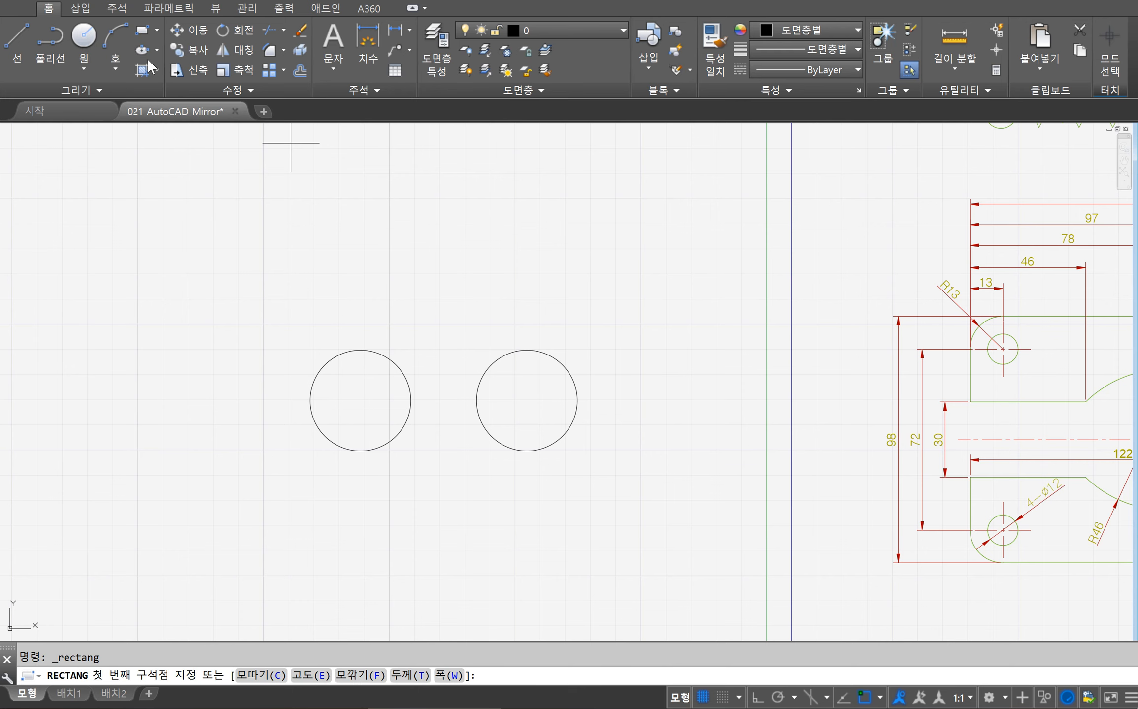
Draw an upright three-sided polygon inscribed in a circle of radius about 23 above the left circle, with ortho mode on.
{"action": "left_click", "coordinate": [155, 31]}
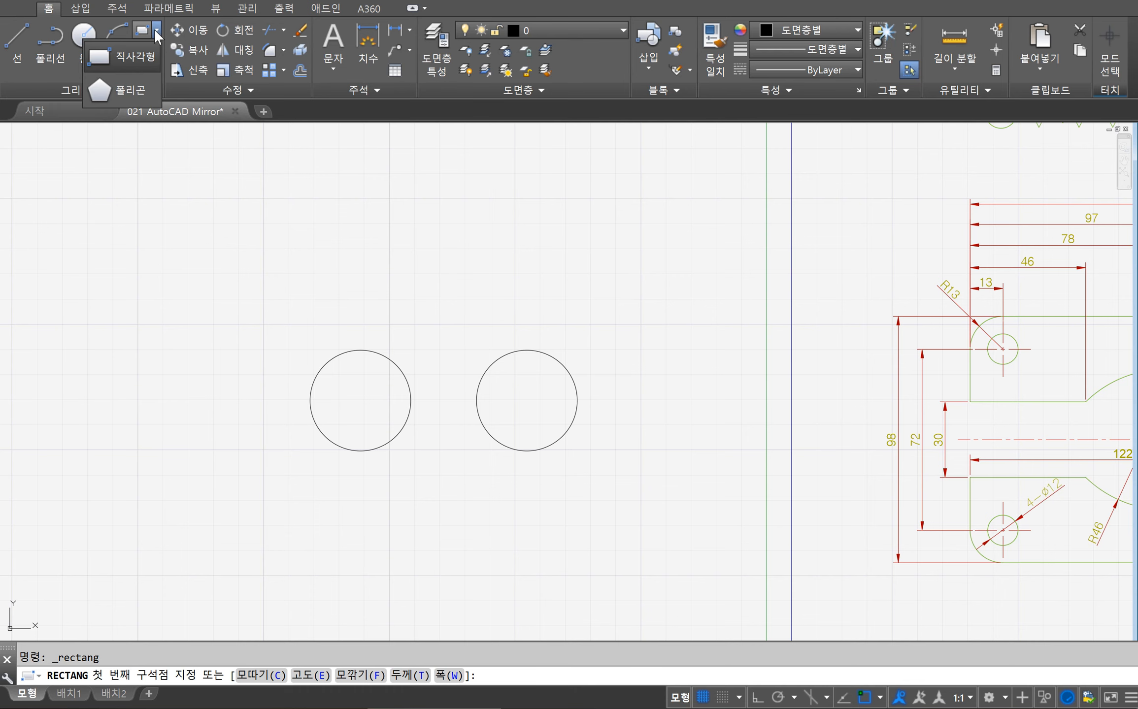
{"action": "left_click", "coordinate": [133, 89]}
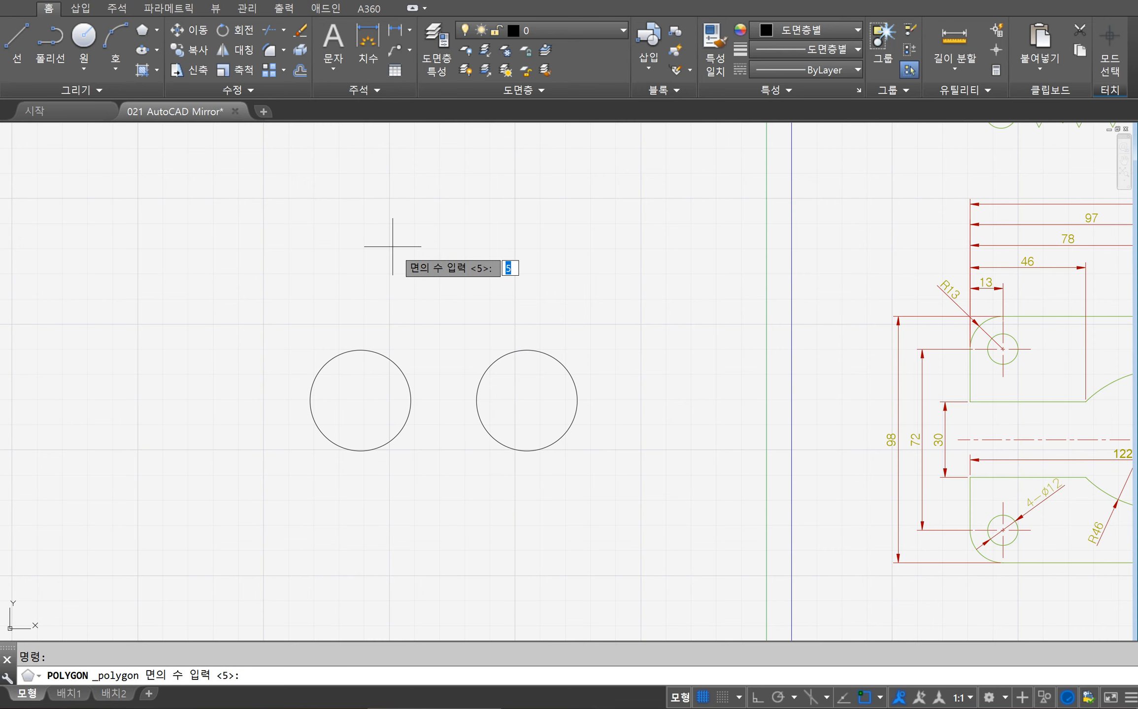
{"action": "key", "text": "Return"}
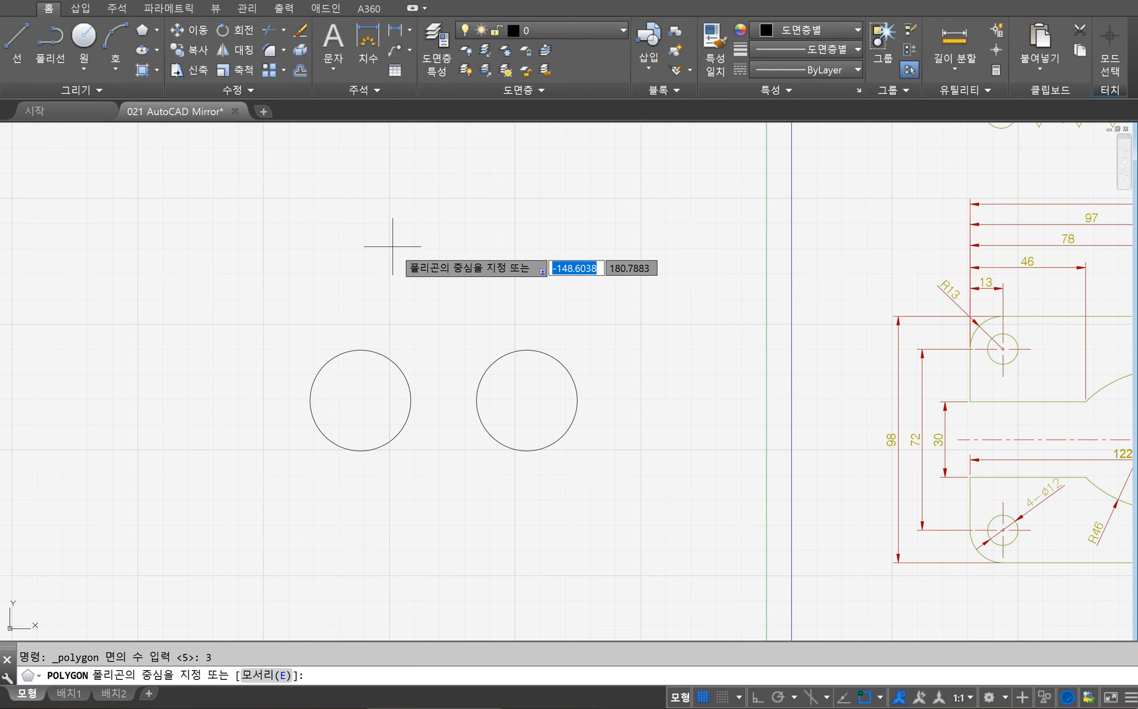
{"action": "left_click", "coordinate": [337, 225]}
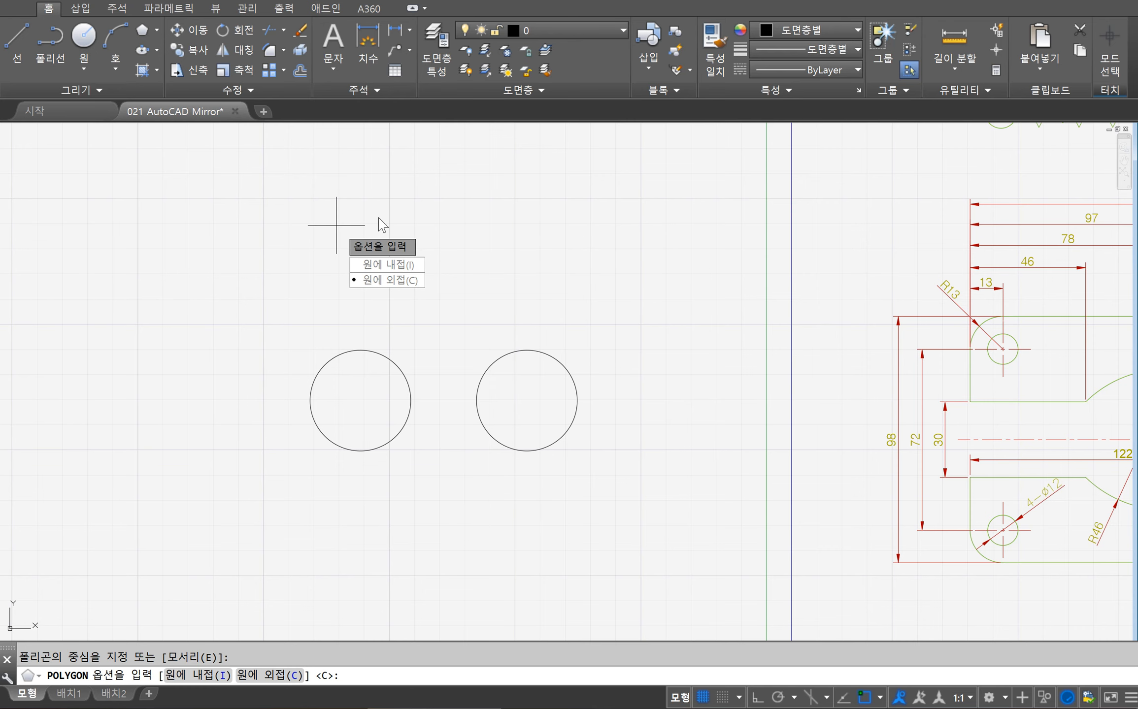
{"action": "left_click", "coordinate": [388, 265]}
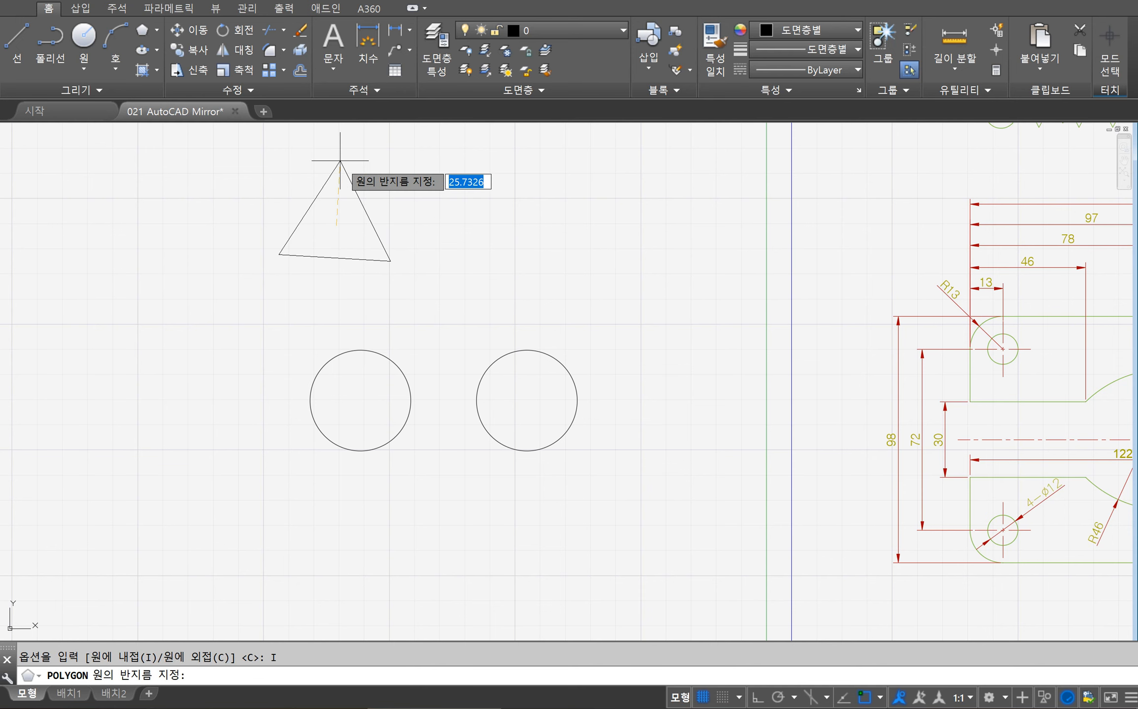
{"action": "key", "text": "F8"}
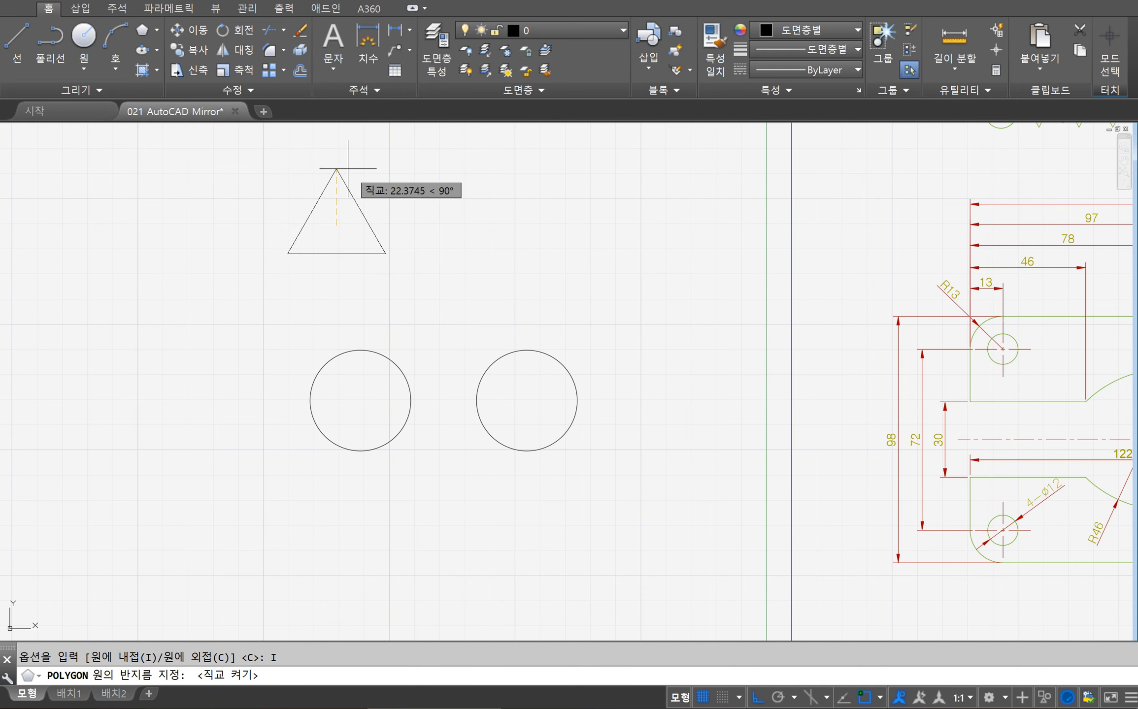
{"action": "left_click", "coordinate": [338, 168]}
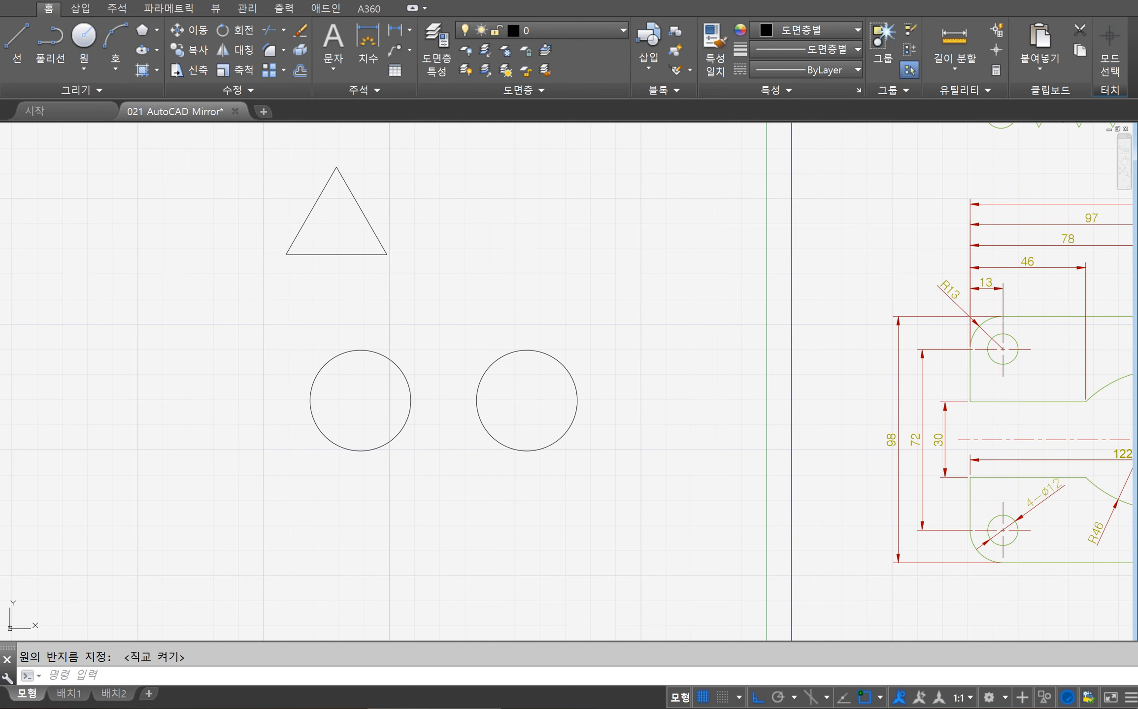
Draw a four-sided inscribed polygon with radius about 20 beside the triangle, with one vertex pointing straight up.
{"action": "key", "text": "Return"}
{"action": "type", "text": "4"}
{"action": "key", "text": "Return"}
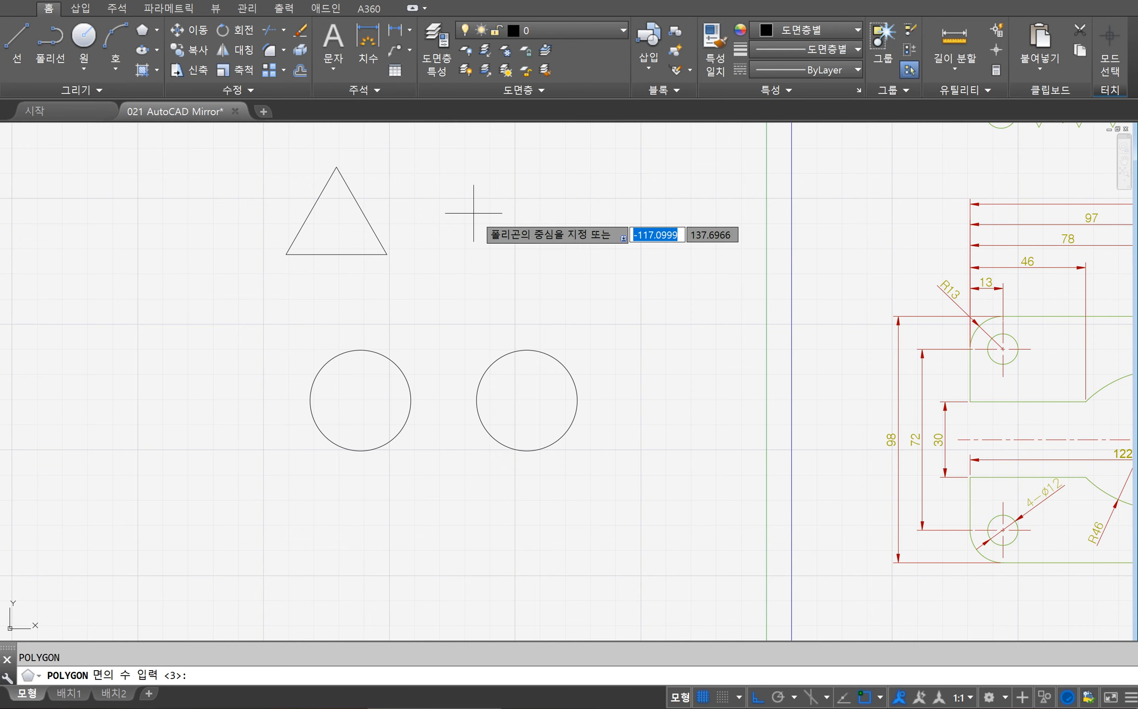
{"action": "left_click", "coordinate": [476, 208]}
{"action": "left_click", "coordinate": [547, 247]}
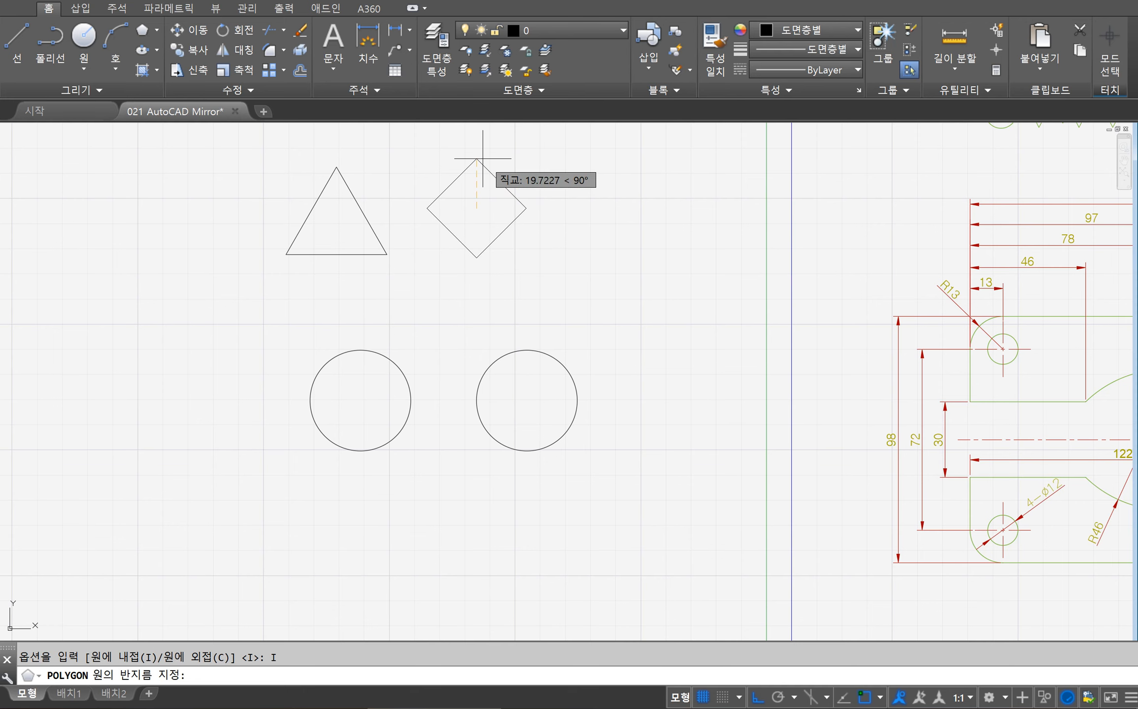
{"action": "left_click", "coordinate": [477, 159]}
Draw an upright five-sided inscribed polygon with radius about 21 to the right of the four-sided polygon.
{"action": "key", "text": "Return"}
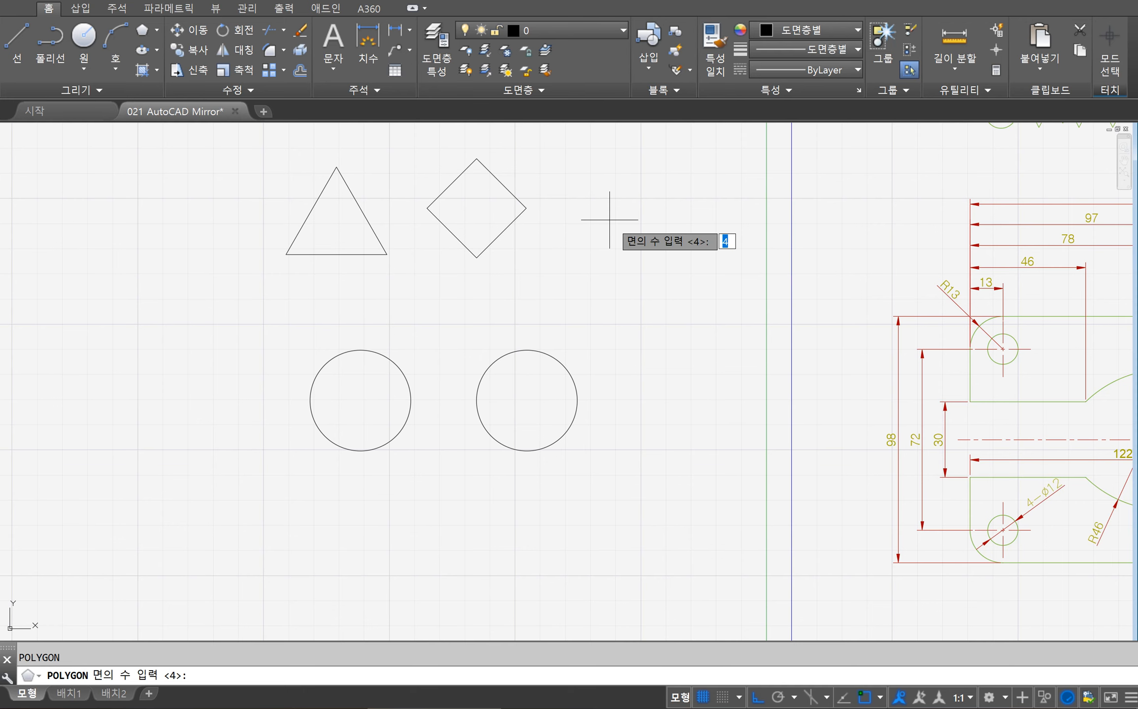
{"action": "type", "text": "5"}
{"action": "key", "text": "Return"}
{"action": "left_click", "coordinate": [618, 210]}
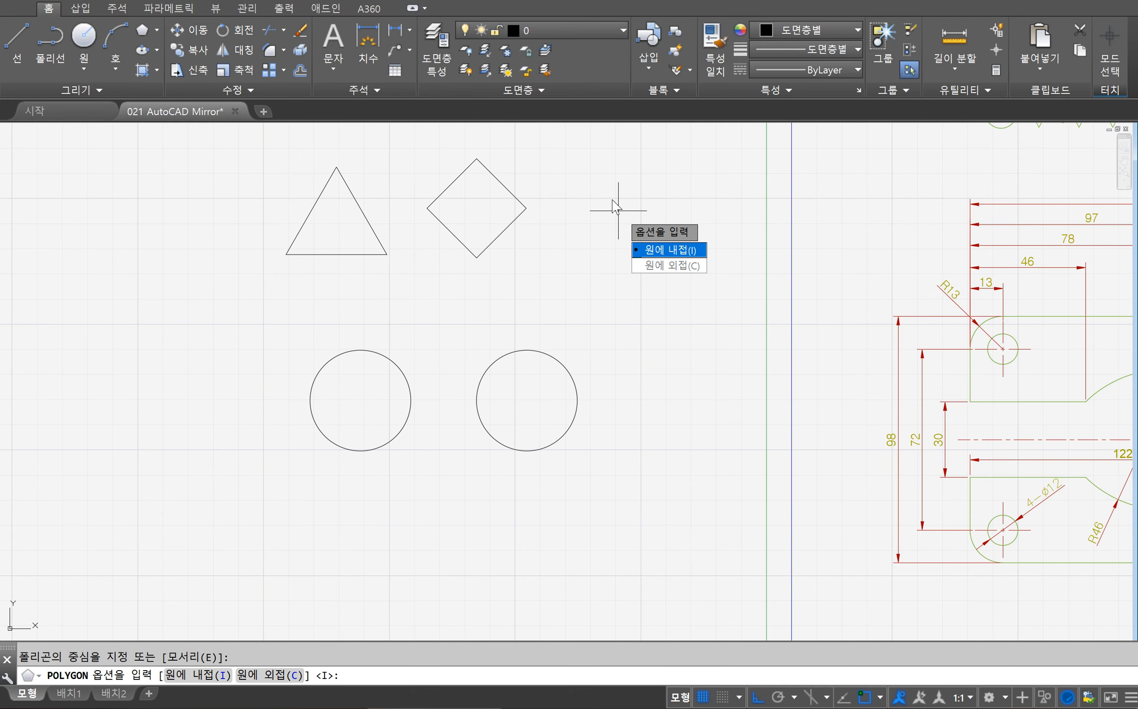
{"action": "left_click", "coordinate": [643, 250]}
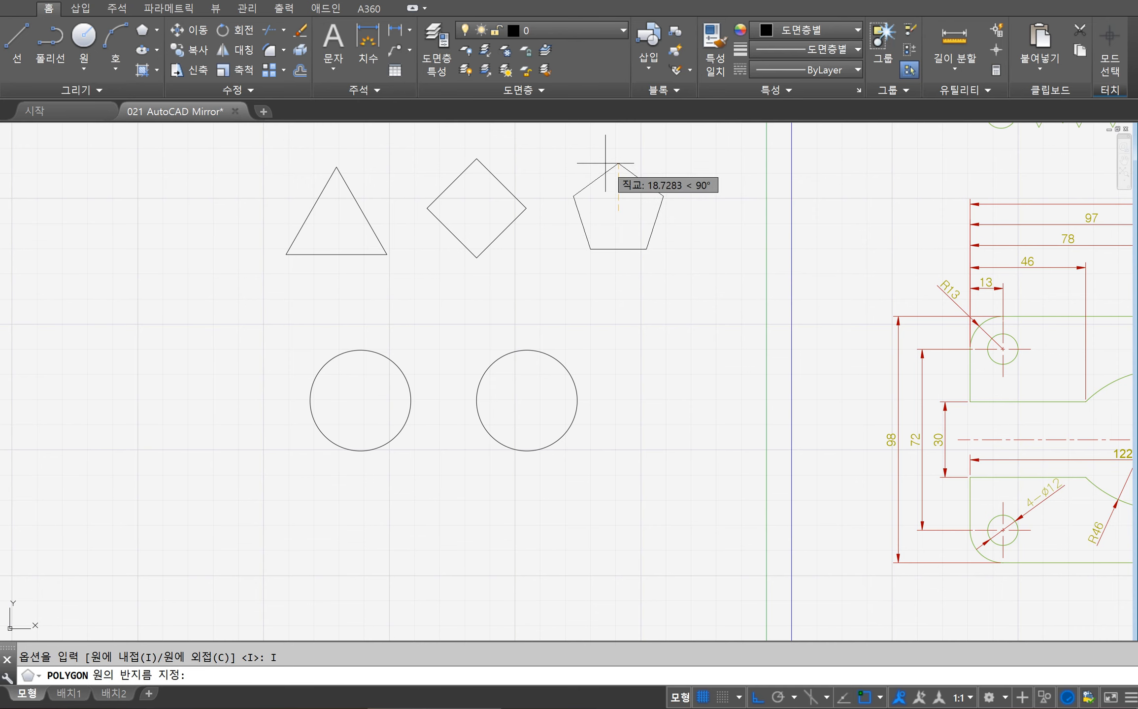
{"action": "left_click", "coordinate": [607, 157]}
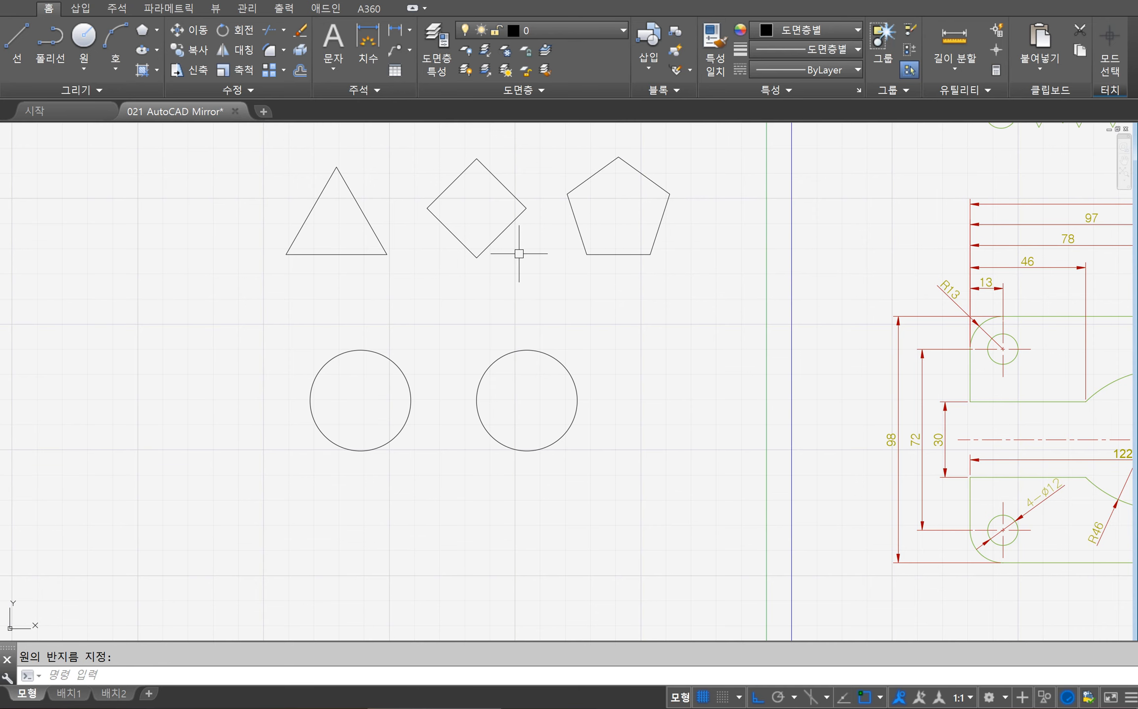
Turn ortho mode off and inscribe a five-sided polygon in the left circle, from its center to its upper quadrant point.
{"action": "key", "text": "F8"}
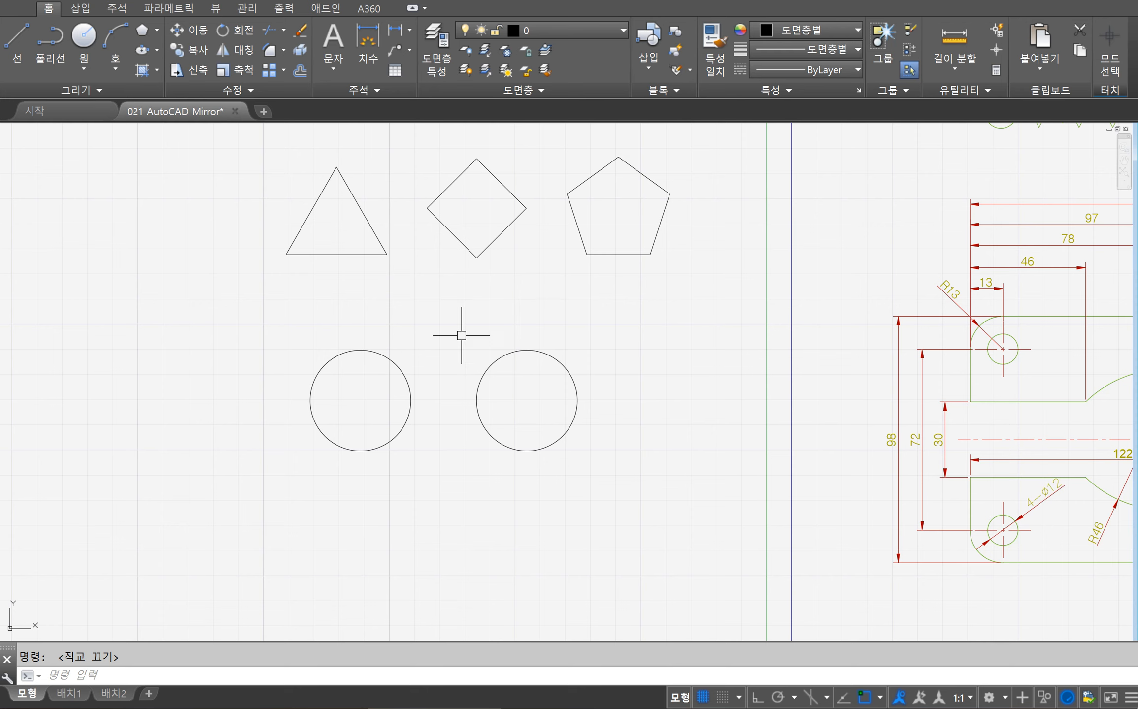
{"action": "key", "text": "Return"}
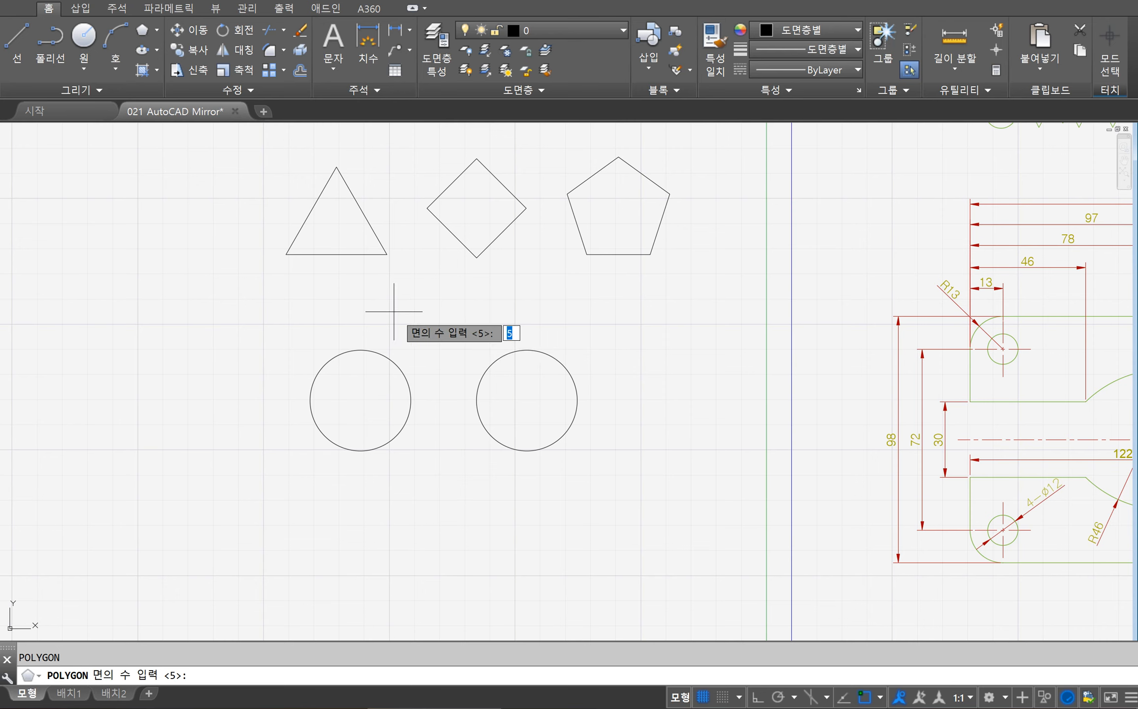
{"action": "key", "text": "Return"}
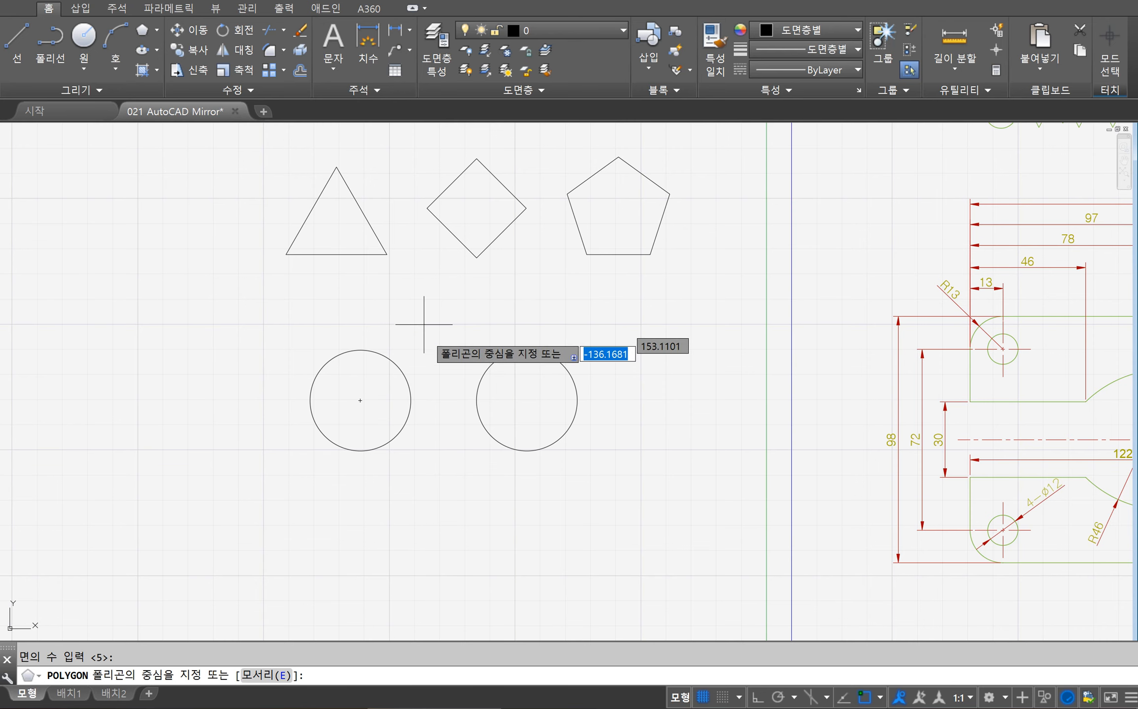
{"action": "left_click", "coordinate": [360, 401]}
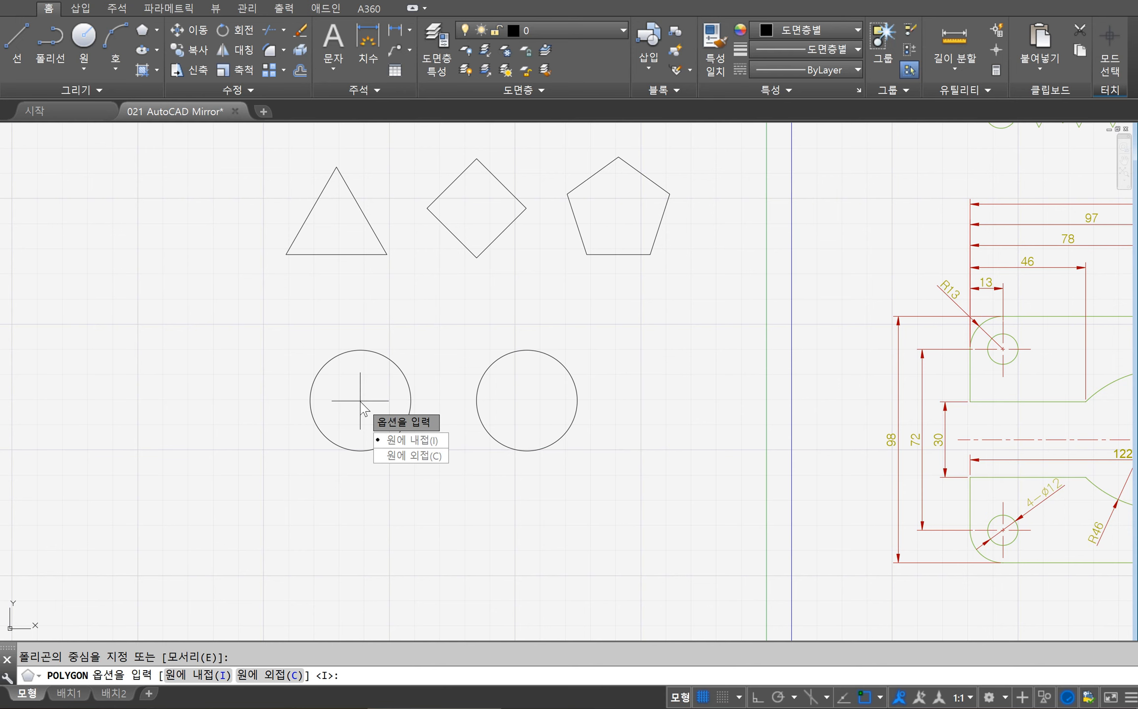
{"action": "left_click", "coordinate": [434, 442]}
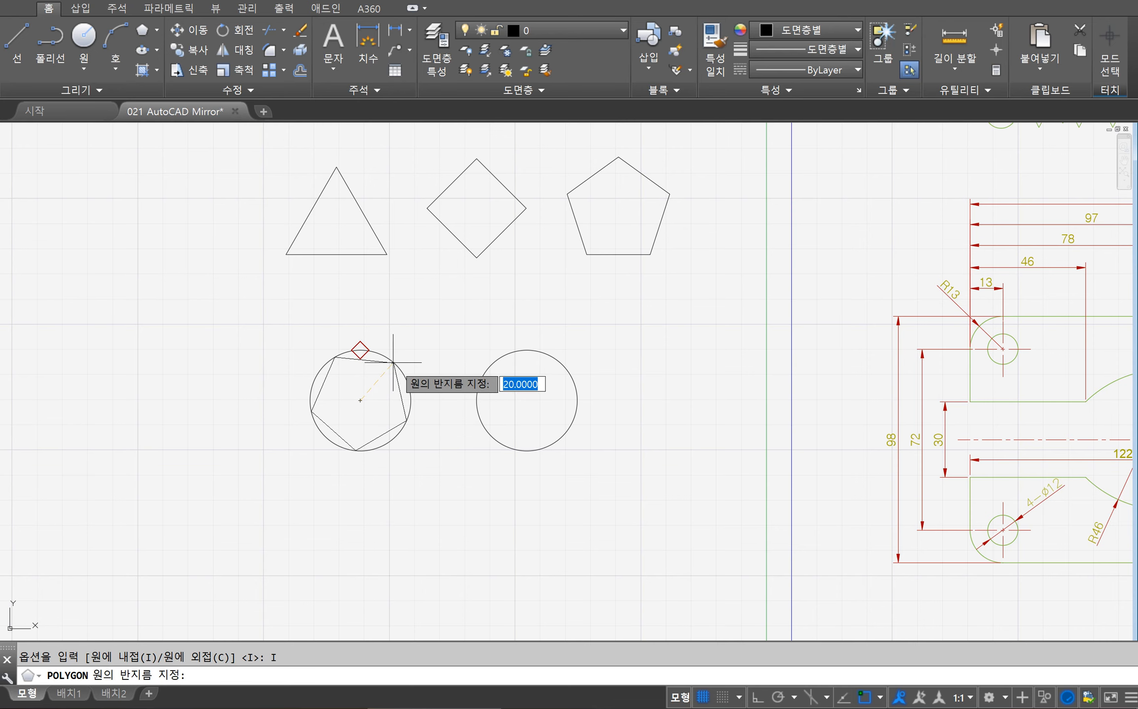
{"action": "left_click", "coordinate": [363, 351]}
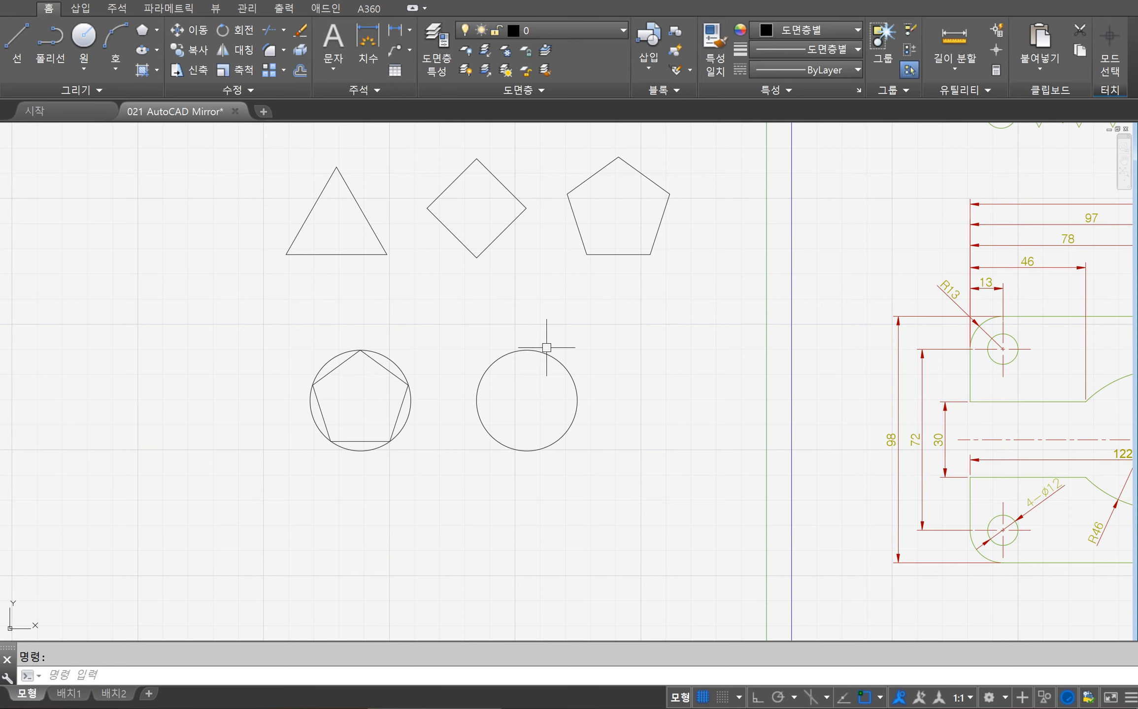
Circumscribe a five-sided polygon about the right circle, from its center to its lower quadrant point.
{"action": "type", "text": "pol"}
{"action": "key", "text": "Return"}
{"action": "key", "text": "Return"}
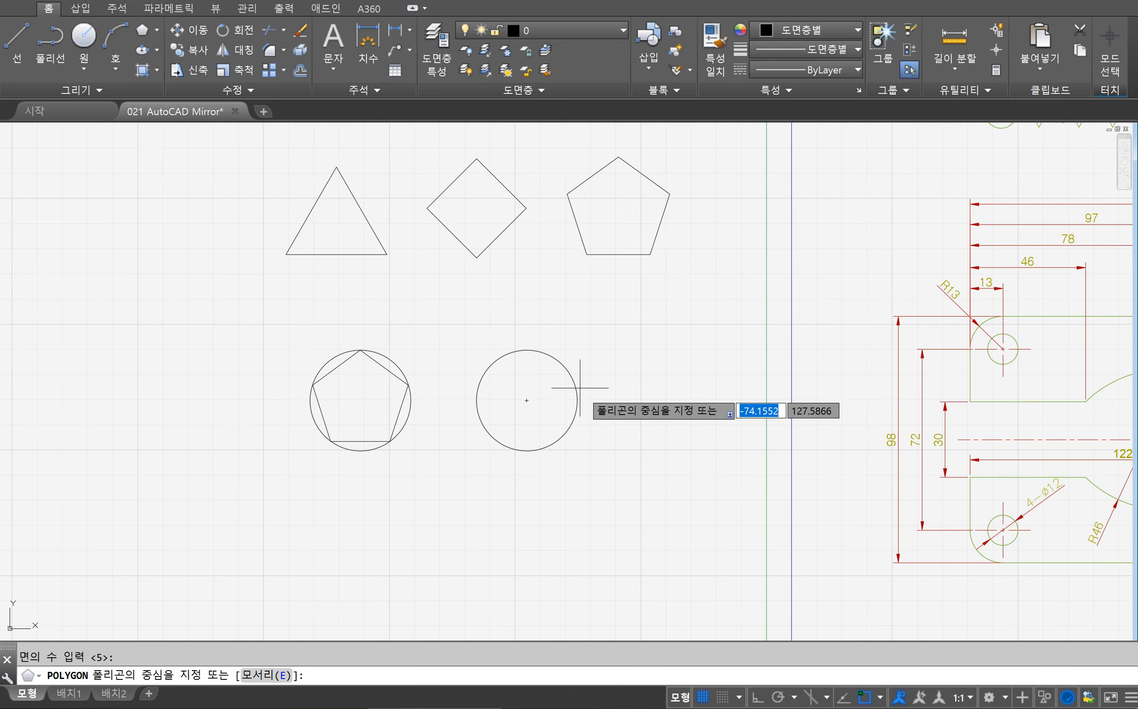
{"action": "left_click", "coordinate": [525, 400]}
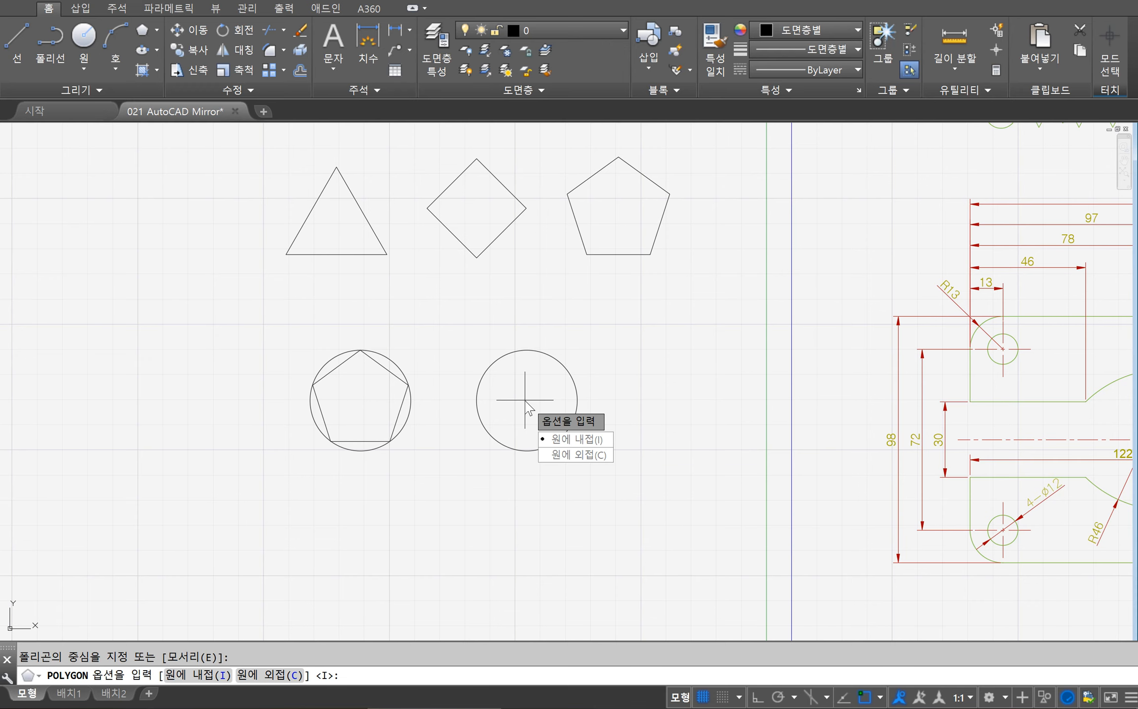
{"action": "left_click", "coordinate": [576, 455]}
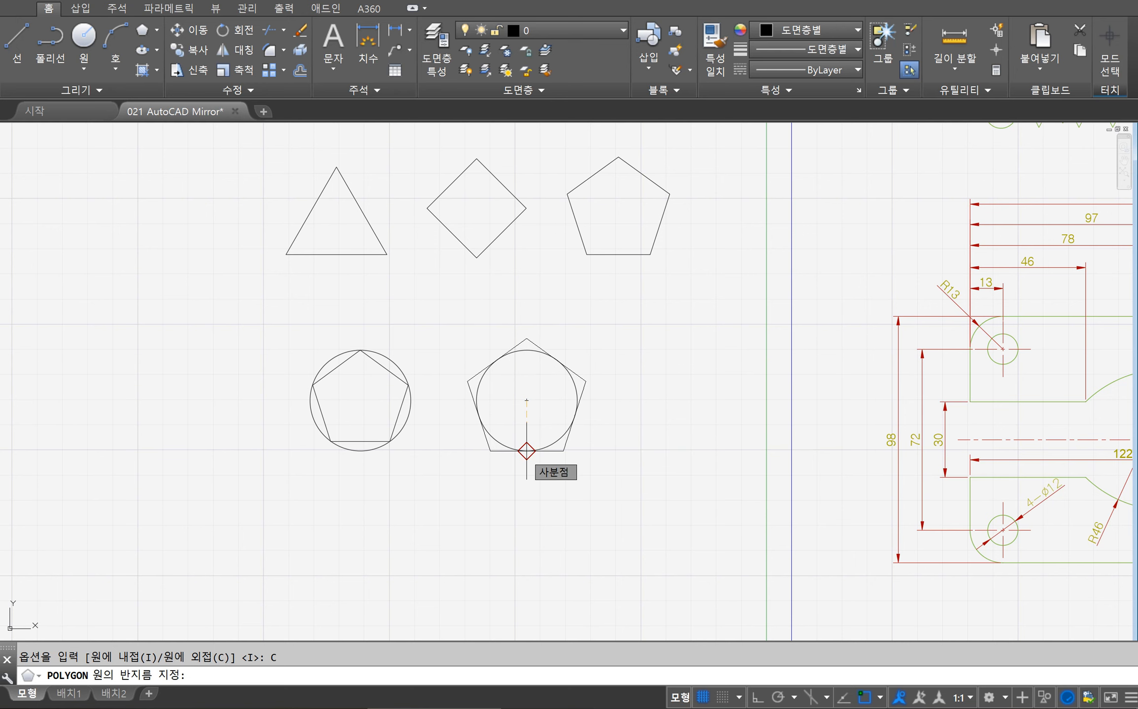
{"action": "left_click", "coordinate": [526, 451]}
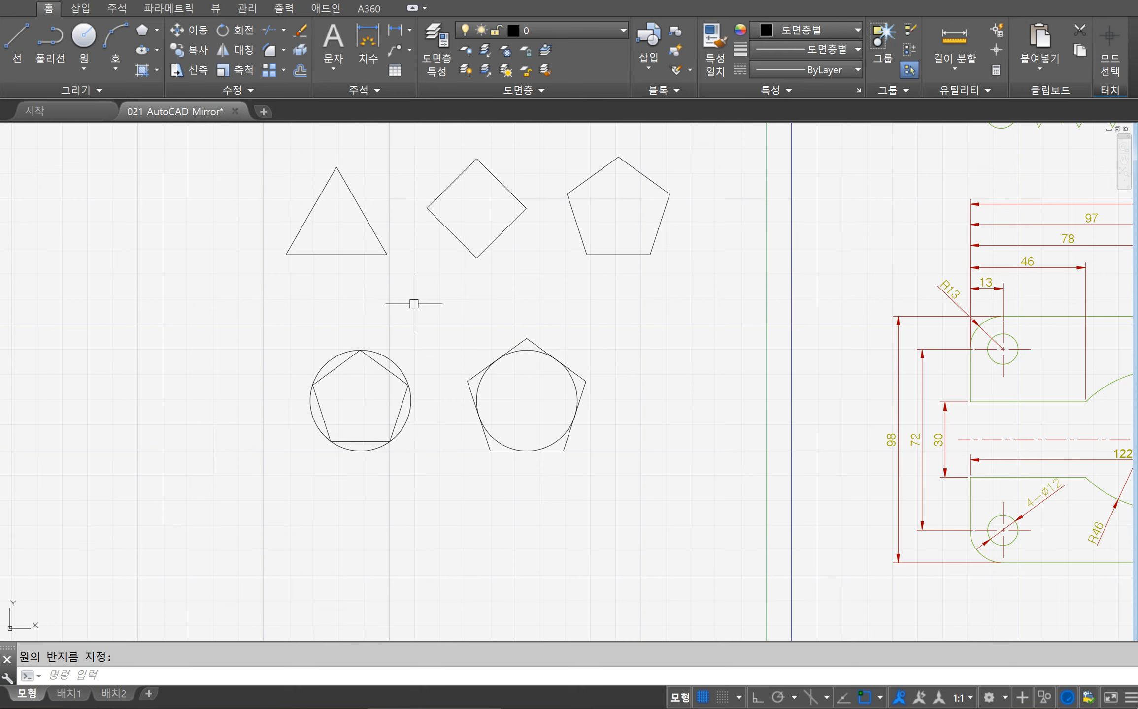
{"action": "key", "text": "Return"}
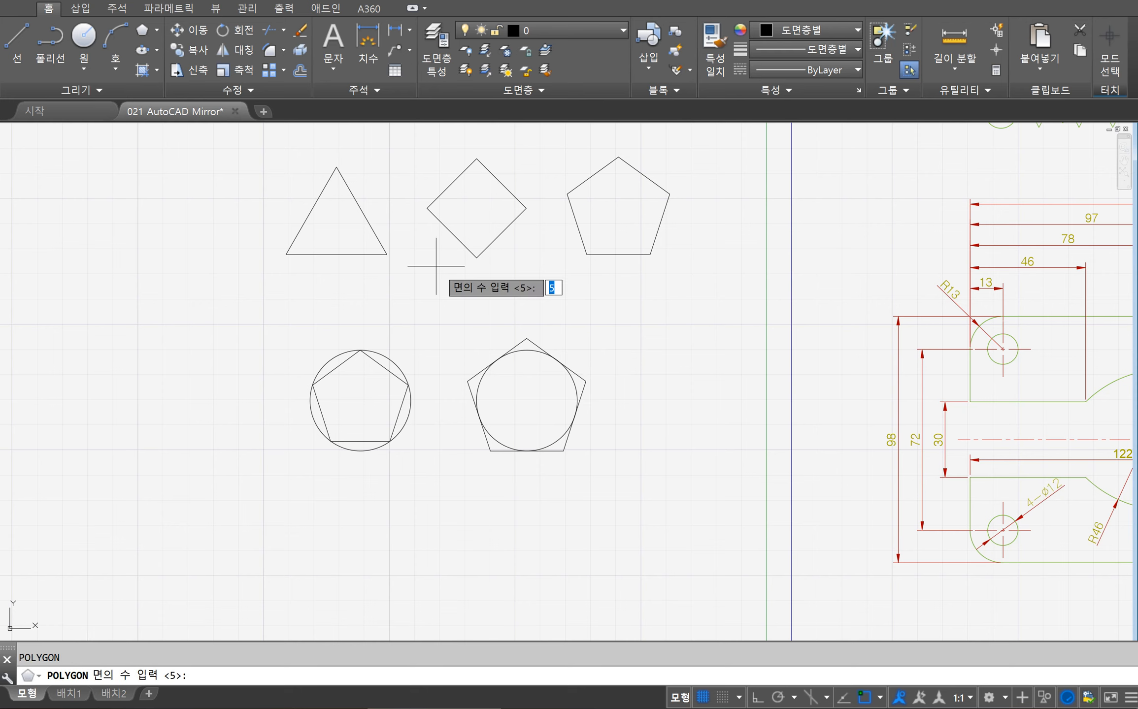
{"action": "key", "text": "Return"}
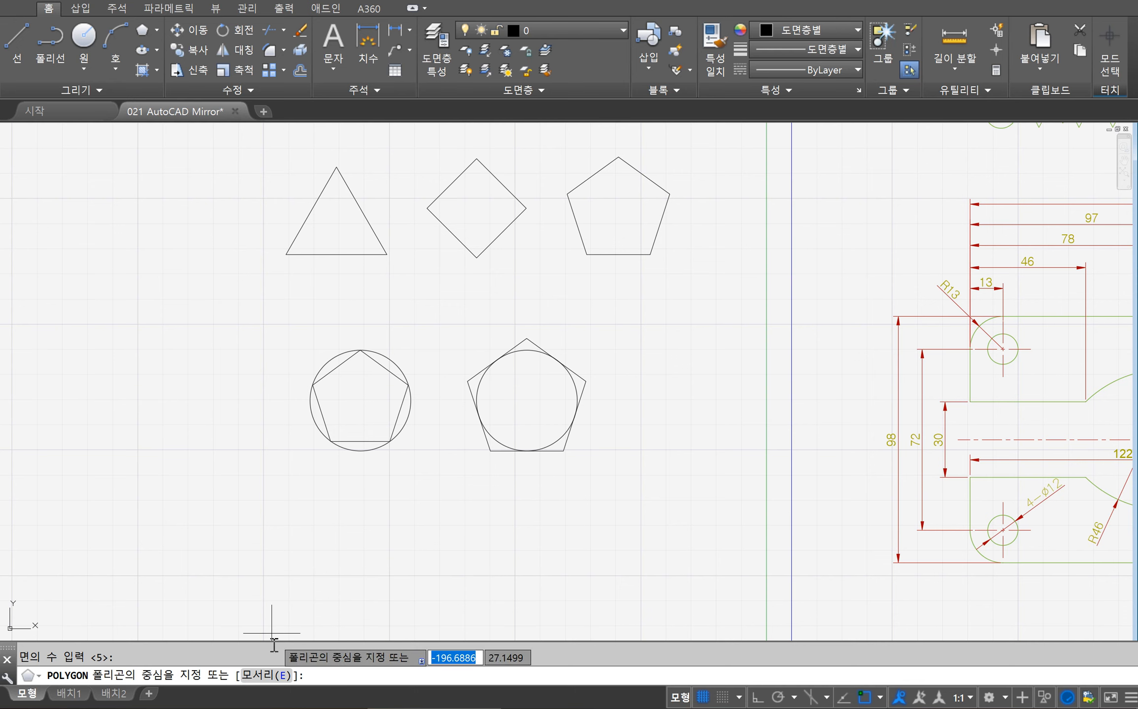
{"action": "left_click", "coordinate": [263, 677]}
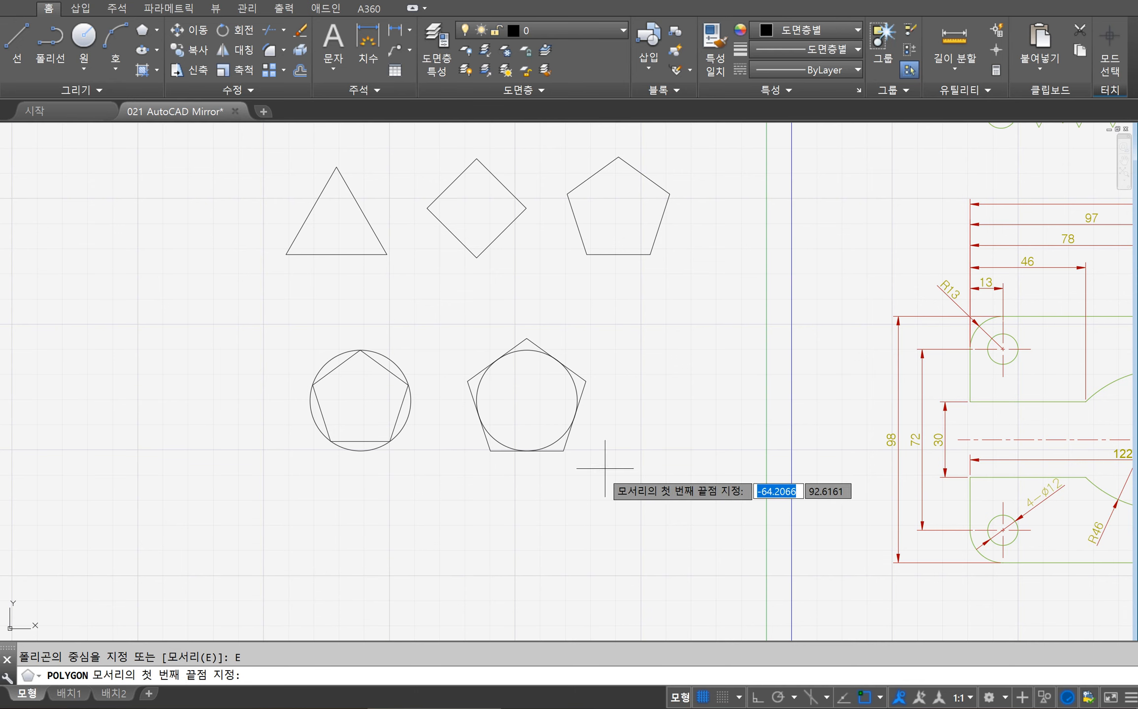
{"action": "left_click", "coordinate": [633, 449]}
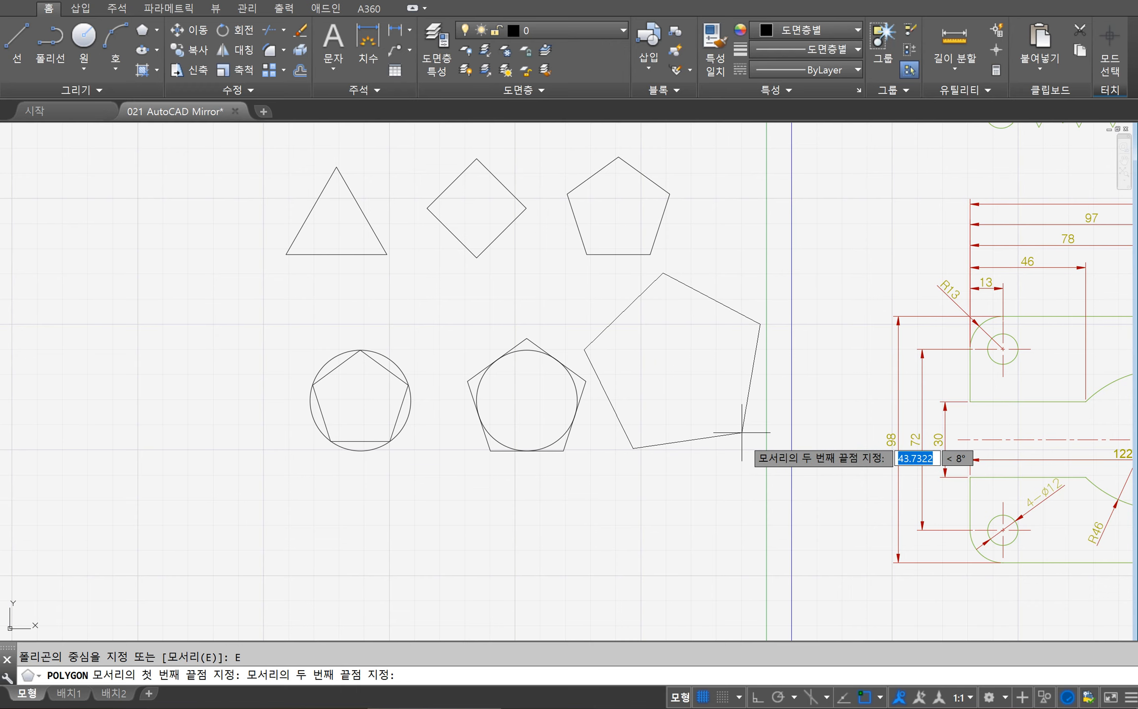
{"action": "key", "text": "F8"}
{"action": "key", "text": "F8"}
{"action": "key", "text": "F8"}
{"action": "key", "text": "F8"}
{"action": "key", "text": "alt"}
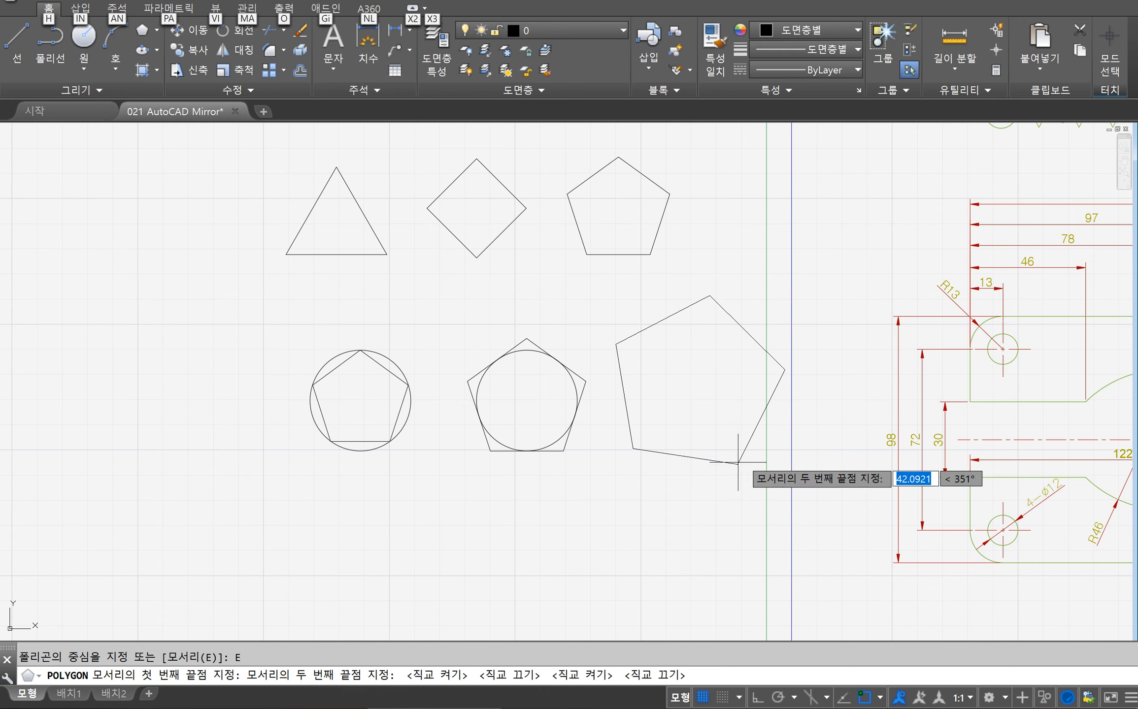
{"action": "key", "text": "F8"}
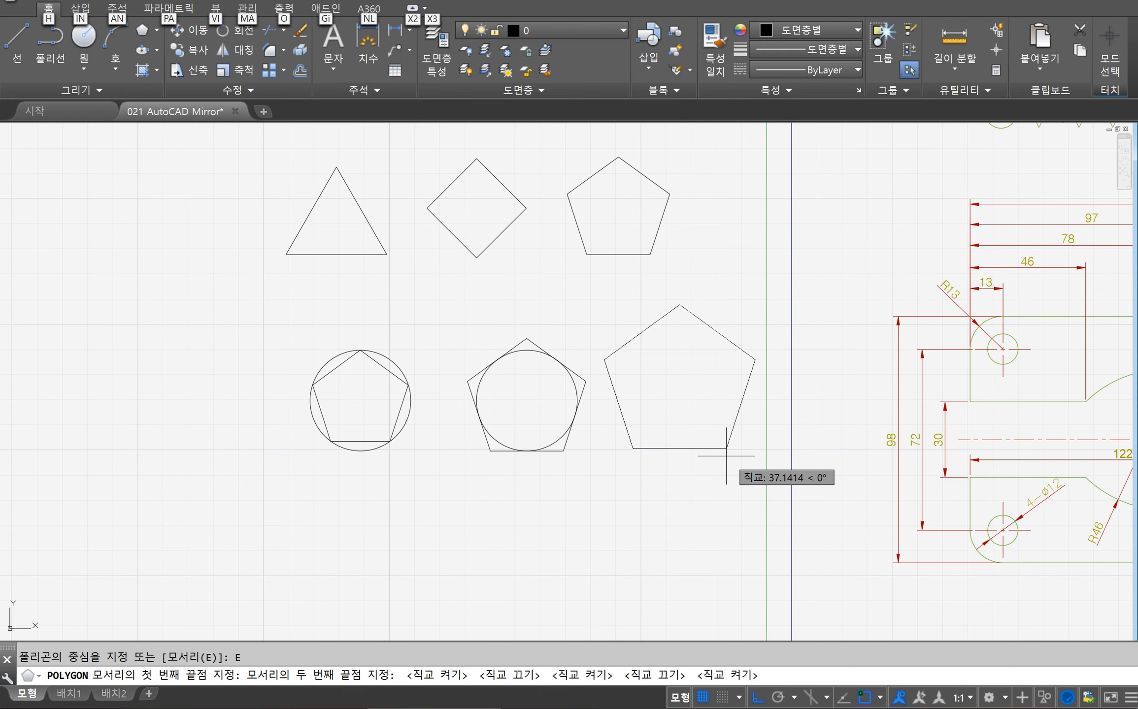
{"action": "key", "text": "2"}
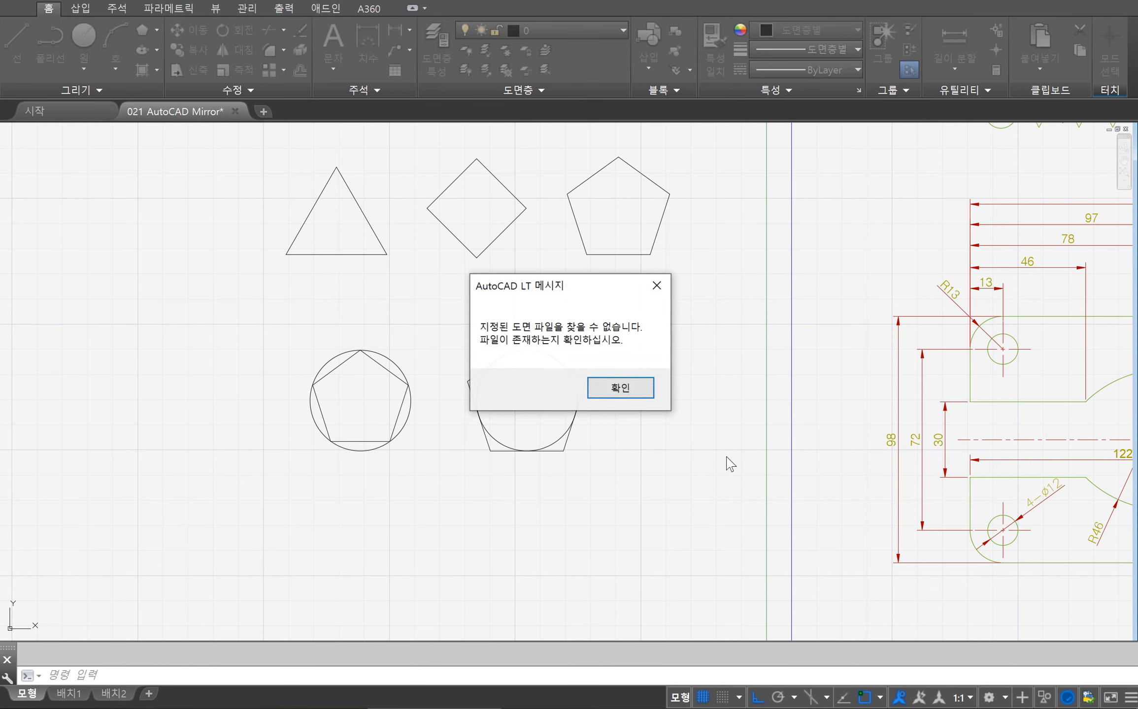
{"action": "left_click", "coordinate": [629, 392]}
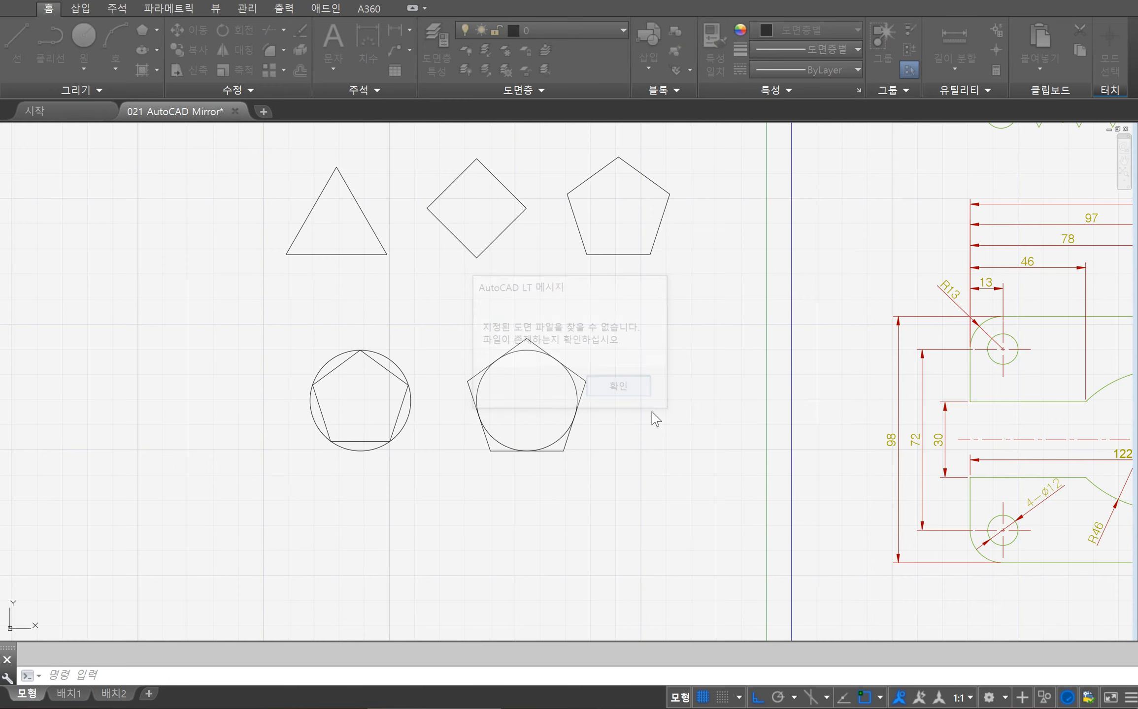
{"action": "right_click", "coordinate": [605, 430]}
{"action": "key", "text": "Escape"}
{"action": "key", "text": "Escape"}
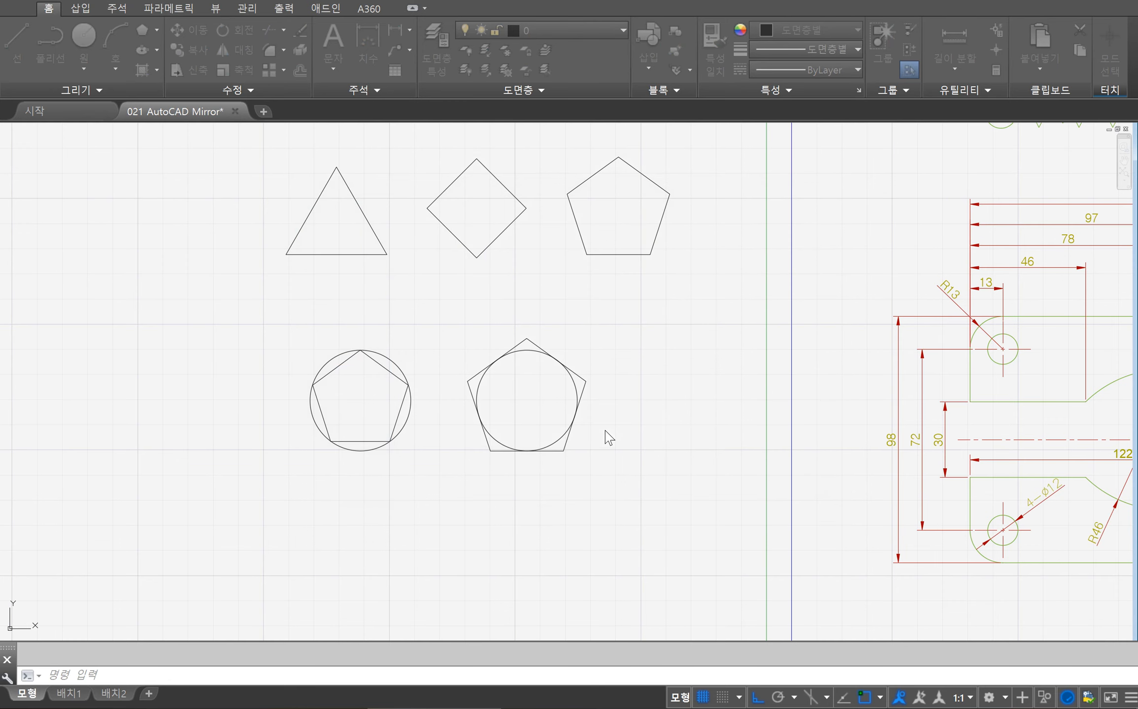
Draw a five-sided polygon by its edge, with a horizontal base edge of length 20, to the right of the circumscribed pentagon.
{"action": "left_click", "coordinate": [142, 32]}
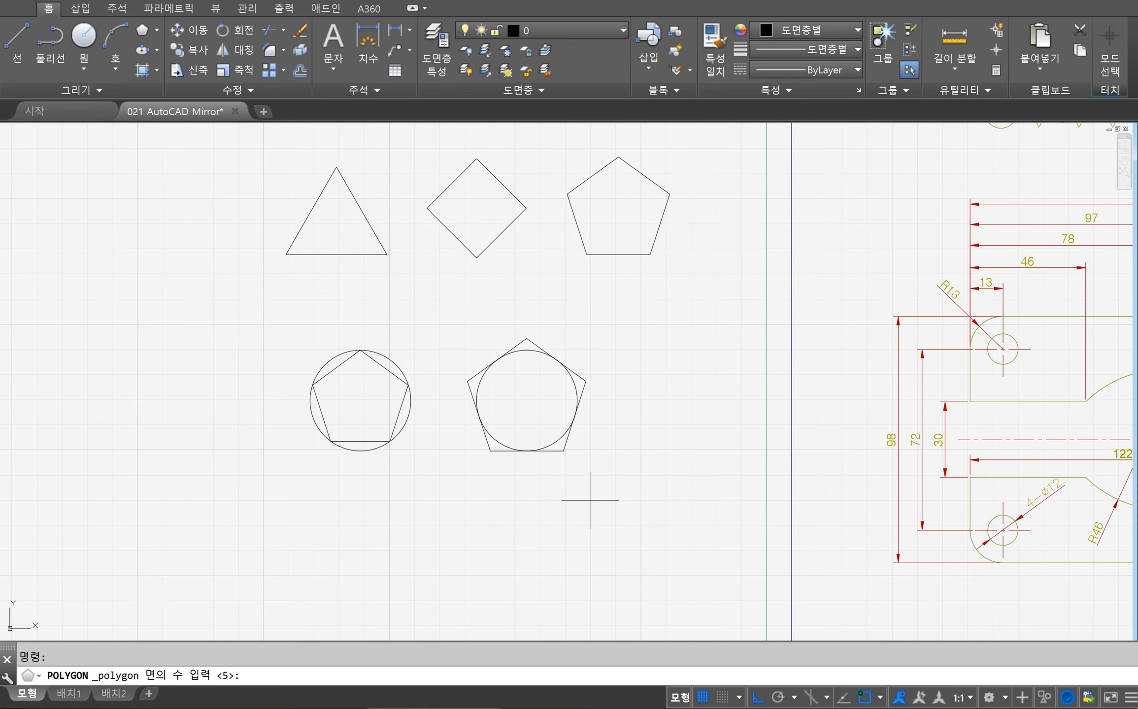
{"action": "key", "text": "Return"}
{"action": "type", "text": "E"}
{"action": "key", "text": "Return"}
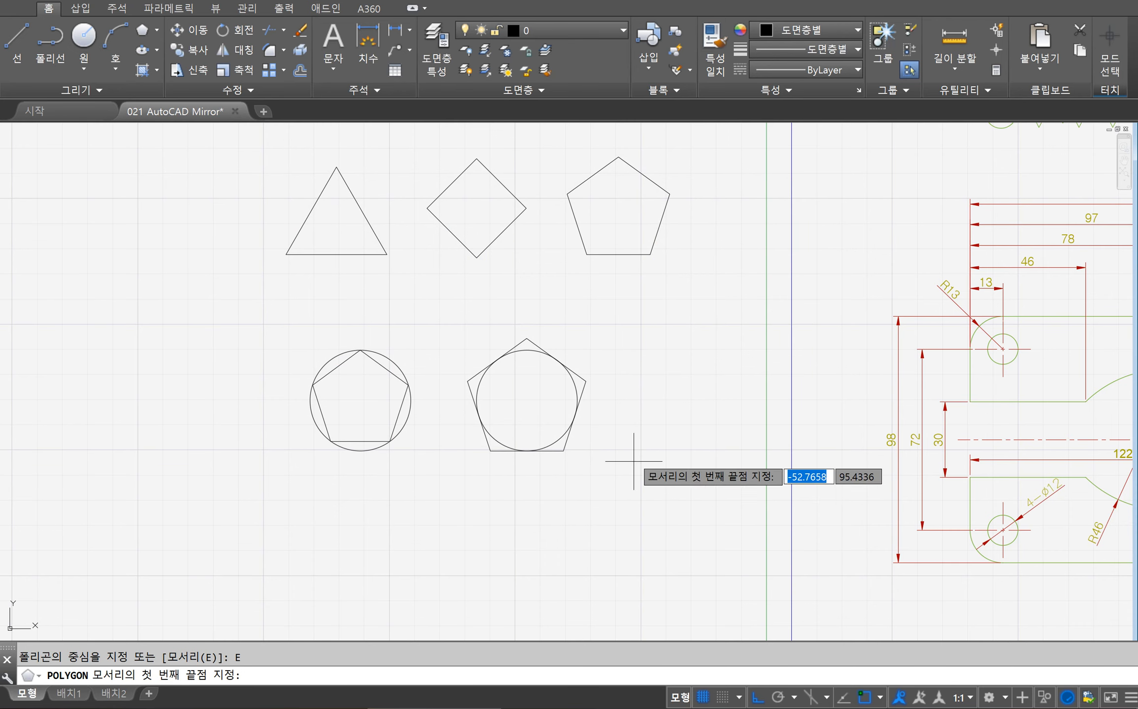
{"action": "left_click", "coordinate": [623, 452]}
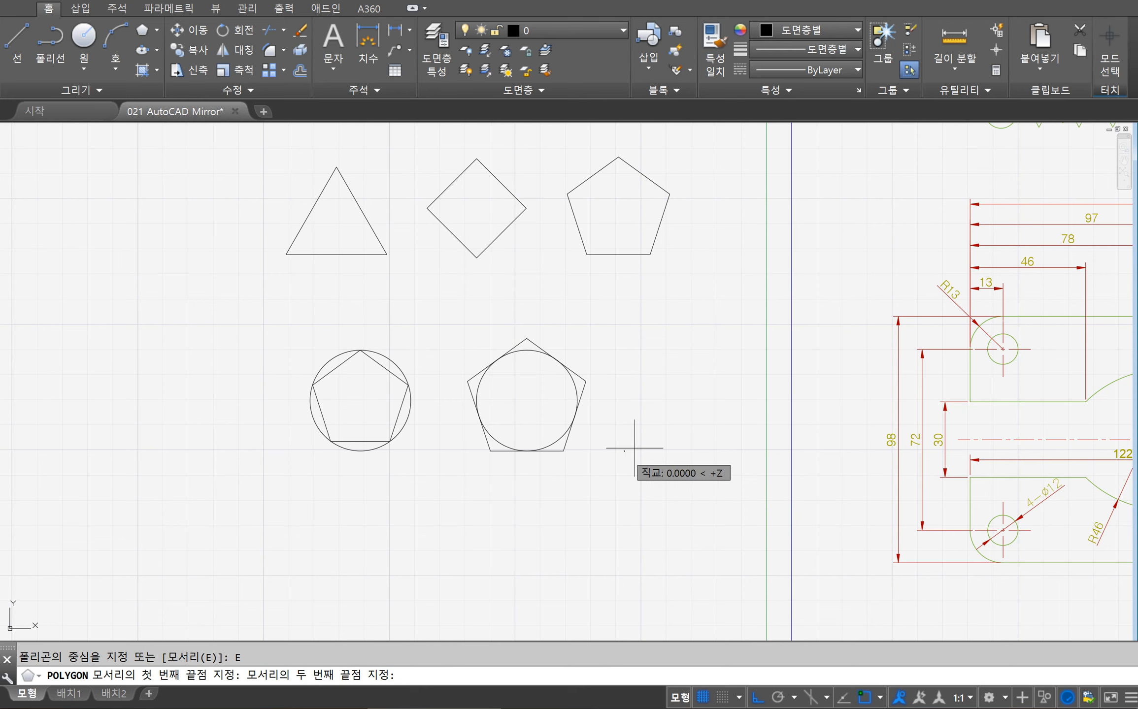
{"action": "type", "text": "20"}
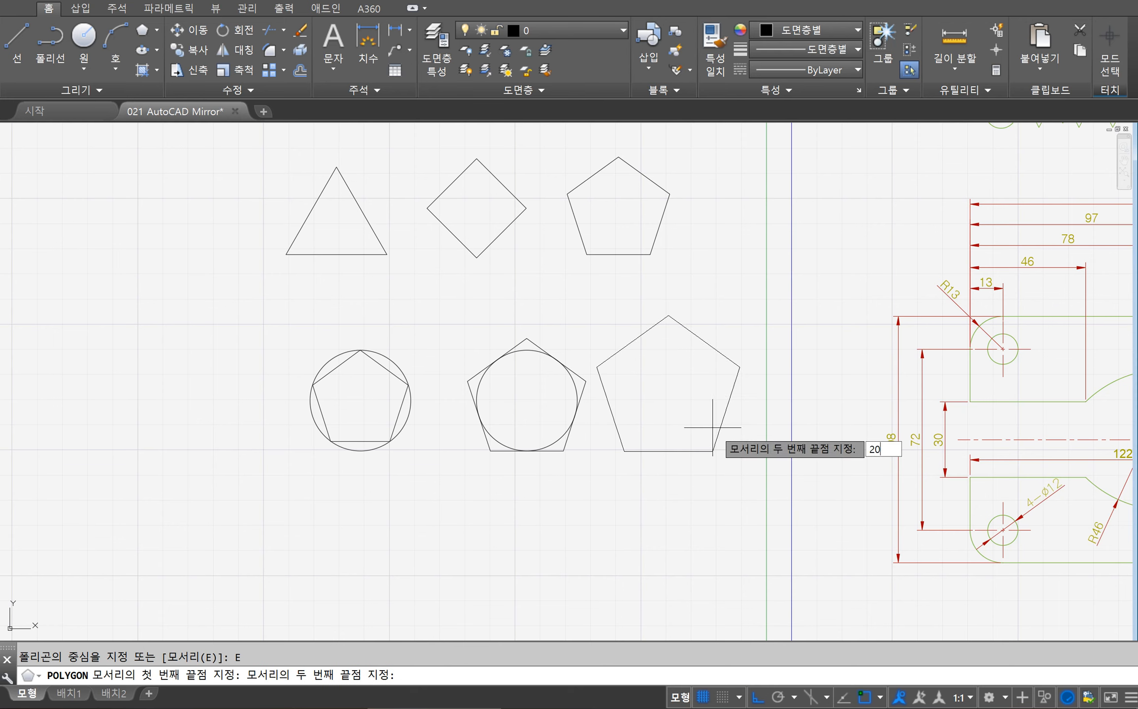
{"action": "key", "text": "Return"}
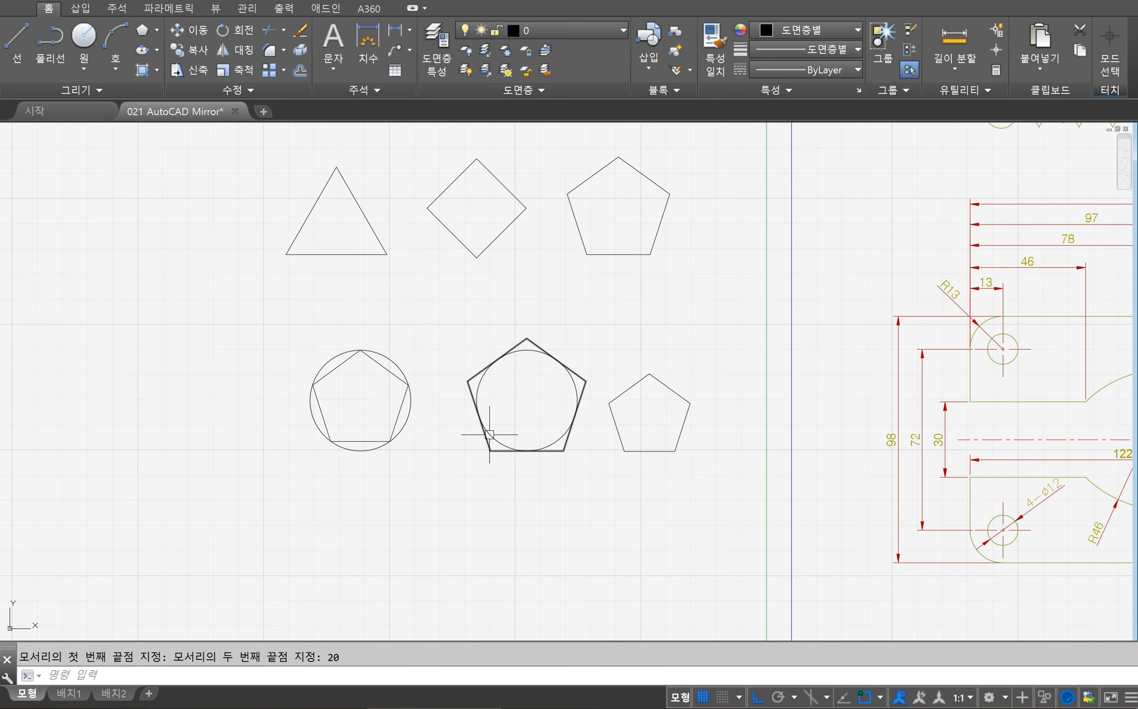
Erase all the practice polygons and both circles.
{"action": "middle_click_drag", "start_coordinate": [501, 431], "coordinate": [469, 467]}
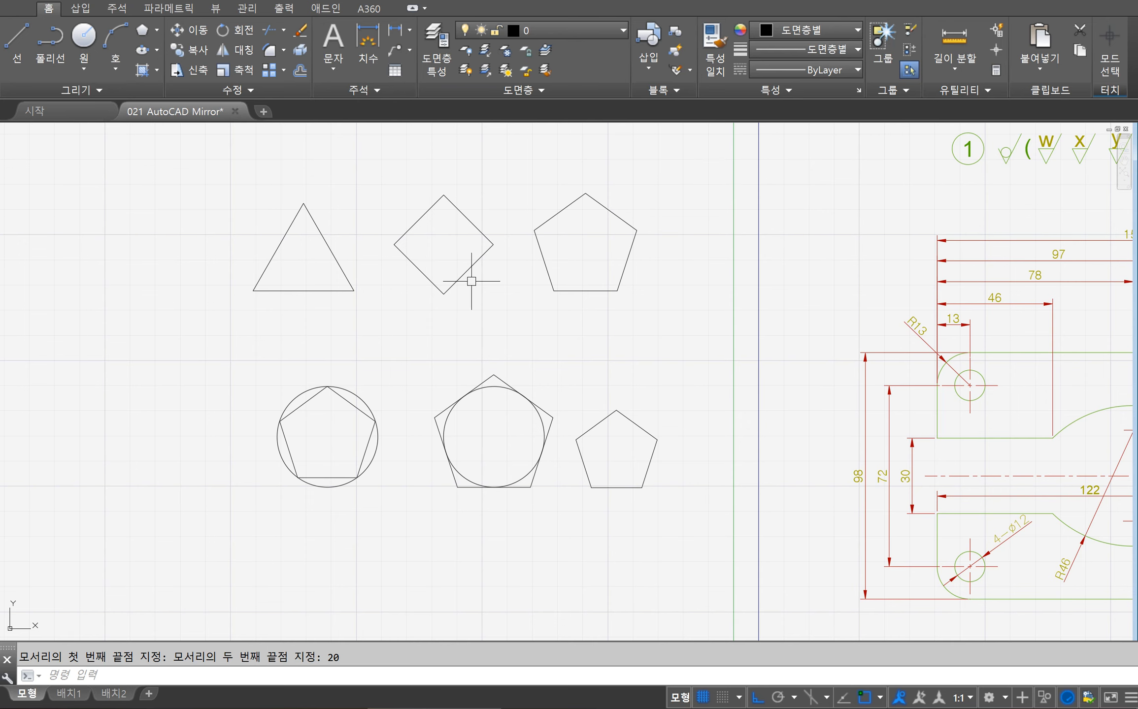
{"action": "left_click", "coordinate": [682, 169]}
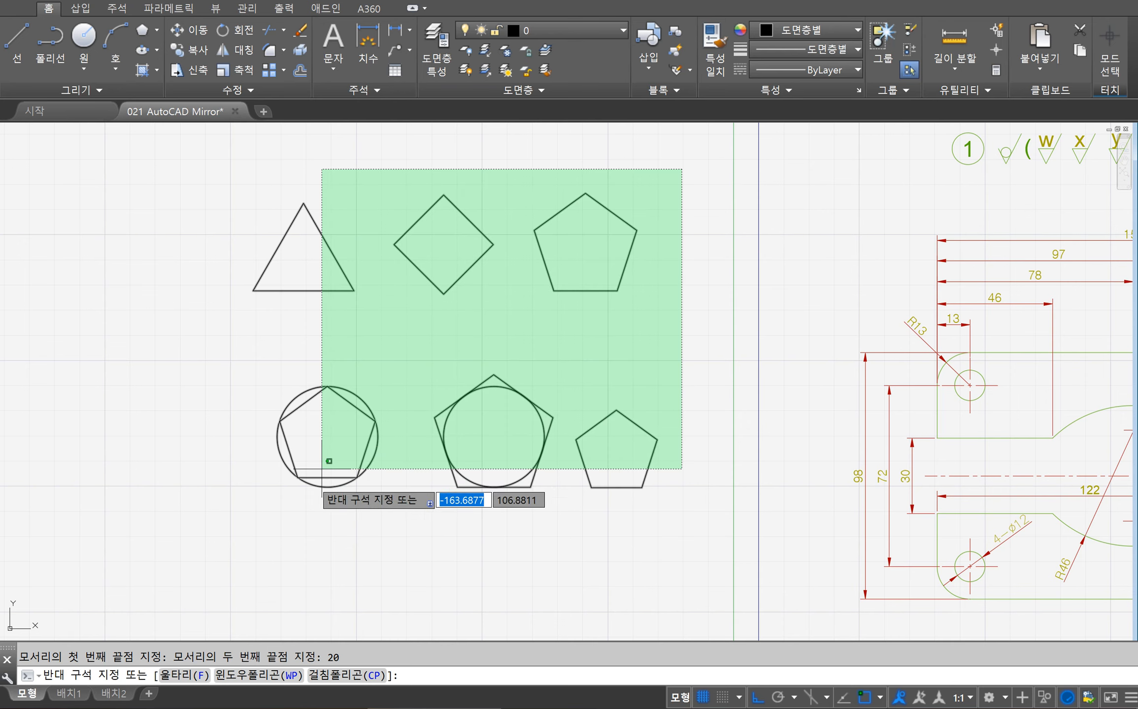
{"action": "left_click", "coordinate": [223, 525]}
{"action": "key", "text": "Delete"}
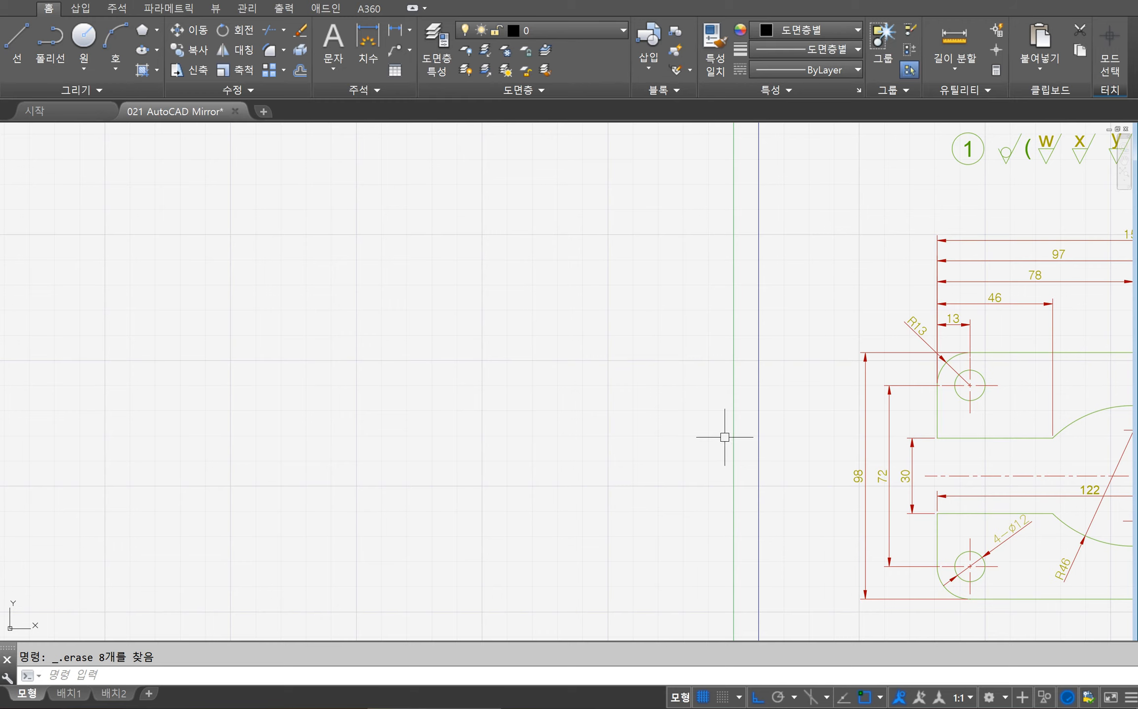
Set up a plot of the plate drawing with the A3용지 page setup and open its preview.
{"action": "mouse_move", "coordinate": [724, 437]}
{"action": "middle_mouse_down"}
{"action": "mouse_move", "coordinate": [533, 414]}
{"action": "mouse_move", "coordinate": [221, 411]}
{"action": "middle_mouse_up"}
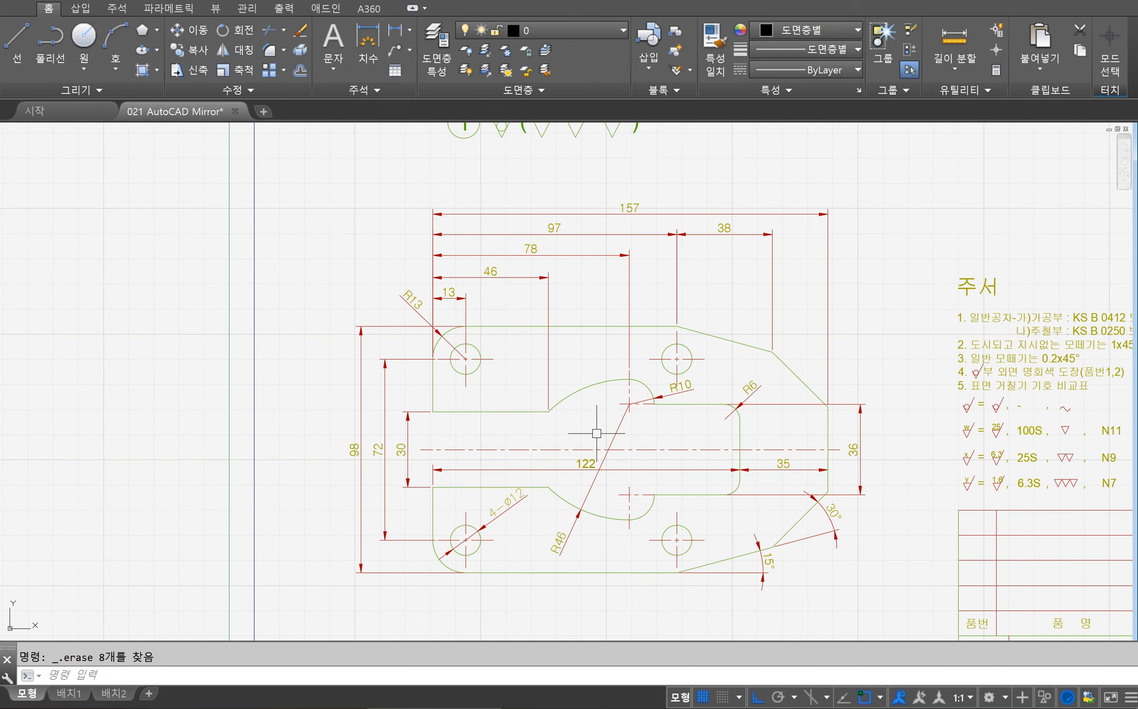
{"action": "middle_click_drag", "start_coordinate": [669, 447], "coordinate": [605, 444]}
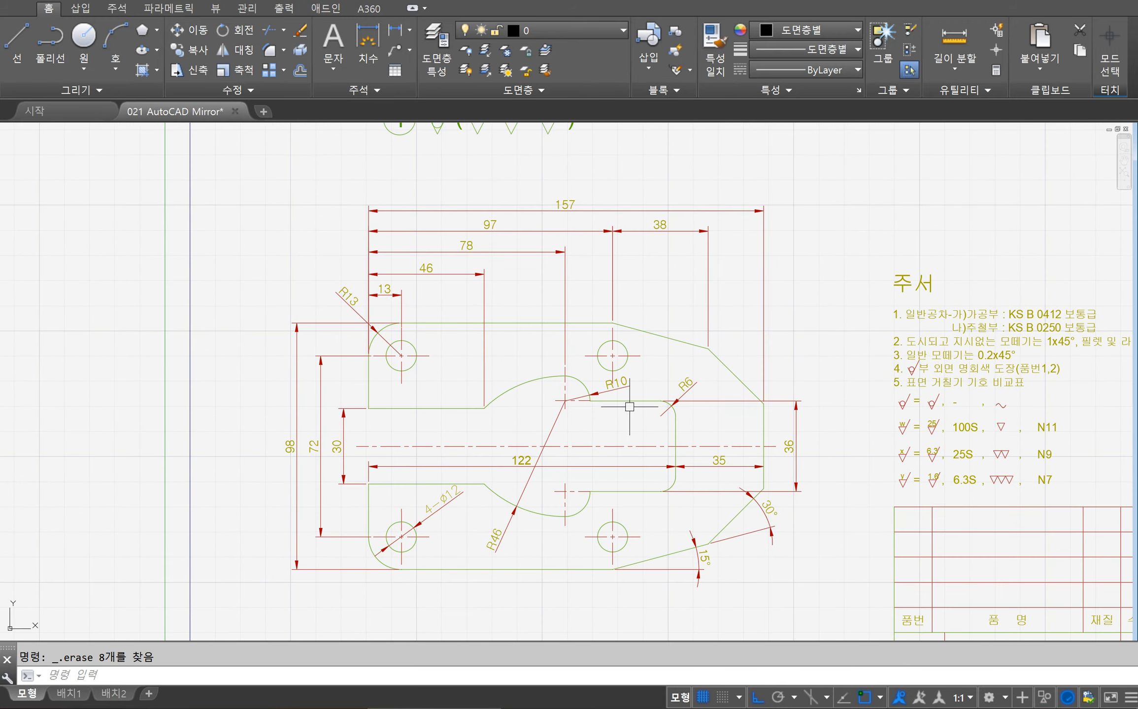
{"action": "mouse_move", "coordinate": [825, 376]}
{"action": "middle_mouse_down"}
{"action": "mouse_move", "coordinate": [831, 394]}
{"action": "mouse_move", "coordinate": [813, 393]}
{"action": "middle_mouse_up"}
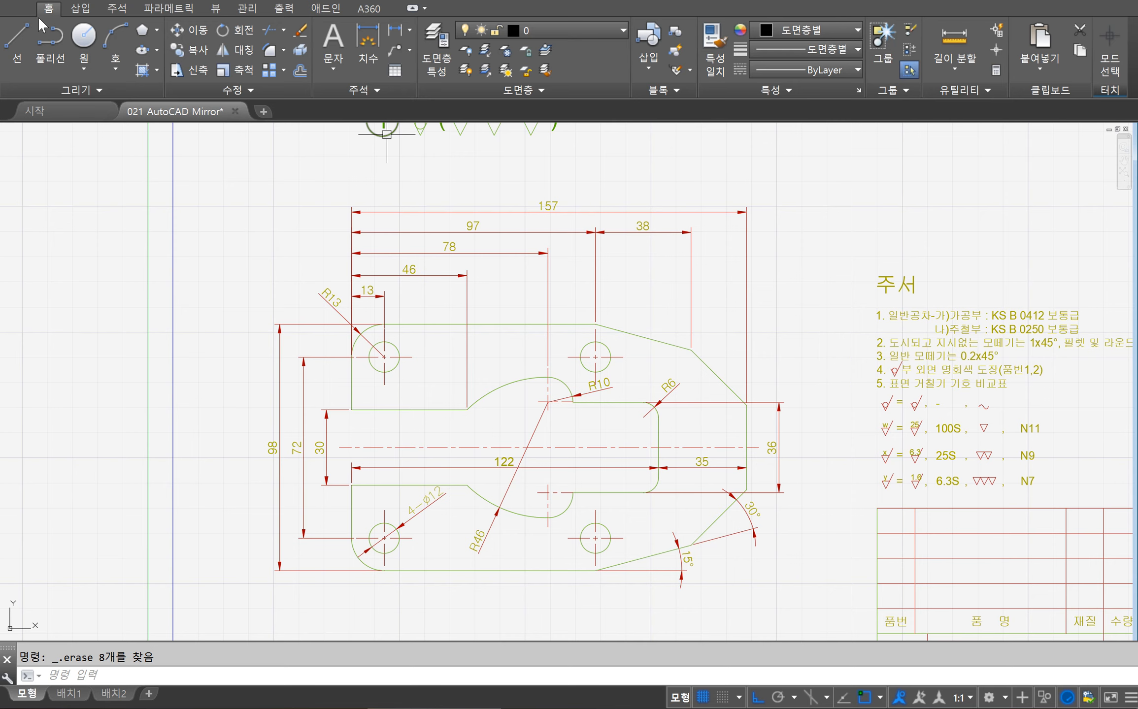
{"action": "left_click", "coordinate": [11, 4]}
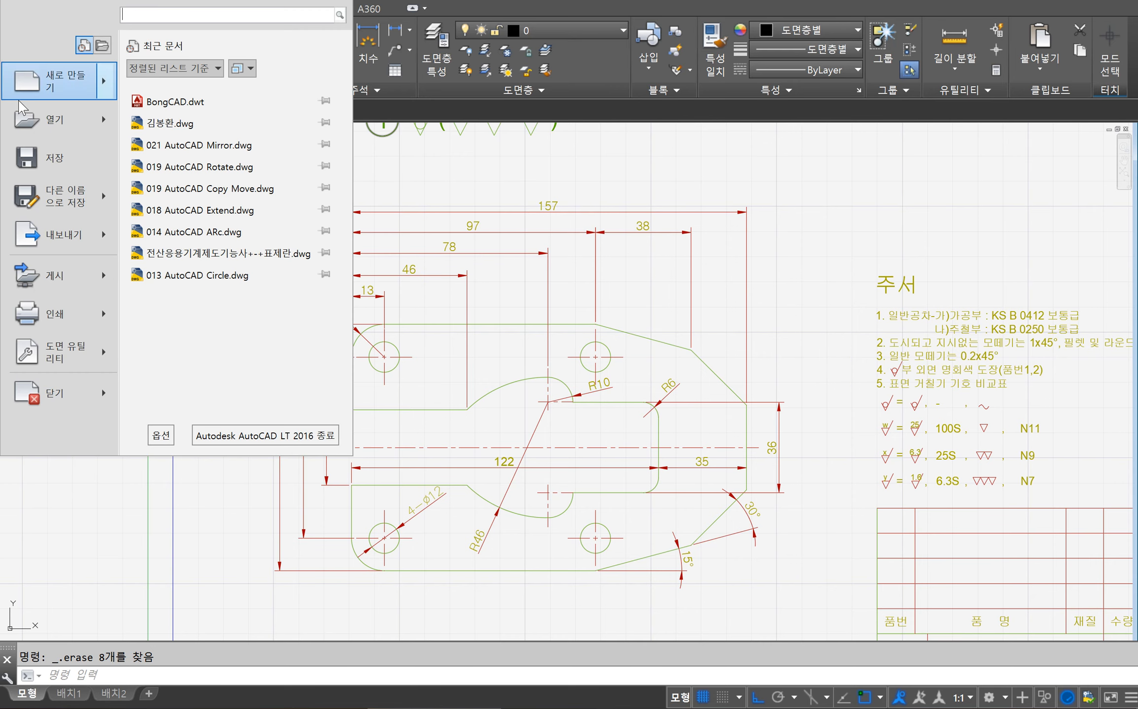
{"action": "left_click", "coordinate": [55, 315]}
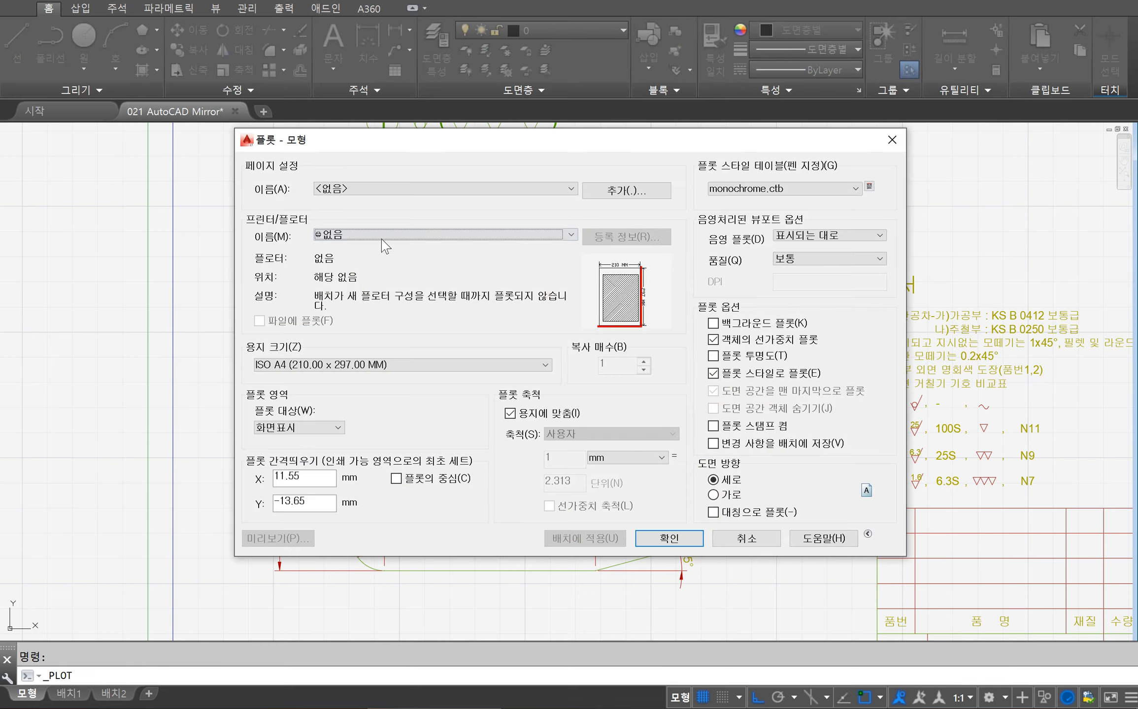
{"action": "left_click", "coordinate": [418, 191]}
{"action": "left_click", "coordinate": [394, 221]}
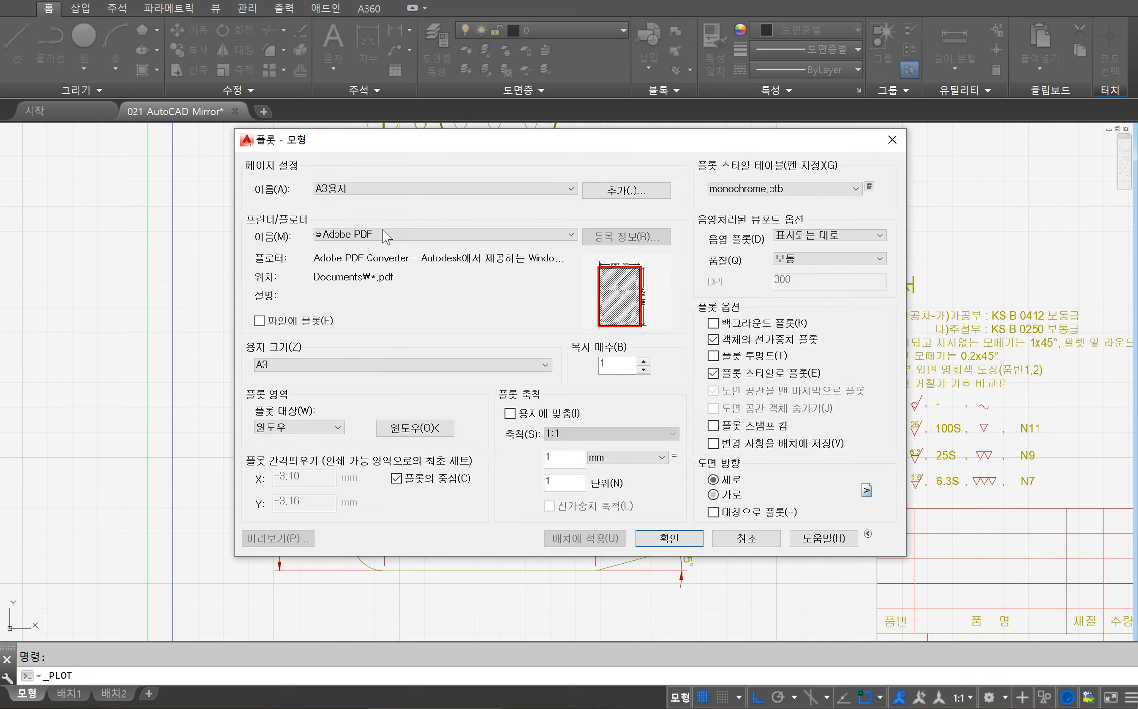
{"action": "left_click", "coordinate": [295, 539]}
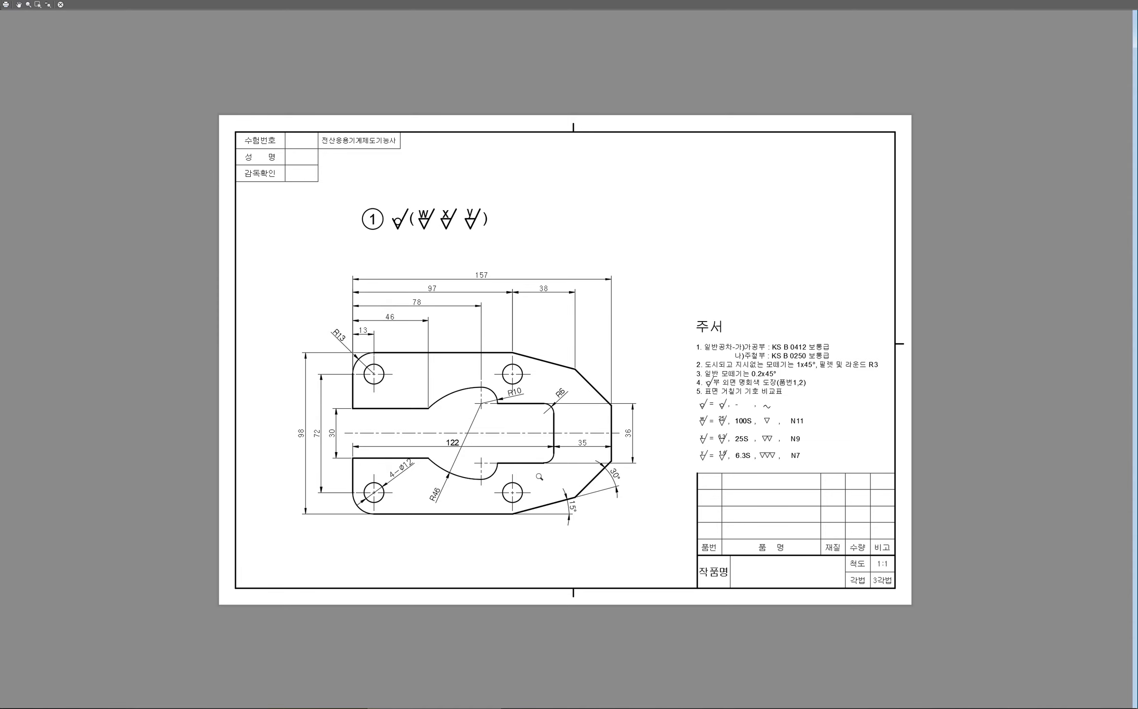
Examine the plate's shape and dimensions in the plot preview, then close the preview and cancel the plot.
{"action": "scroll", "coordinate": [537, 477], "scroll_direction": "up", "scroll_amount": 2}
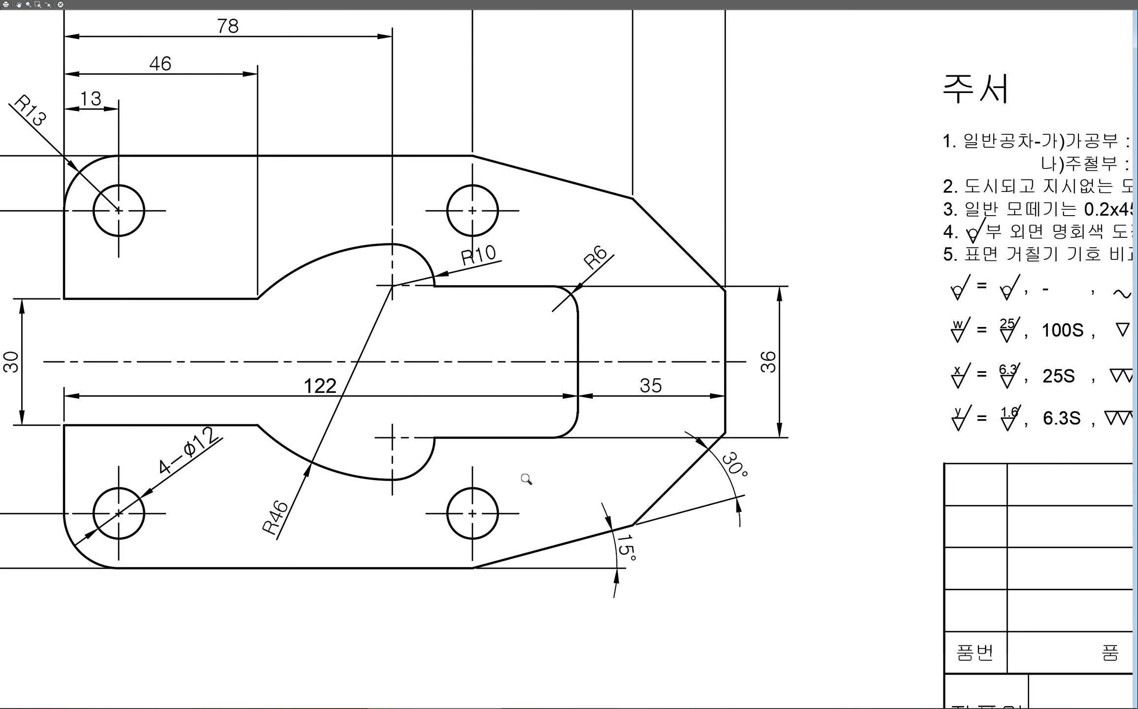
{"action": "middle_click_drag", "start_coordinate": [425, 327], "coordinate": [606, 432]}
{"action": "left_click_drag", "start_coordinate": [606, 432], "coordinate": [602, 408]}
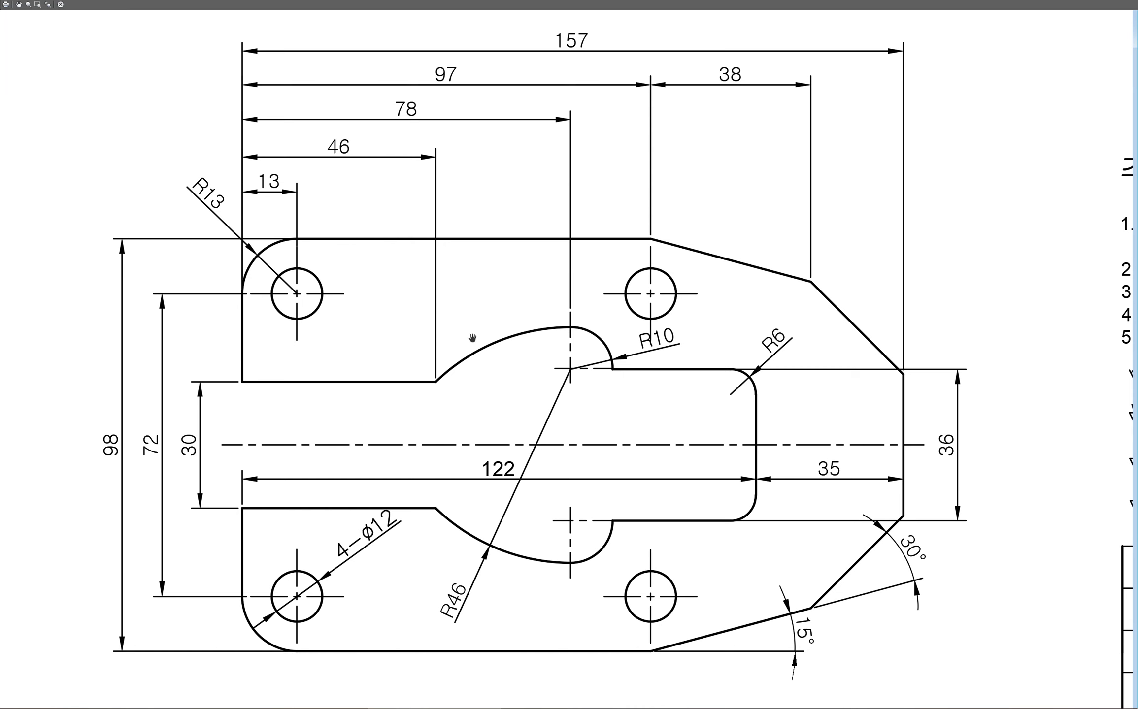
{"action": "right_click", "coordinate": [885, 161]}
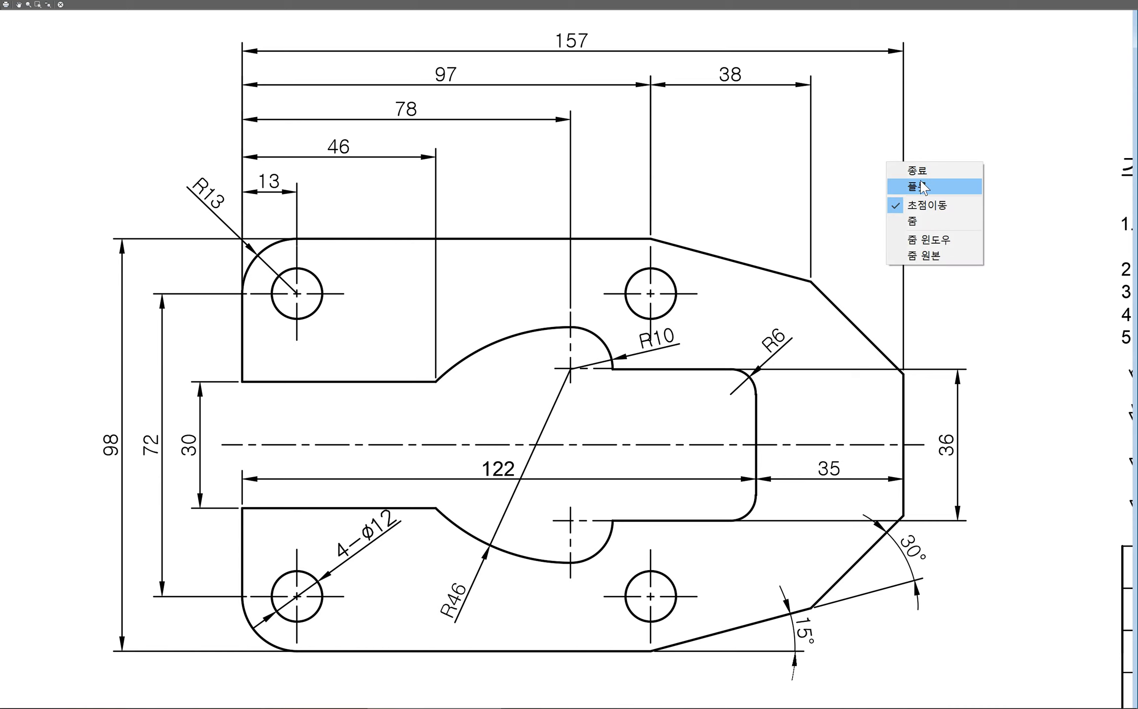
{"action": "left_click", "coordinate": [939, 169]}
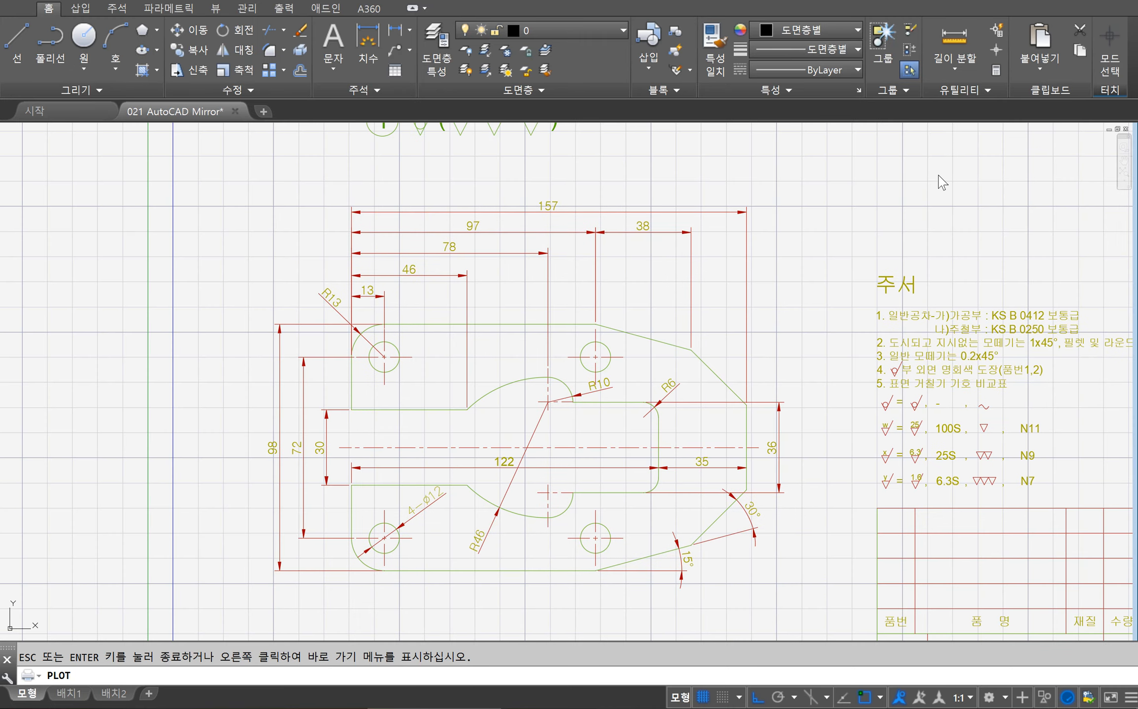
{"action": "left_click", "coordinate": [747, 538]}
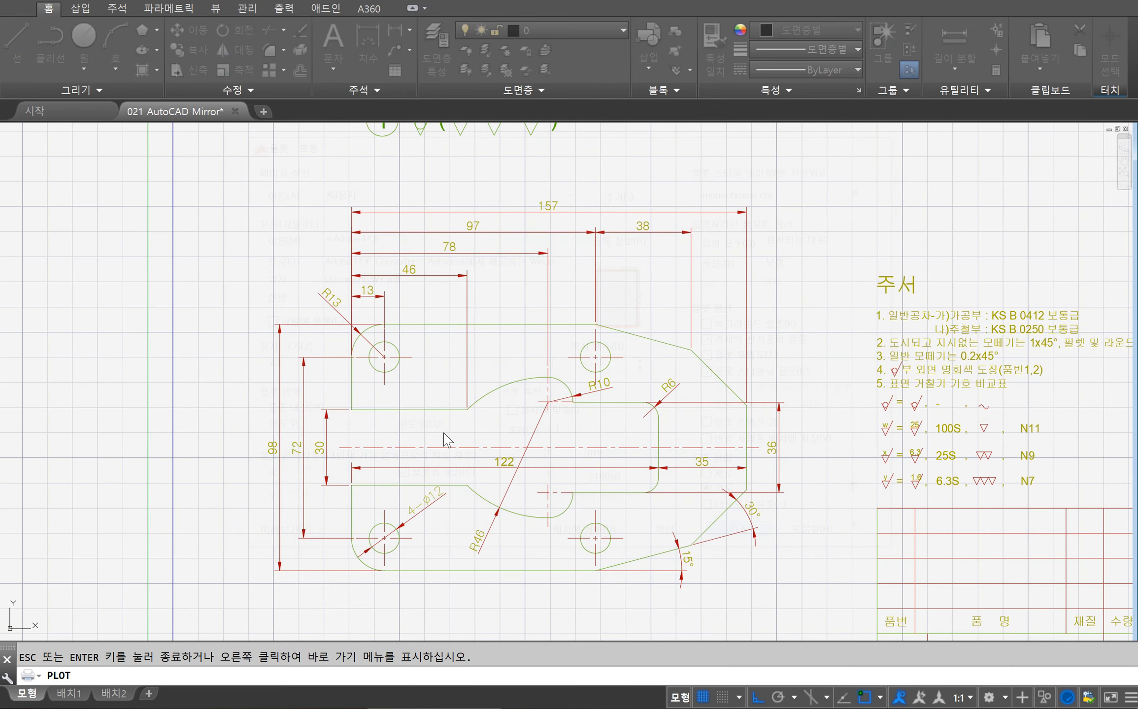
Draw a horizontal line across the empty area left of the sheet, ending at the sheet's outermost vertical line.
{"action": "mouse_move", "coordinate": [325, 434]}
{"action": "middle_mouse_down"}
{"action": "mouse_move", "coordinate": [620, 431]}
{"action": "mouse_move", "coordinate": [665, 418]}
{"action": "middle_mouse_up"}
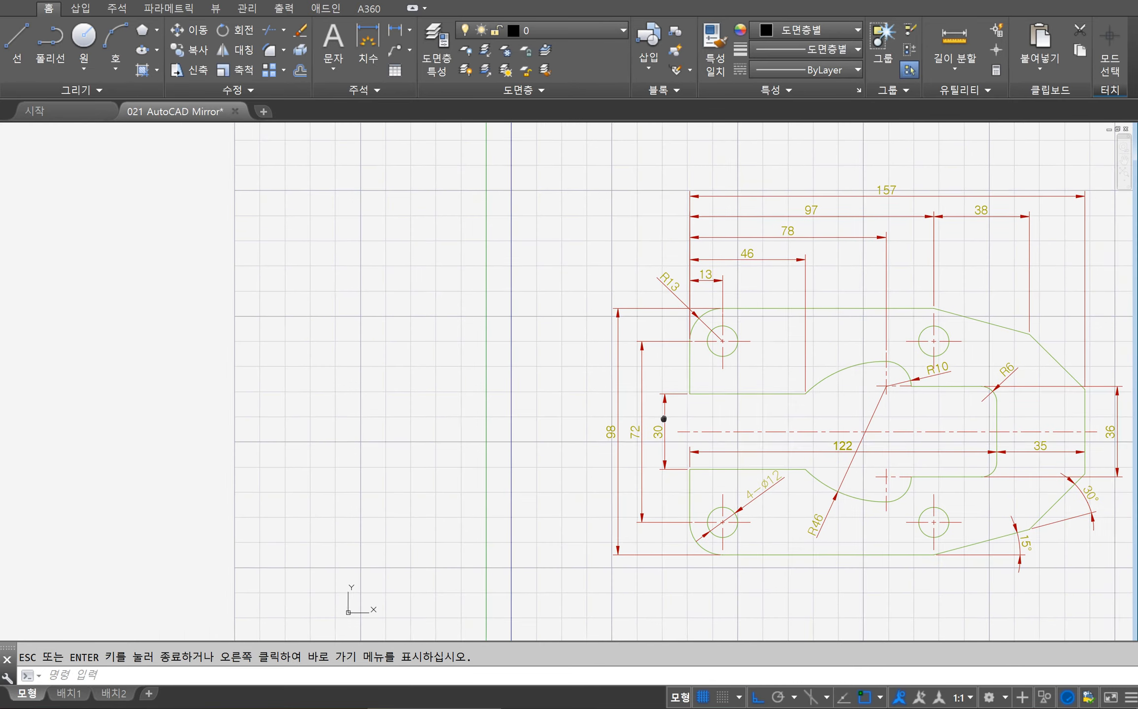
{"action": "type", "text": "l"}
{"action": "key", "text": "Return"}
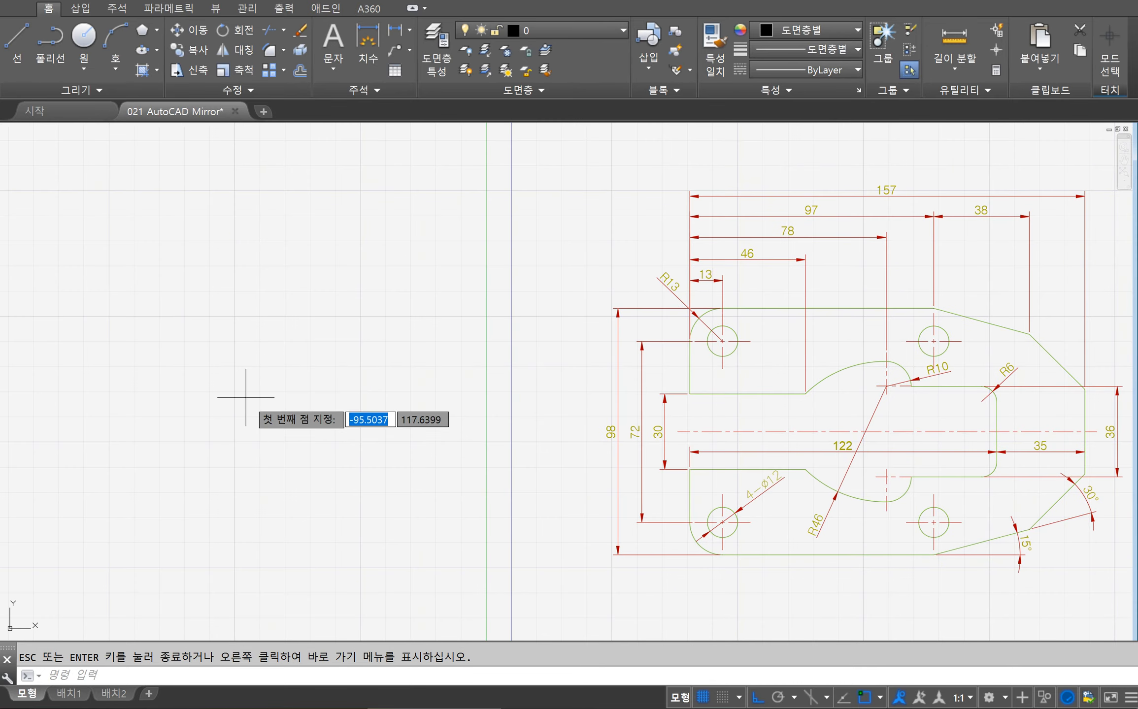
{"action": "left_click", "coordinate": [41, 421]}
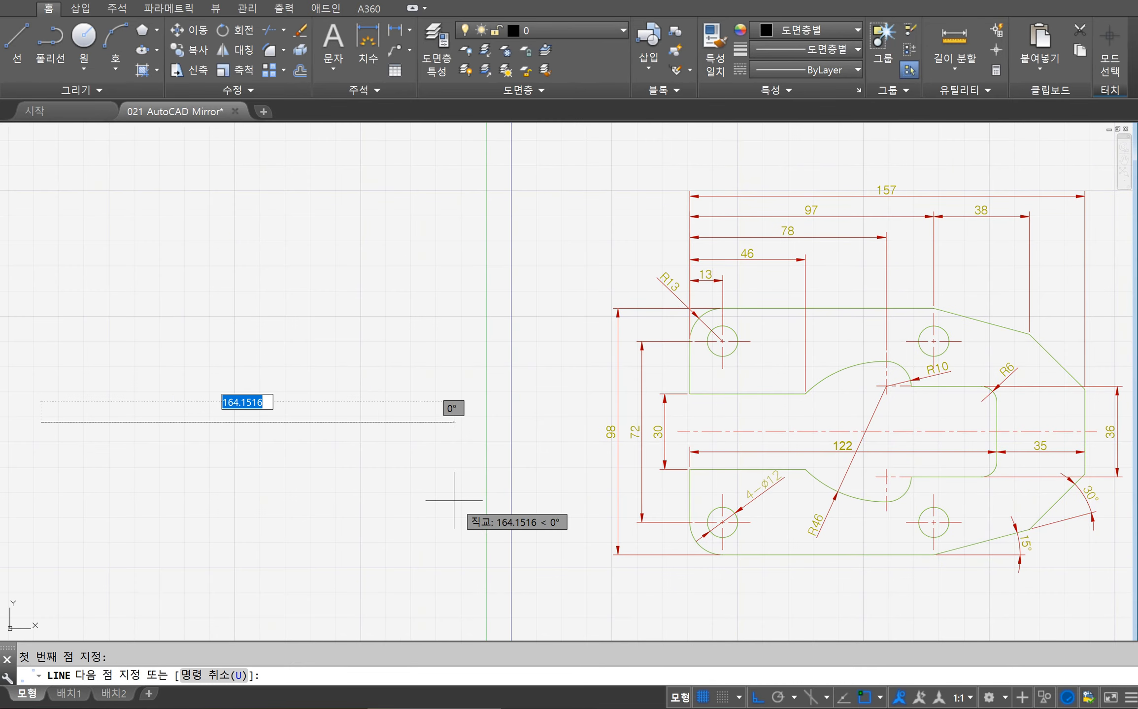
{"action": "left_click", "coordinate": [485, 496]}
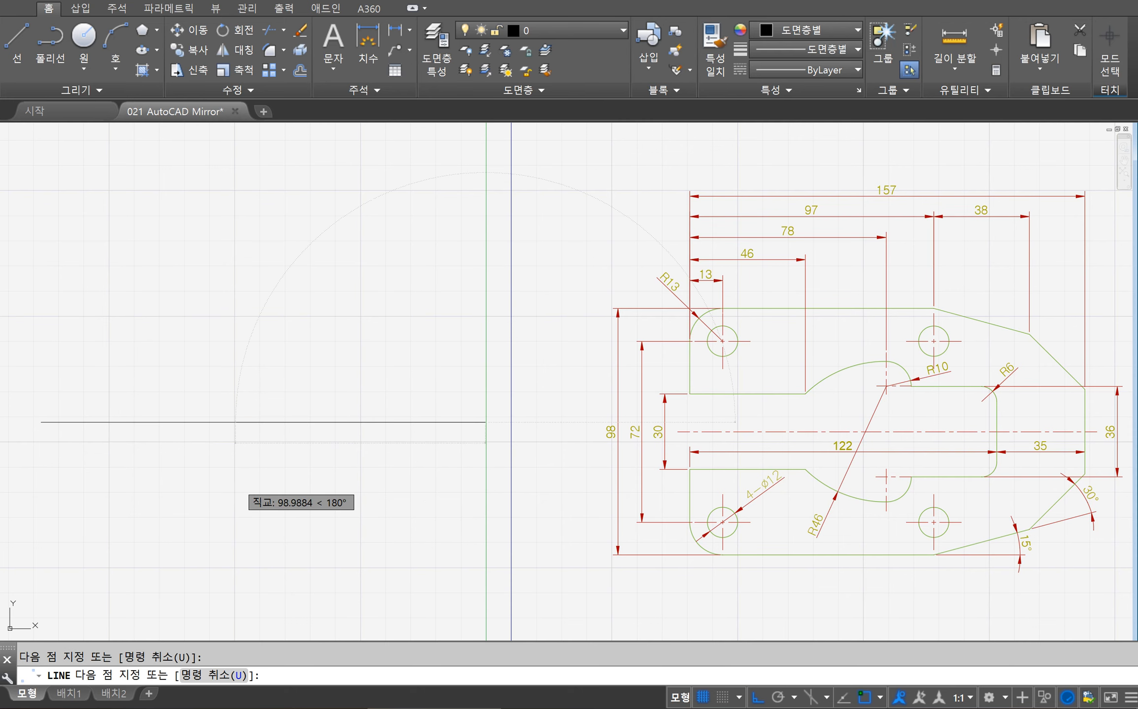
{"action": "key", "text": "Return"}
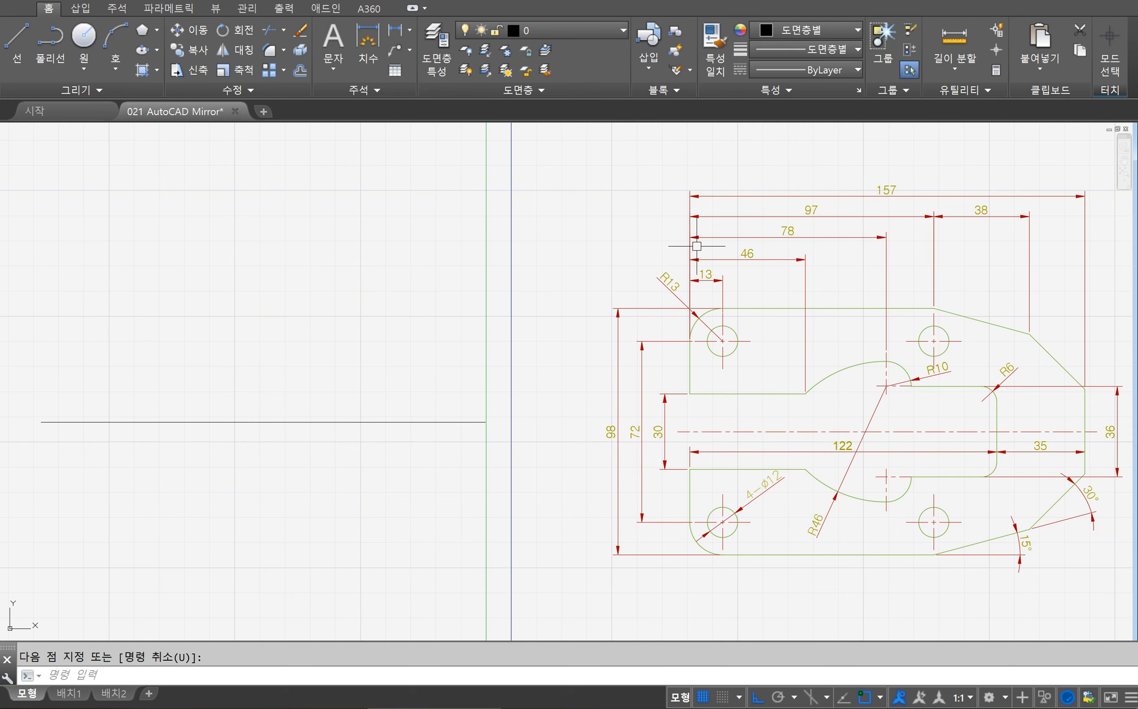
Draw a long vertical line crossing the horizontal line near its left end.
{"action": "key", "text": "Return"}
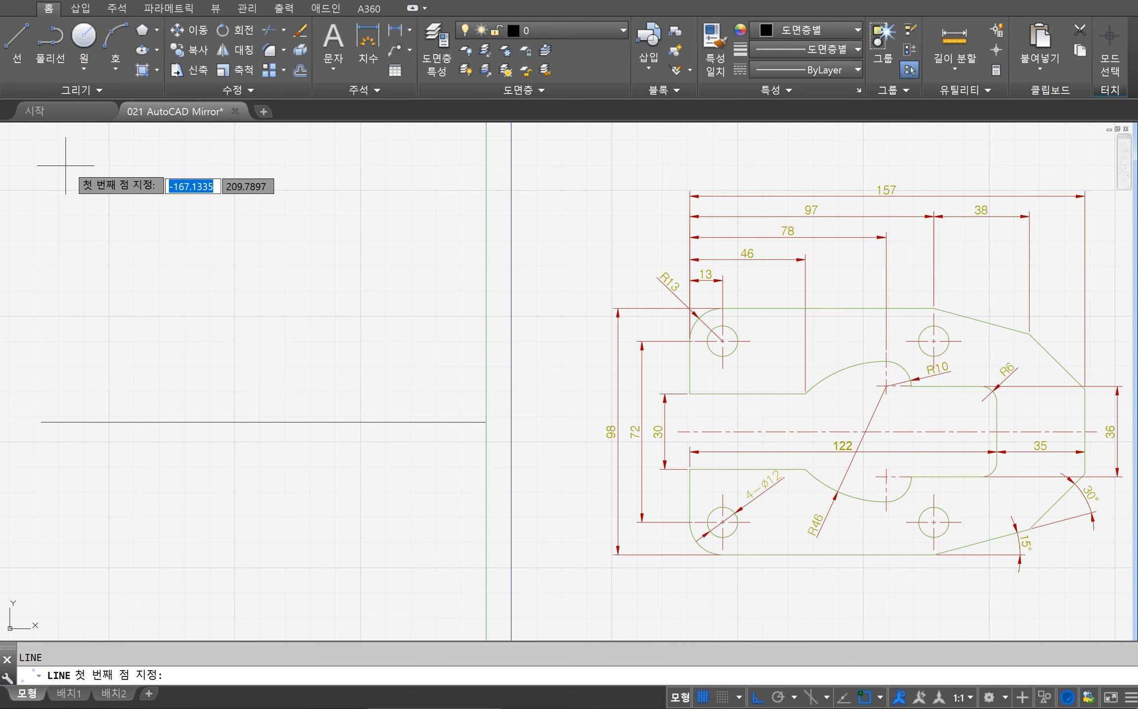
{"action": "left_click", "coordinate": [66, 165]}
{"action": "left_click", "coordinate": [123, 630]}
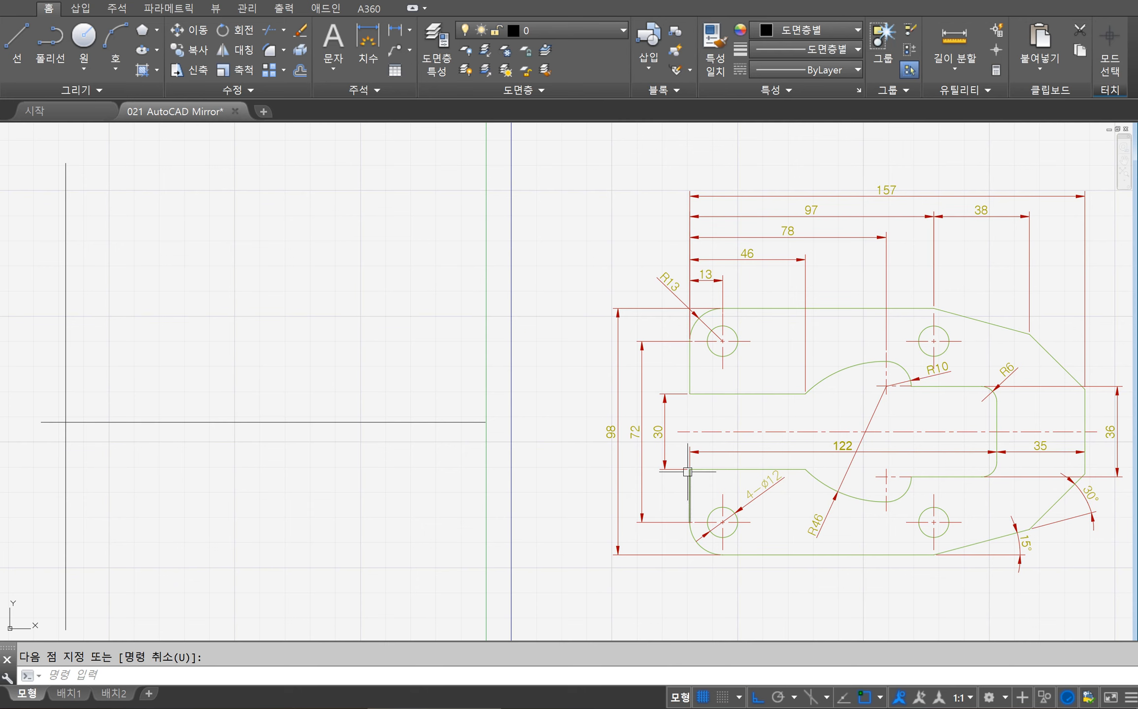
Offset the horizontal base line upward by 15.
{"action": "type", "text": "OFFSET"}
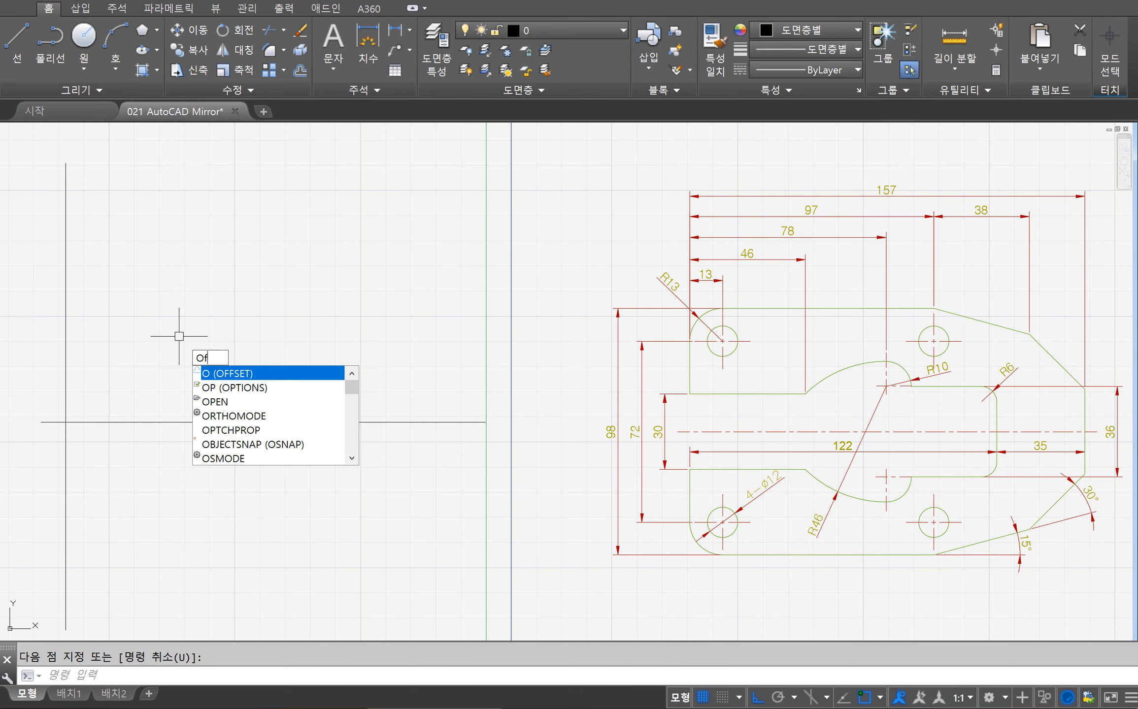
{"action": "key", "text": "Return"}
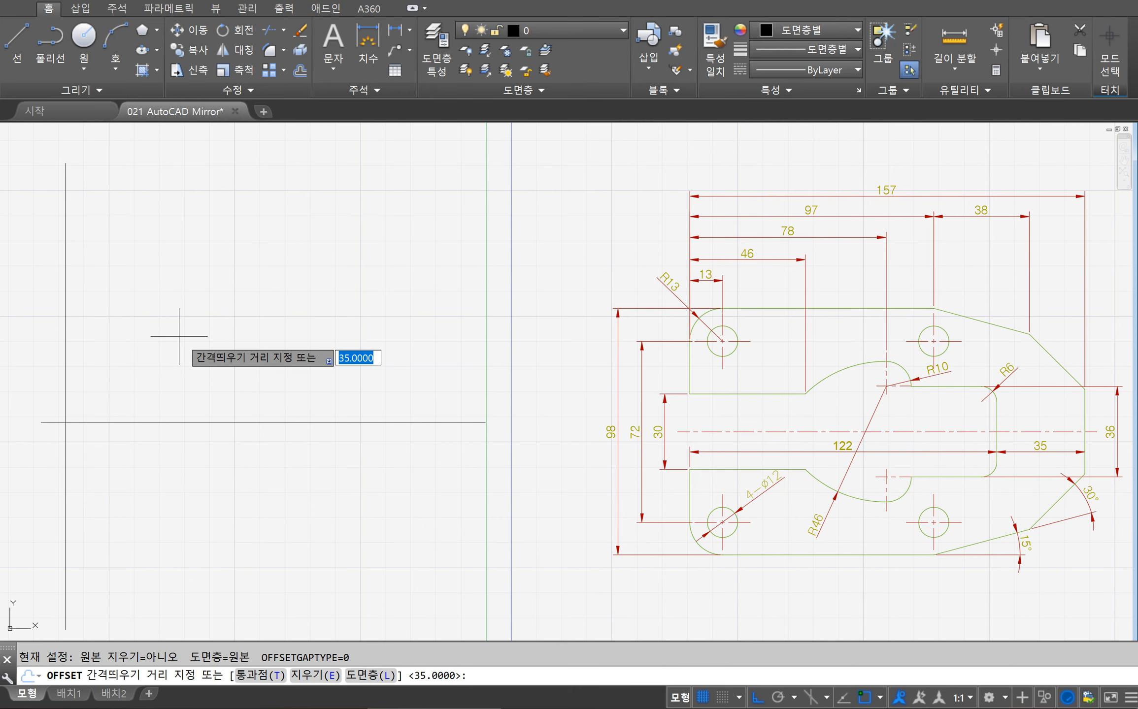
{"action": "type", "text": "15"}
{"action": "key", "text": "Return"}
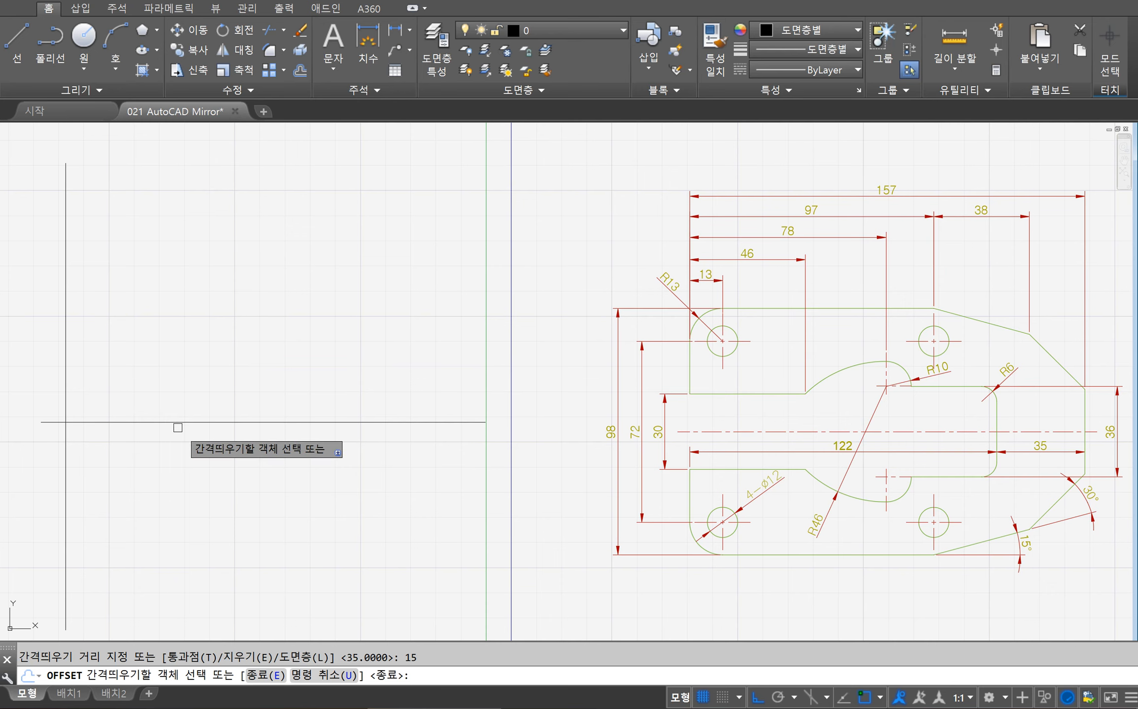
{"action": "left_click", "coordinate": [171, 422]}
{"action": "left_click", "coordinate": [155, 414]}
{"action": "key", "text": "Return"}
Offset the same horizontal base line upward by 36.
{"action": "key", "text": "Return"}
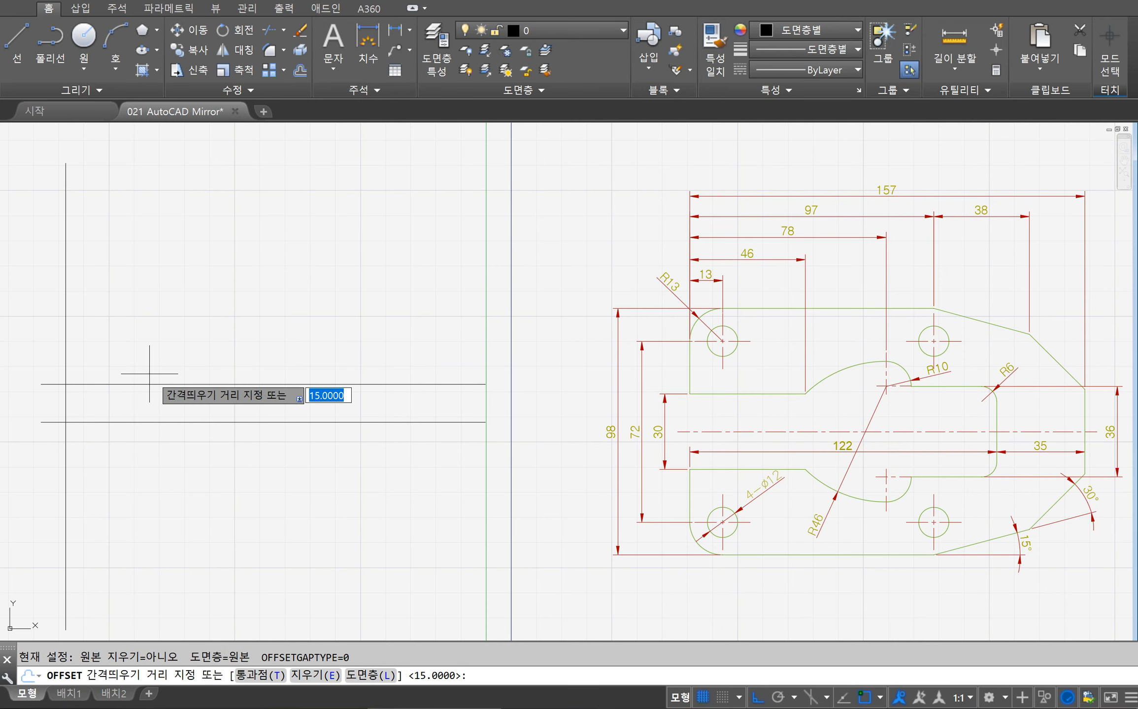
{"action": "type", "text": "36"}
{"action": "key", "text": "Return"}
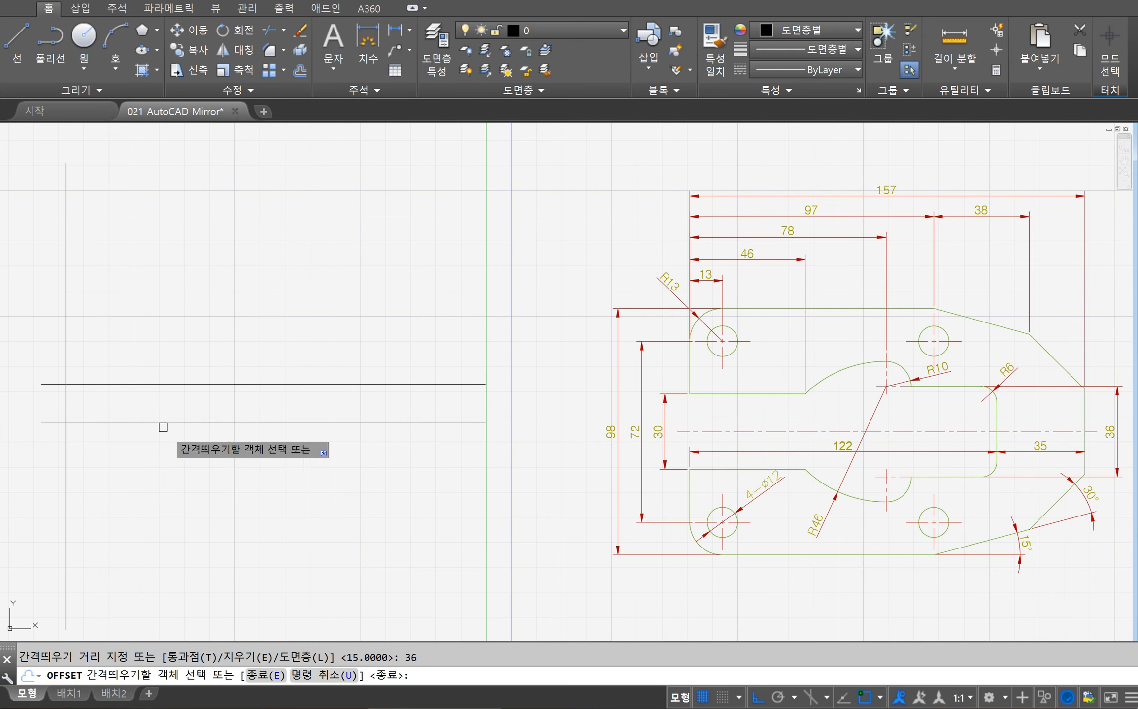
{"action": "left_click", "coordinate": [185, 423]}
{"action": "left_click", "coordinate": [215, 313]}
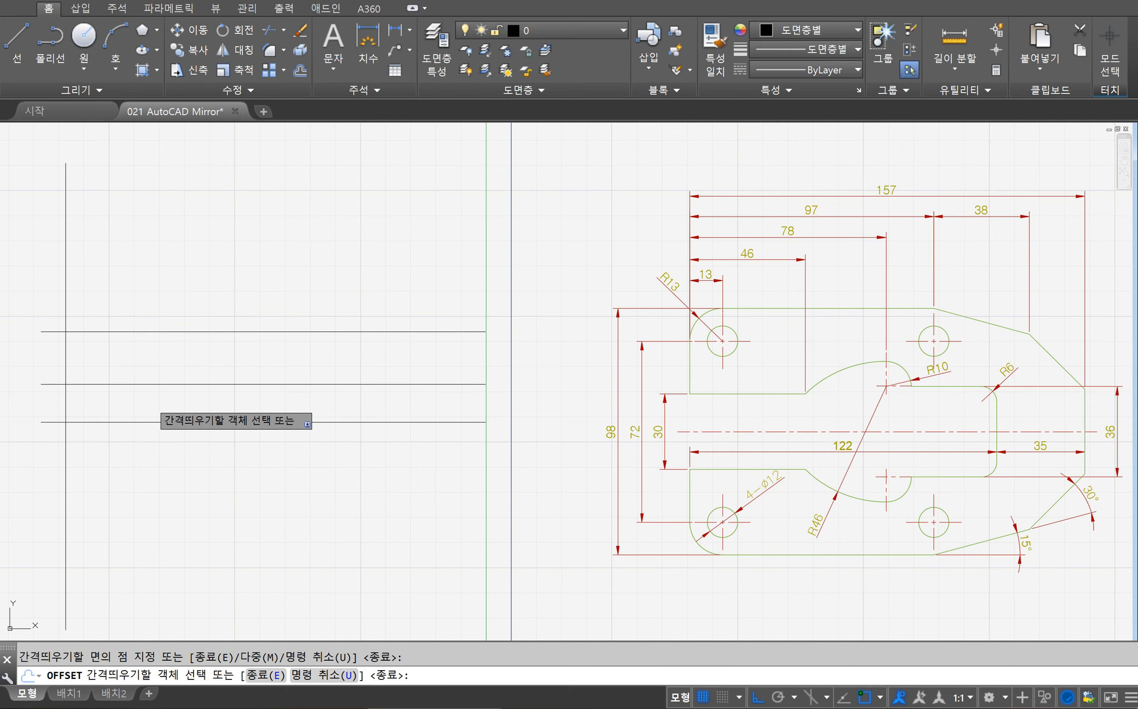
{"action": "key", "text": "Return"}
Offset the horizontal base line upward by half of the plate's 98 overall height.
{"action": "key", "text": "Return"}
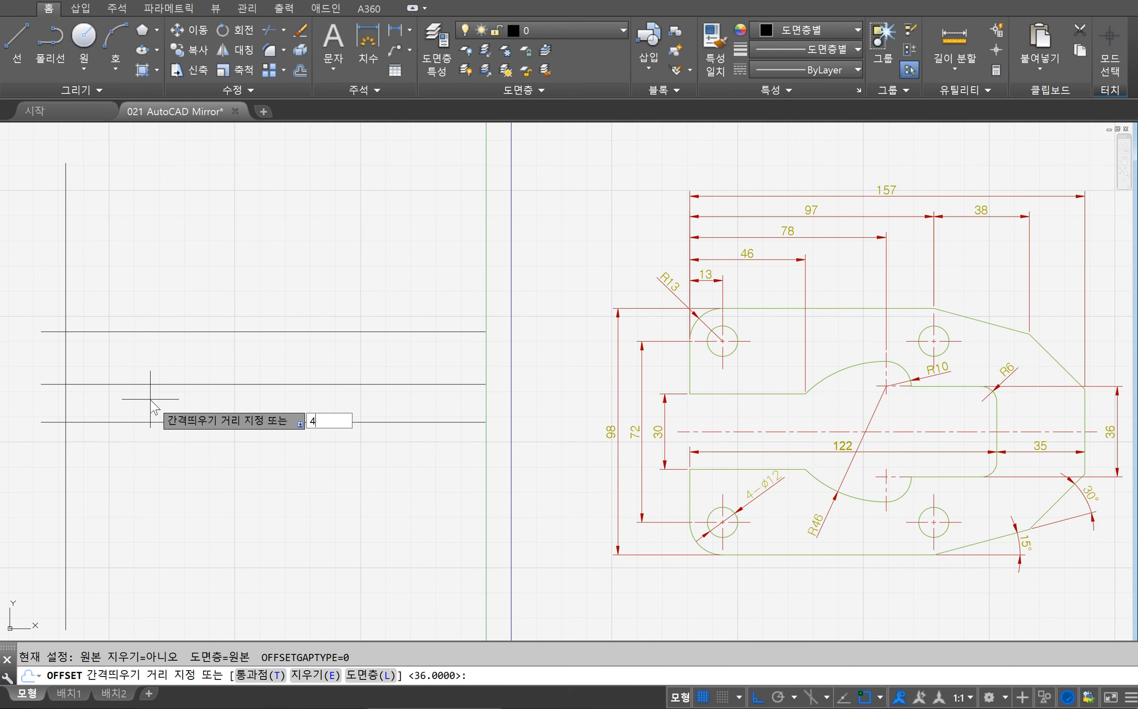
{"action": "key", "text": "Return"}
{"action": "left_click", "coordinate": [153, 422]}
{"action": "left_click", "coordinate": [211, 305]}
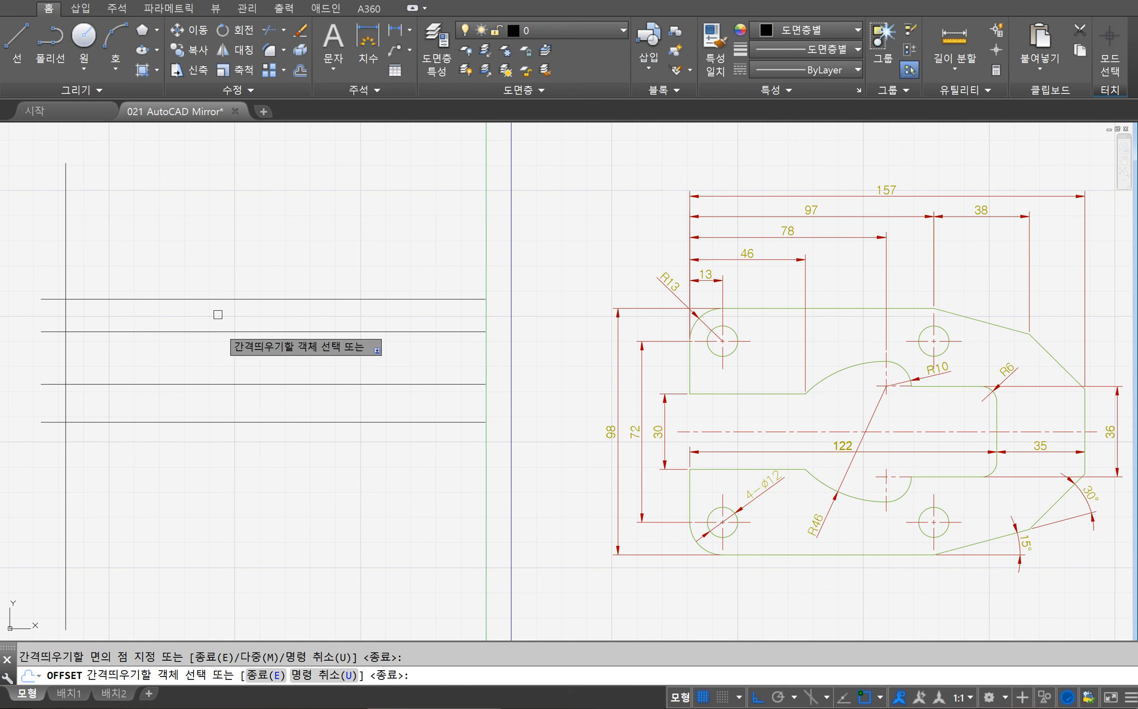
Offset the left vertical line to the right by 97.
{"action": "key", "text": "Return"}
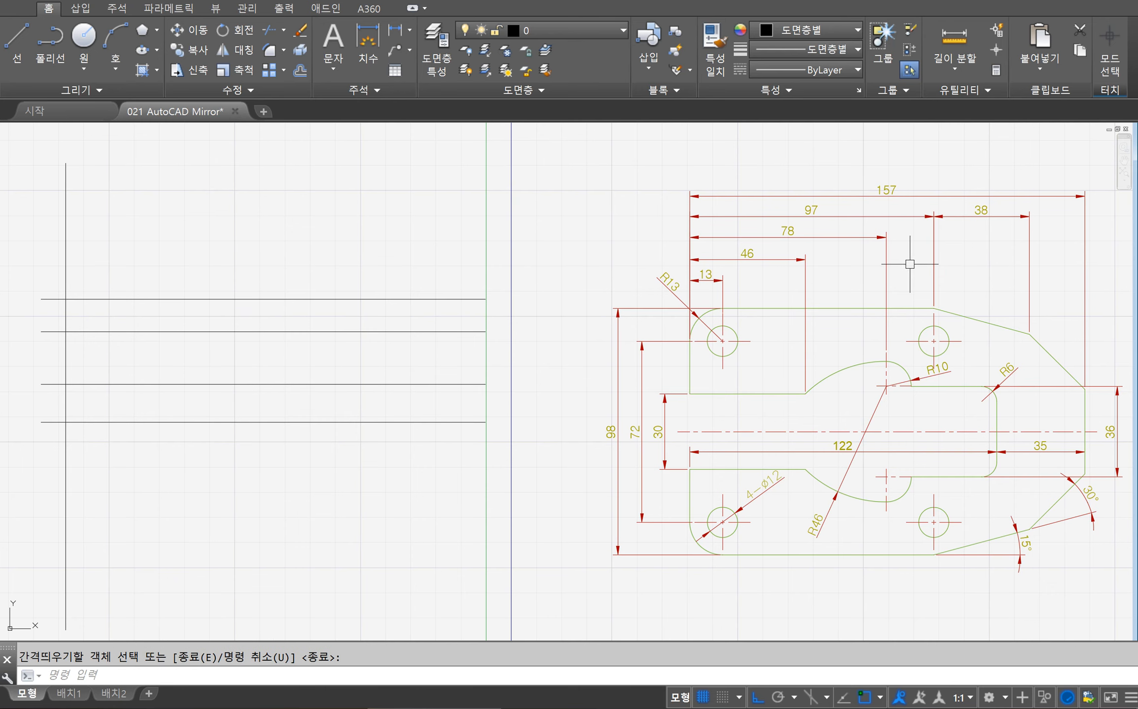
{"action": "key", "text": "Return"}
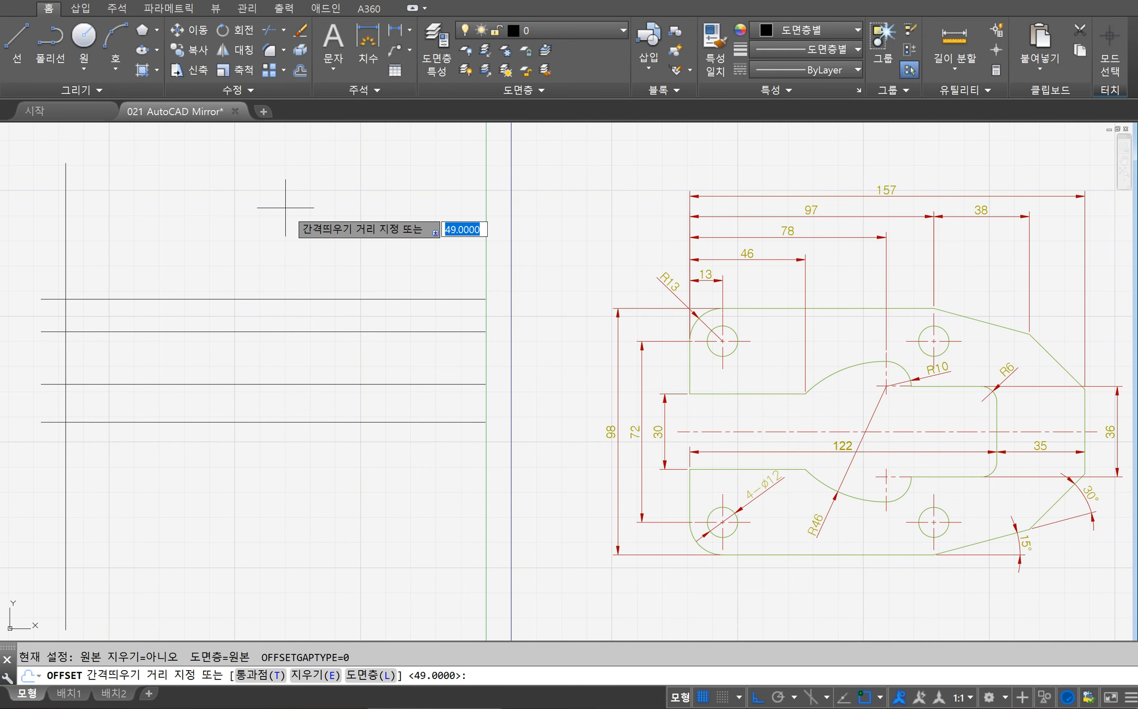
{"action": "type", "text": "97"}
{"action": "key", "text": "Return"}
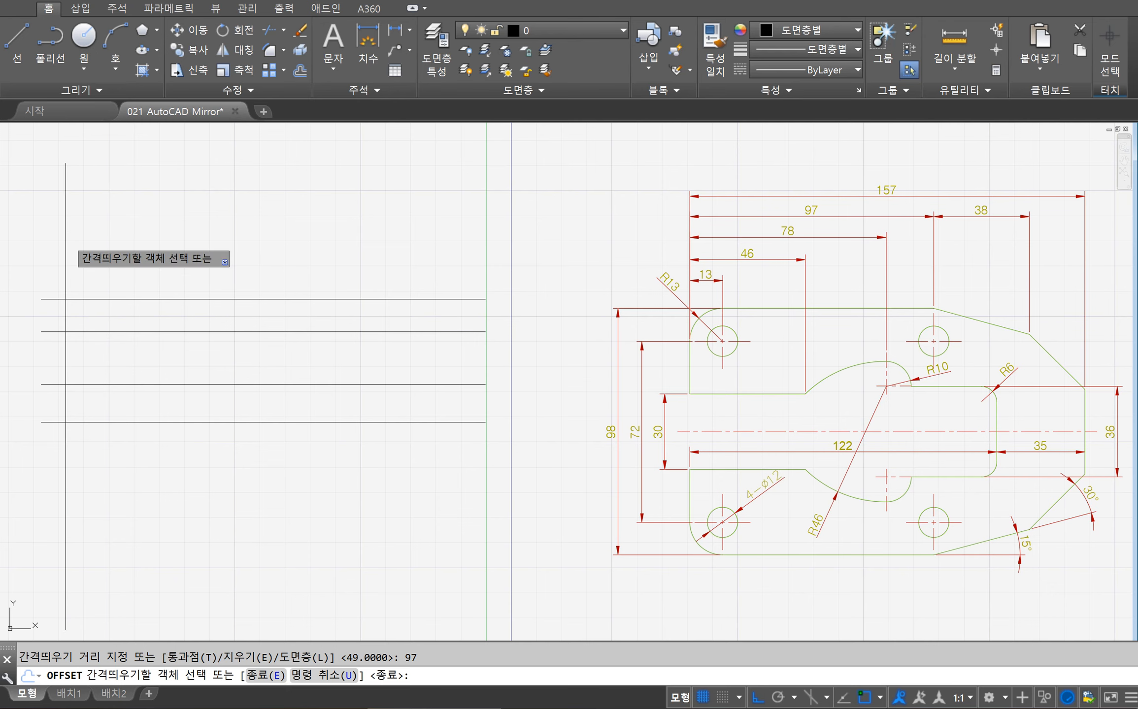
{"action": "left_click", "coordinate": [65, 259]}
{"action": "left_click", "coordinate": [235, 229]}
{"action": "key", "text": "Return"}
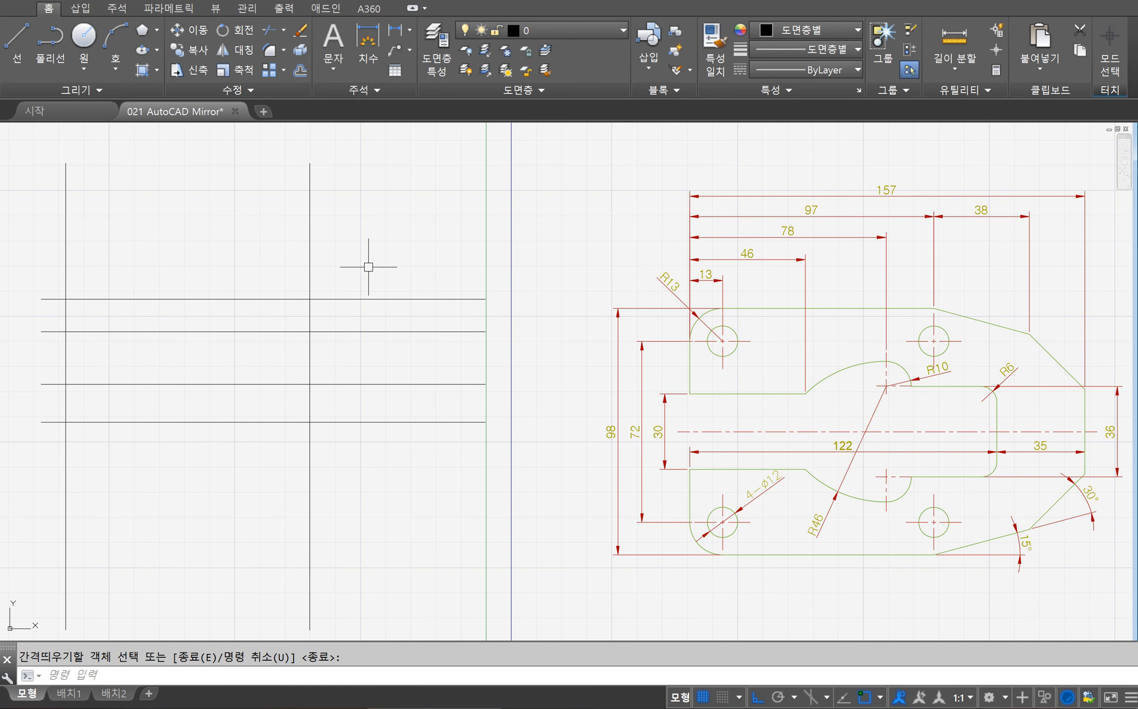
Offset the second vertical line a further 38 to the right.
{"action": "key", "text": "Return"}
{"action": "type", "text": "38"}
{"action": "key", "text": "Return"}
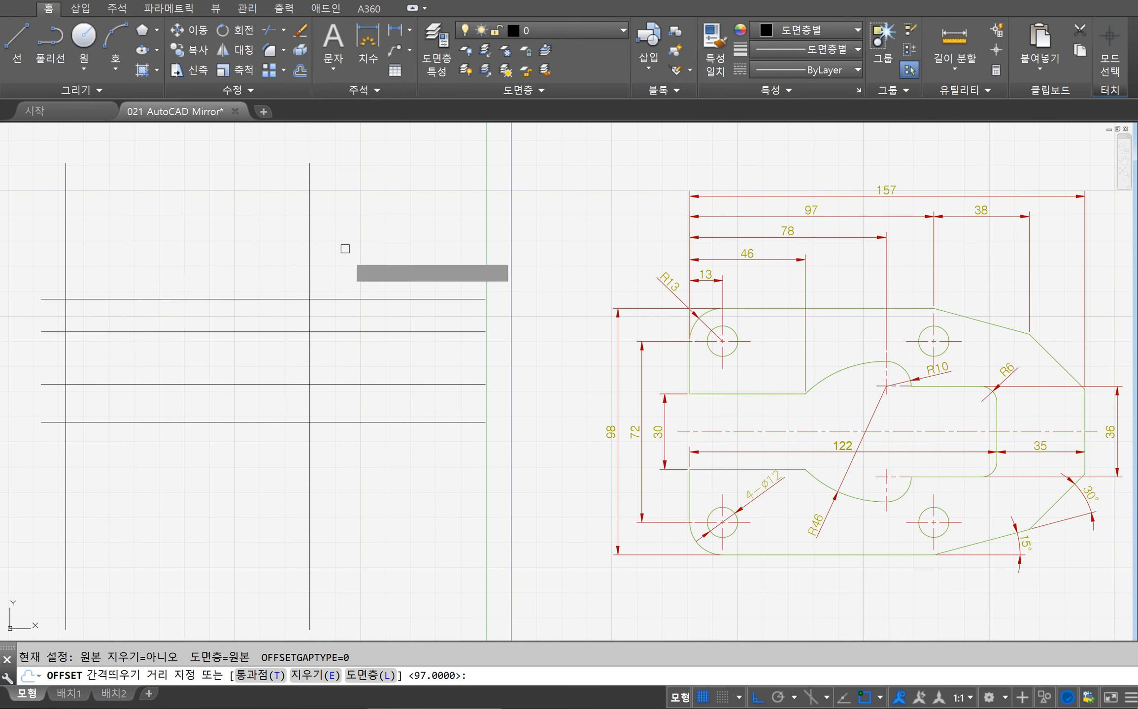
{"action": "left_click", "coordinate": [312, 230]}
{"action": "left_click", "coordinate": [389, 251]}
{"action": "key", "text": "Return"}
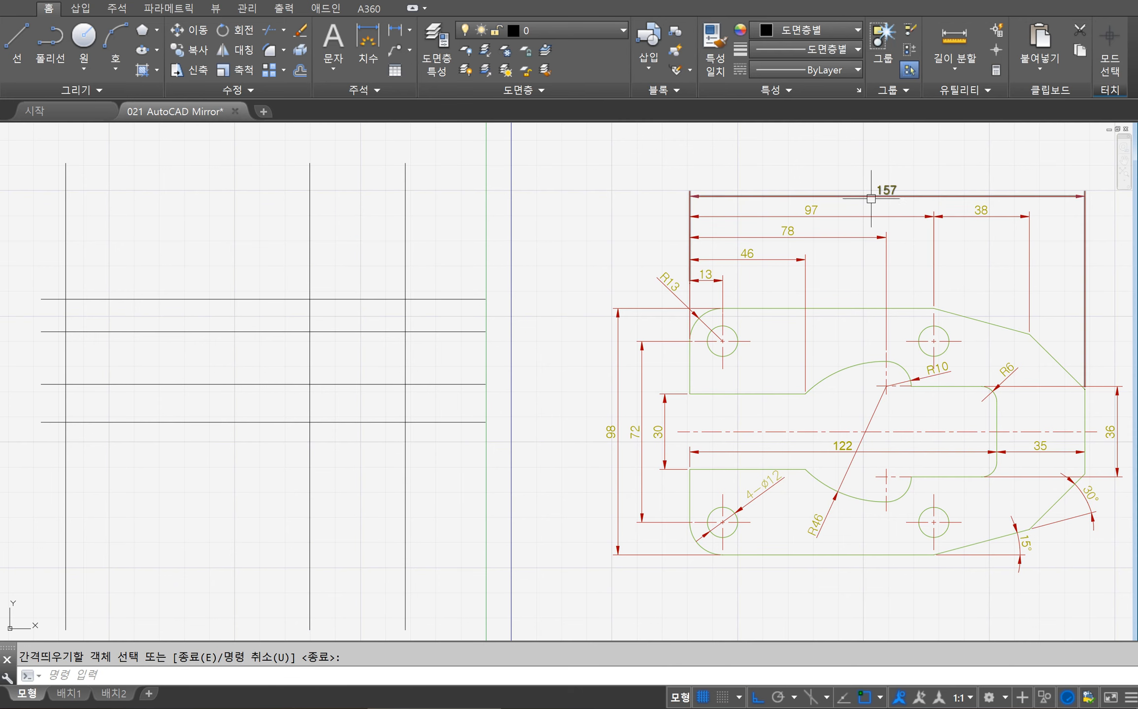
Offset the left vertical line to the right by 157 for the plate's overall length.
{"action": "key", "text": "Return"}
{"action": "type", "text": "157"}
{"action": "key", "text": "Return"}
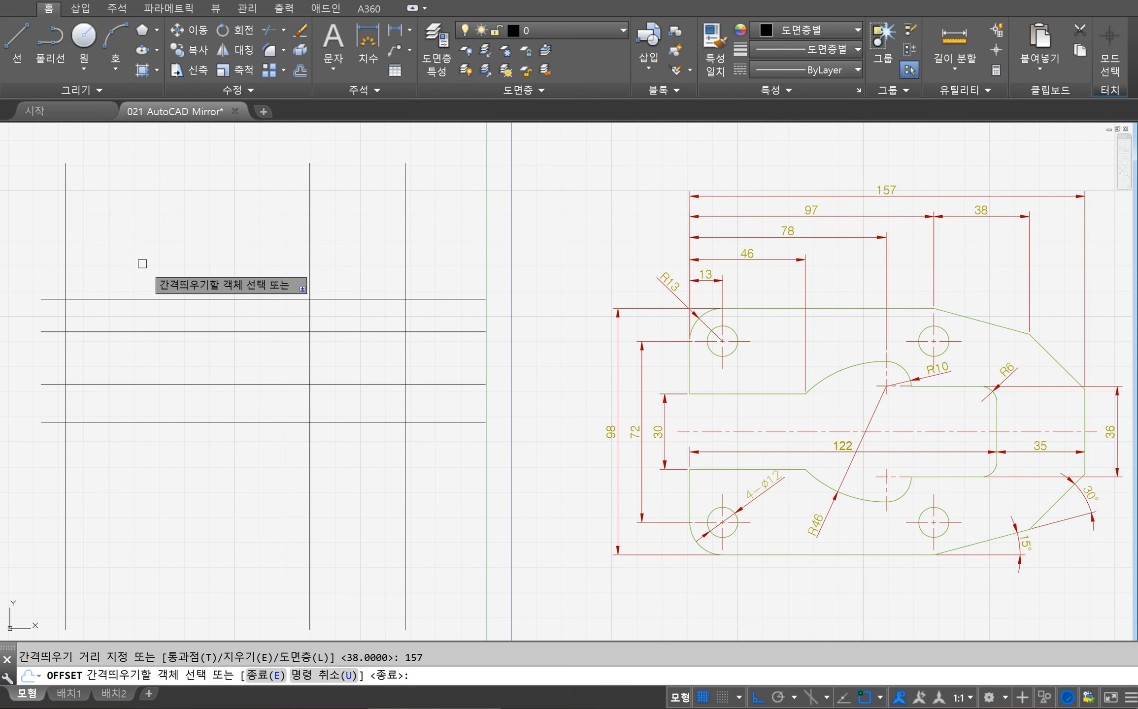
{"action": "left_click", "coordinate": [67, 208]}
{"action": "left_click", "coordinate": [262, 187]}
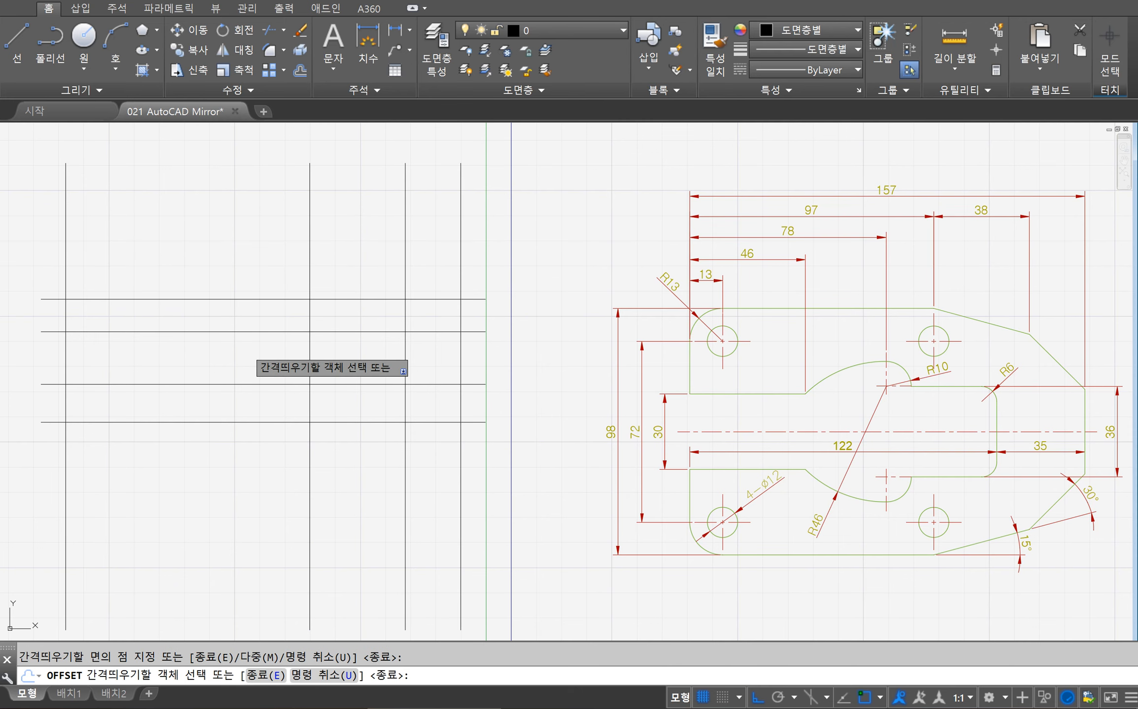
{"action": "key", "text": "Return"}
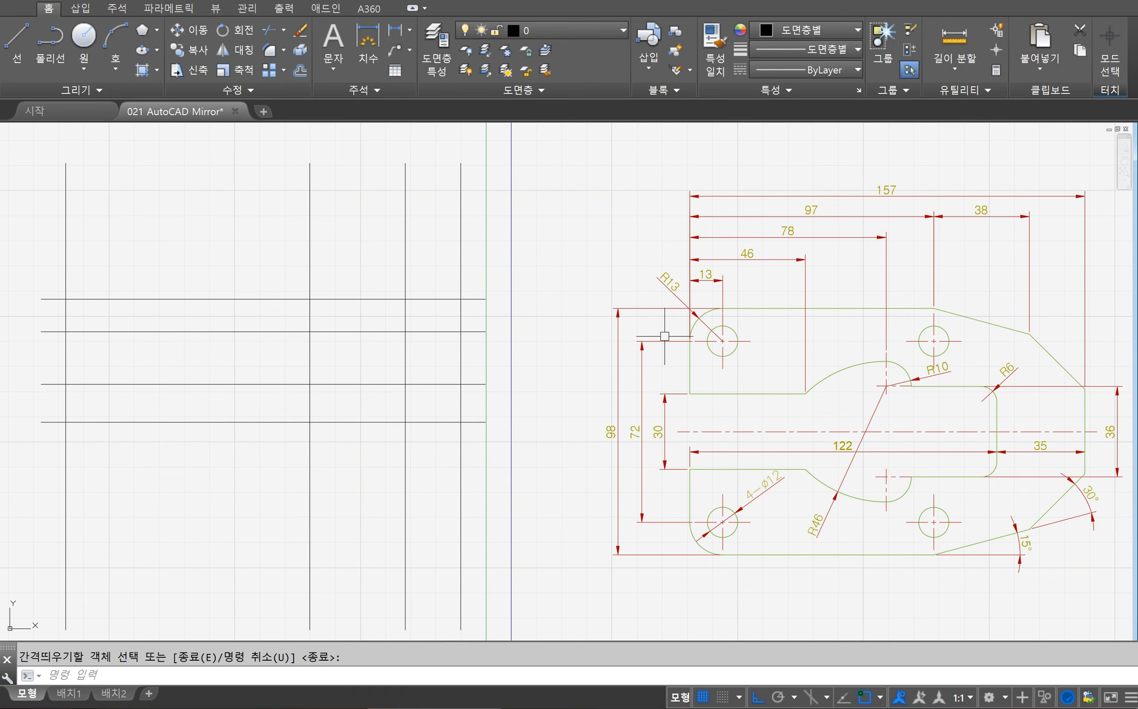
Fillet the corner between the left vertical line and the uppermost horizontal line with radius 13.
{"action": "left_click", "coordinate": [272, 49]}
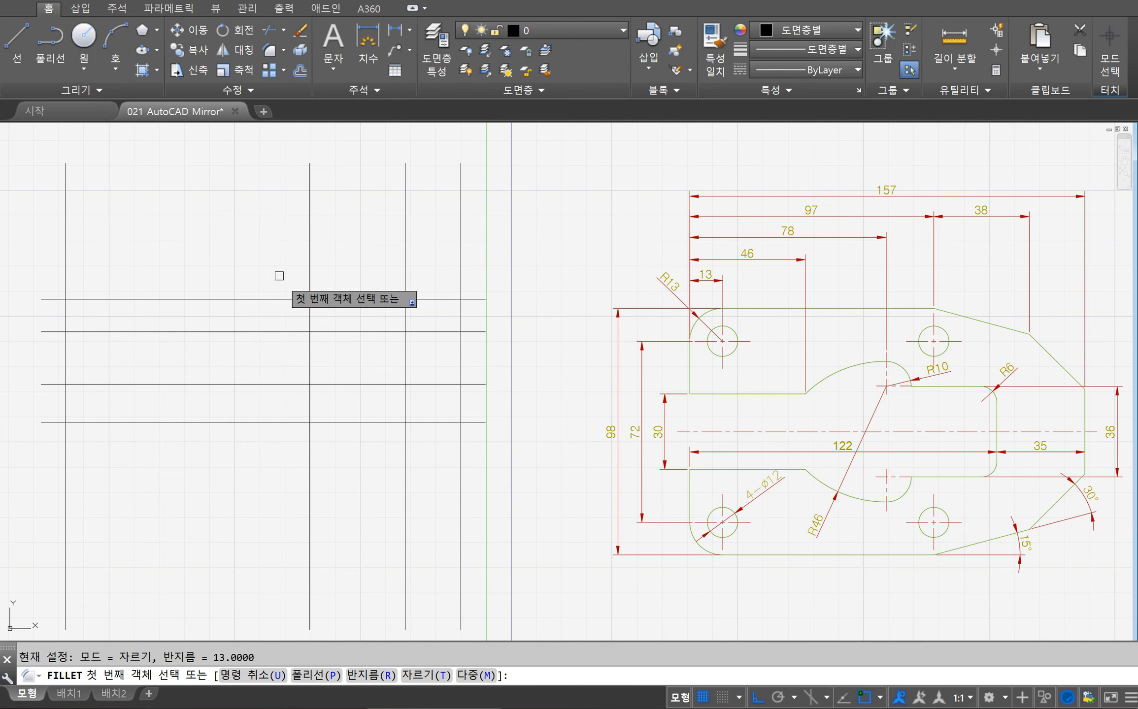
{"action": "type", "text": "r"}
{"action": "key", "text": "Return"}
{"action": "type", "text": "13"}
{"action": "key", "text": "Return"}
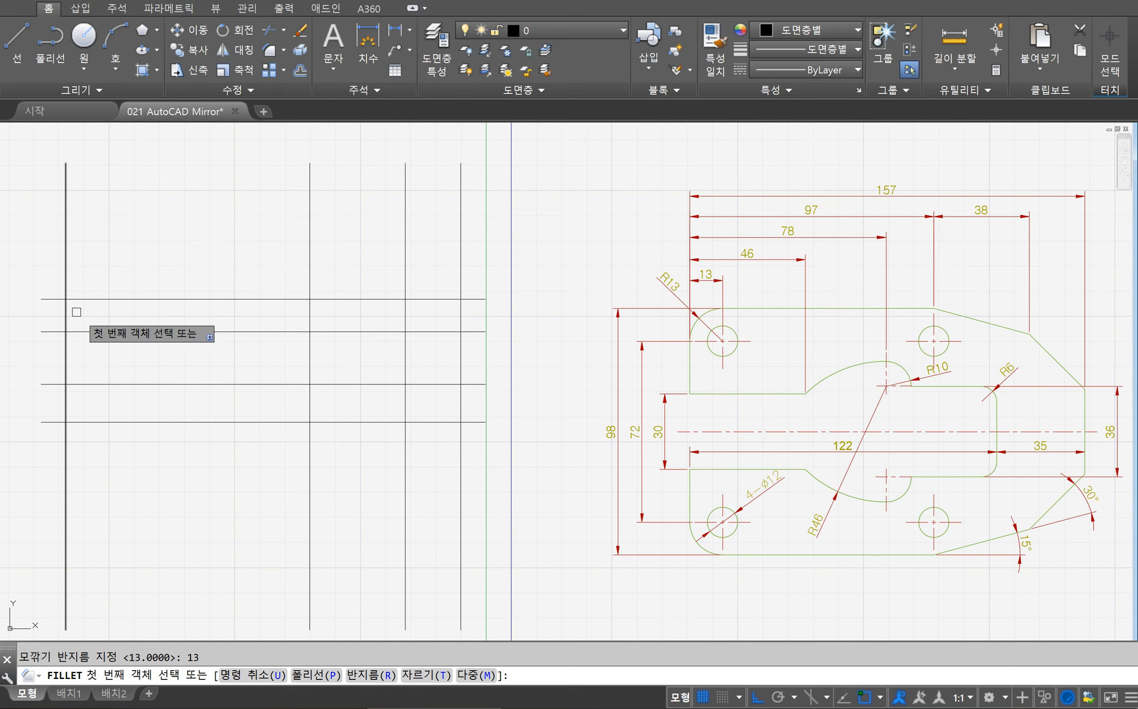
{"action": "left_click", "coordinate": [66, 313]}
{"action": "left_click", "coordinate": [88, 301]}
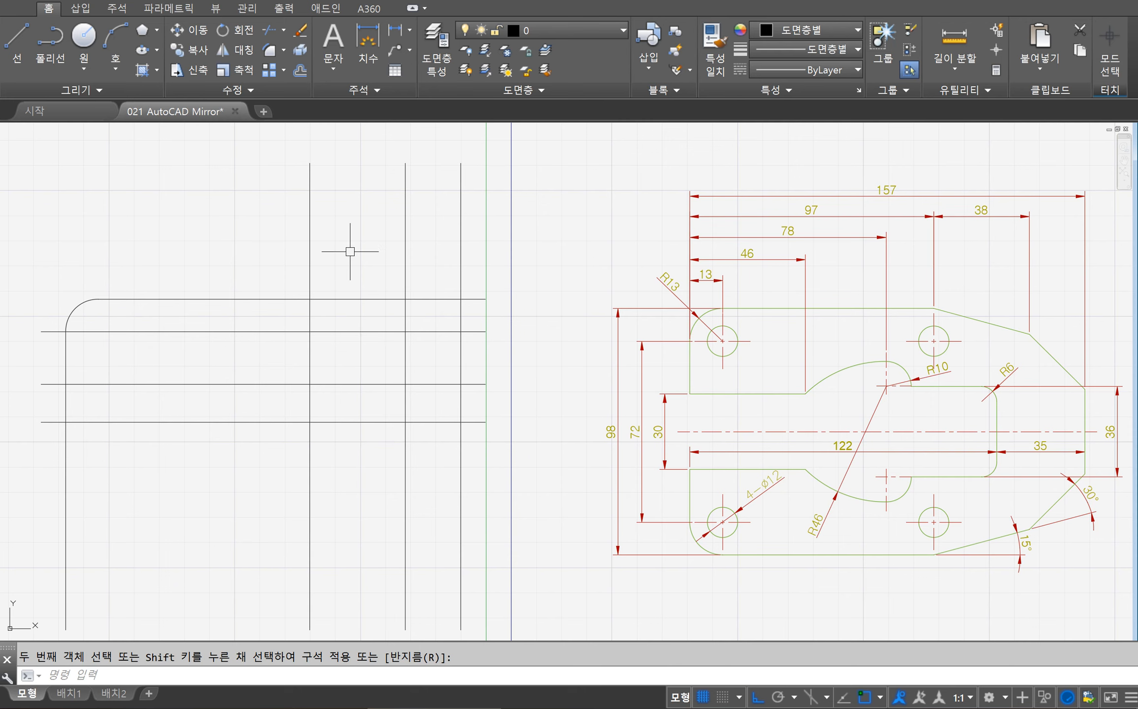
With ortho off, draw a line about 105 long sloping down rightward at 15° from where the second vertical line meets the top edge.
{"action": "key", "text": "Escape"}
{"action": "type", "text": "l"}
{"action": "key", "text": "Return"}
{"action": "left_click", "coordinate": [310, 299]}
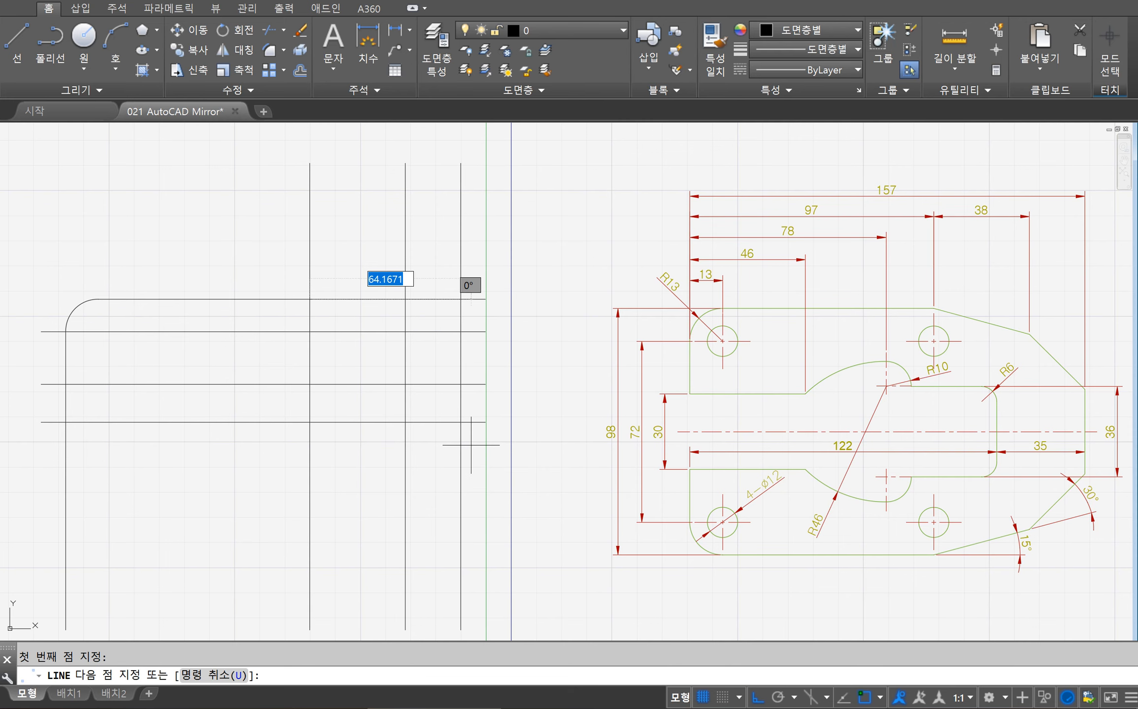
{"action": "key", "text": "F8"}
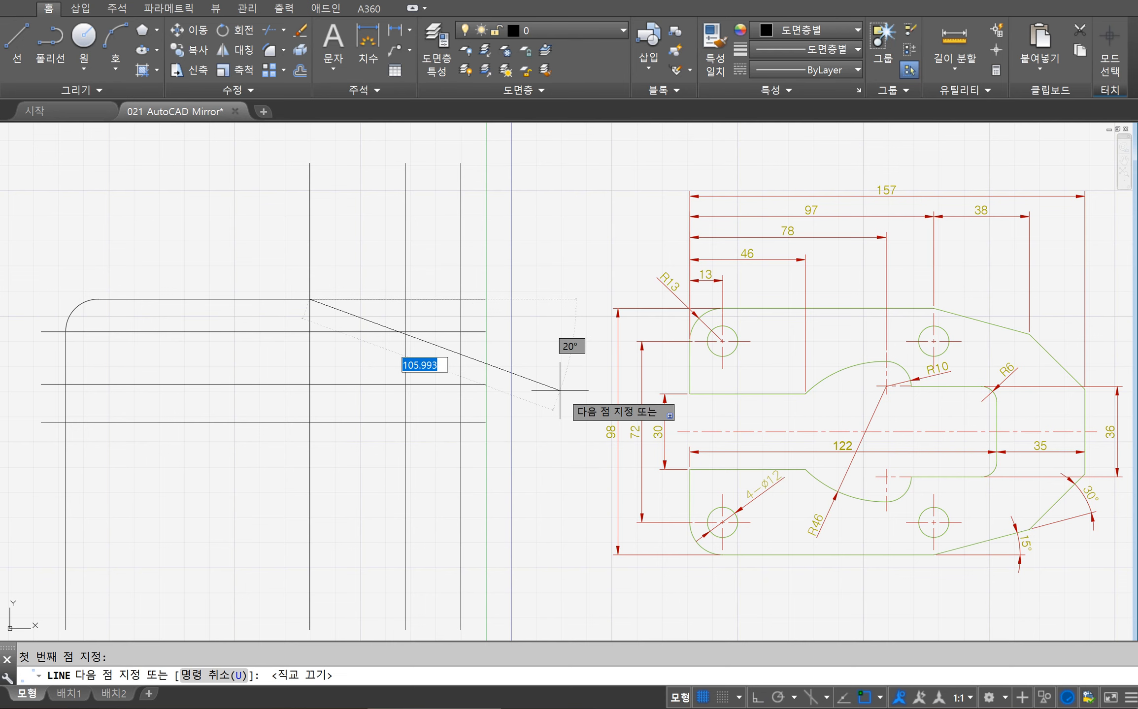
{"action": "key", "text": "Tab"}
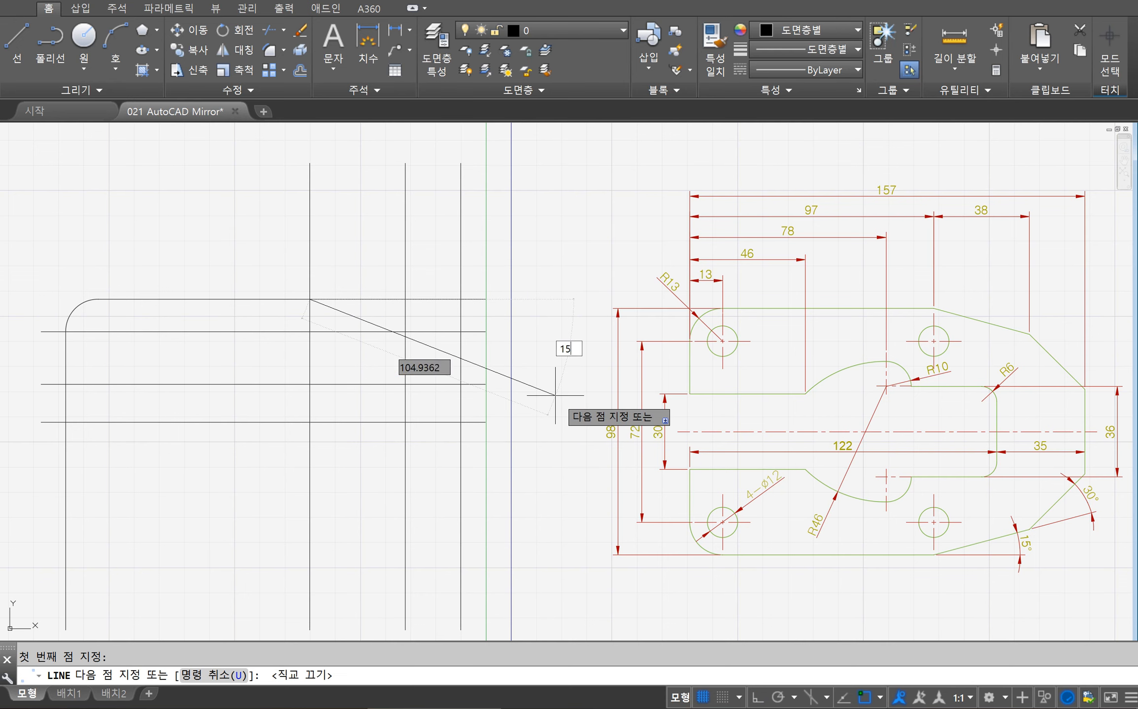
{"action": "key", "text": "Return"}
{"action": "key", "text": "Return"}
Draw a line about 89 long down rightward at 45° from where the 15° line crosses the third vertical line.
{"action": "key", "text": "Return"}
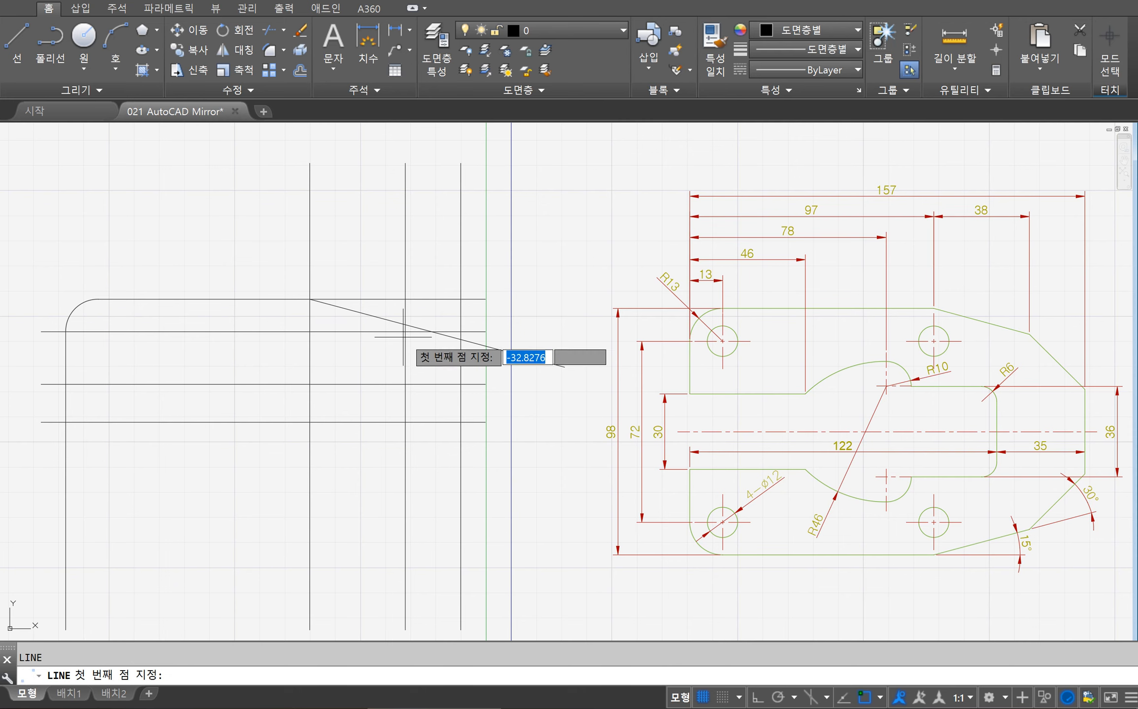
{"action": "left_click", "coordinate": [405, 325]}
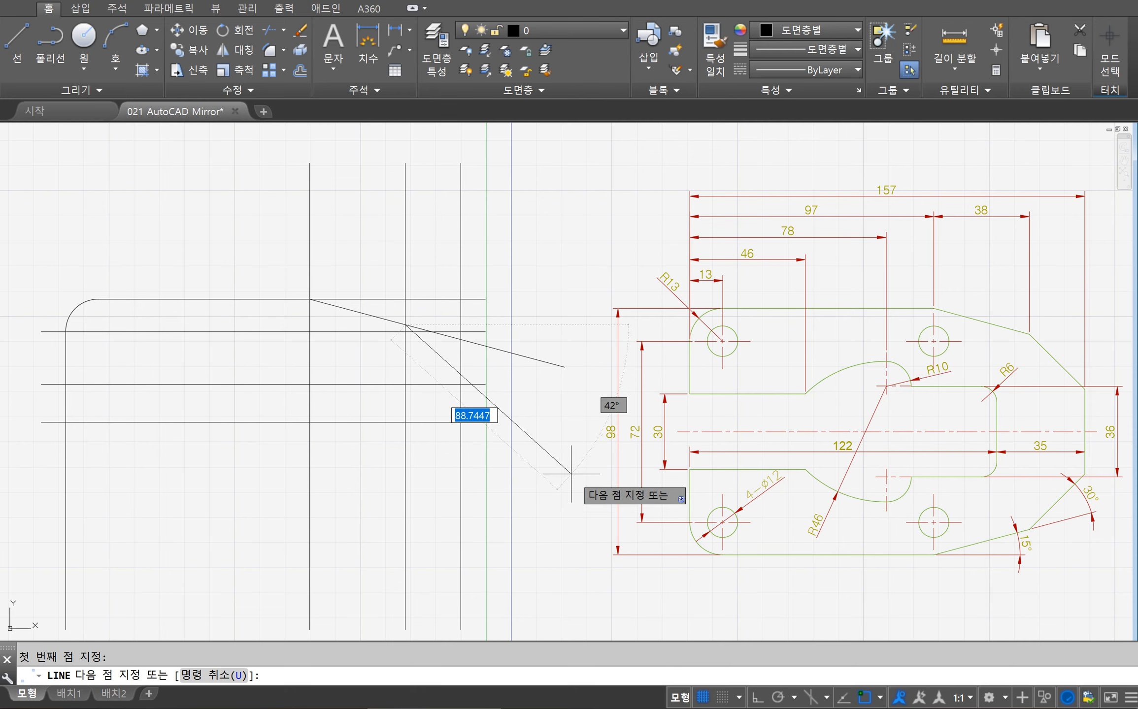
{"action": "key", "text": "Tab"}
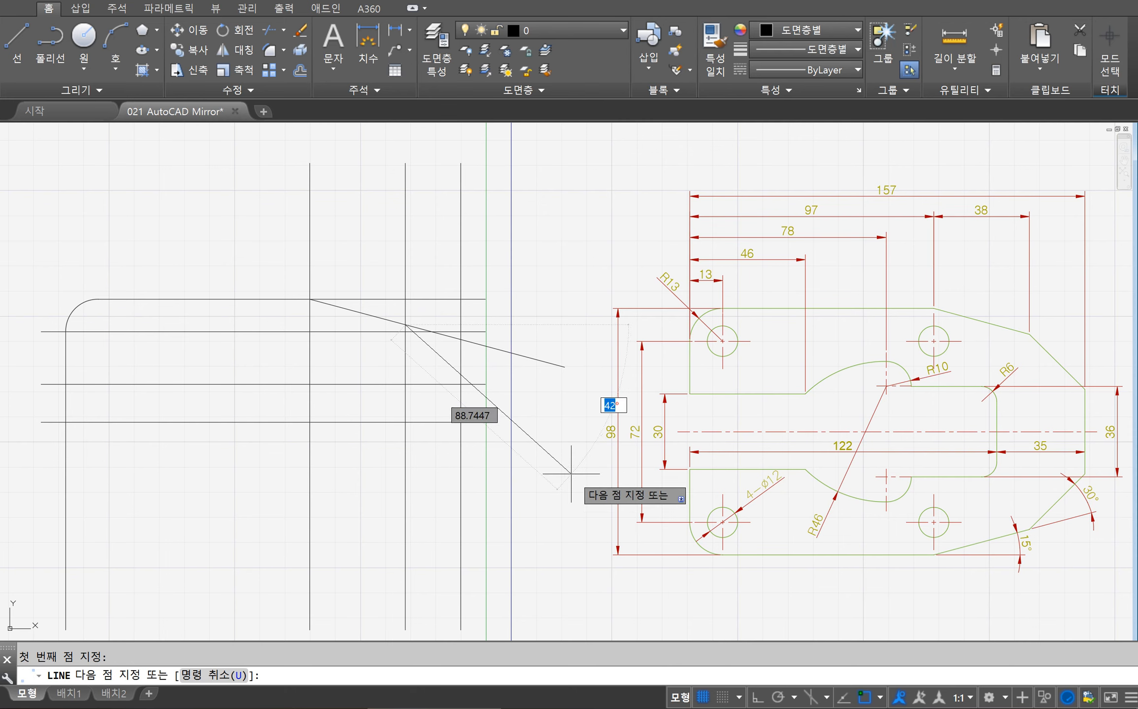
{"action": "type", "text": "45"}
{"action": "key", "text": "Return"}
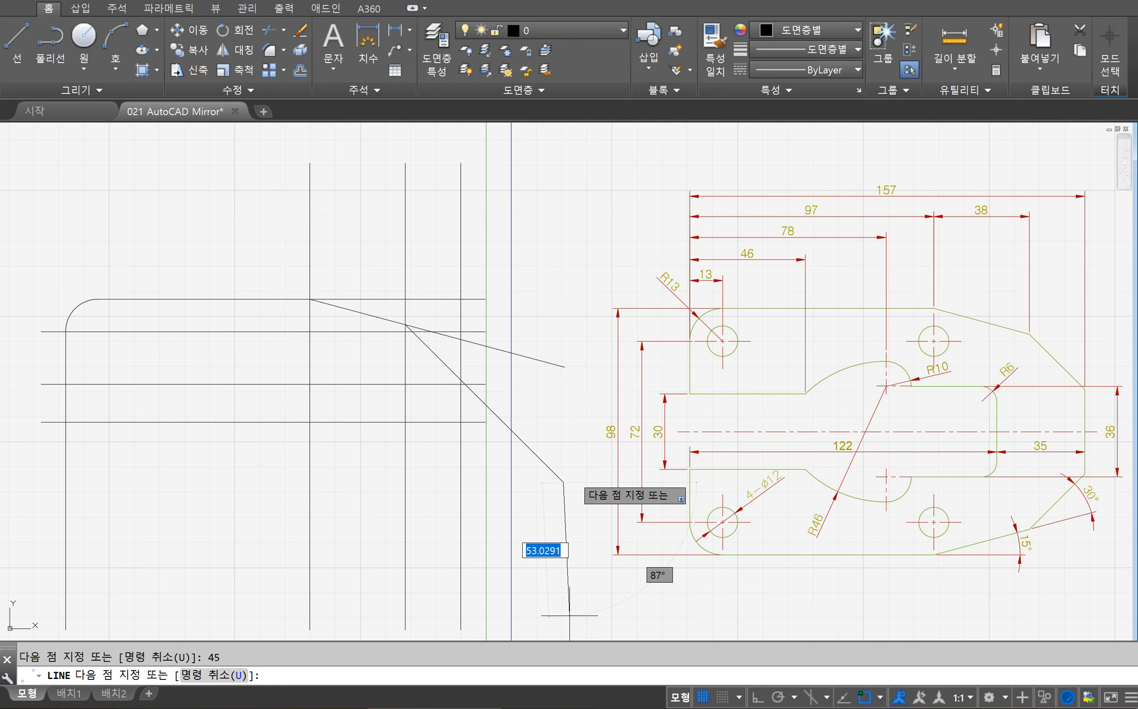
{"action": "key", "text": "Return"}
Trim the top edge and both sloping lines against the three right-hand vertical lines, leaving the plate's chamfered upper right outline.
{"action": "type", "text": "tri"}
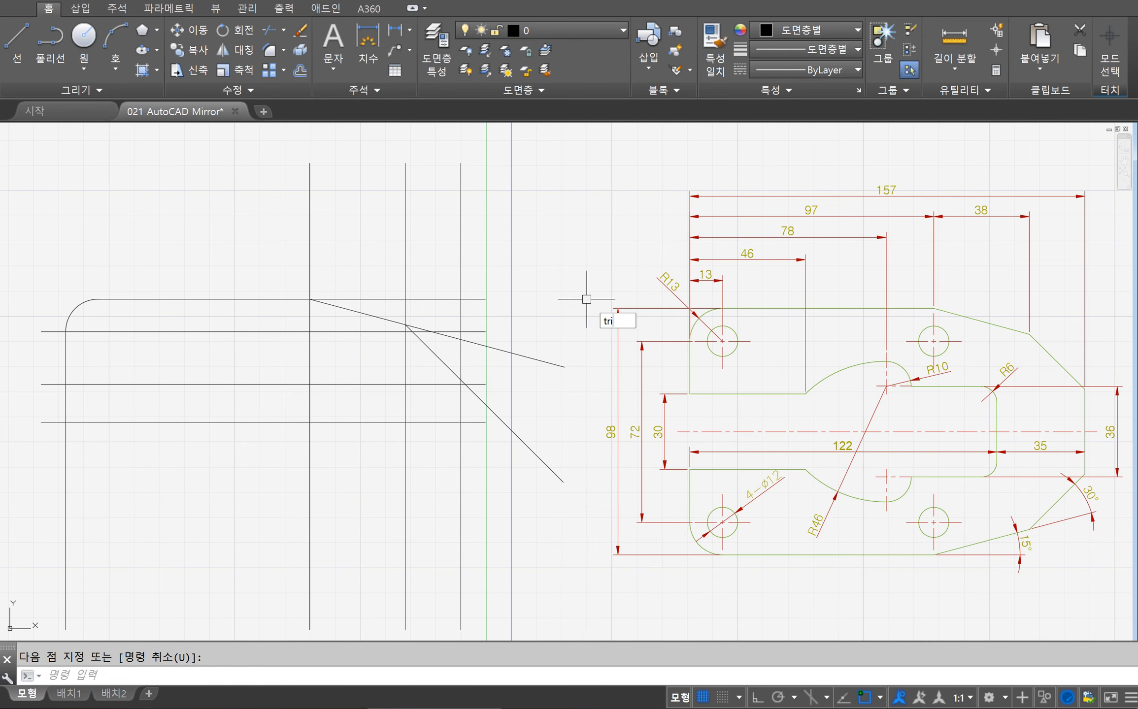
{"action": "type", "text": "m"}
{"action": "key", "text": "Return"}
{"action": "left_click", "coordinate": [473, 212]}
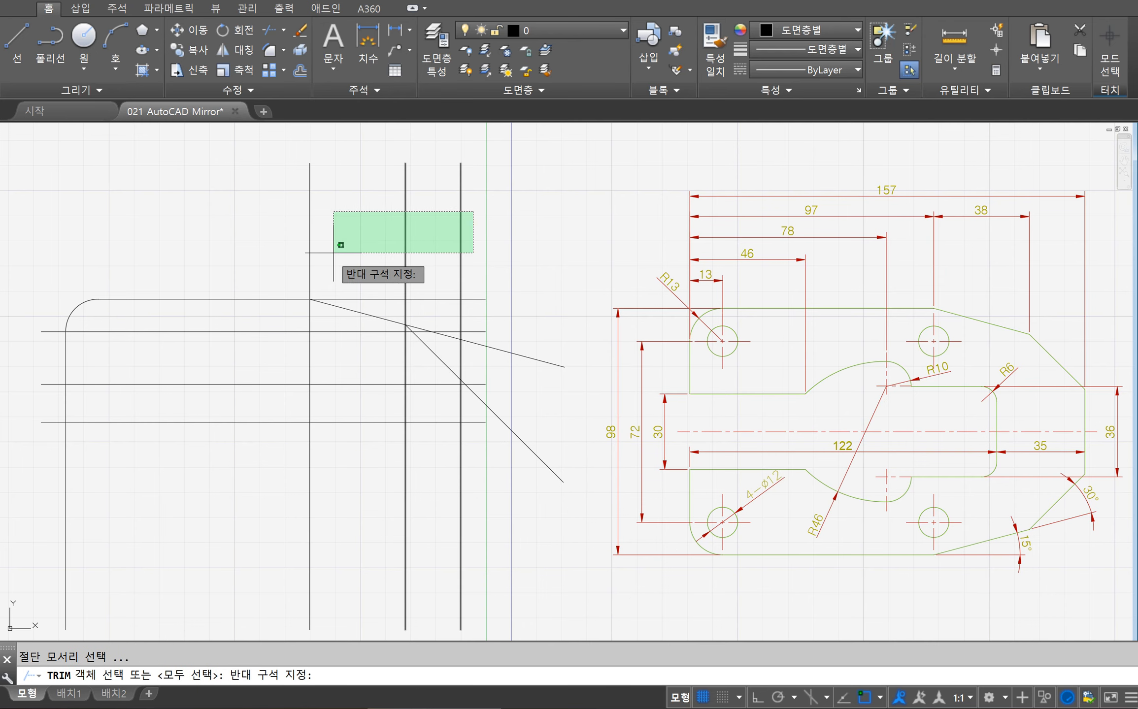
{"action": "left_click", "coordinate": [285, 248]}
{"action": "key", "text": "Return"}
{"action": "left_click", "coordinate": [537, 360]}
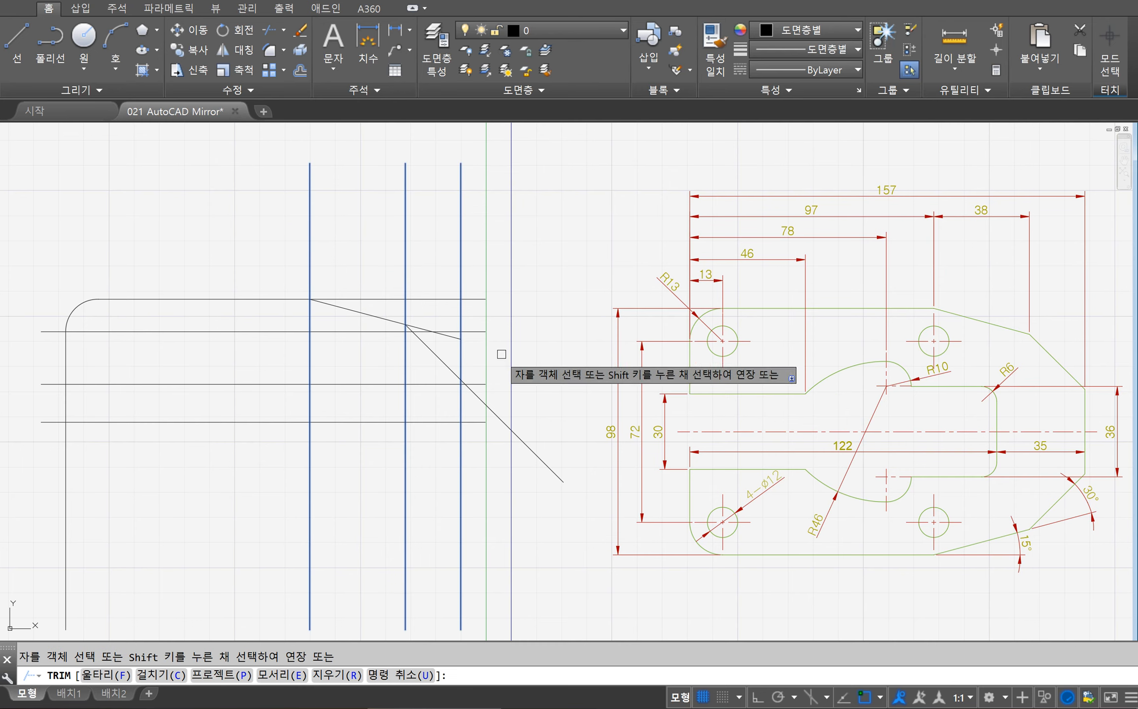
{"action": "left_click", "coordinate": [443, 334]}
{"action": "left_click", "coordinate": [477, 296]}
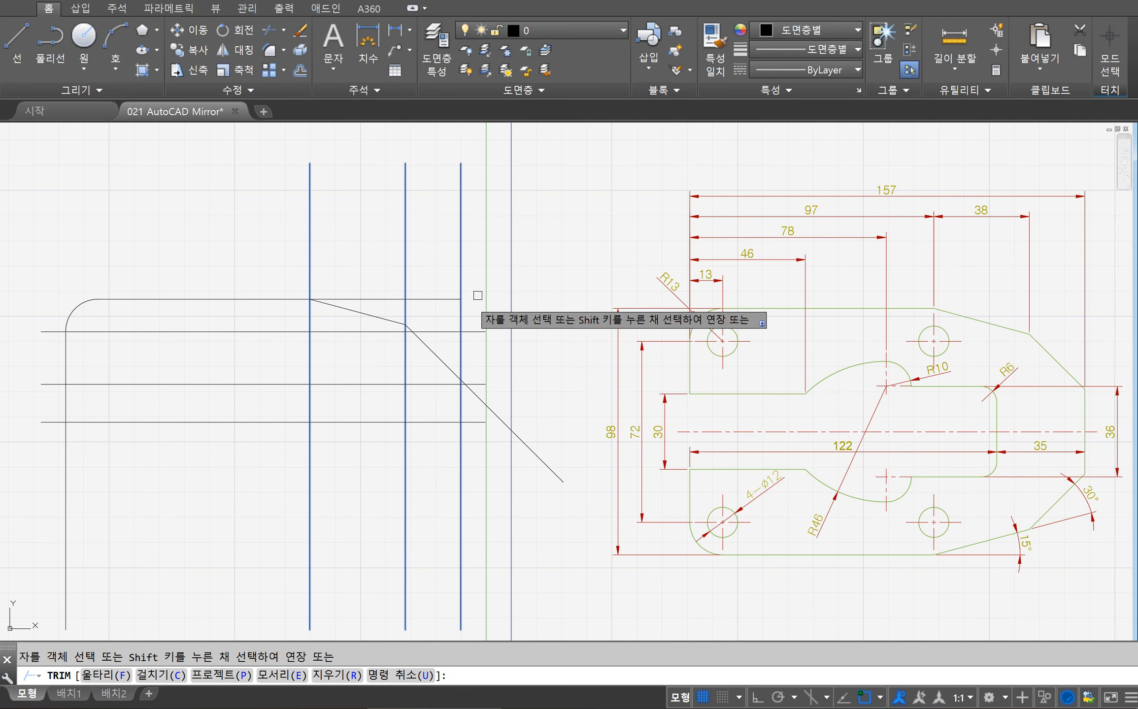
{"action": "left_click", "coordinate": [439, 299]}
{"action": "left_click", "coordinate": [372, 296]}
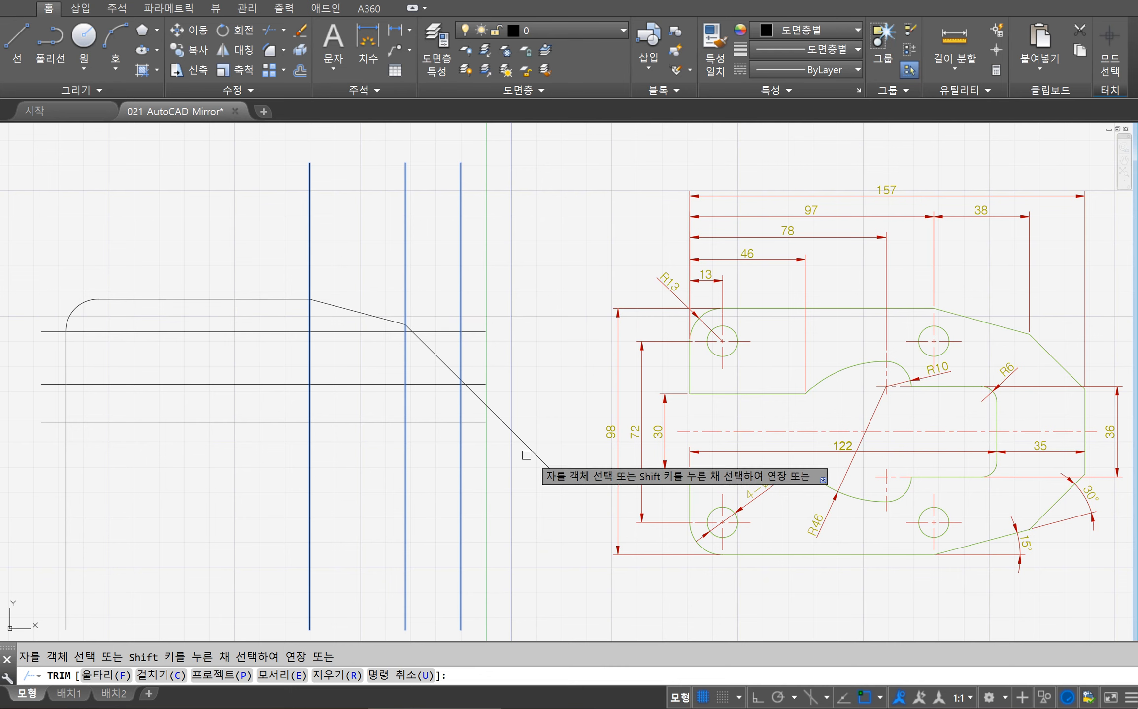
{"action": "left_click", "coordinate": [503, 425]}
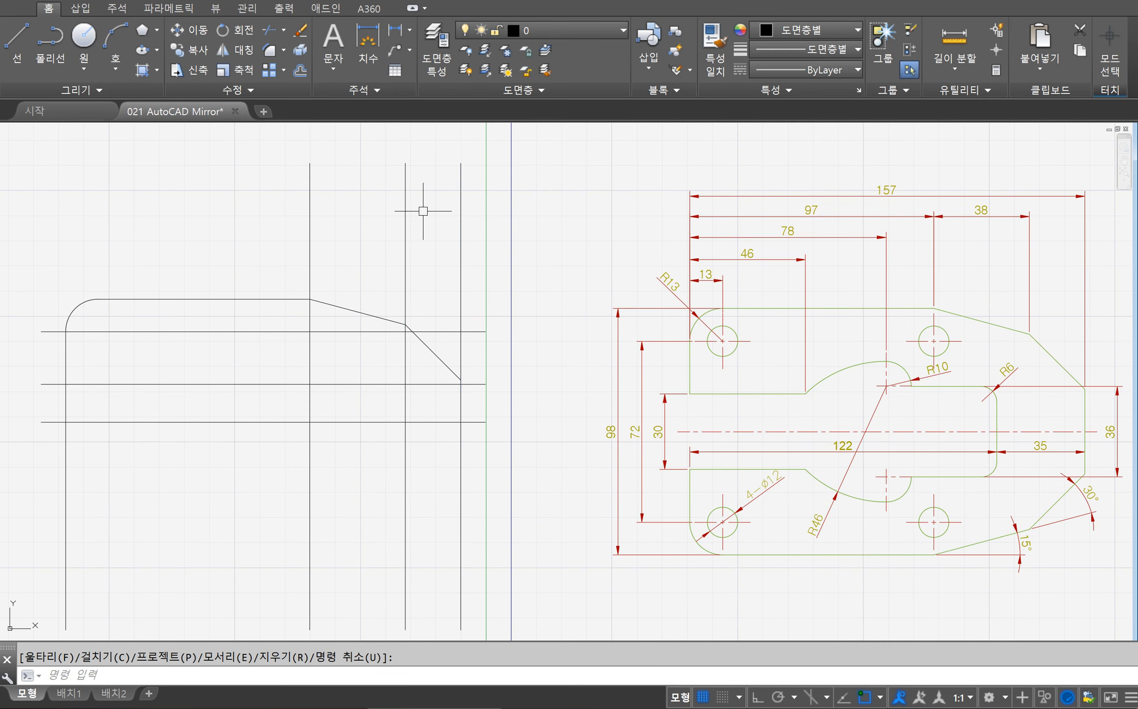
Erase the two vertical construction lines at the start of the 15° and 45° edges.
{"action": "left_click", "coordinate": [394, 211]}
{"action": "left_click", "coordinate": [283, 235]}
{"action": "key", "text": "Delete"}
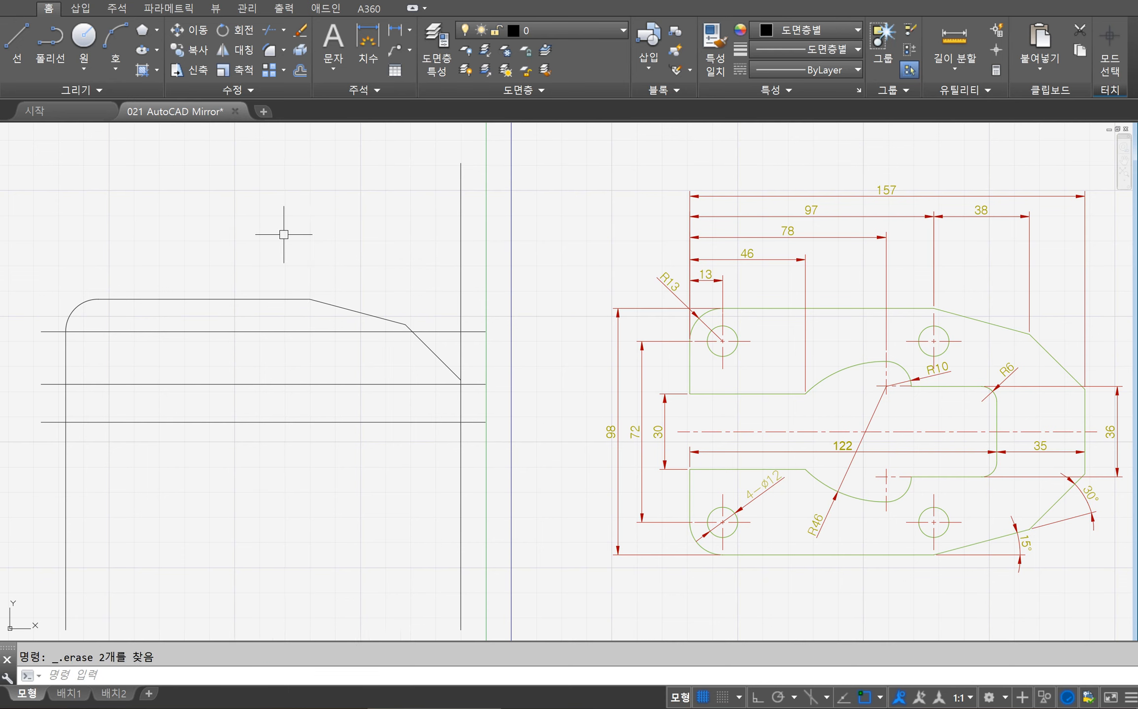
{"action": "type", "text": "t"}
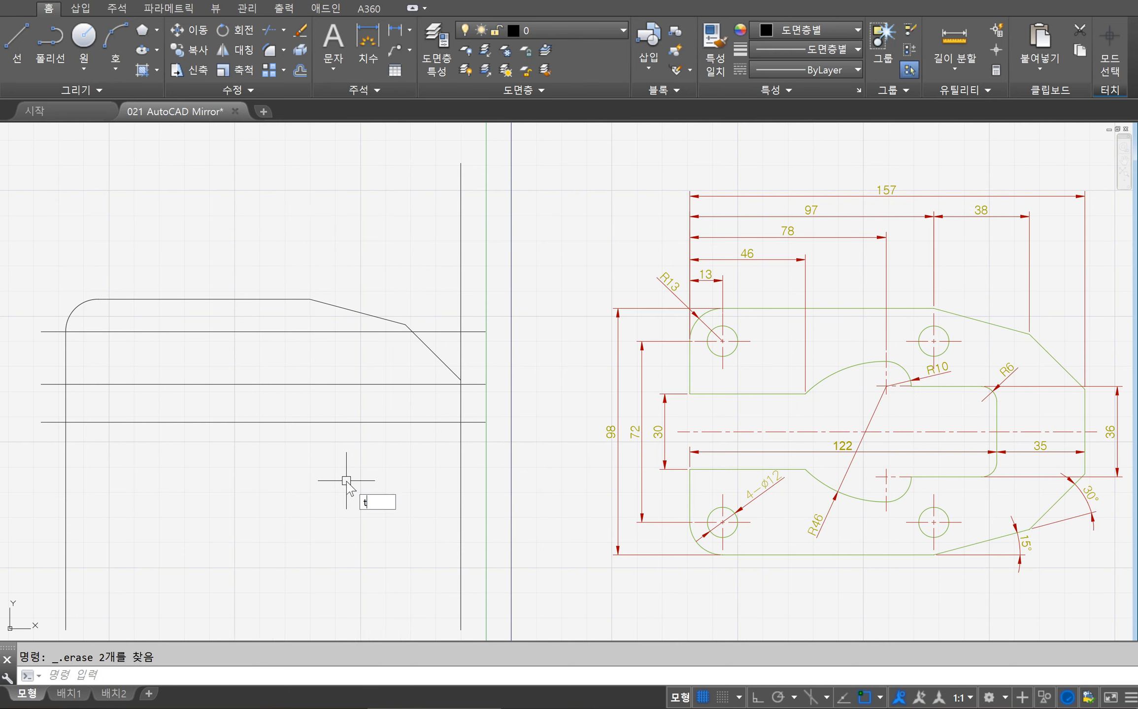
{"action": "type", "text": "ri"}
{"action": "key", "text": "Return"}
{"action": "key", "text": "Escape"}
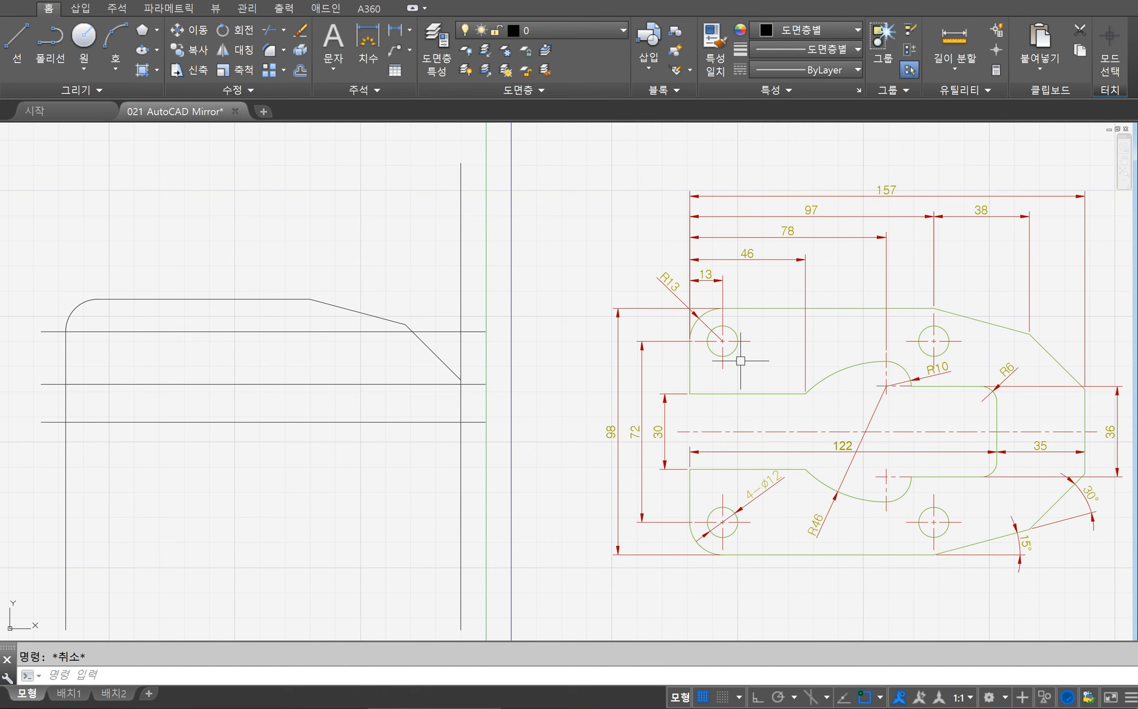
Offset the plate's left edge inward by 13 to locate the hole centre.
{"action": "type", "text": "o"}
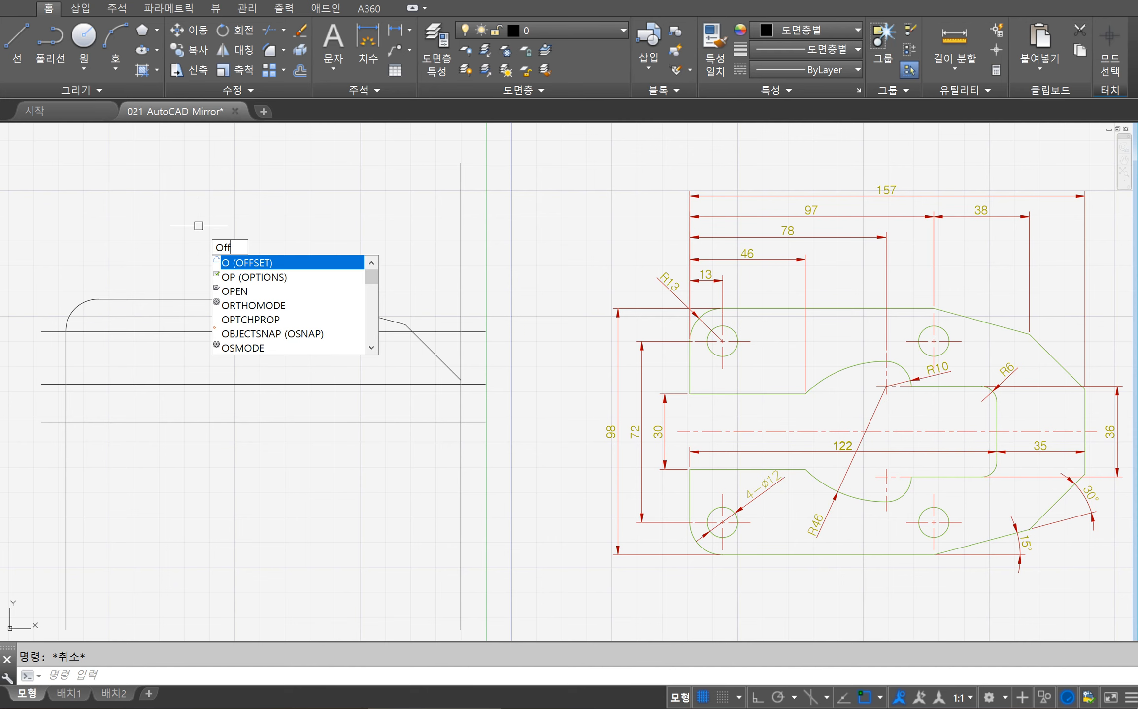
{"action": "key", "text": "Escape"}
{"action": "type", "text": "o"}
{"action": "key", "text": "Return"}
{"action": "type", "text": "13"}
{"action": "key", "text": "Return"}
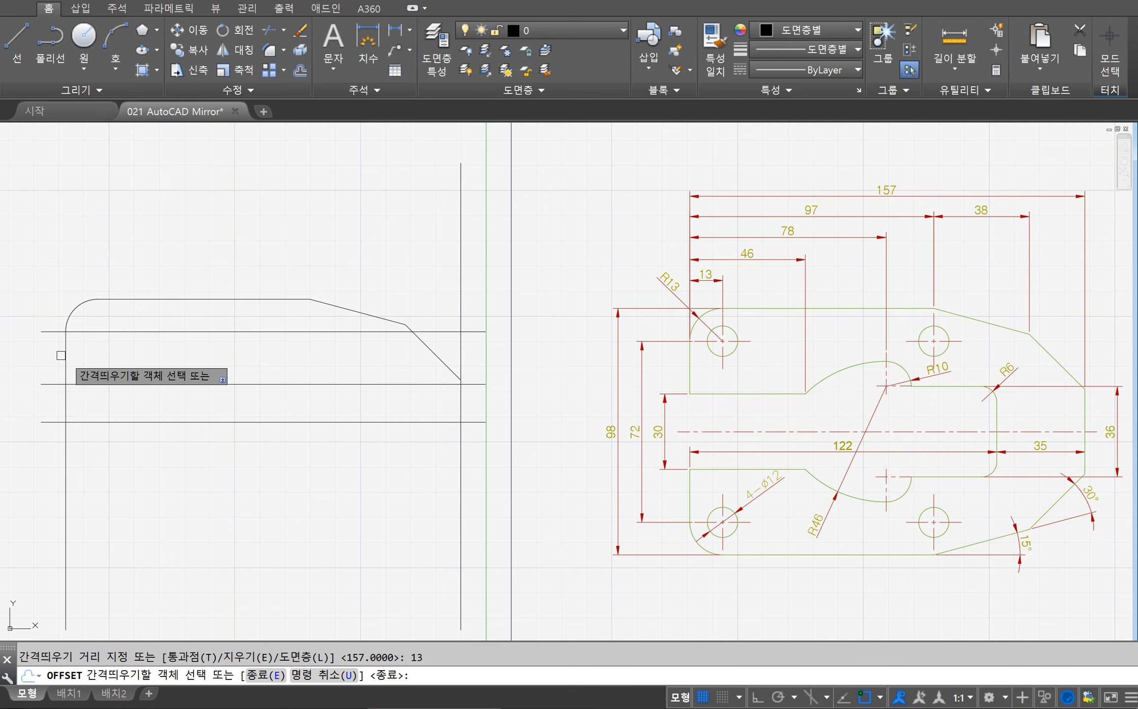
{"action": "left_click", "coordinate": [65, 355]}
{"action": "left_click", "coordinate": [147, 338]}
{"action": "key", "text": "Escape"}
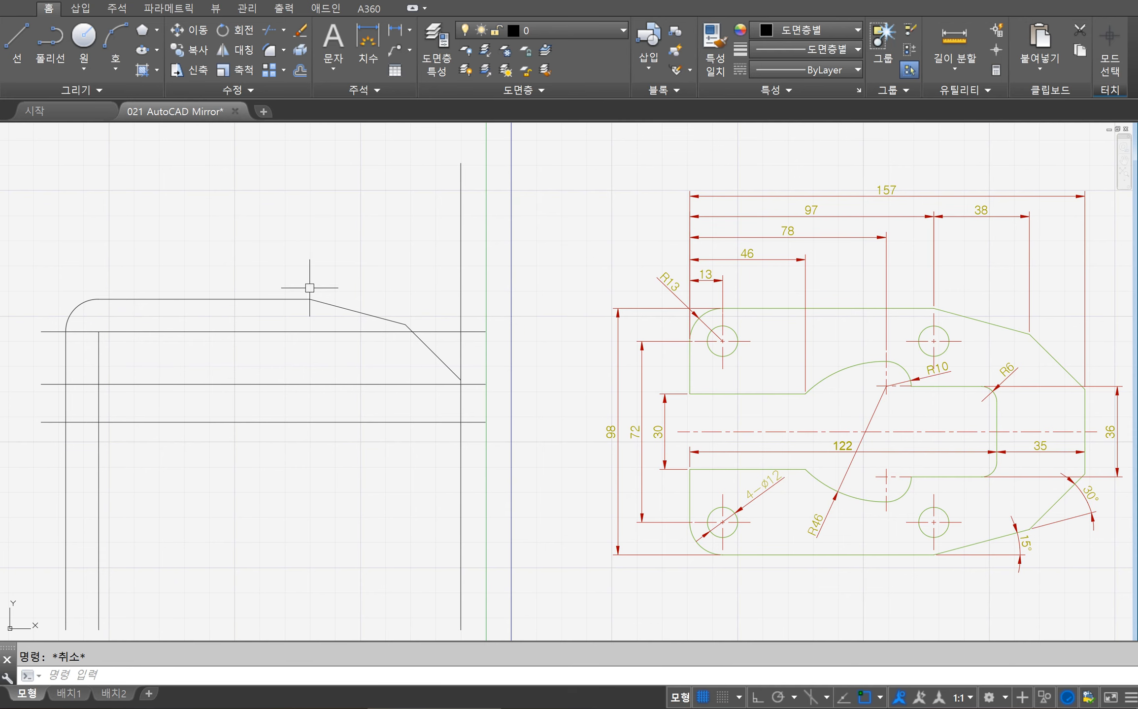
Draw a circle of radius 6 where the 13 offset line meets the upper hole centre line.
{"action": "type", "text": "c"}
{"action": "key", "text": "Return"}
{"action": "left_click", "coordinate": [99, 332]}
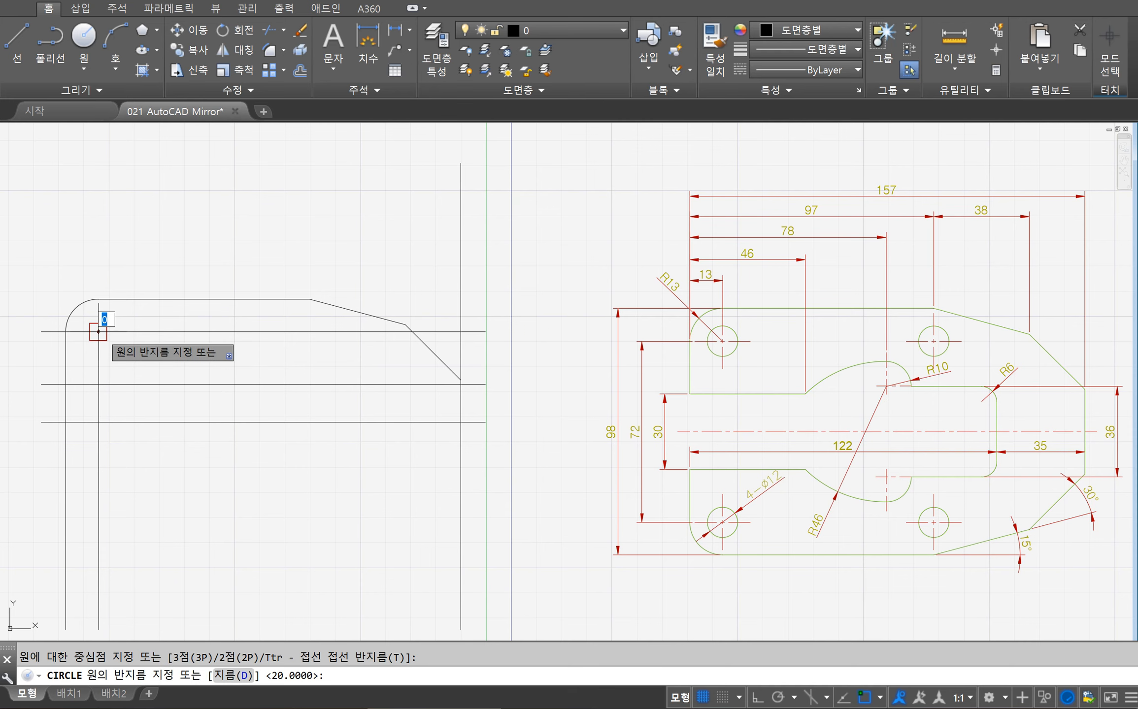
{"action": "type", "text": "6"}
{"action": "key", "text": "Return"}
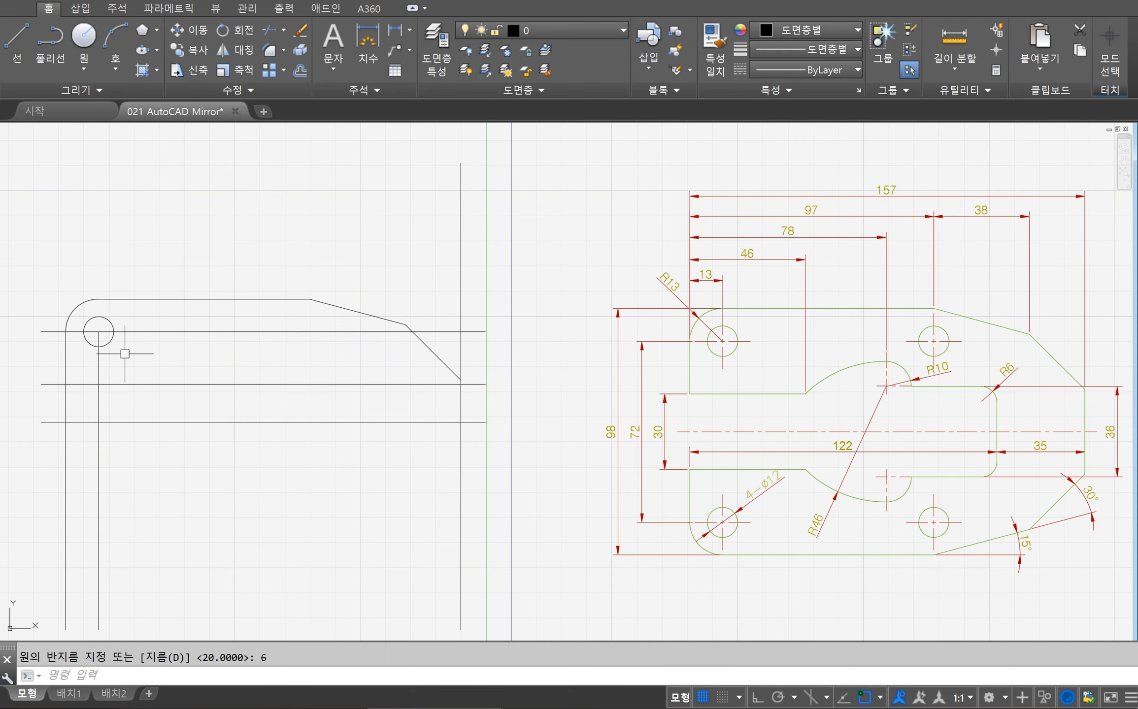
Draw a circle of diameter 12 in the empty area above the plate, using the diameter option.
{"action": "key", "text": "Return"}
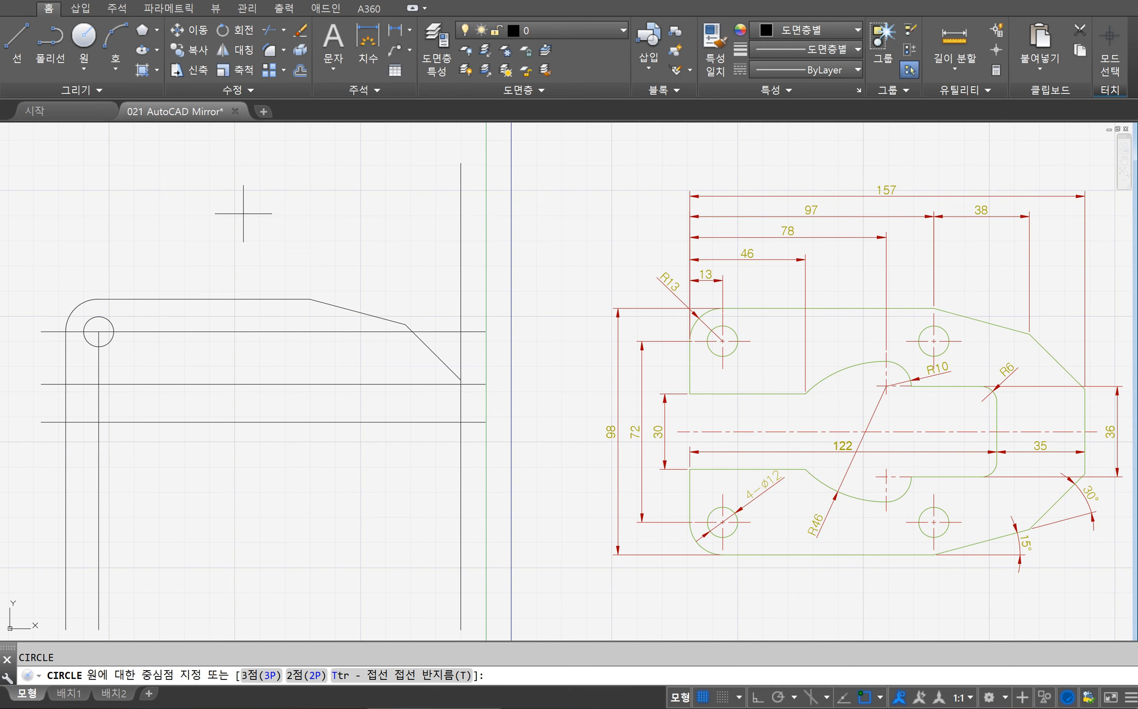
{"action": "left_click", "coordinate": [244, 213]}
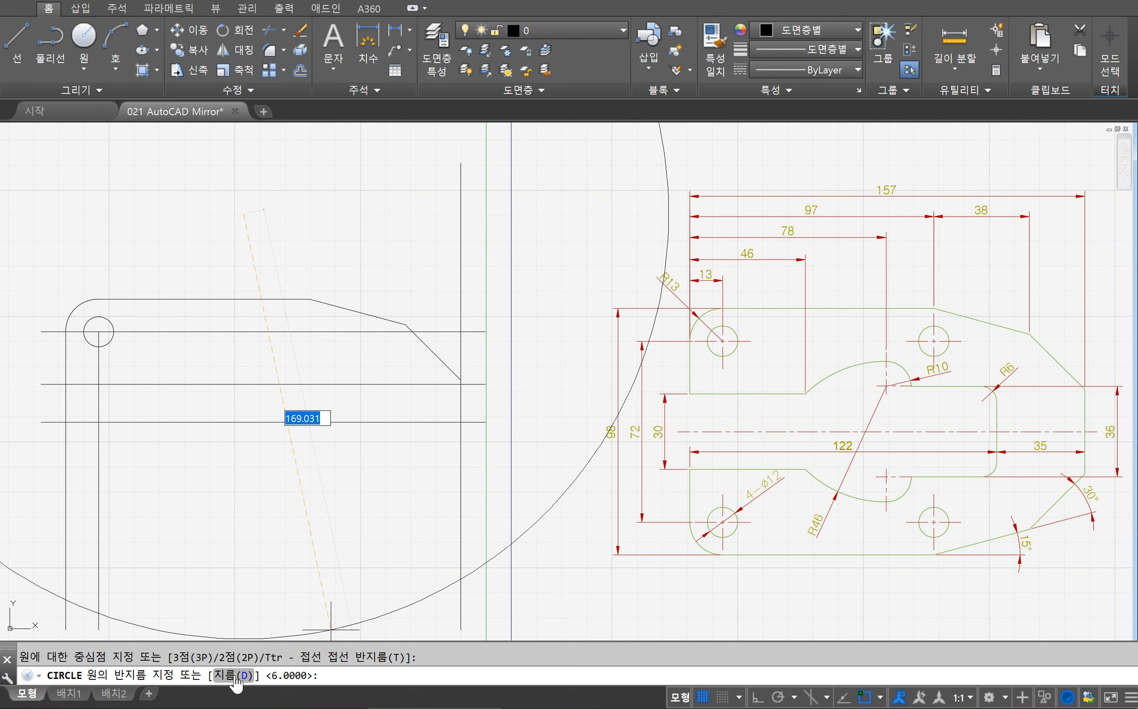
{"action": "left_click", "coordinate": [235, 676]}
{"action": "type", "text": "12"}
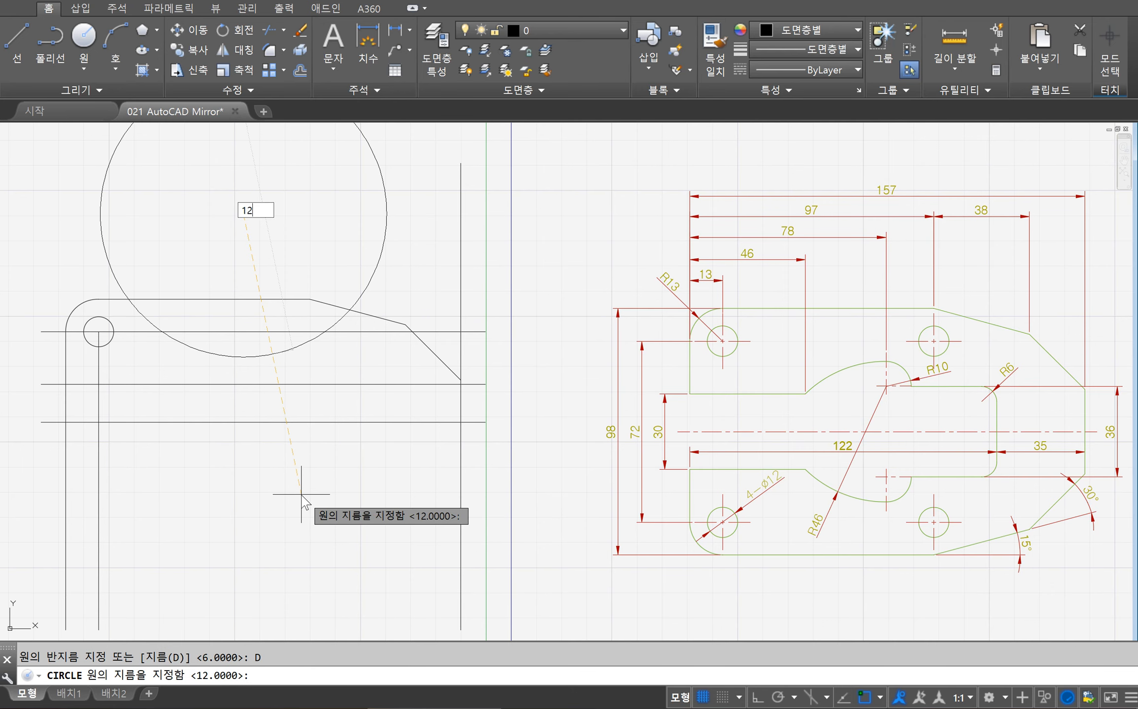
{"action": "key", "text": "Return"}
Erase the trial circle above the plate.
{"action": "type", "text": "e"}
{"action": "key", "text": "Return"}
{"action": "left_click", "coordinate": [285, 183]}
{"action": "left_click", "coordinate": [187, 246]}
{"action": "key", "text": "Return"}
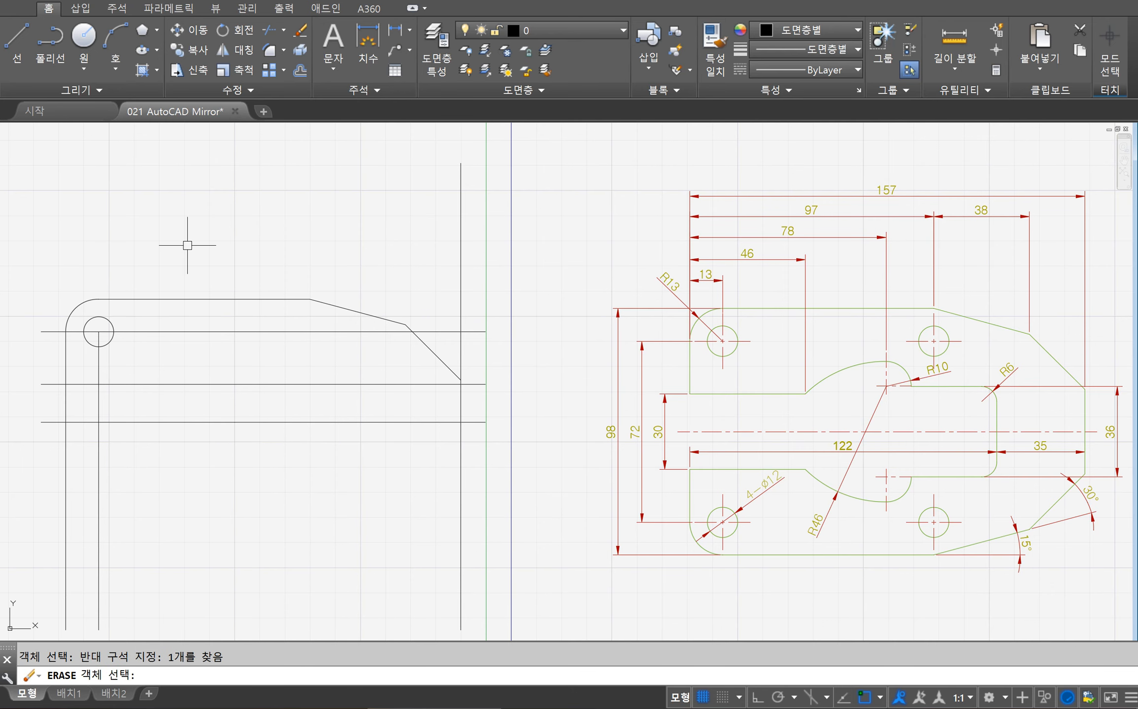
{"action": "type", "text": "c"}
{"action": "key", "text": "Return"}
{"action": "left_click", "coordinate": [203, 257]}
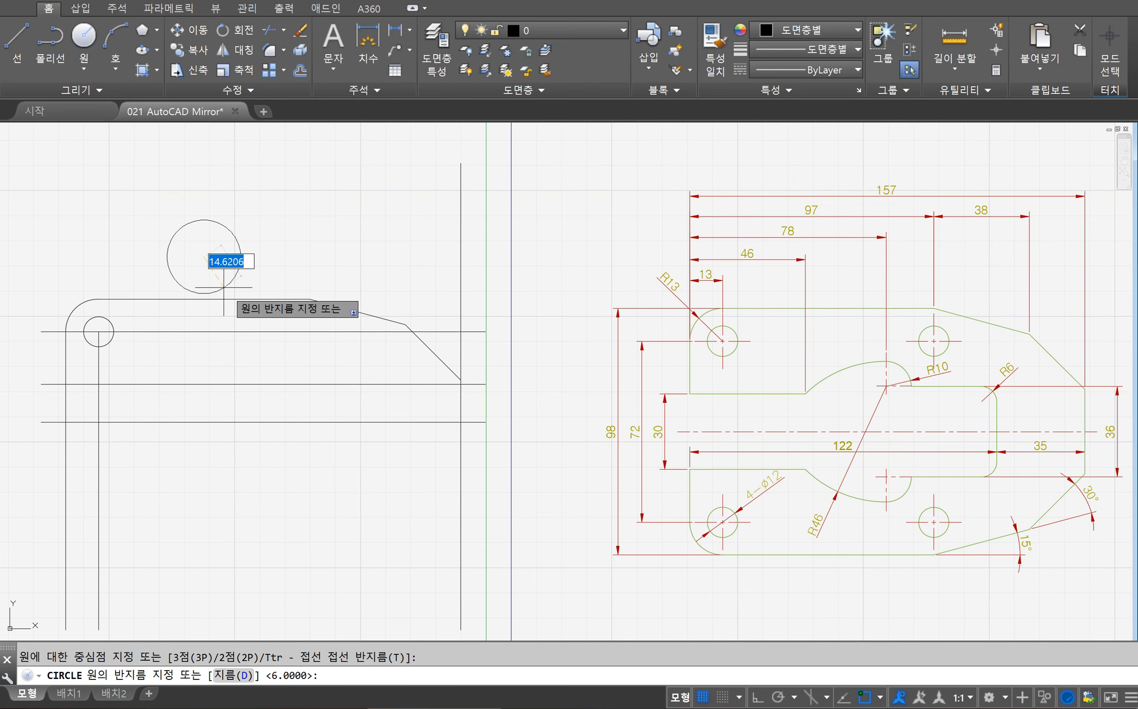
{"action": "key", "text": "Escape"}
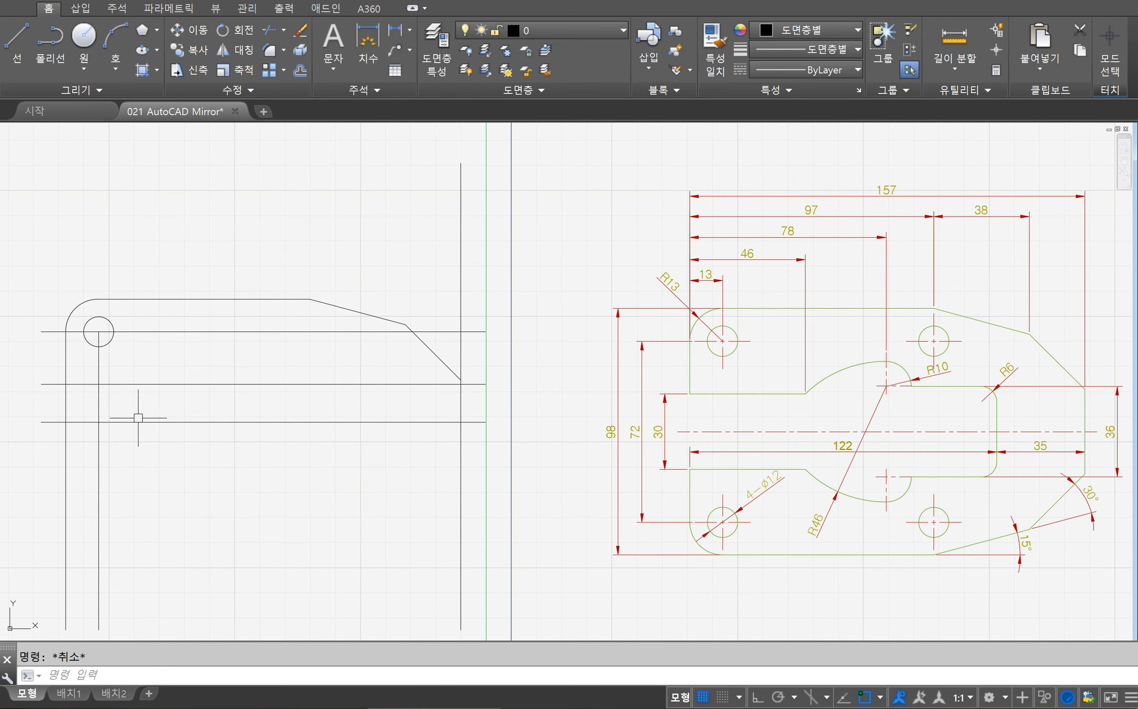
Offset the hole circle outward by 5 to set the length of its centre lines.
{"action": "type", "text": "Of"}
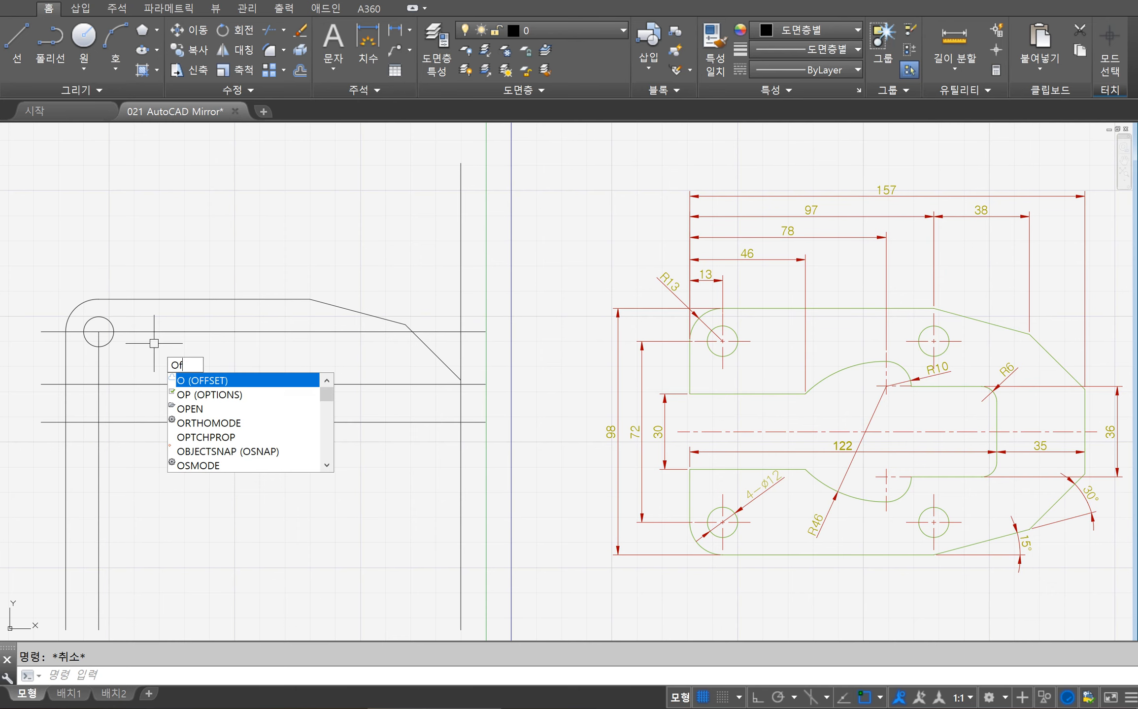
{"action": "type", "text": "fset"}
{"action": "key", "text": "Return"}
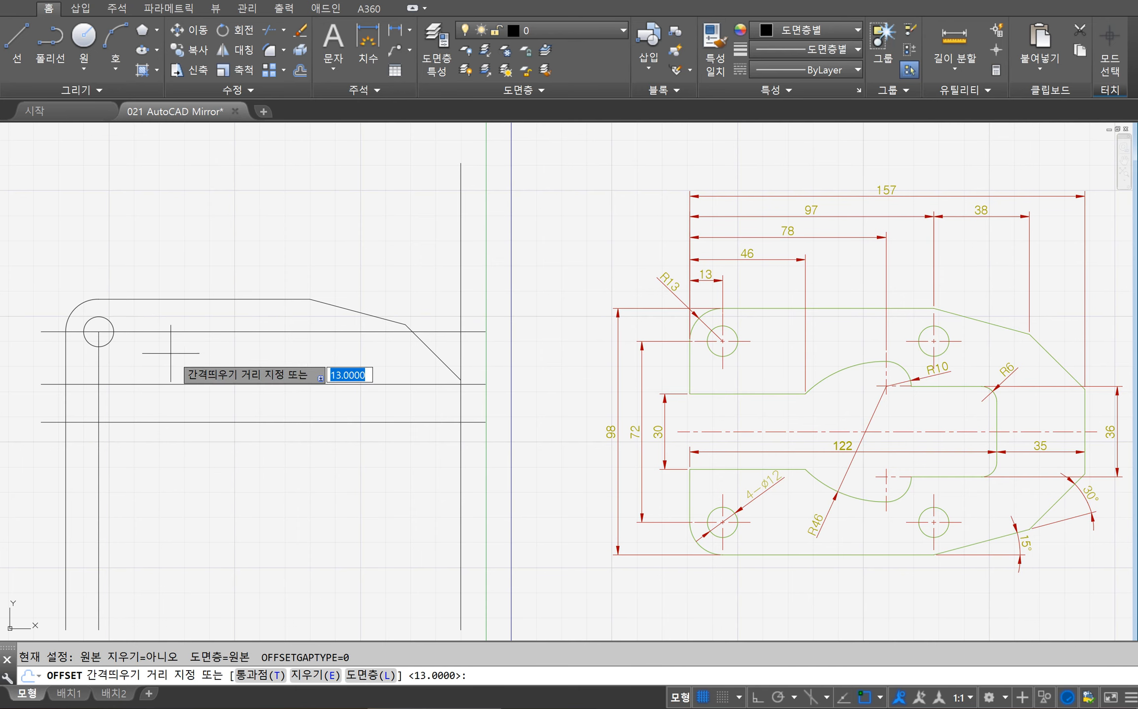
{"action": "type", "text": "5"}
{"action": "key", "text": "Return"}
{"action": "left_click", "coordinate": [110, 342]}
{"action": "left_click", "coordinate": [175, 496]}
{"action": "key", "text": "Return"}
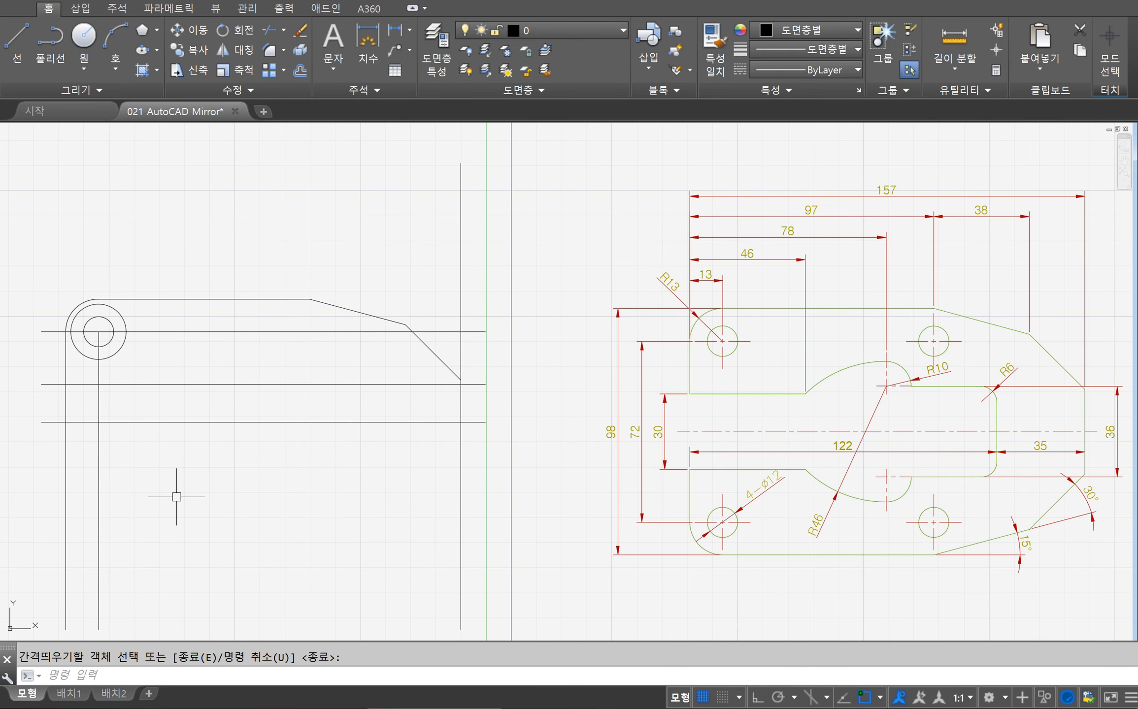
Extend the vertical line through the hole centre up to the outer offset circle.
{"action": "type", "text": "extend"}
{"action": "key", "text": "Return"}
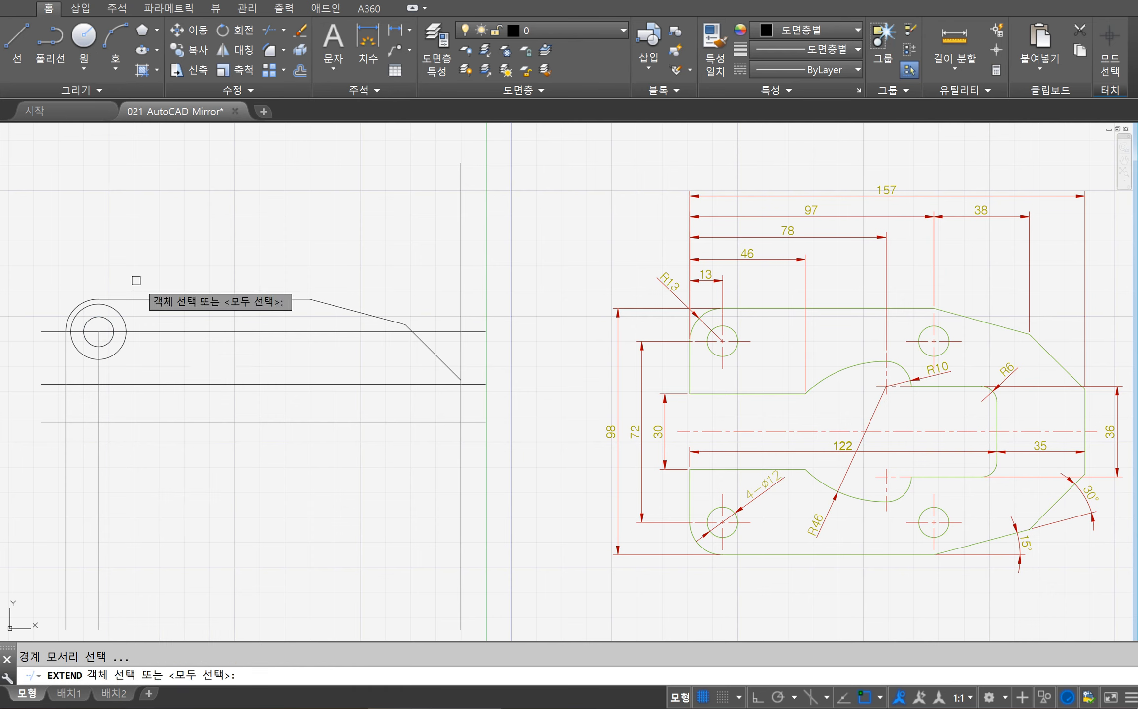
{"action": "left_click", "coordinate": [127, 323]}
{"action": "key", "text": "Return"}
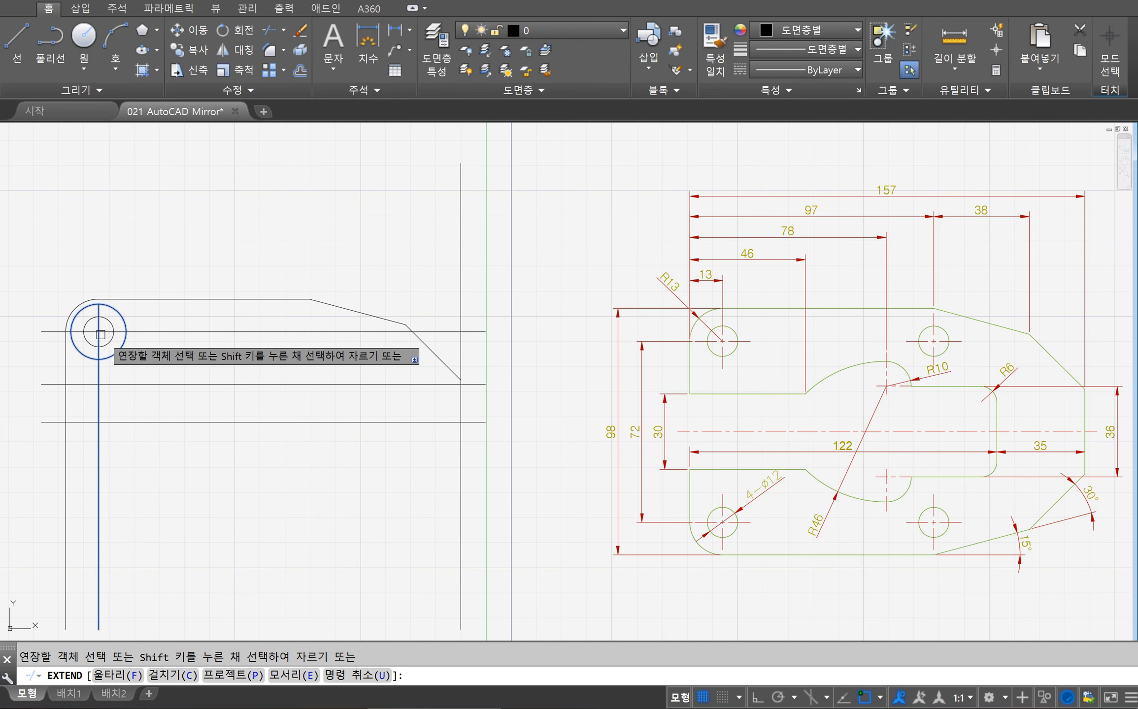
Trim the hole's horizontal and vertical centre lines to the outer offset circle and erase that circle.
{"action": "type", "text": "trim"}
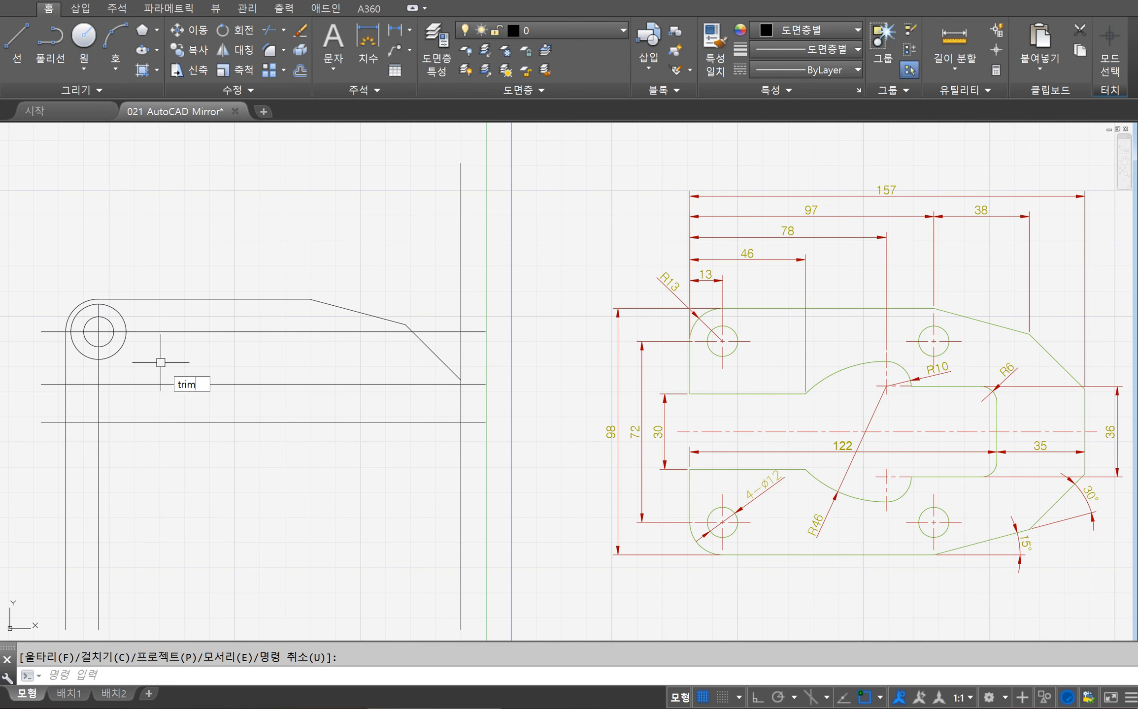
{"action": "key", "text": "Return"}
{"action": "left_click", "coordinate": [126, 336]}
{"action": "key", "text": "Return"}
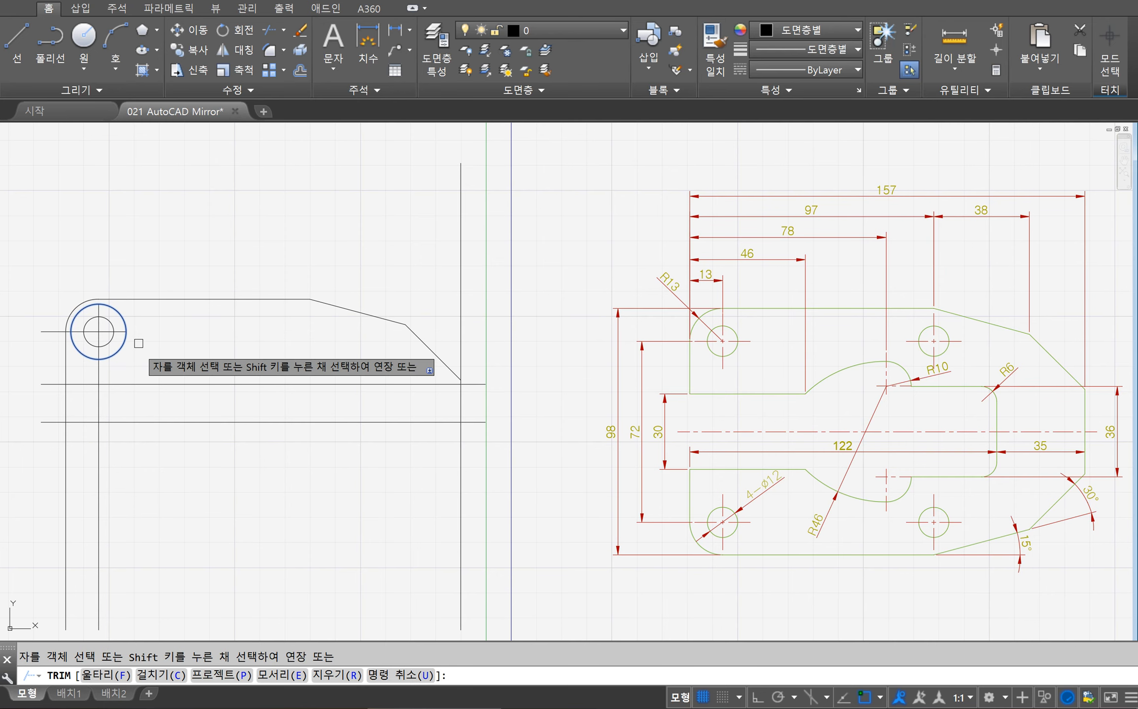
{"action": "left_click", "coordinate": [98, 377]}
{"action": "left_click", "coordinate": [49, 331]}
{"action": "key", "text": "Return"}
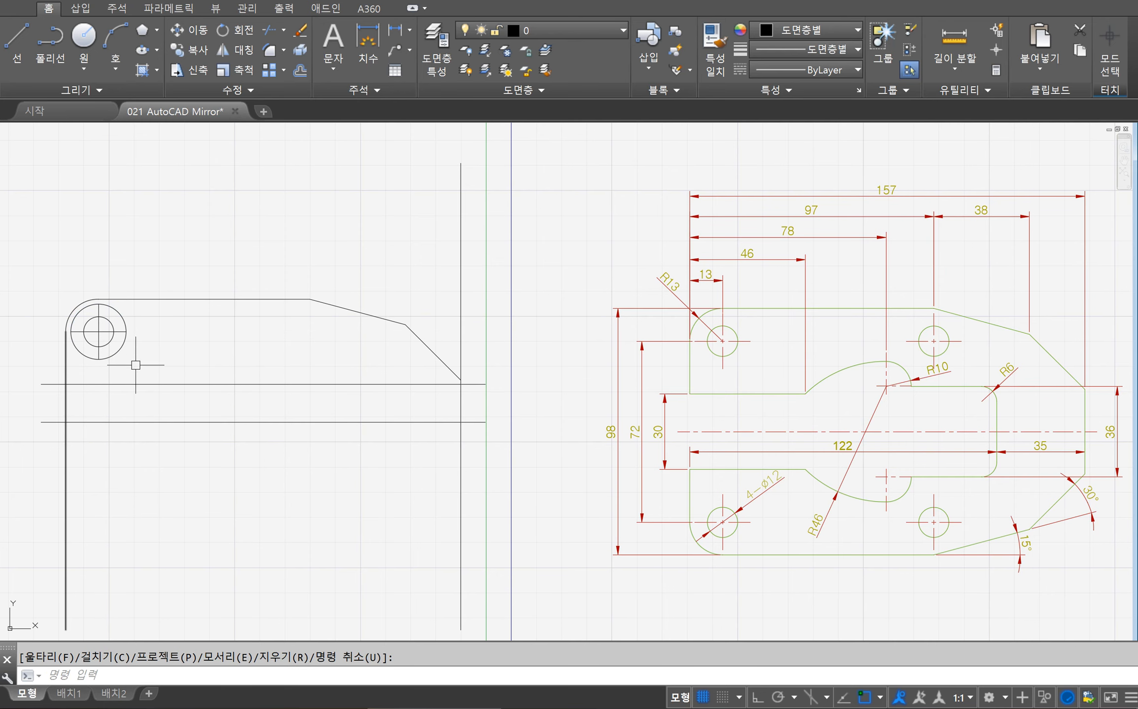
{"action": "left_click", "coordinate": [116, 311]}
{"action": "key", "text": "Delete"}
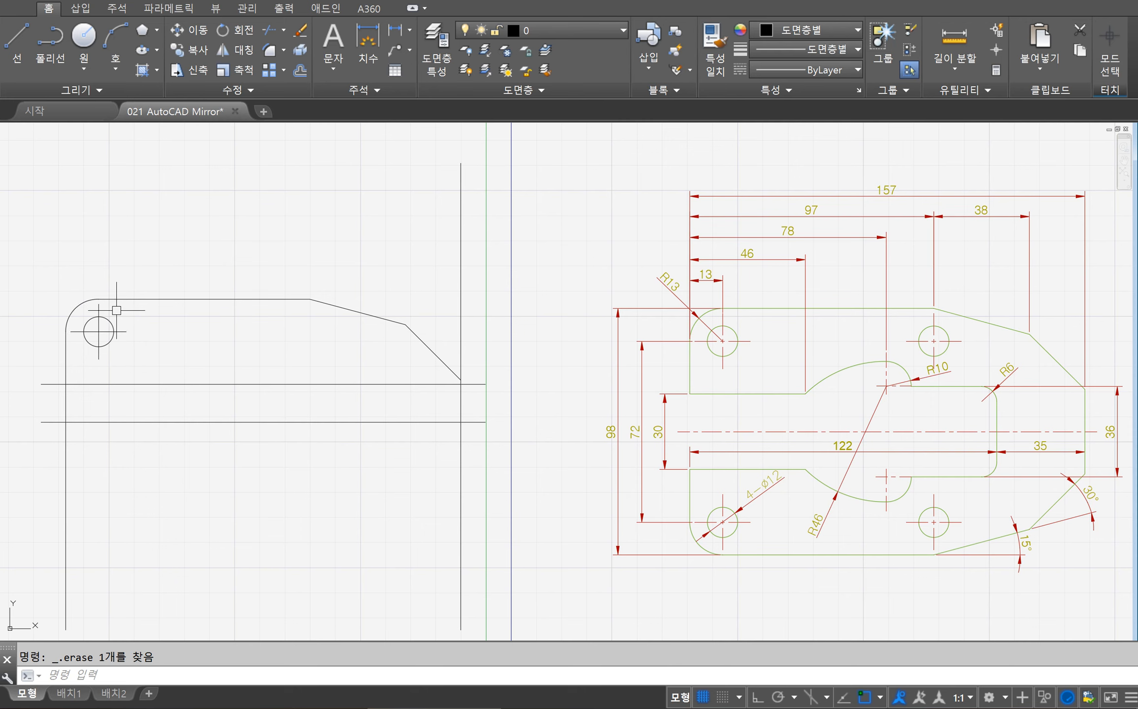
Put the hole's two crossing centre lines on the 중심선 layer.
{"action": "left_click", "coordinate": [104, 326]}
{"action": "left_click", "coordinate": [92, 337]}
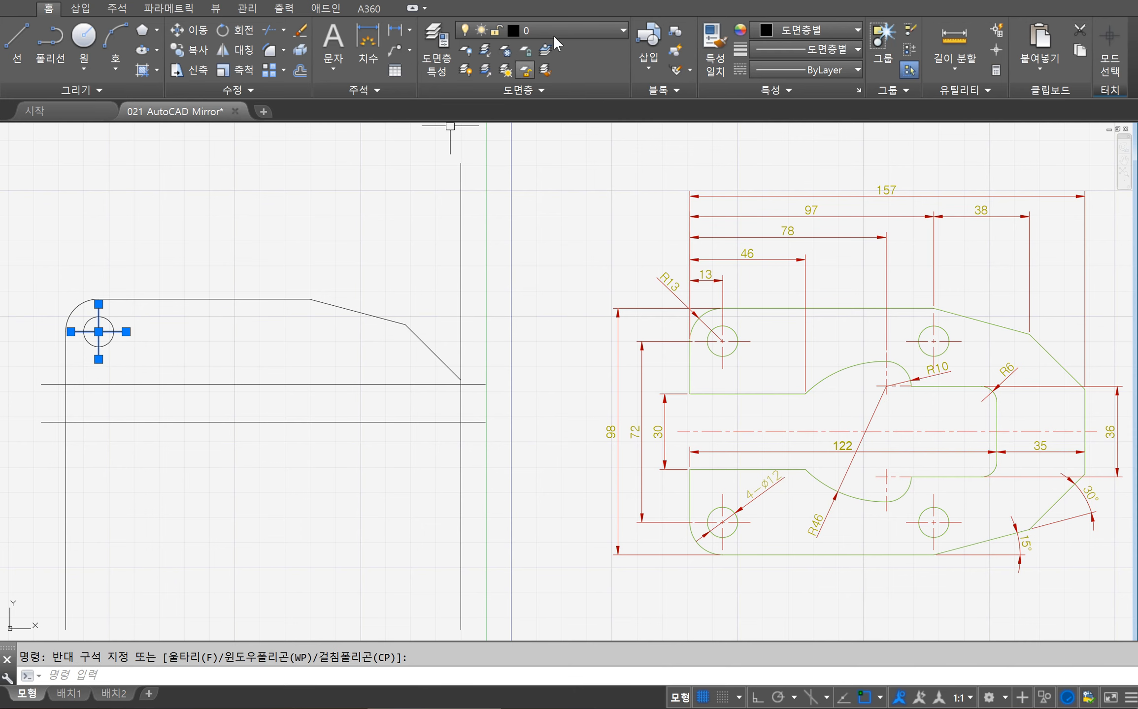
{"action": "left_click", "coordinate": [582, 27]}
{"action": "left_click", "coordinate": [562, 226]}
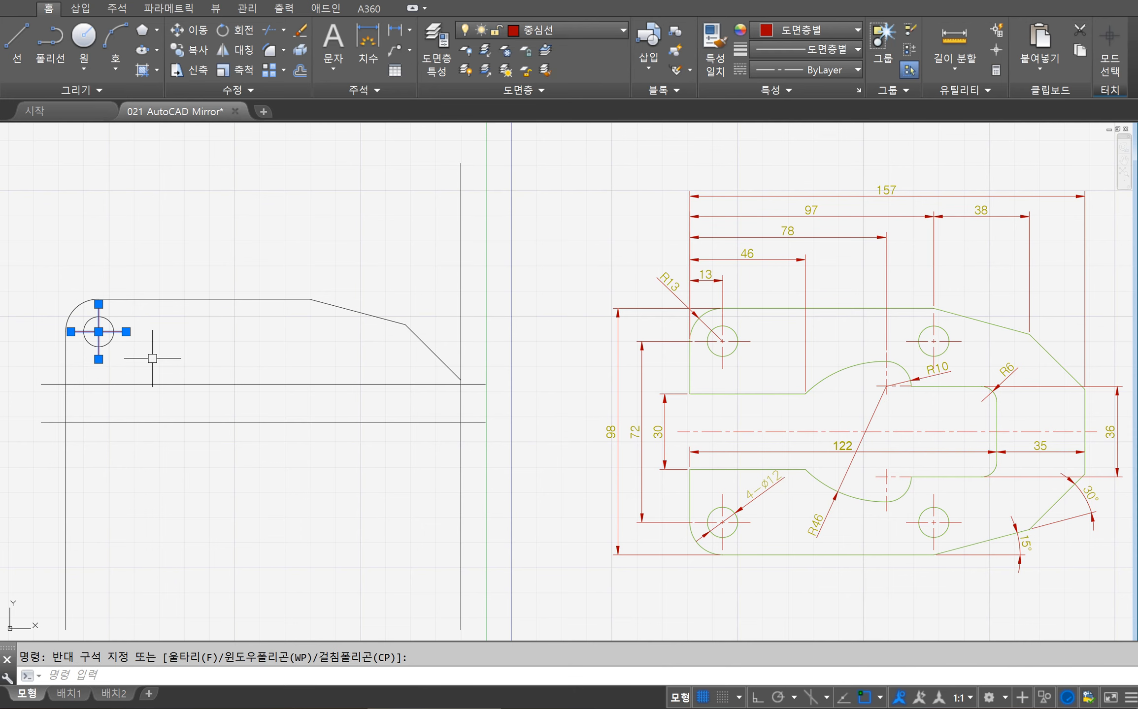
Change the linetype scale of the hole's two centre lines to 0.5.
{"action": "type", "text": "change"}
{"action": "key", "text": "Return"}
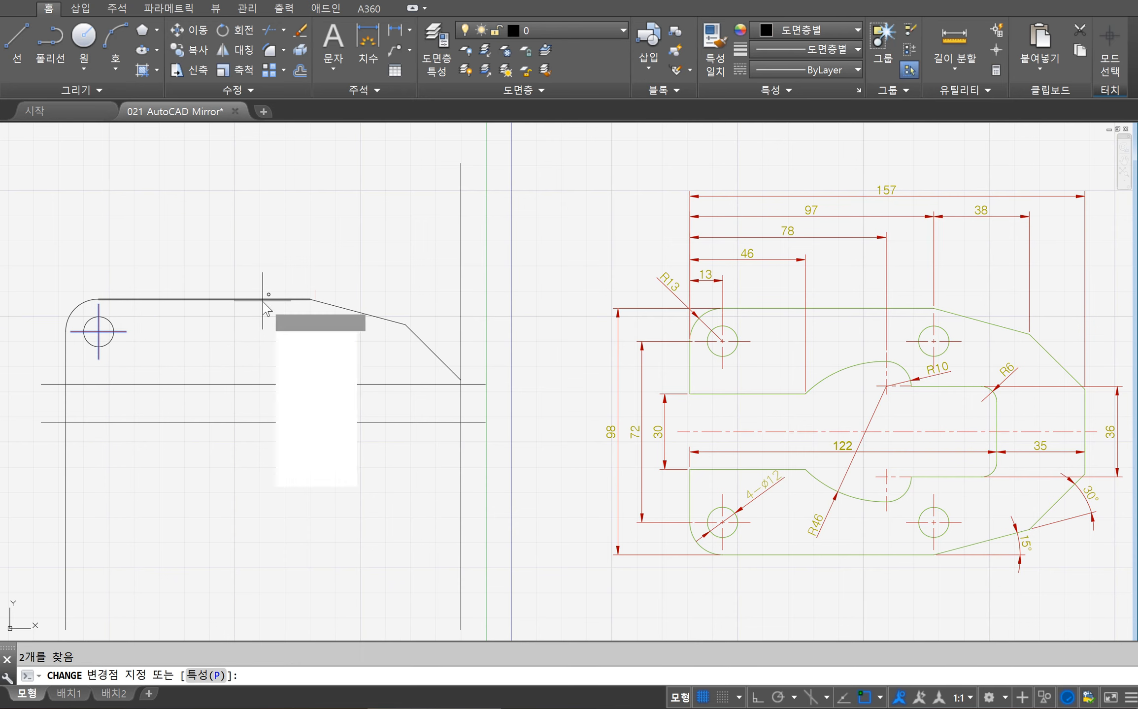
{"action": "type", "text": "p"}
{"action": "key", "text": "Return"}
{"action": "type", "text": "s"}
{"action": "key", "text": "Return"}
{"action": "type", "text": "0"}
{"action": "type", "text": "0.5"}
{"action": "key", "text": "Return"}
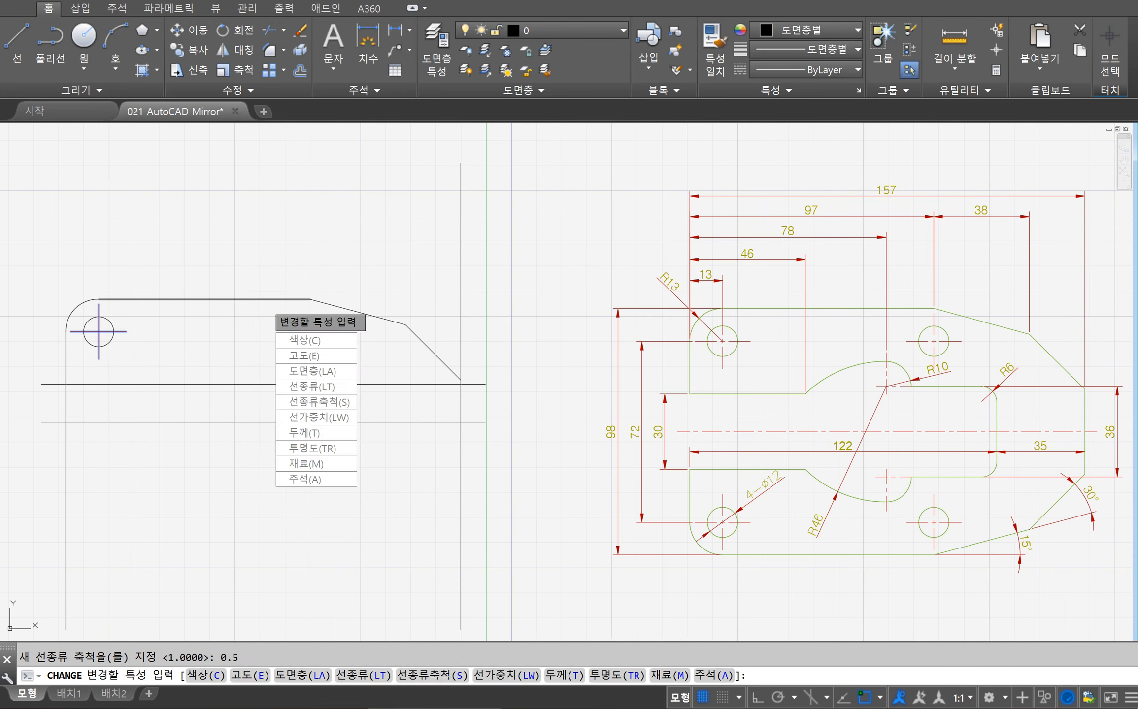
{"action": "key", "text": "Return"}
Put the hole circle on the green layer used for the reference drawing's outline.
{"action": "left_click", "coordinate": [106, 344]}
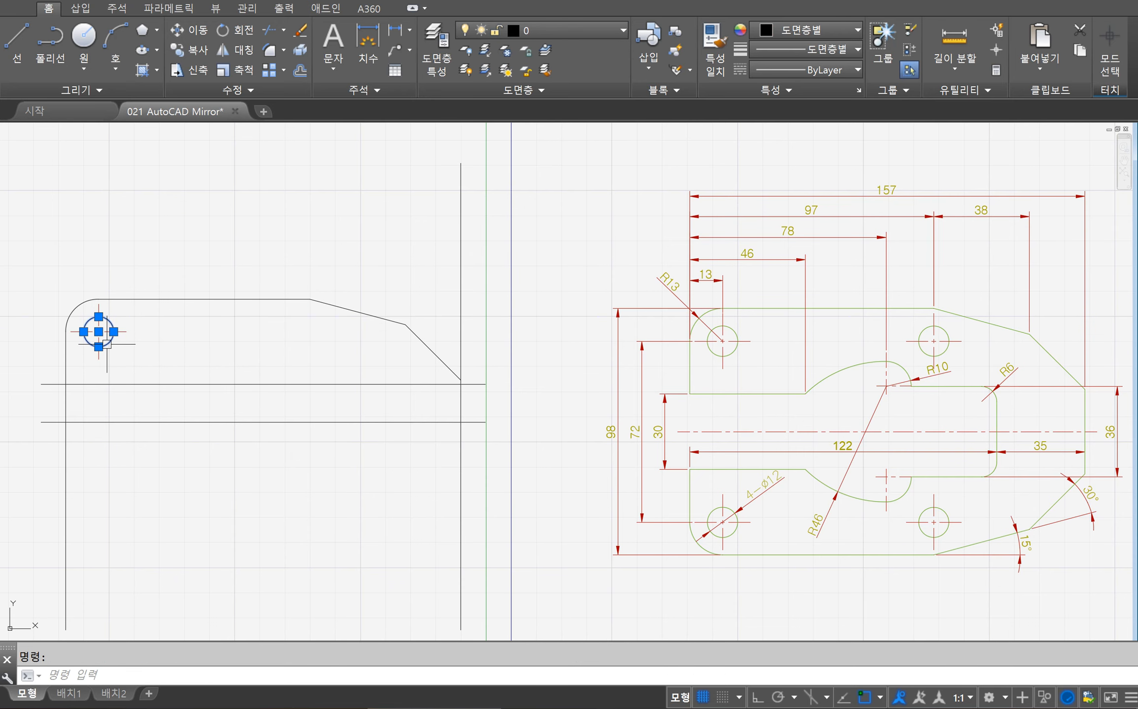
{"action": "left_click", "coordinate": [541, 31]}
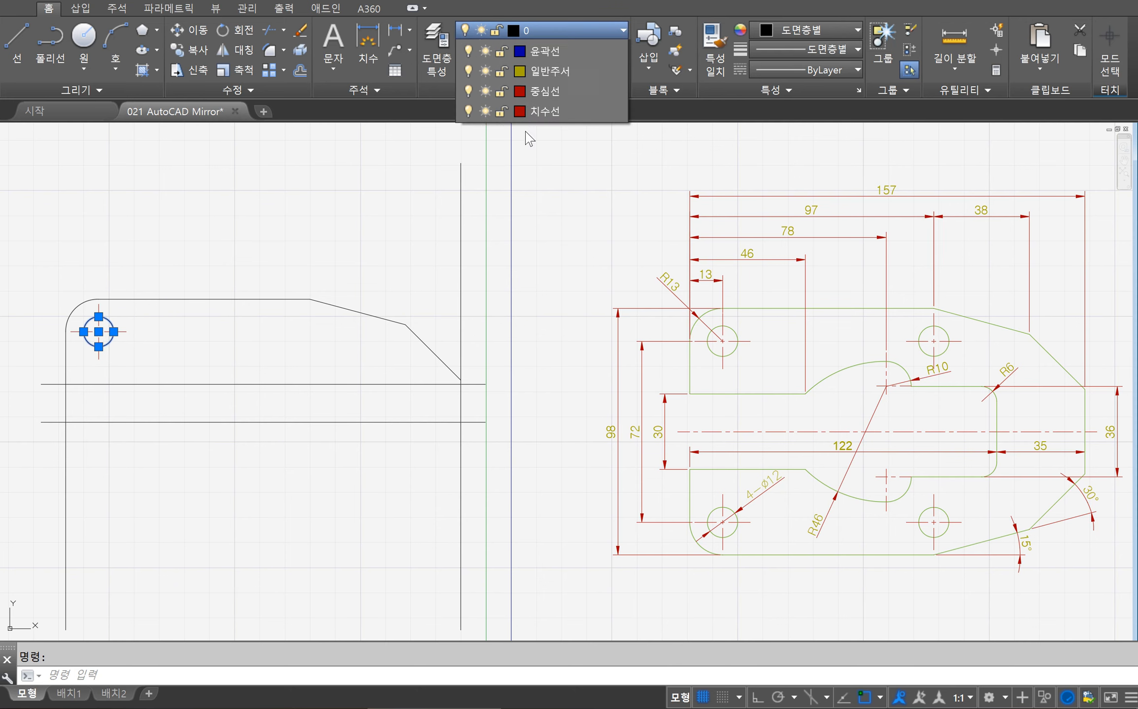
{"action": "left_click", "coordinate": [558, 167]}
{"action": "key", "text": "Escape"}
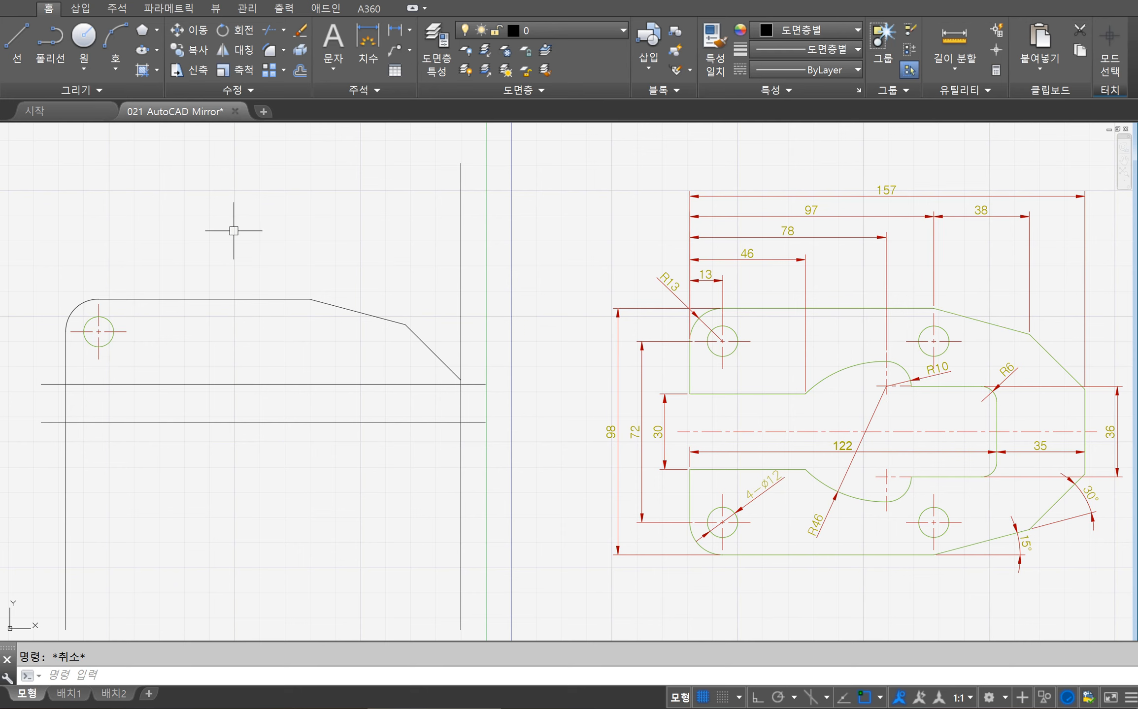
{"action": "key", "text": "Return"}
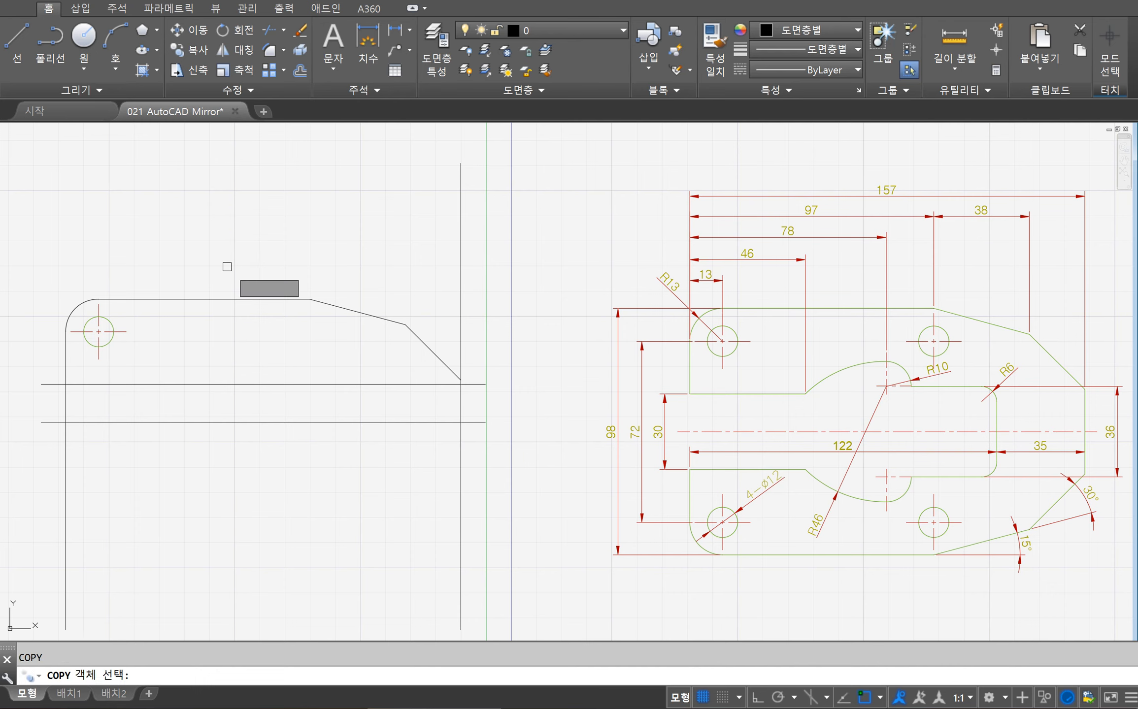
{"action": "left_click", "coordinate": [189, 352]}
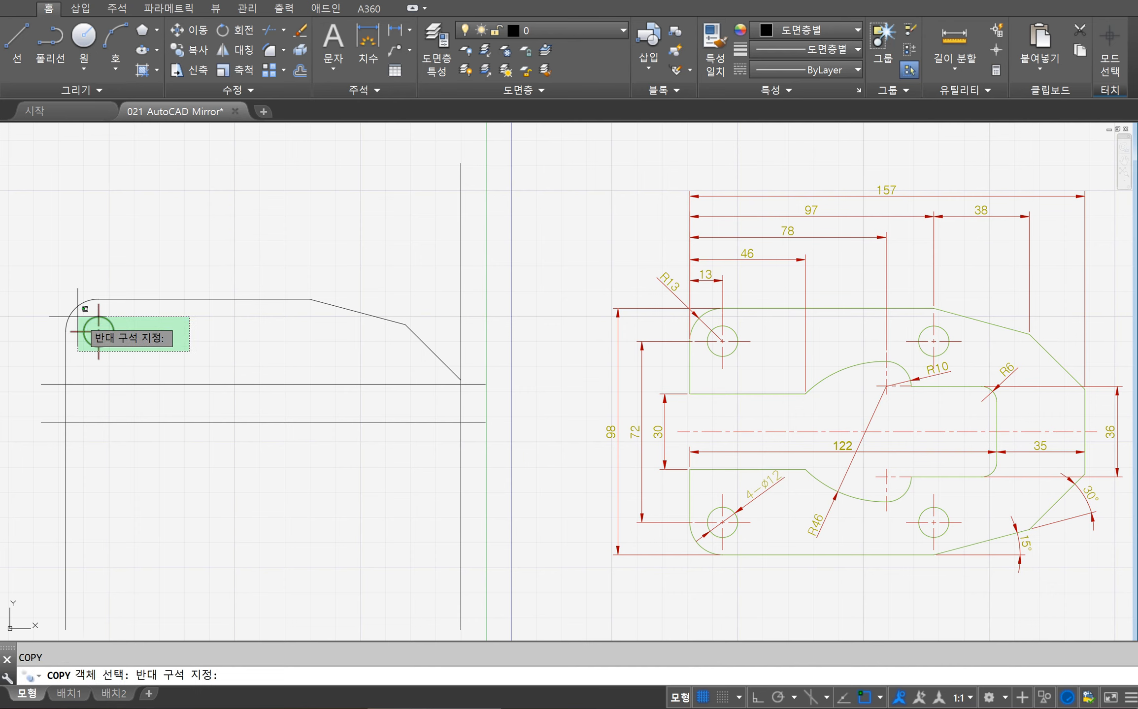
{"action": "left_click", "coordinate": [80, 310]}
{"action": "key", "text": "Return"}
{"action": "left_click", "coordinate": [98, 332]}
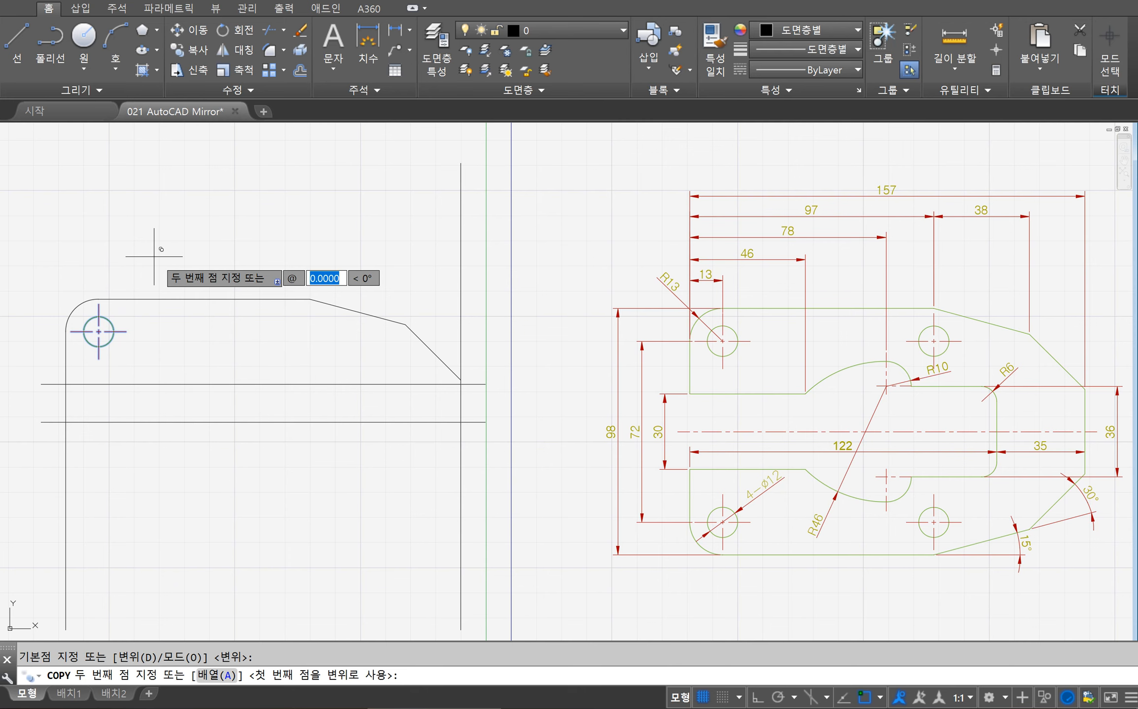
{"action": "key", "text": "Return"}
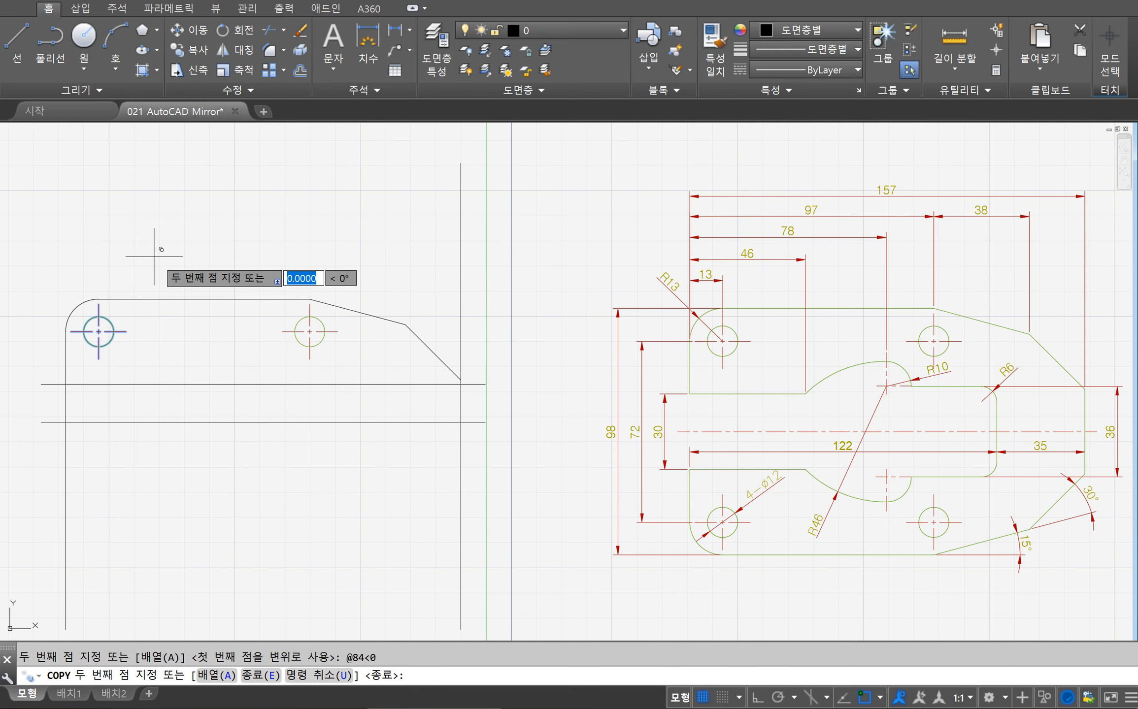
{"action": "key", "text": "Escape"}
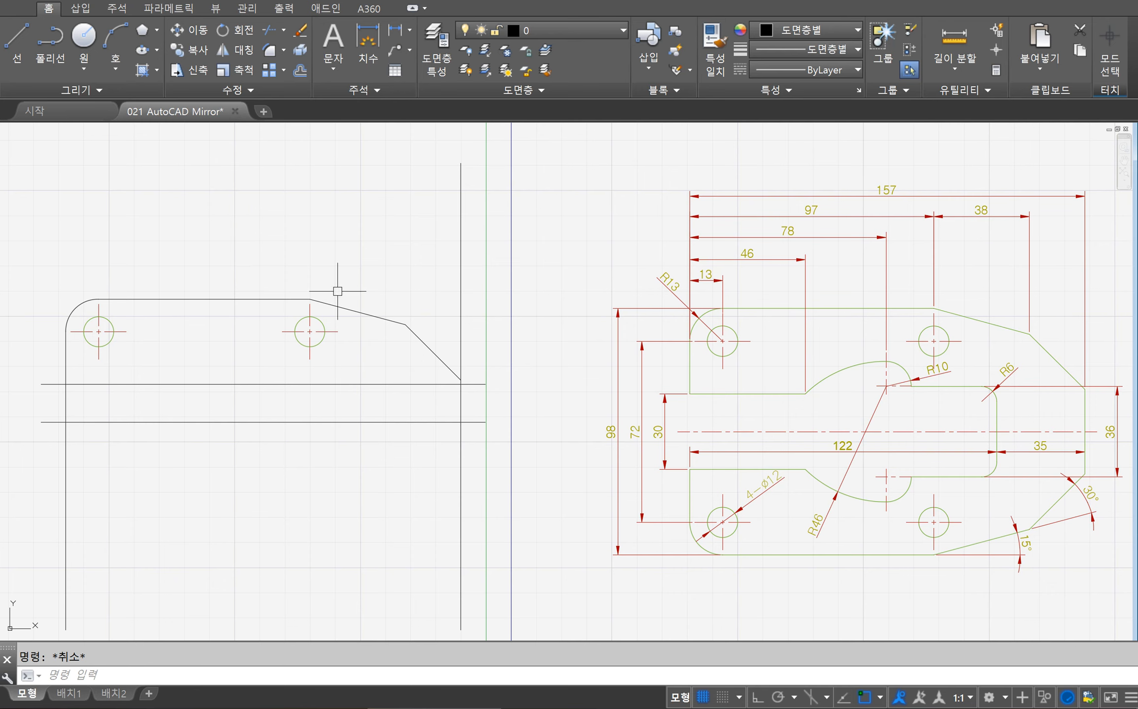
Offset the plate's left edge inward by 46 to mark the end of the slot's straight edge.
{"action": "type", "text": "offset"}
{"action": "key", "text": "Return"}
{"action": "type", "text": "4"}
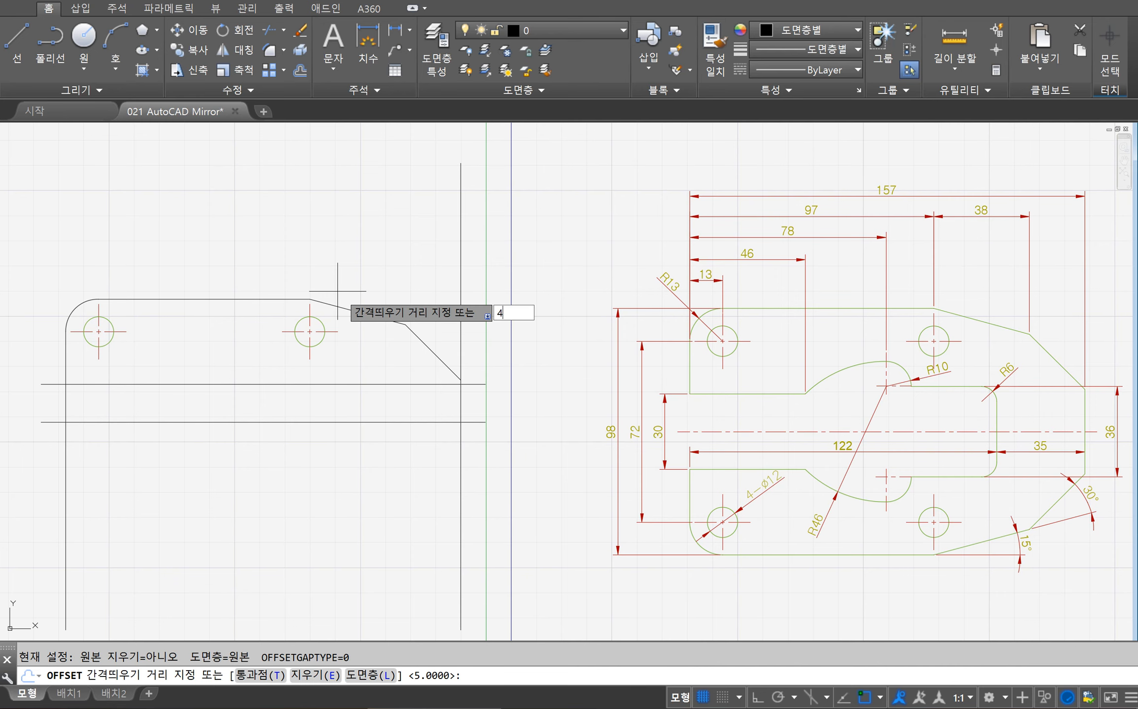
{"action": "type", "text": "6"}
{"action": "key", "text": "Return"}
{"action": "left_click", "coordinate": [66, 466]}
{"action": "left_click", "coordinate": [158, 468]}
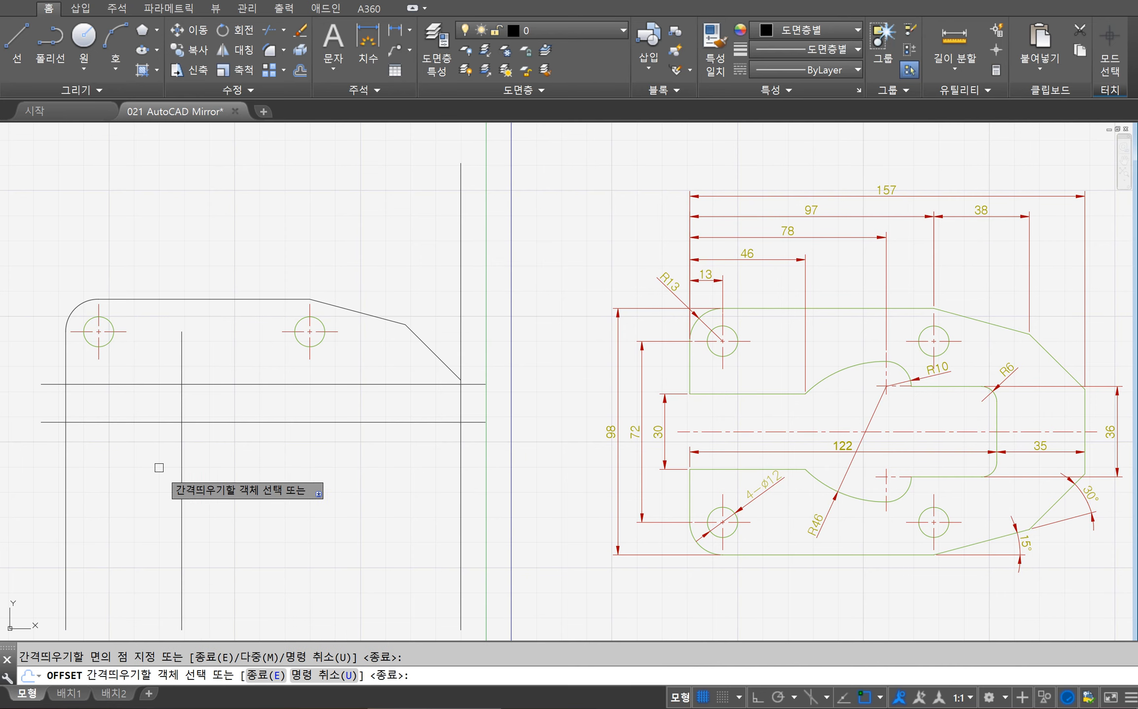
{"action": "key", "text": "Return"}
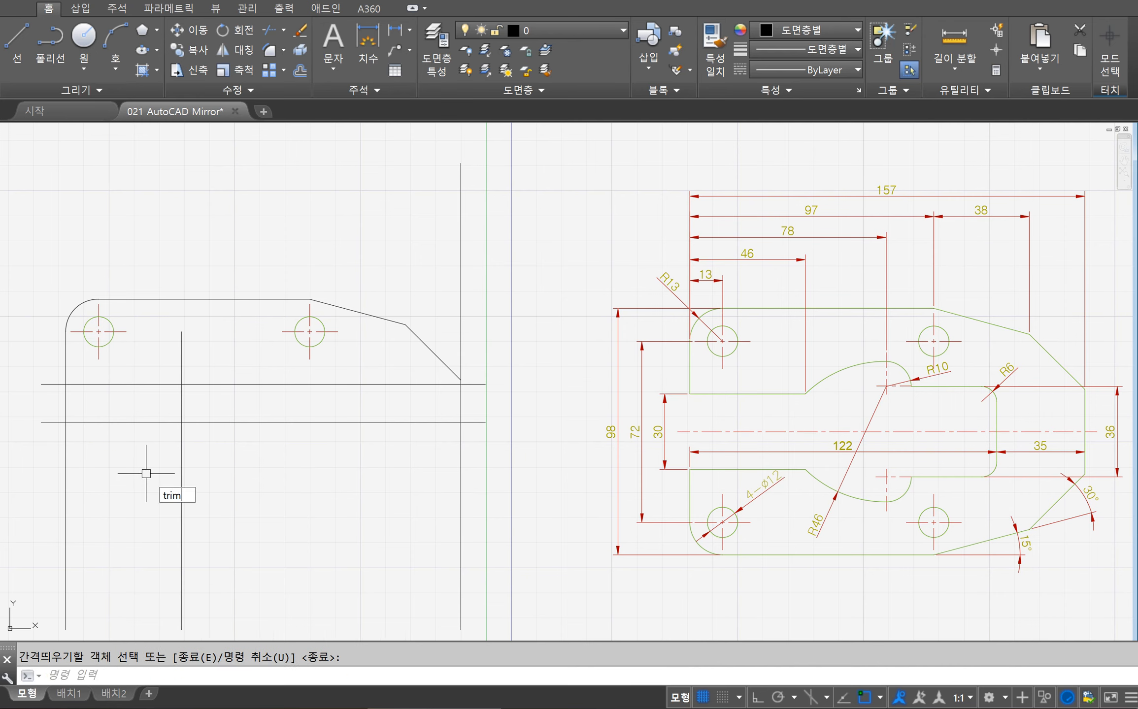
Trim the slot's upper horizontal line beyond the 46 offset line and erase that offset line.
{"action": "type", "text": "tri"}
{"action": "key", "text": "Return"}
{"action": "type", "text": "tr"}
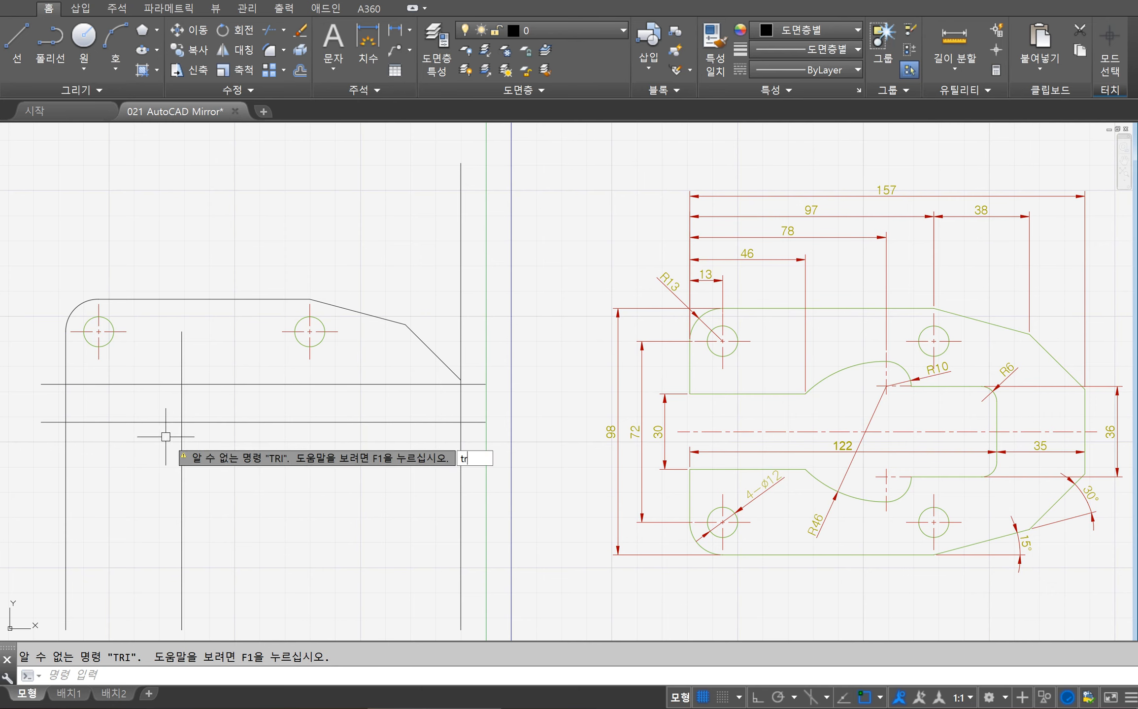
{"action": "type", "text": "im"}
{"action": "key", "text": "Return"}
{"action": "left_click", "coordinate": [182, 399]}
{"action": "key", "text": "Return"}
{"action": "left_click", "coordinate": [212, 384]}
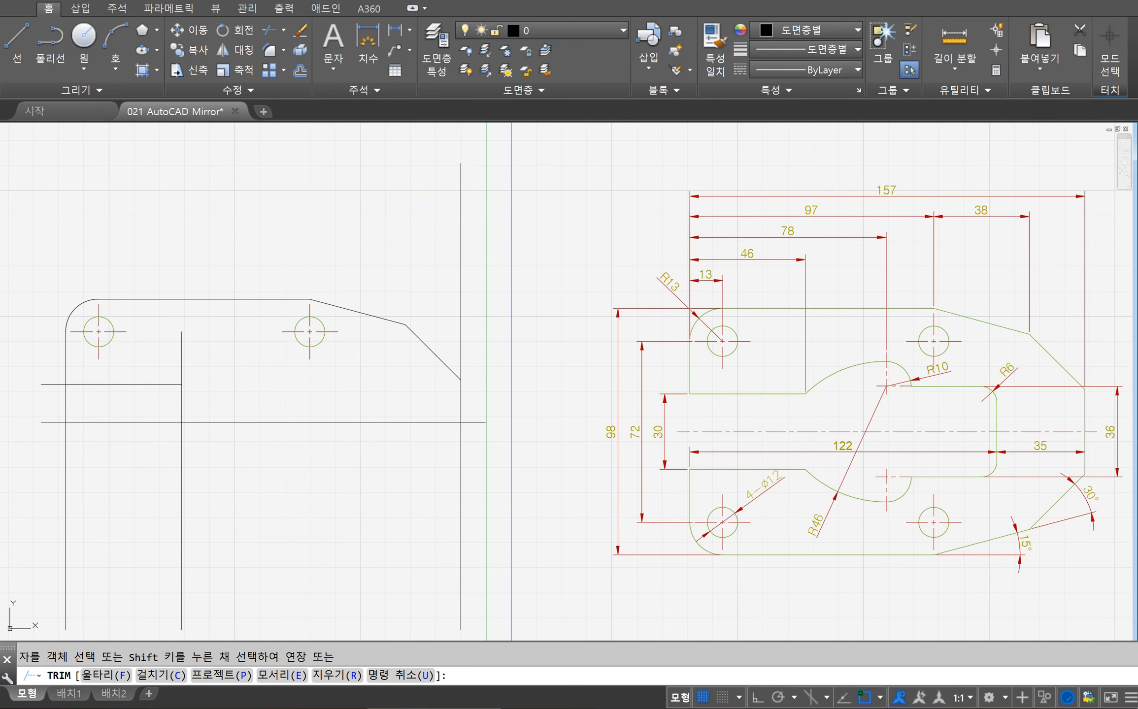
{"action": "key", "text": "Return"}
{"action": "left_click", "coordinate": [182, 409]}
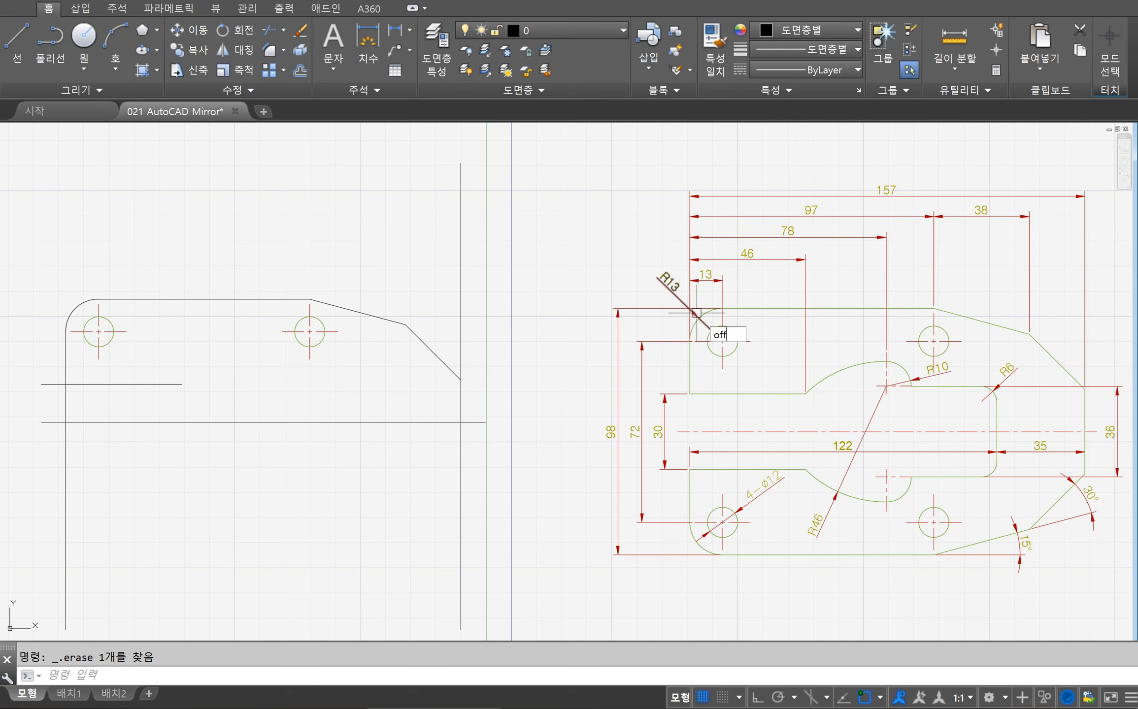
Offset the plate's left edge inward by 78 to locate the arc centre.
{"action": "type", "text": "o"}
{"action": "key", "text": "Return"}
{"action": "type", "text": "78"}
{"action": "key", "text": "Return"}
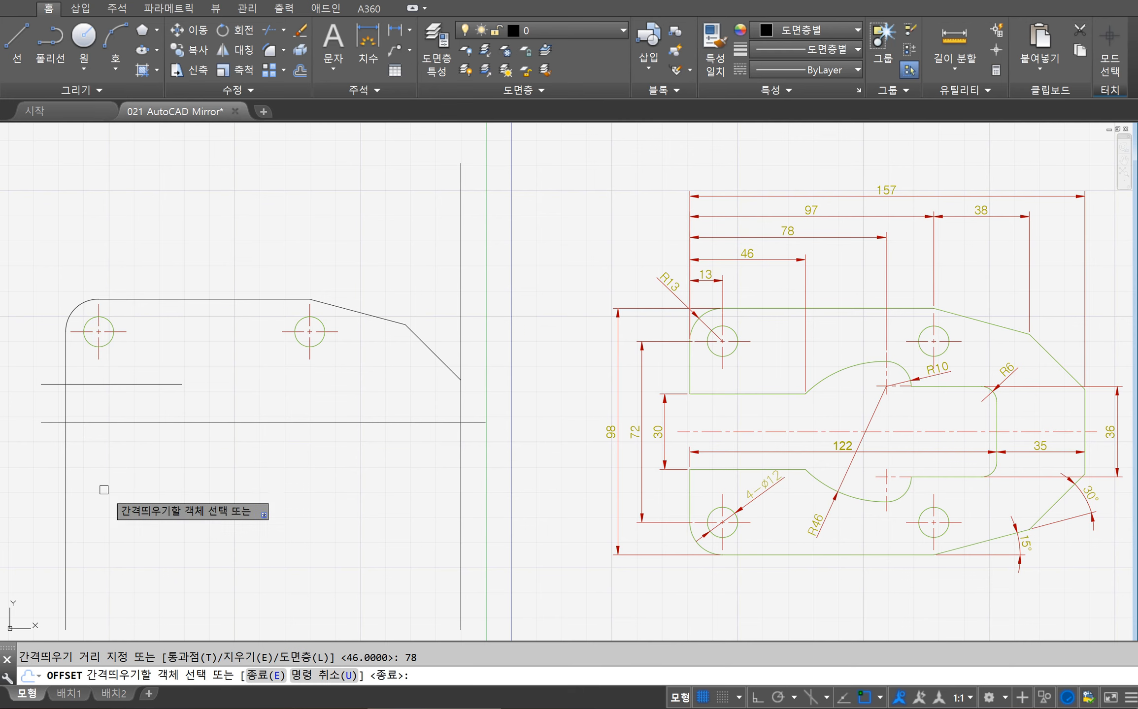
{"action": "left_click", "coordinate": [66, 454]}
{"action": "left_click", "coordinate": [257, 473]}
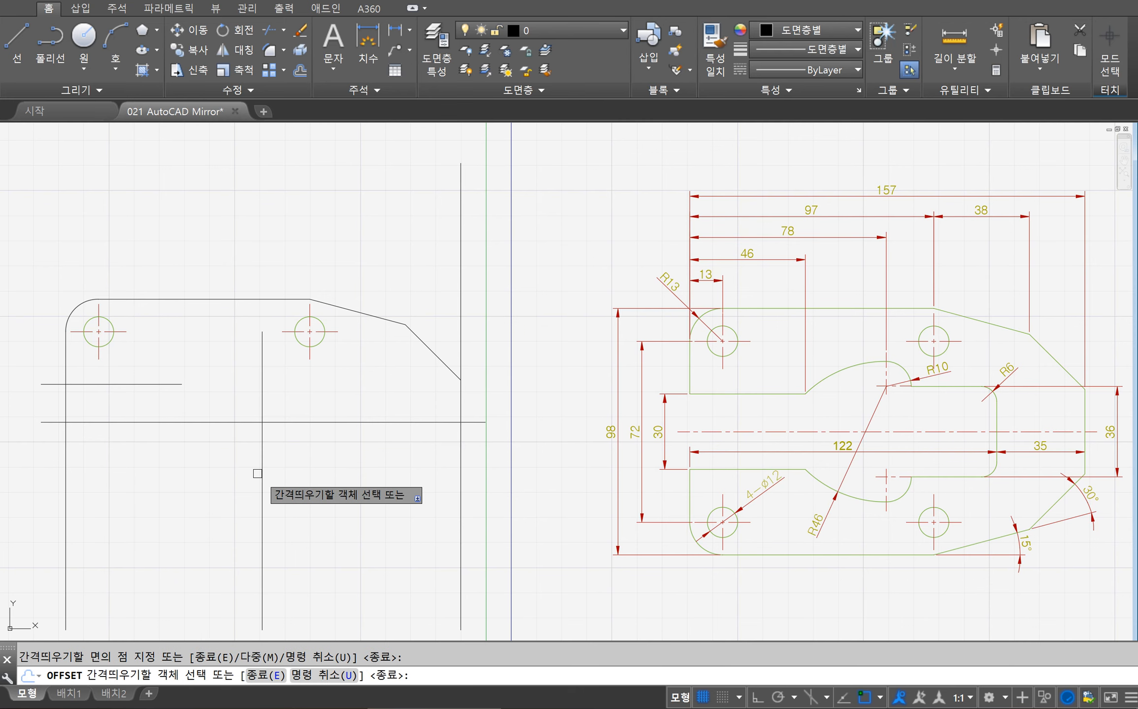
Offset the plate's horizontal centre line upward by 18 to place the slot's upper edge.
{"action": "key", "text": "Return"}
{"action": "key", "text": "Escape"}
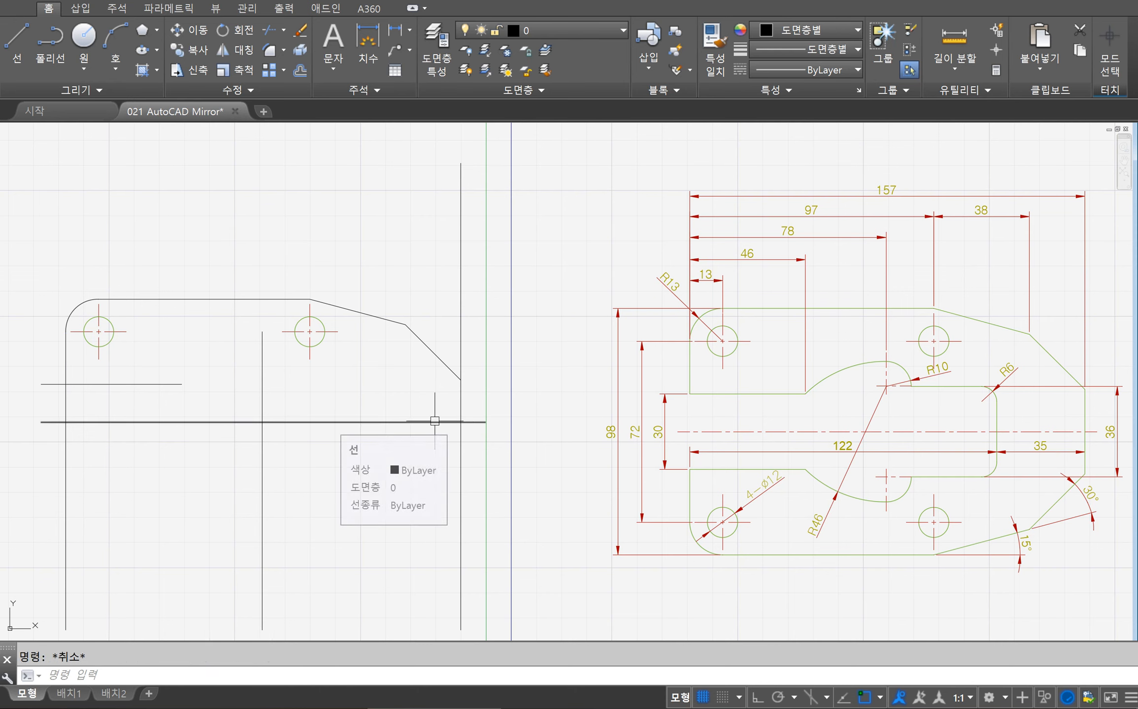
{"action": "type", "text": "Offset"}
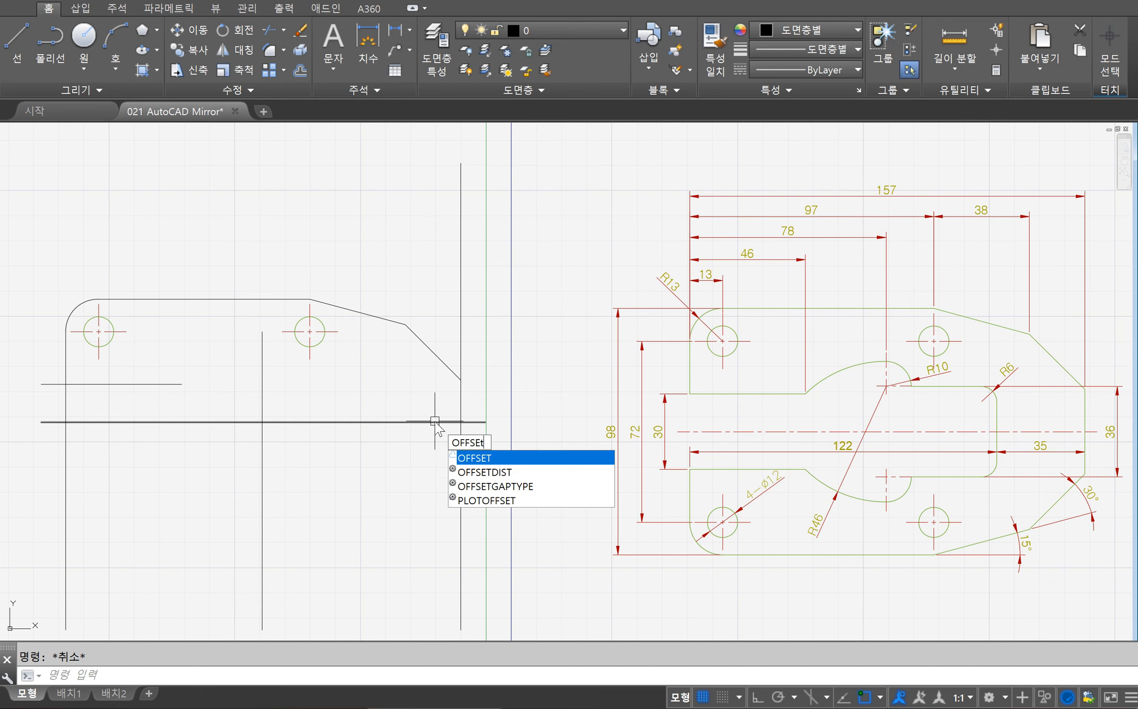
{"action": "key", "text": "Return"}
{"action": "type", "text": "18"}
{"action": "key", "text": "Return"}
{"action": "left_click", "coordinate": [364, 423]}
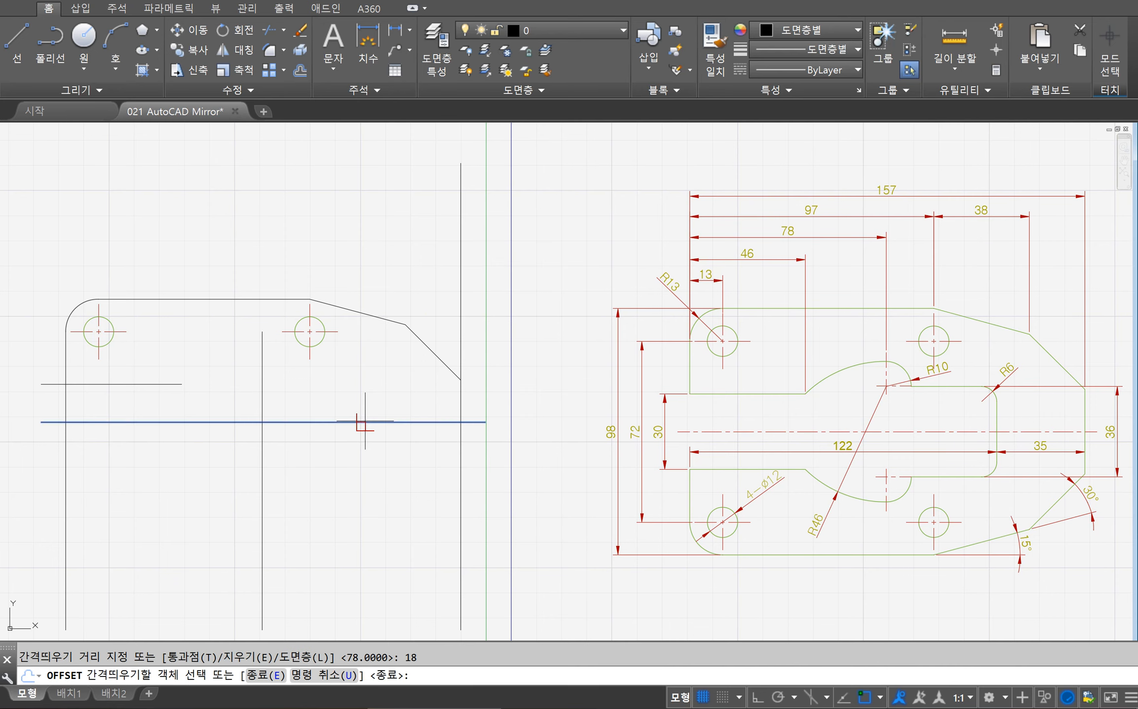
{"action": "left_click", "coordinate": [395, 373]}
{"action": "key", "text": "Return"}
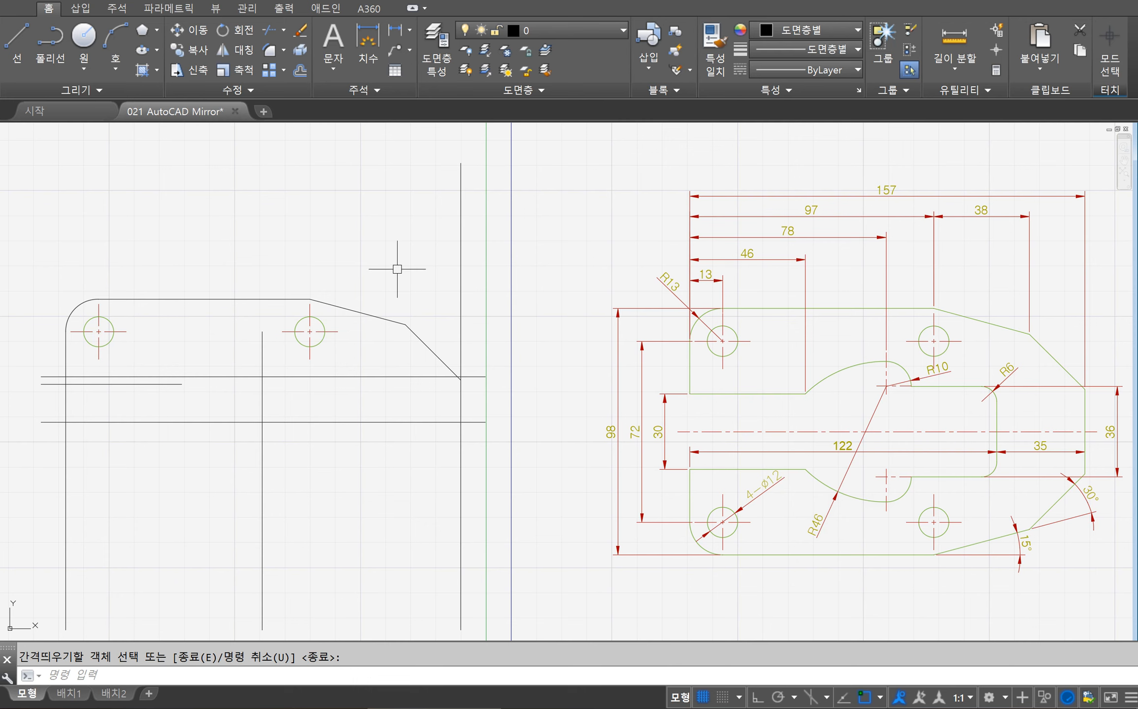
Mirror the upper outline, holes with centre lines and horizontal slot lines about the horizontal centre line, keeping the originals.
{"action": "type", "text": "r"}
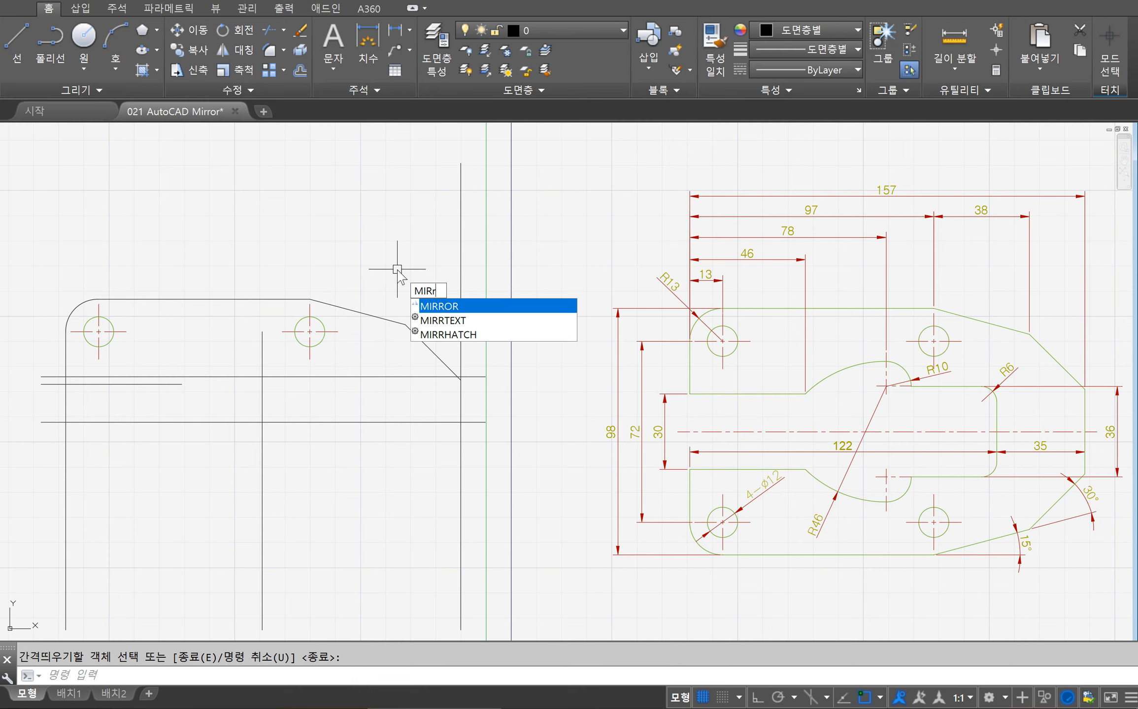
{"action": "key", "text": "Return"}
{"action": "left_click", "coordinate": [34, 240]}
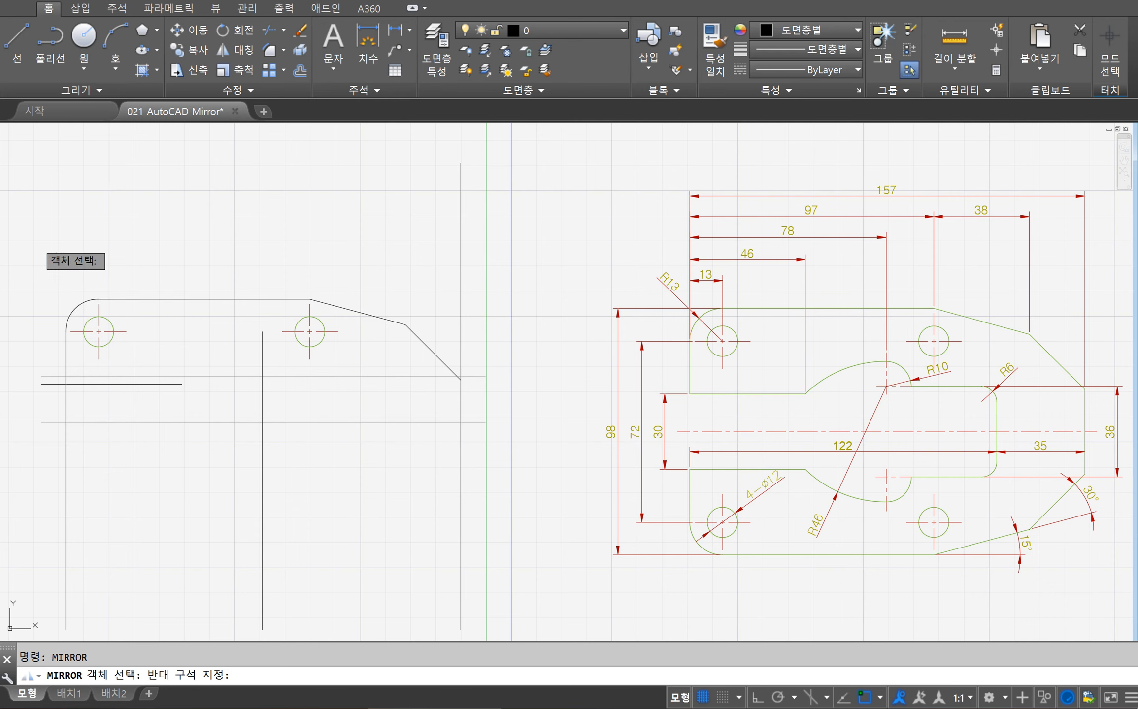
{"action": "left_click", "coordinate": [518, 413]}
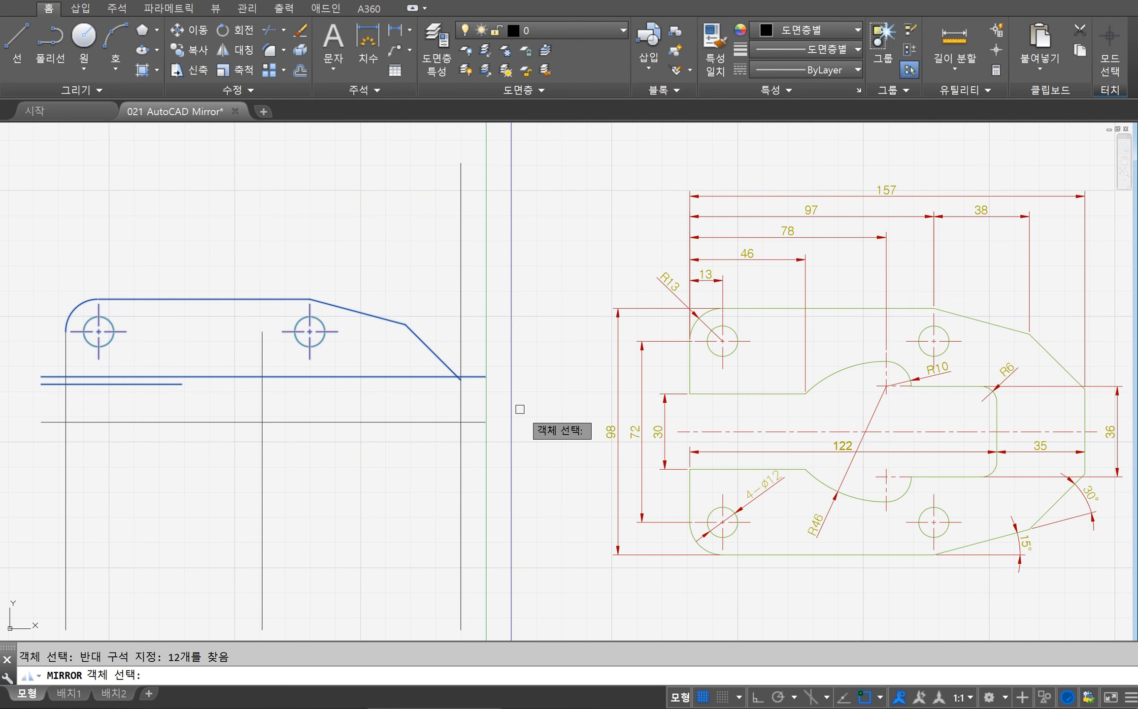
{"action": "key", "text": "Return"}
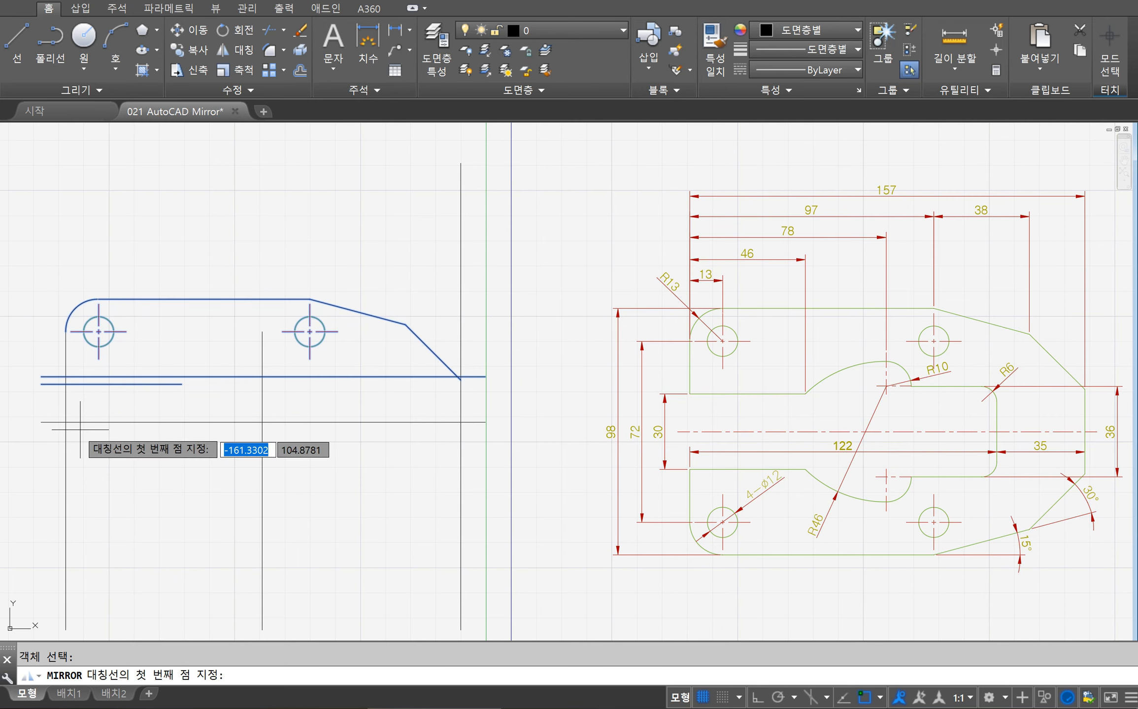
{"action": "left_click", "coordinate": [65, 422]}
{"action": "left_click", "coordinate": [459, 422]}
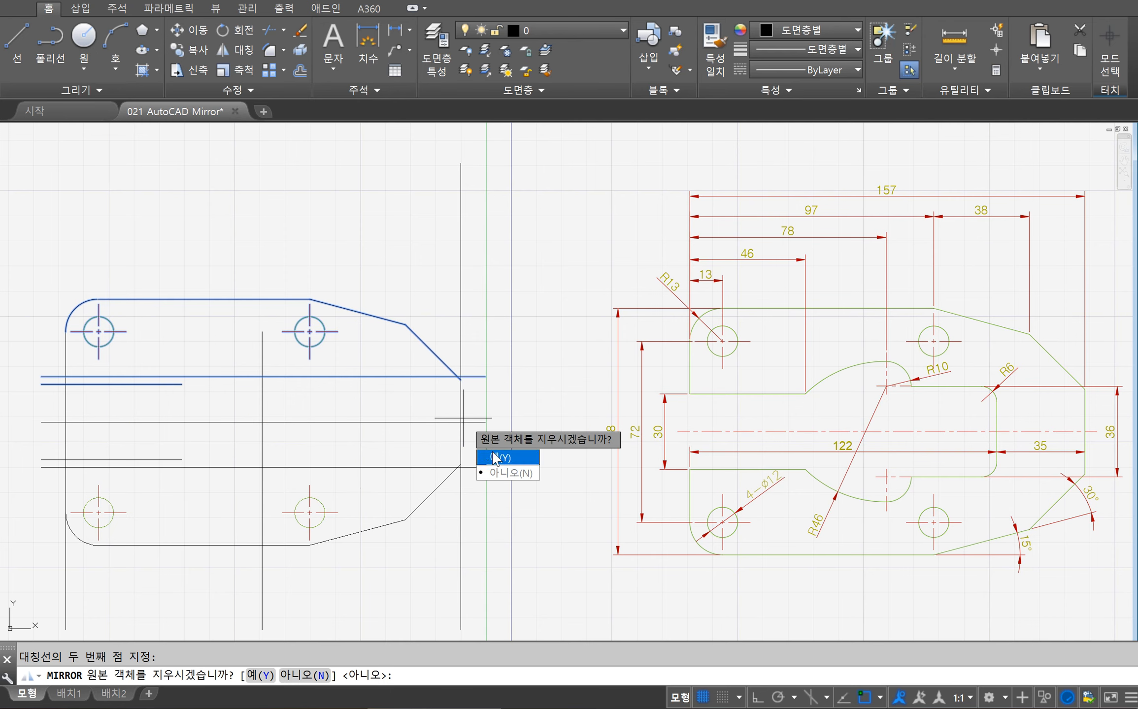
{"action": "left_click", "coordinate": [513, 474]}
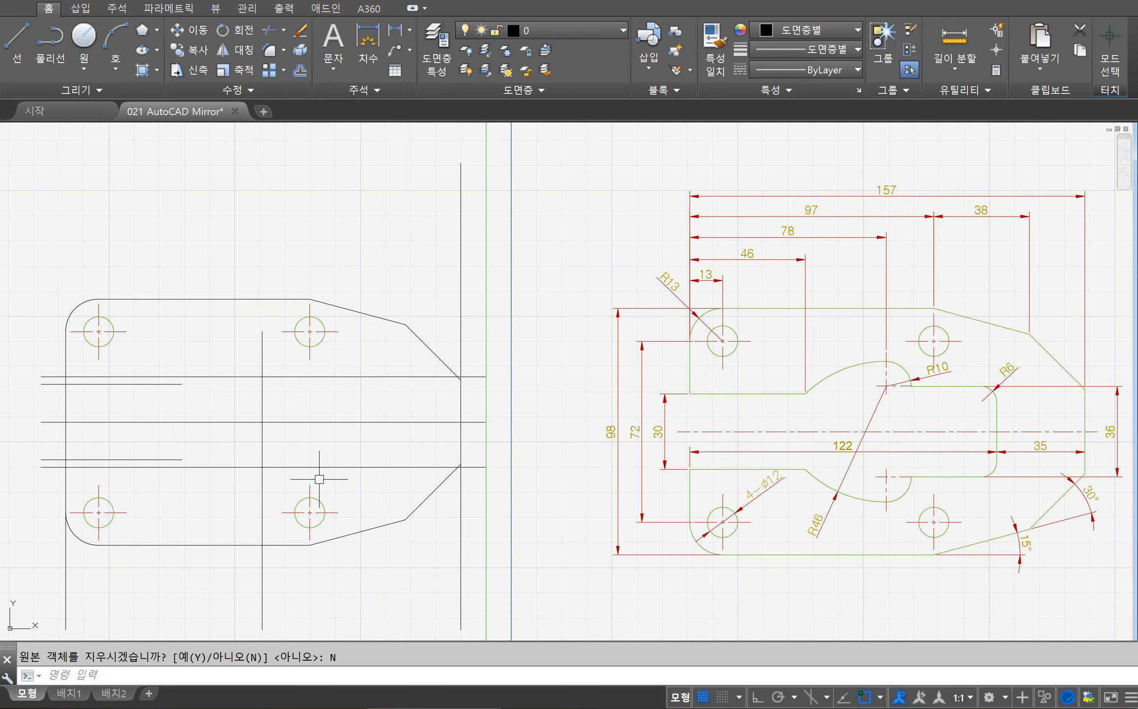
{"action": "key", "text": "Escape"}
Draw a circle of radius 46 centred where the 78 offset line crosses the lower 18 offset line.
{"action": "type", "text": "c"}
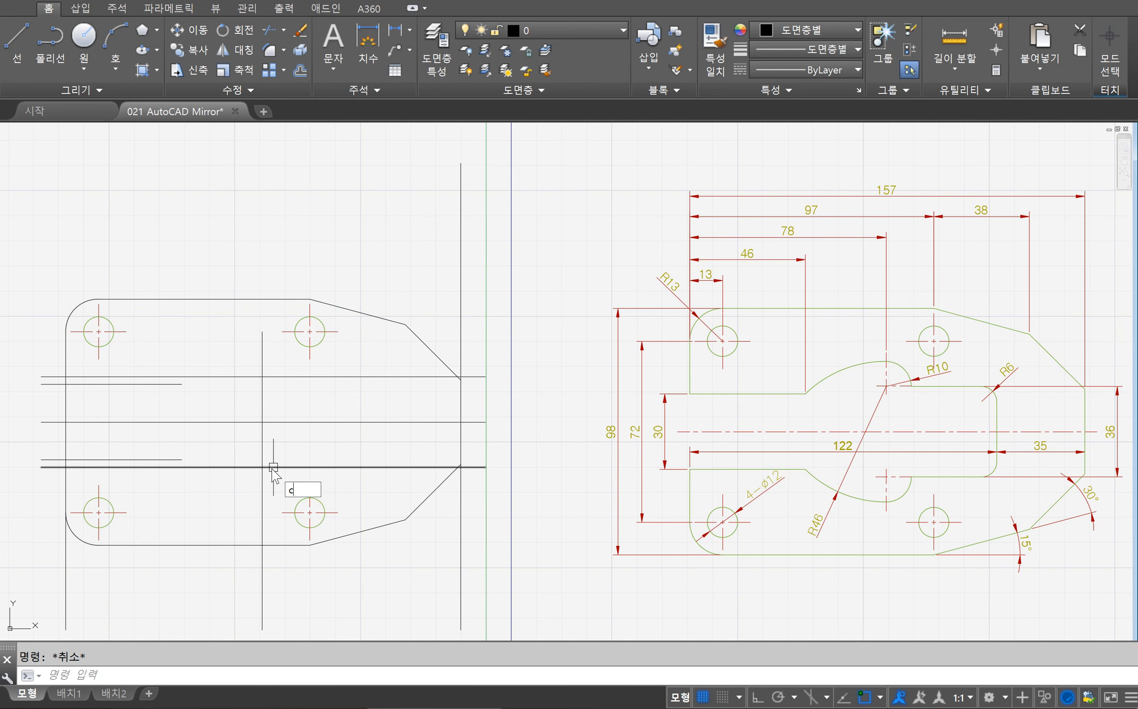
{"action": "key", "text": "Return"}
{"action": "left_click", "coordinate": [262, 467]}
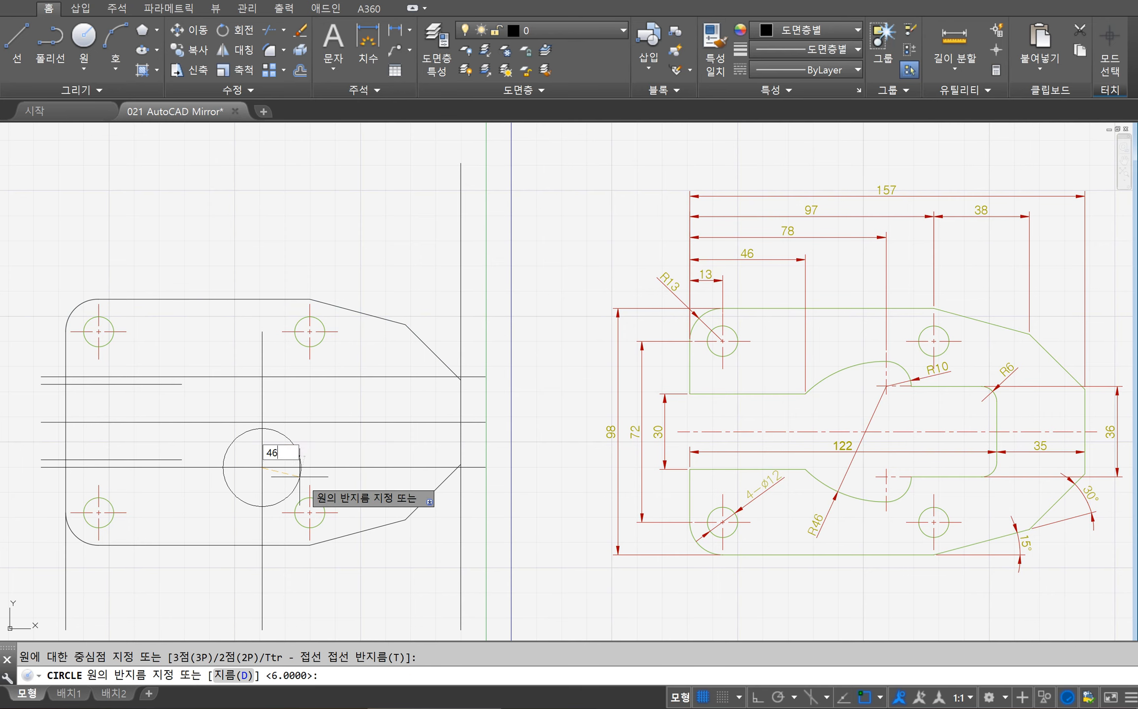
{"action": "type", "text": "46"}
{"action": "key", "text": "Return"}
Draw a circle of radius 10 centred where the 78 offset line crosses the upper 18 offset line.
{"action": "key", "text": "Return"}
{"action": "left_click", "coordinate": [262, 377]}
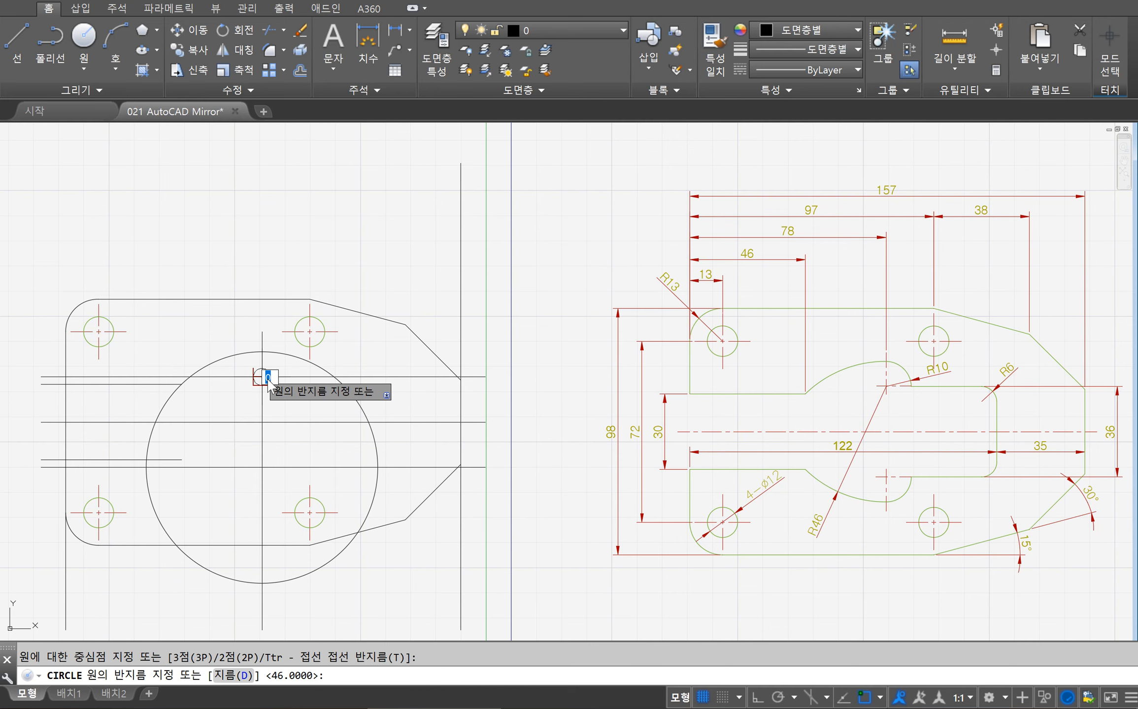
{"action": "type", "text": "10"}
{"action": "right_click", "coordinate": [268, 378]}
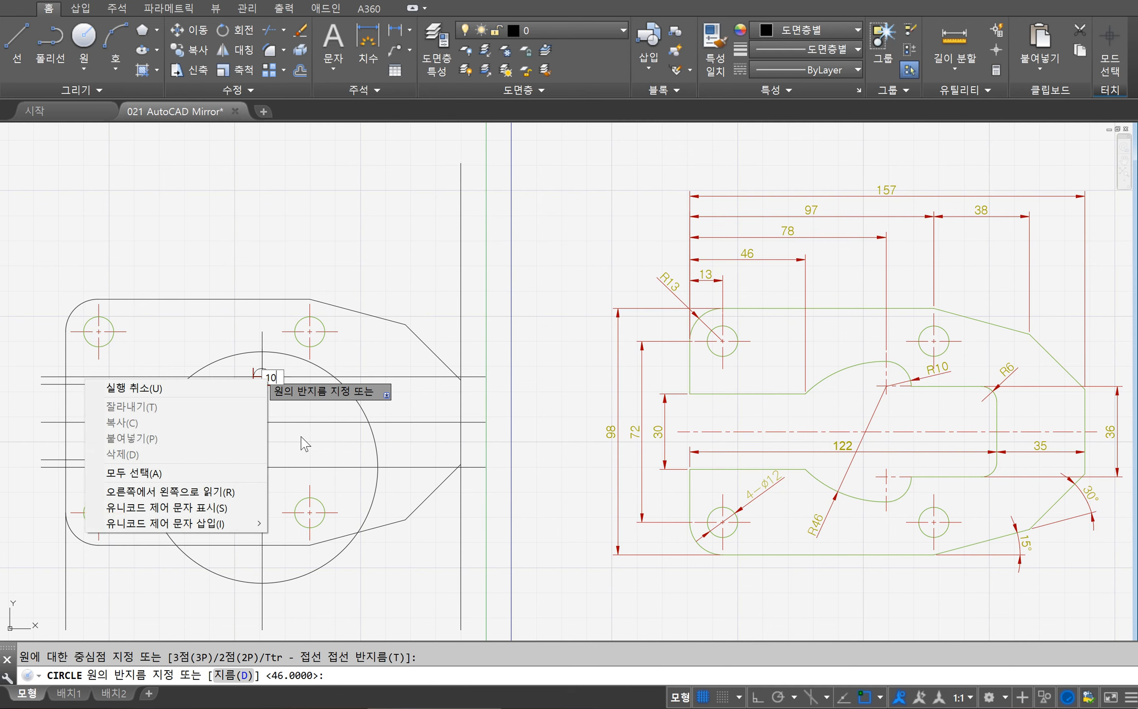
{"action": "left_click", "coordinate": [300, 411]}
{"action": "key", "text": "Return"}
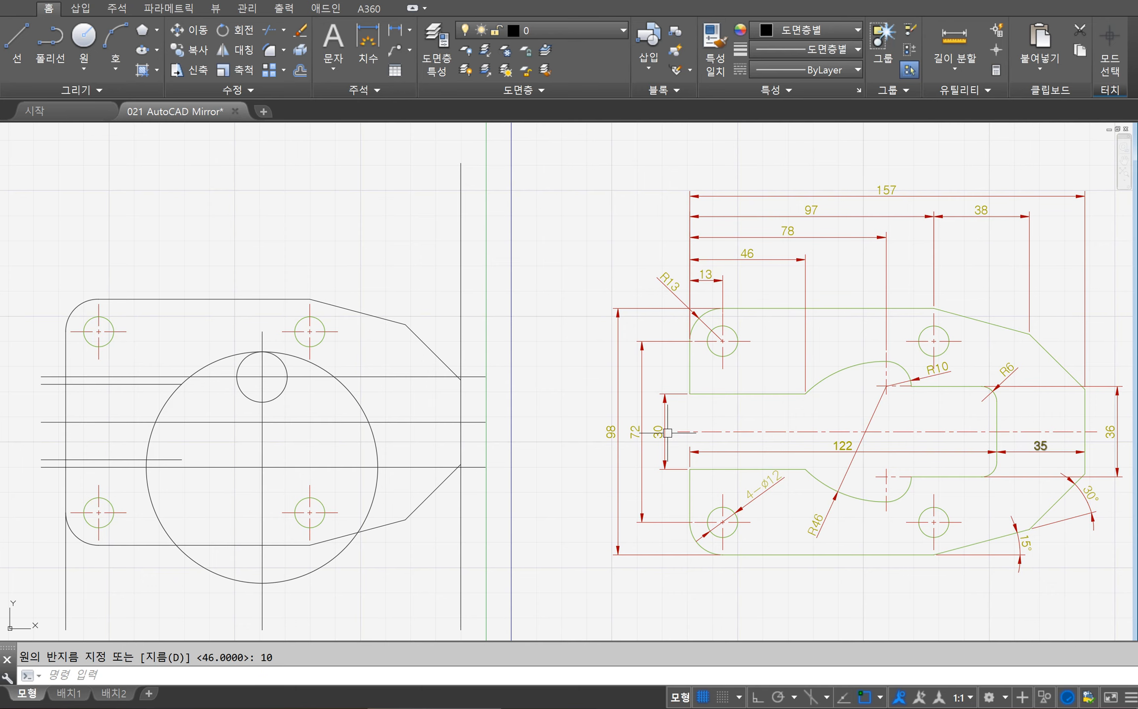
Offset the plate's right edge inward by 35 to create the slot's end line.
{"action": "type", "text": "offset"}
{"action": "key", "text": "Return"}
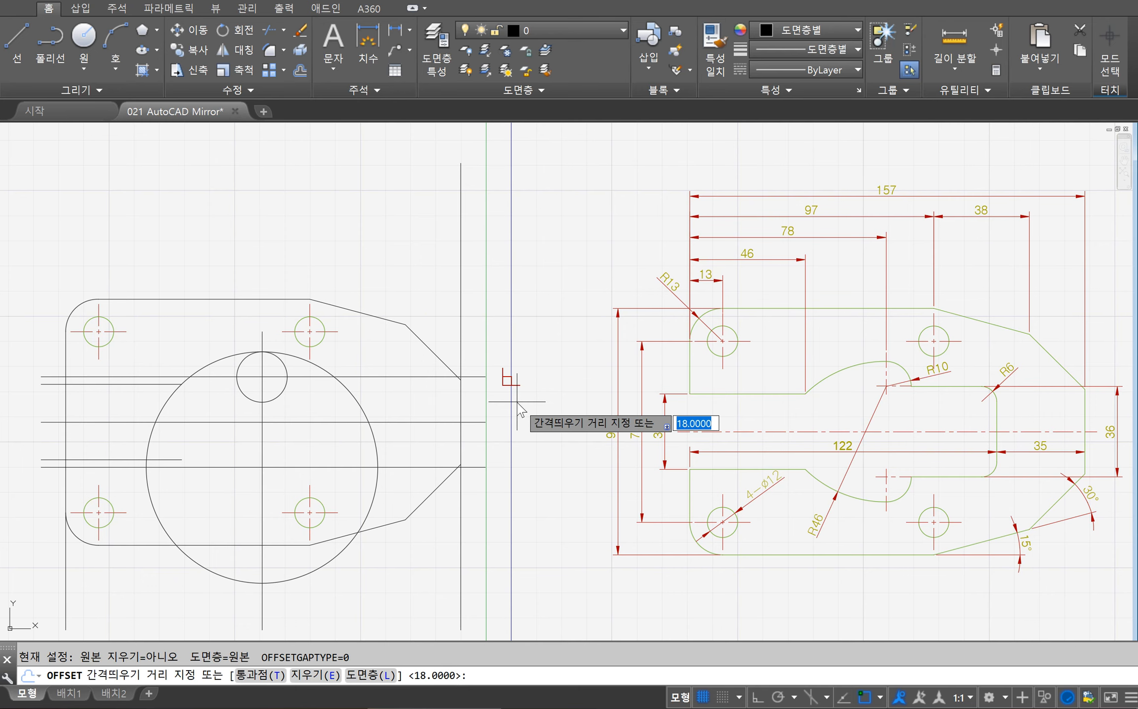
{"action": "key", "text": "Return"}
{"action": "left_click", "coordinate": [461, 394]}
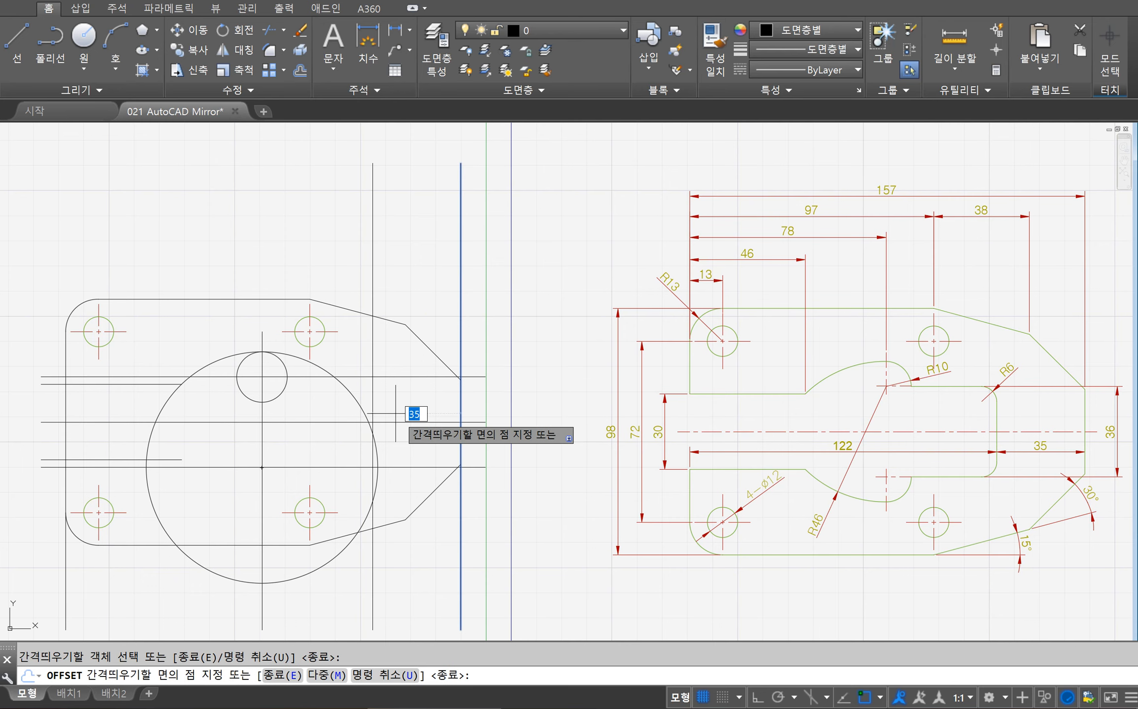
{"action": "left_click", "coordinate": [392, 444]}
{"action": "key", "text": "Escape"}
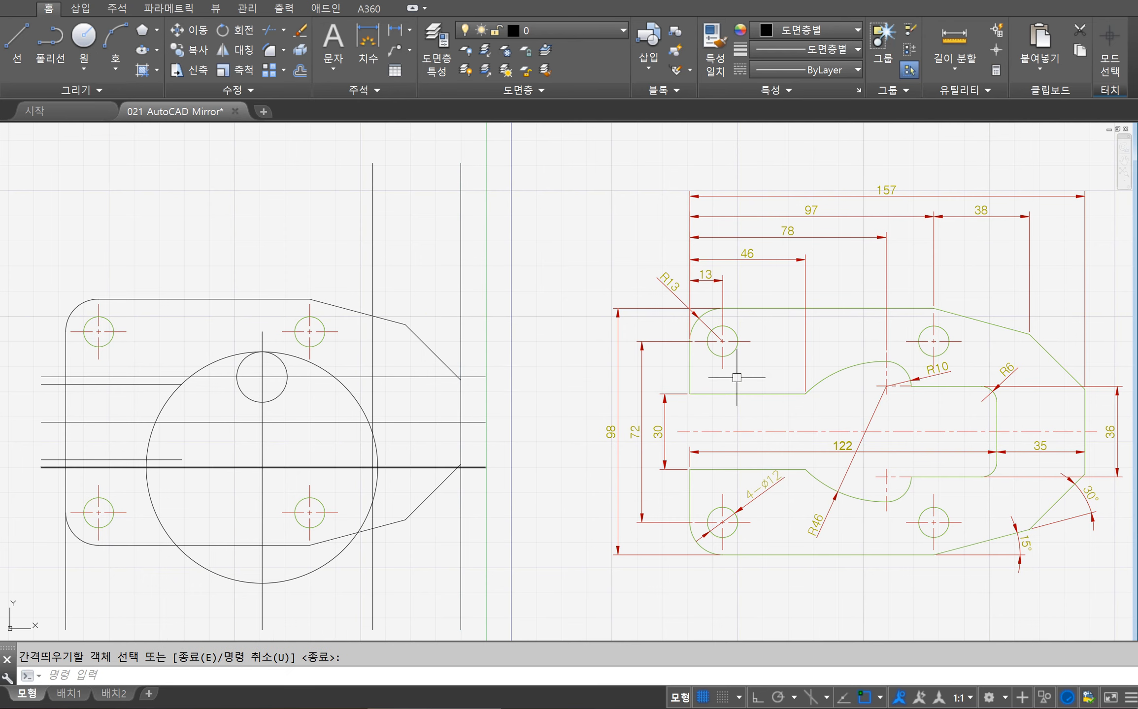
Fillet the slot's upper right corner with a radius of 6.
{"action": "left_click", "coordinate": [273, 51]}
{"action": "type", "text": "r"}
{"action": "key", "text": "Return"}
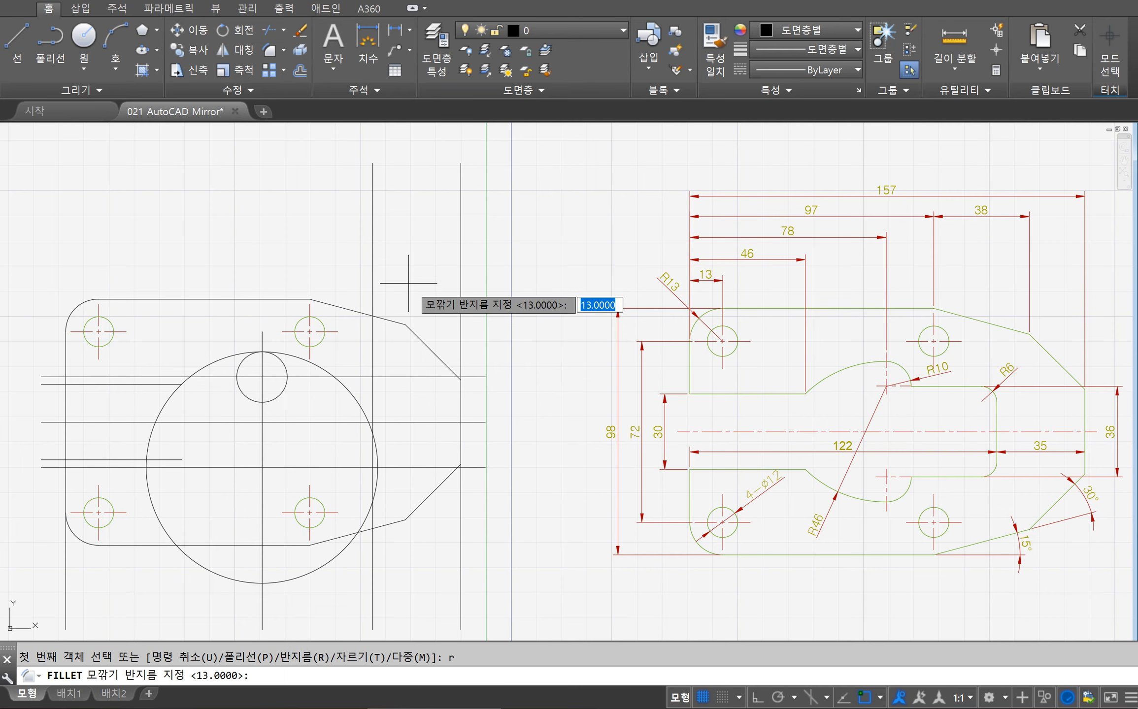
{"action": "key", "text": "Return"}
{"action": "left_click", "coordinate": [367, 377]}
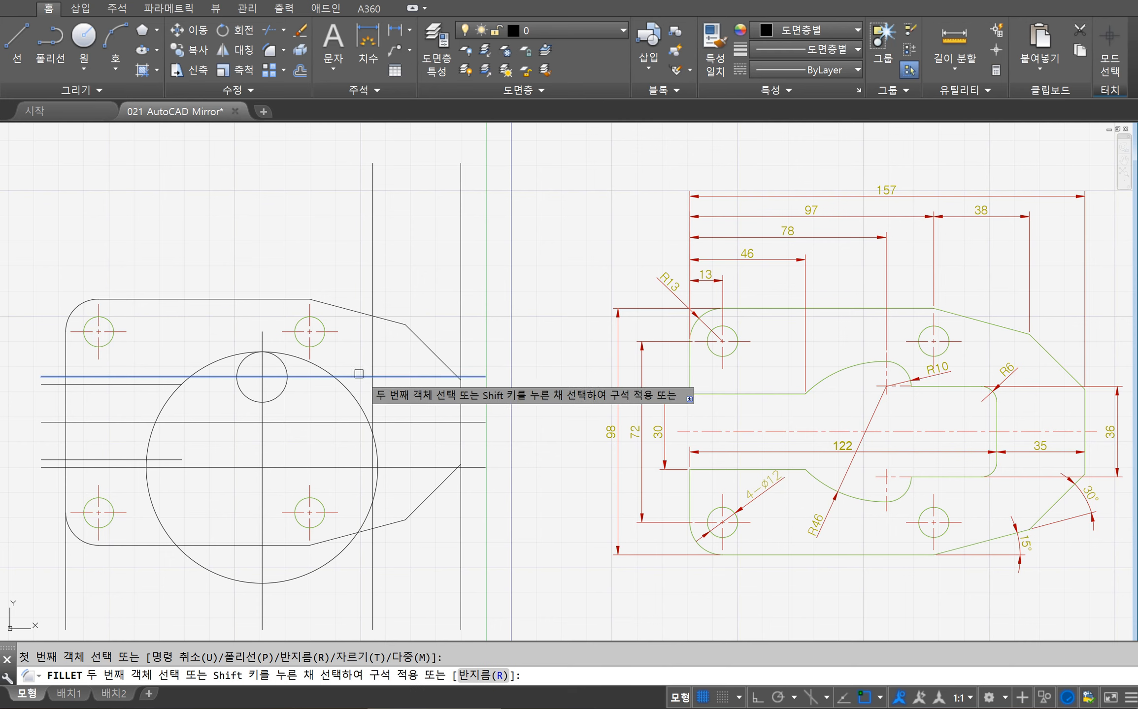
{"action": "left_click", "coordinate": [372, 385]}
Fillet the slot's lower right corner with the same radius of 6.
{"action": "key", "text": "Return"}
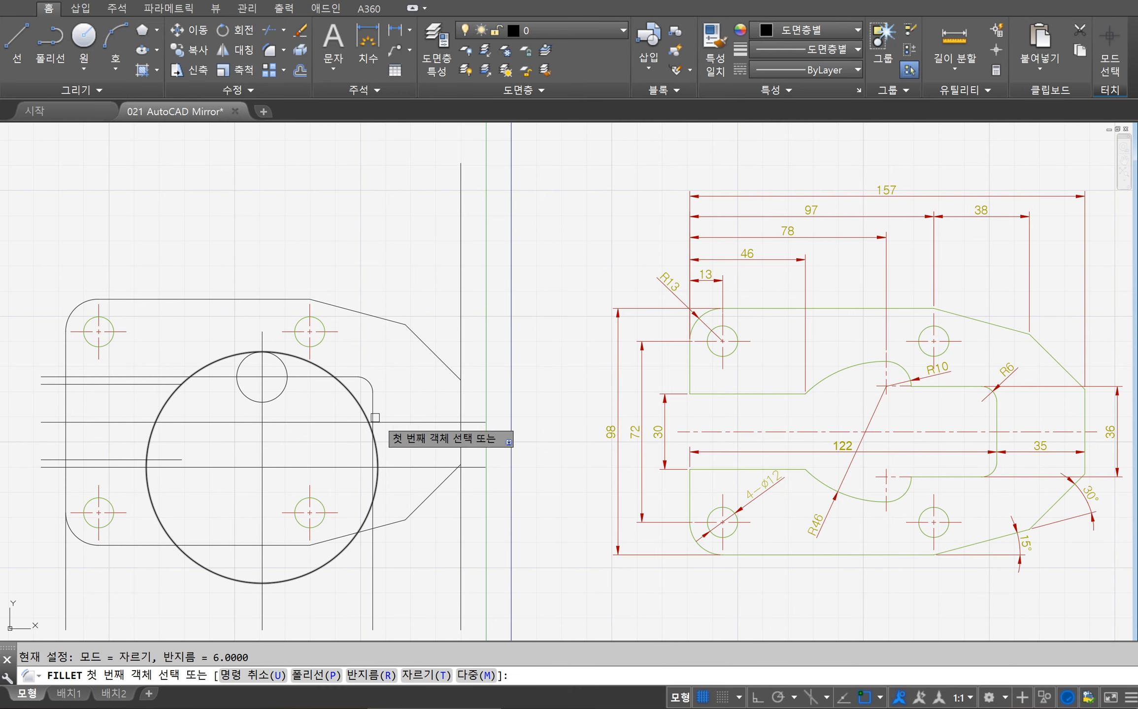
{"action": "left_click", "coordinate": [375, 405]}
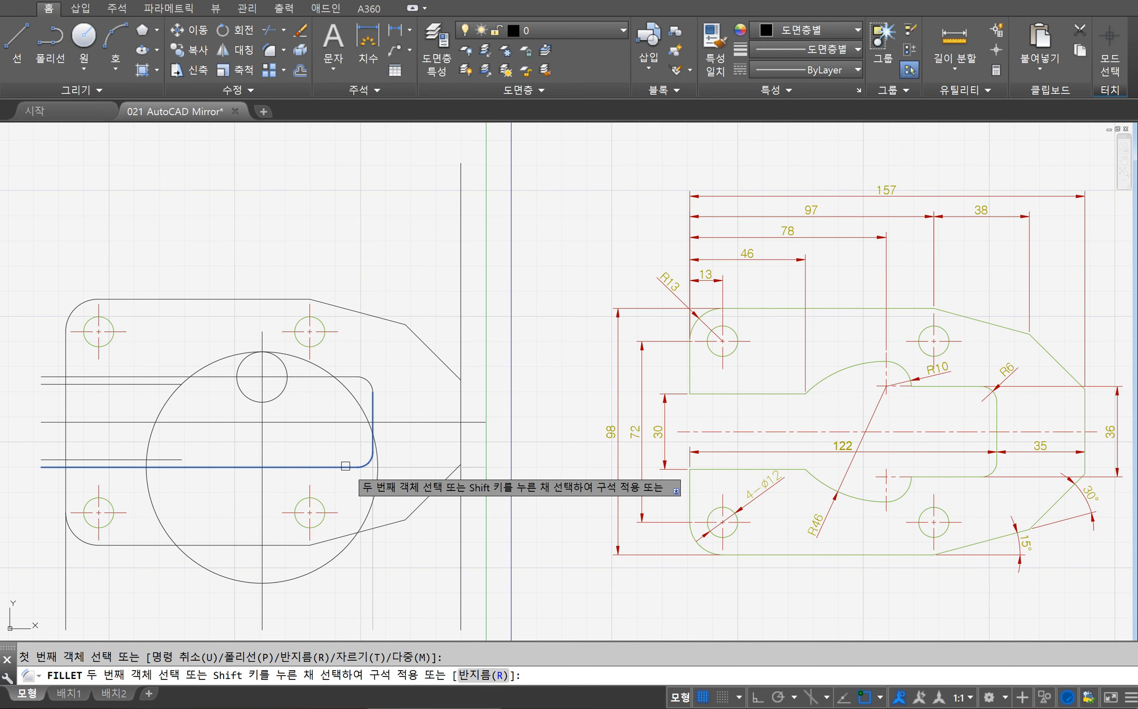
{"action": "key", "text": "Escape"}
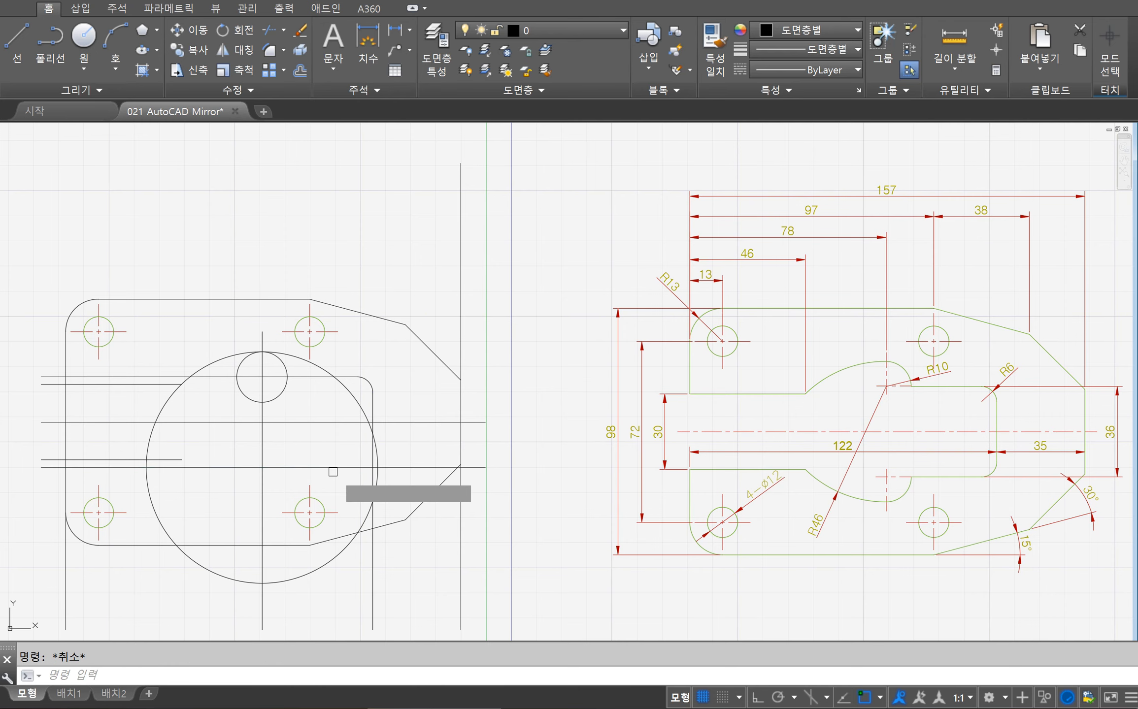
{"action": "key", "text": "Return"}
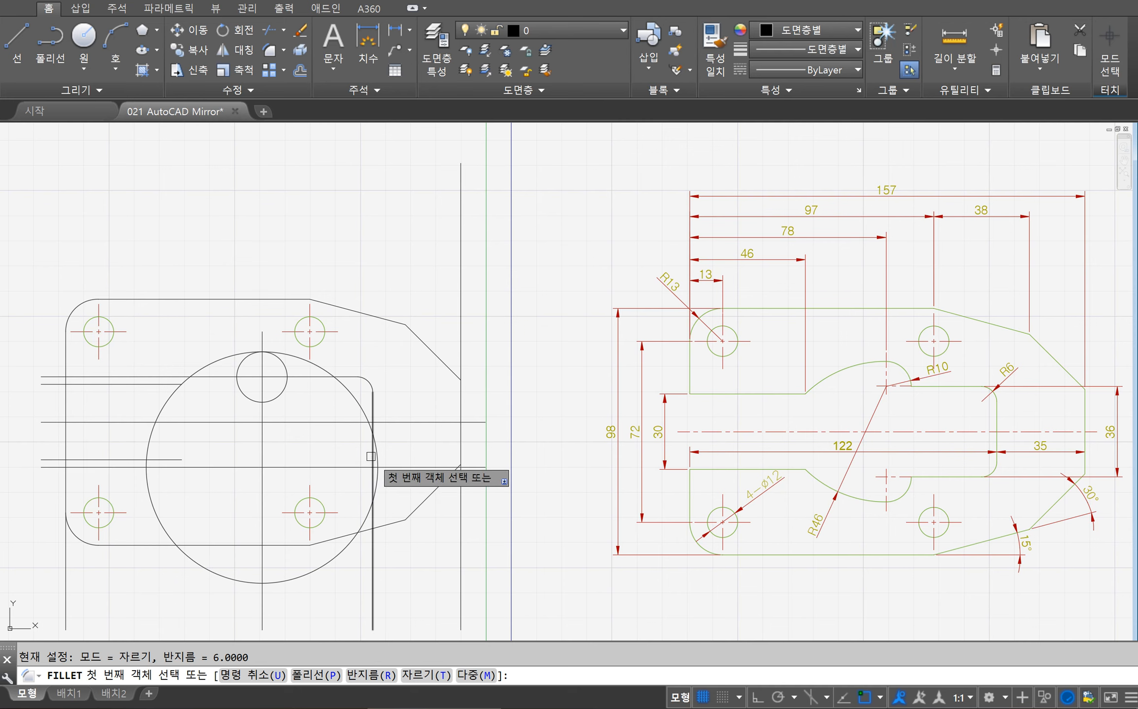
{"action": "left_click", "coordinate": [372, 456]}
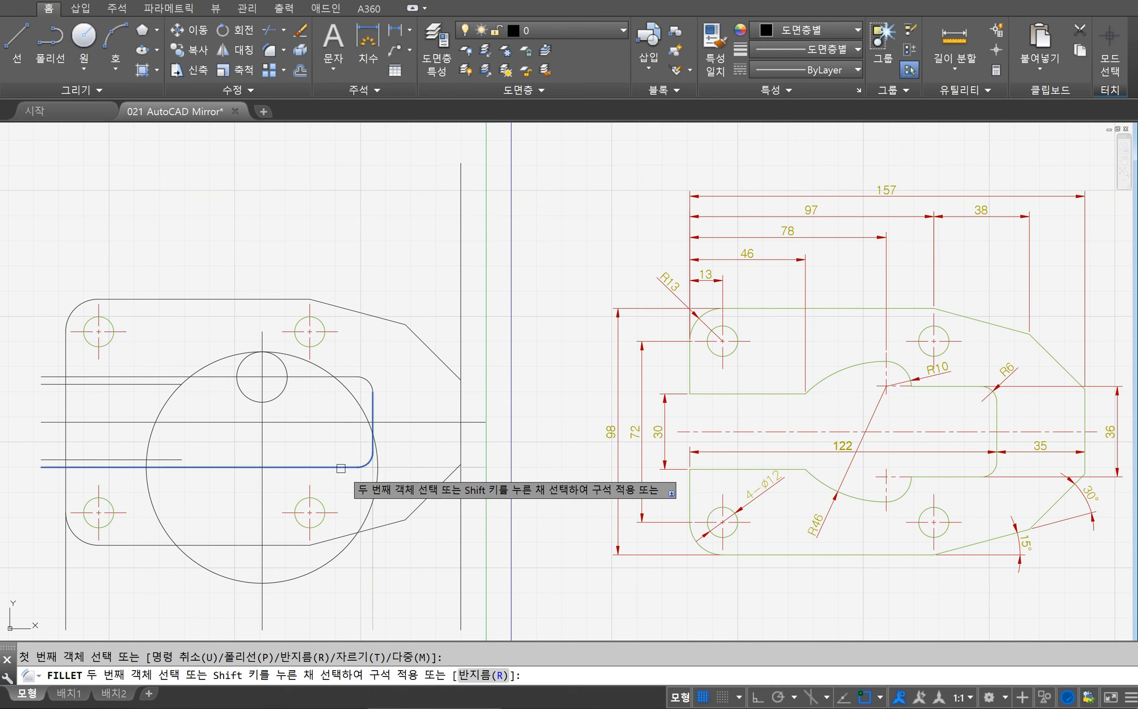
{"action": "left_click", "coordinate": [353, 466]}
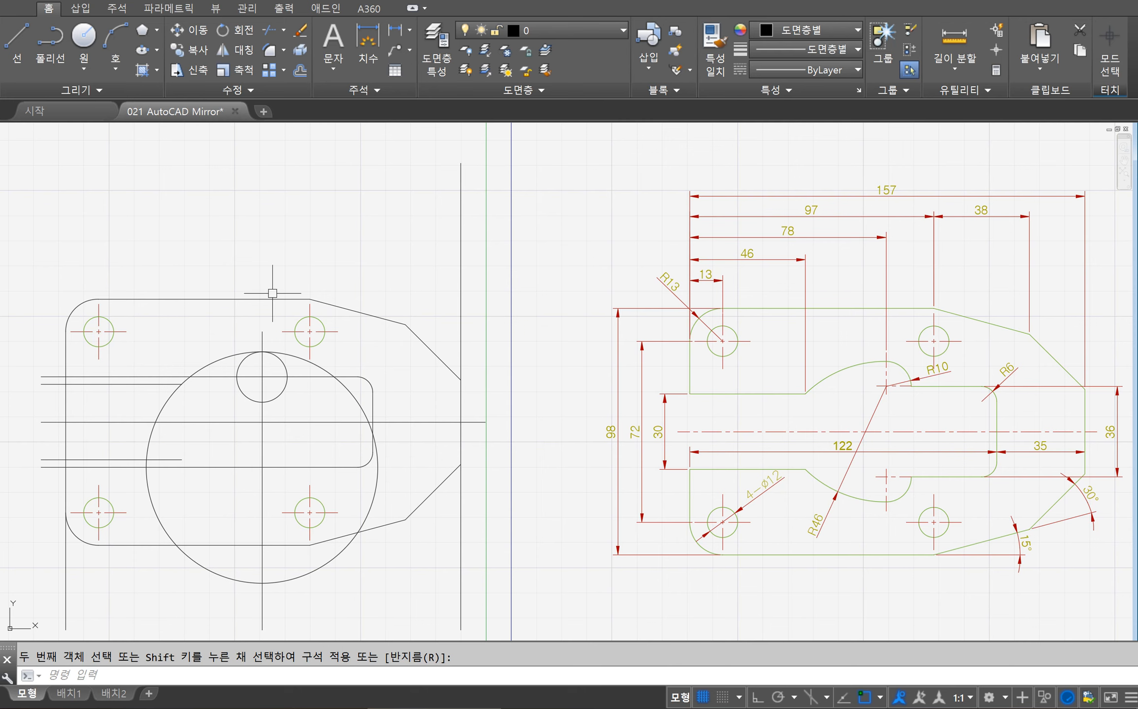
Trim the radius 10 circle to its upper right quarter, using the slot's upper edge and the vertical centre line as boundaries.
{"action": "key", "text": "Return"}
{"action": "left_click", "coordinate": [295, 377]}
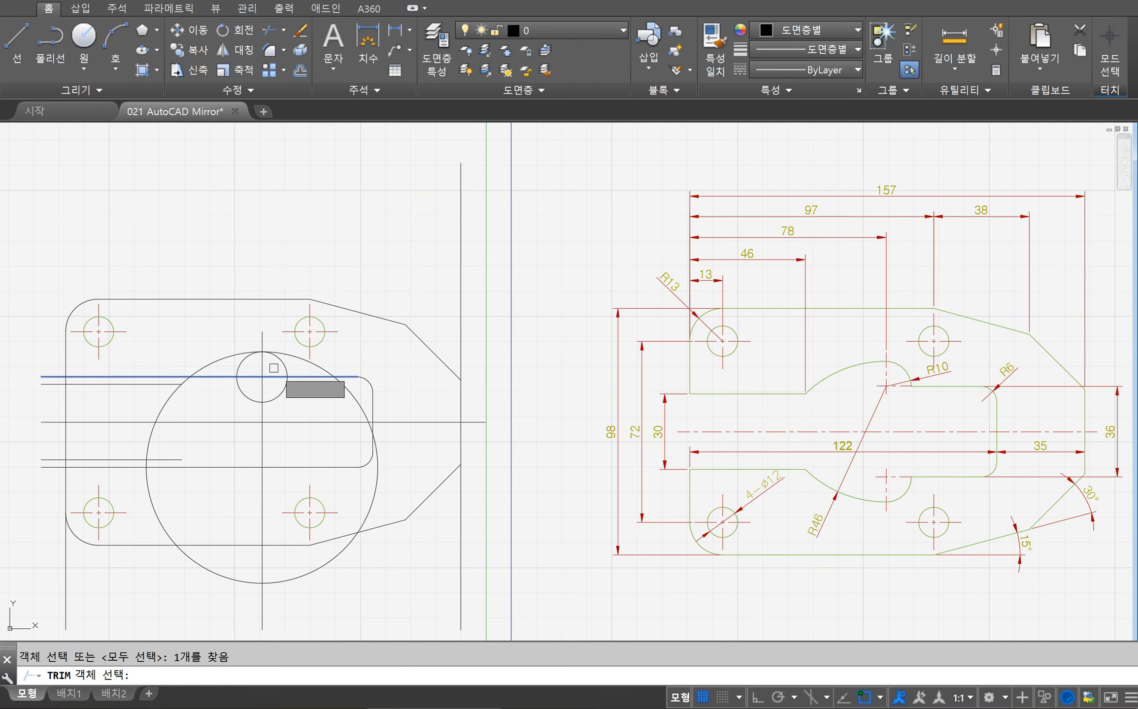
{"action": "left_click", "coordinate": [262, 363]}
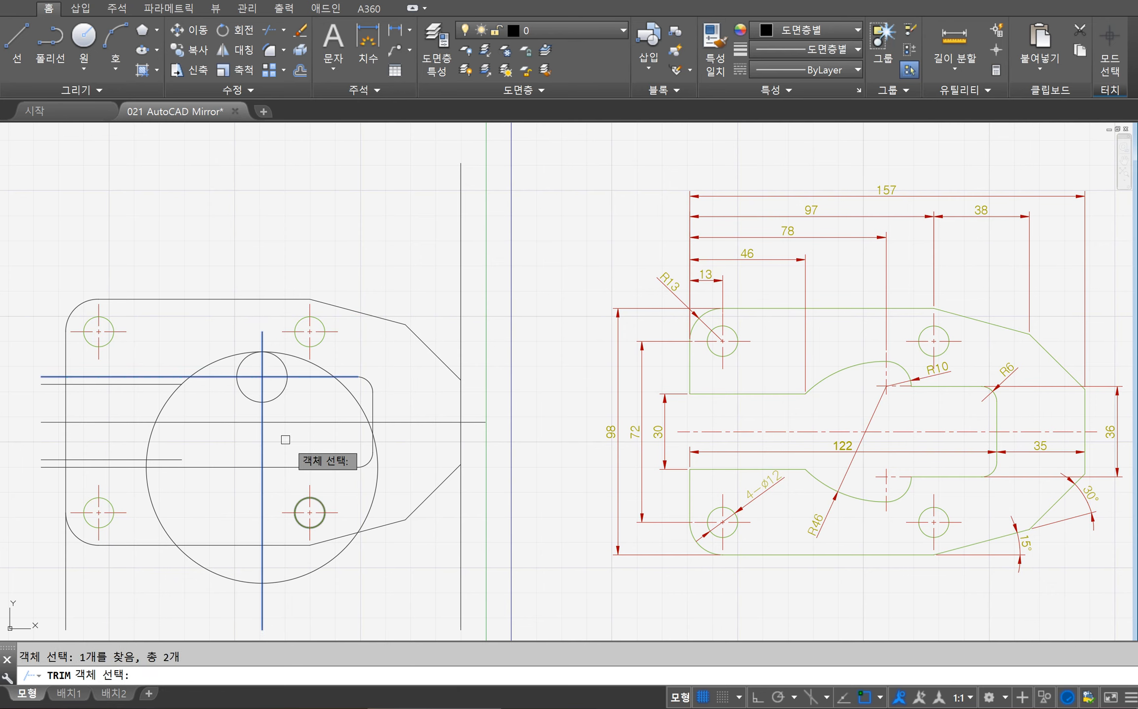
{"action": "key", "text": "Return"}
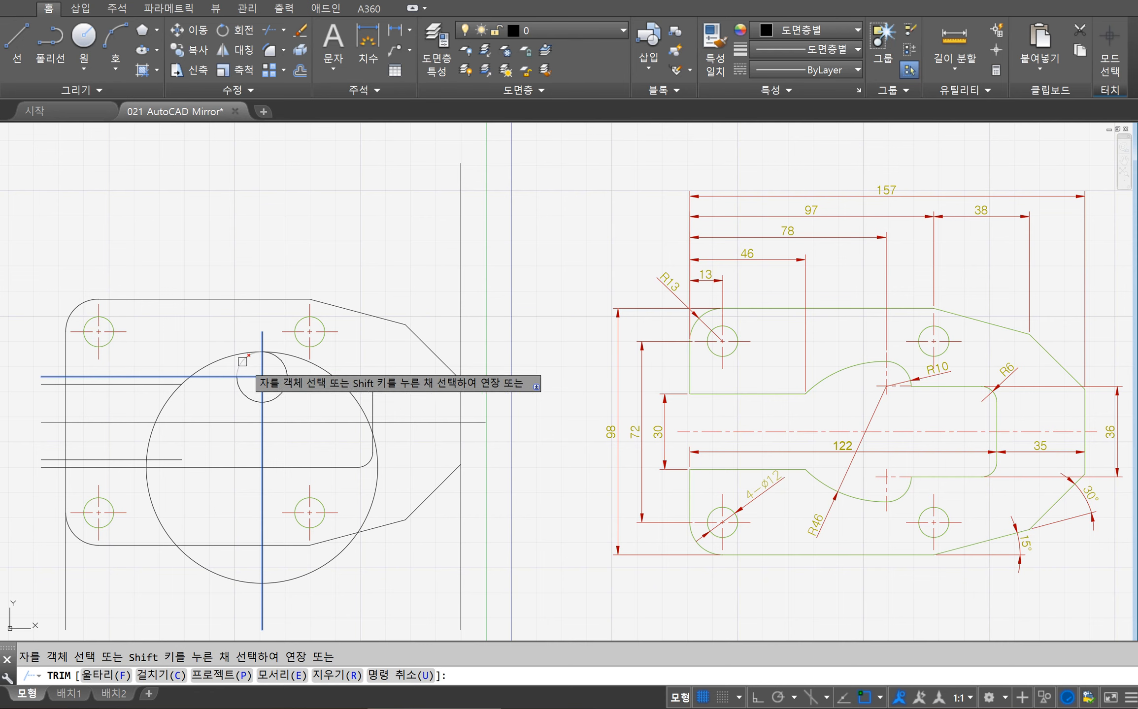
{"action": "left_click", "coordinate": [242, 400]}
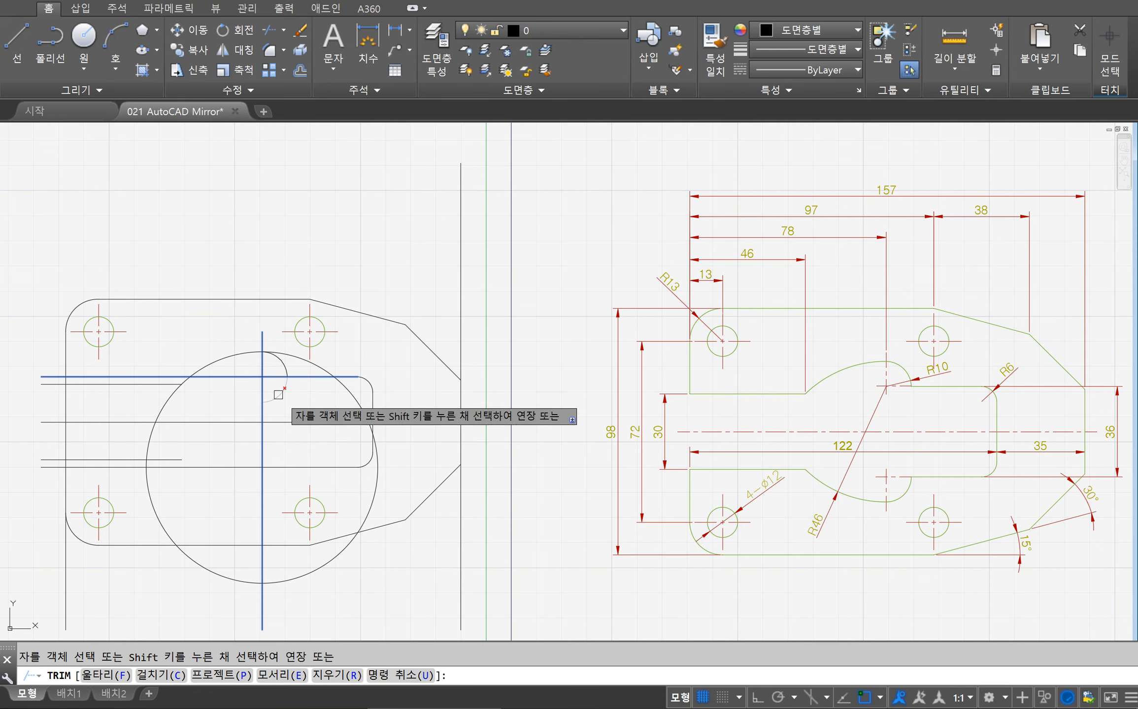
{"action": "key", "text": "Return"}
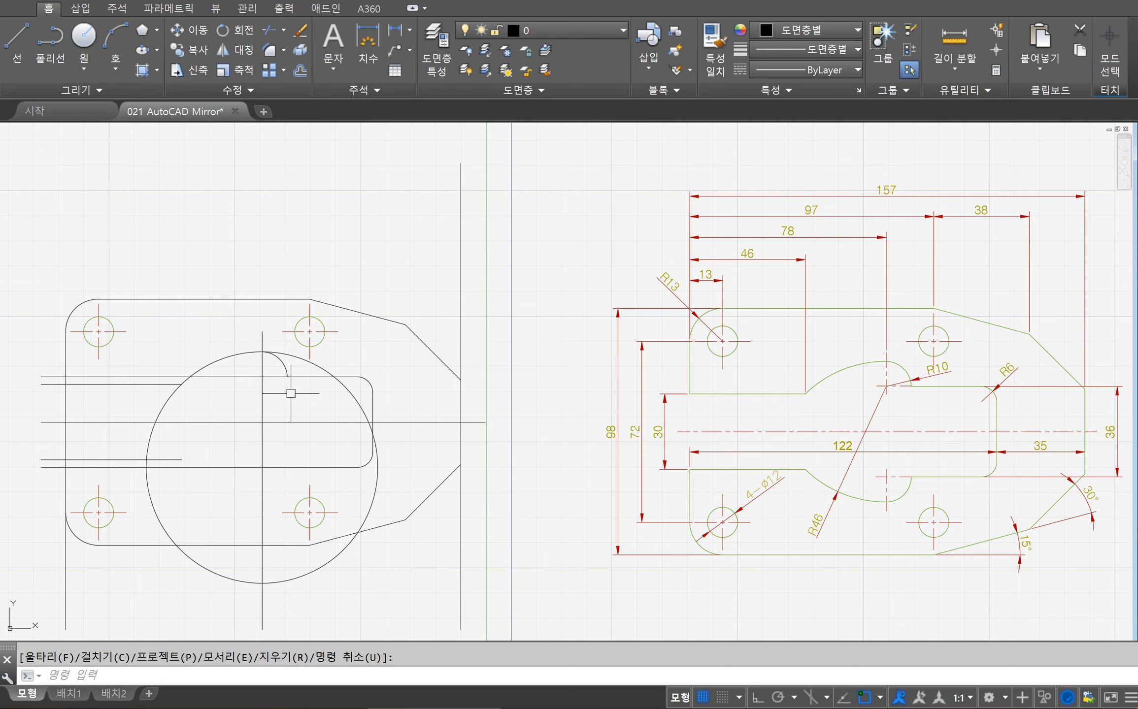
Trim the slot's upper 18 offset line to the left of the radius 10 arc.
{"action": "key", "text": "Return"}
{"action": "left_click", "coordinate": [282, 364]}
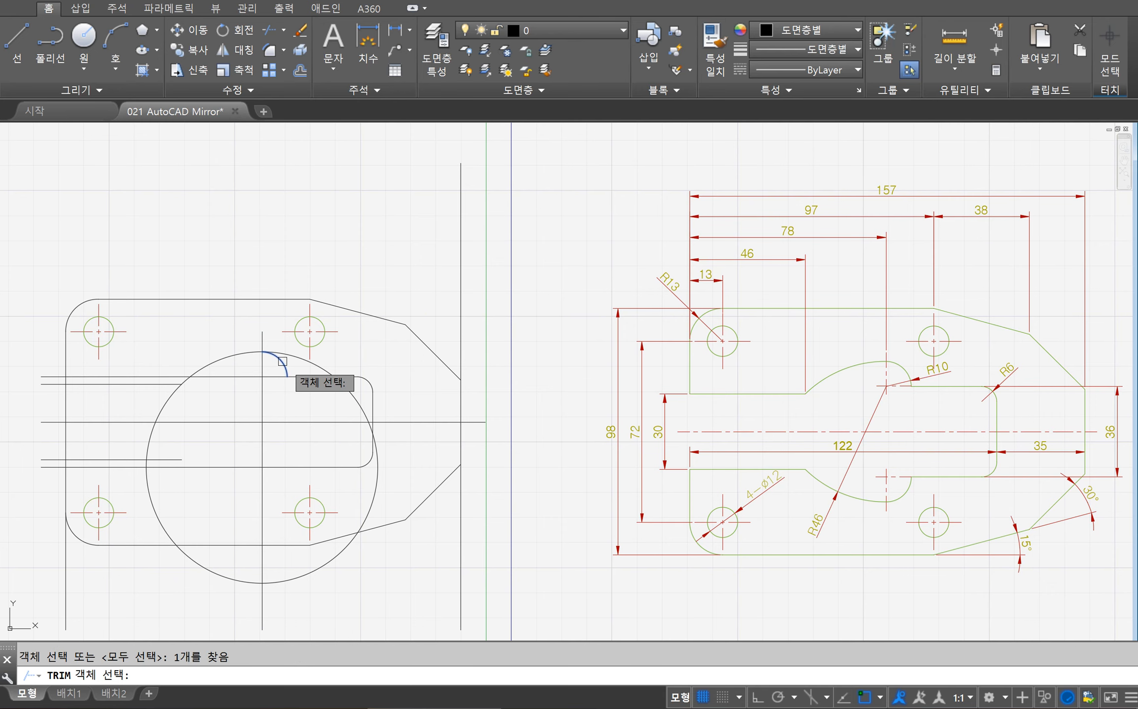
{"action": "key", "text": "Return"}
{"action": "key", "text": "Return"}
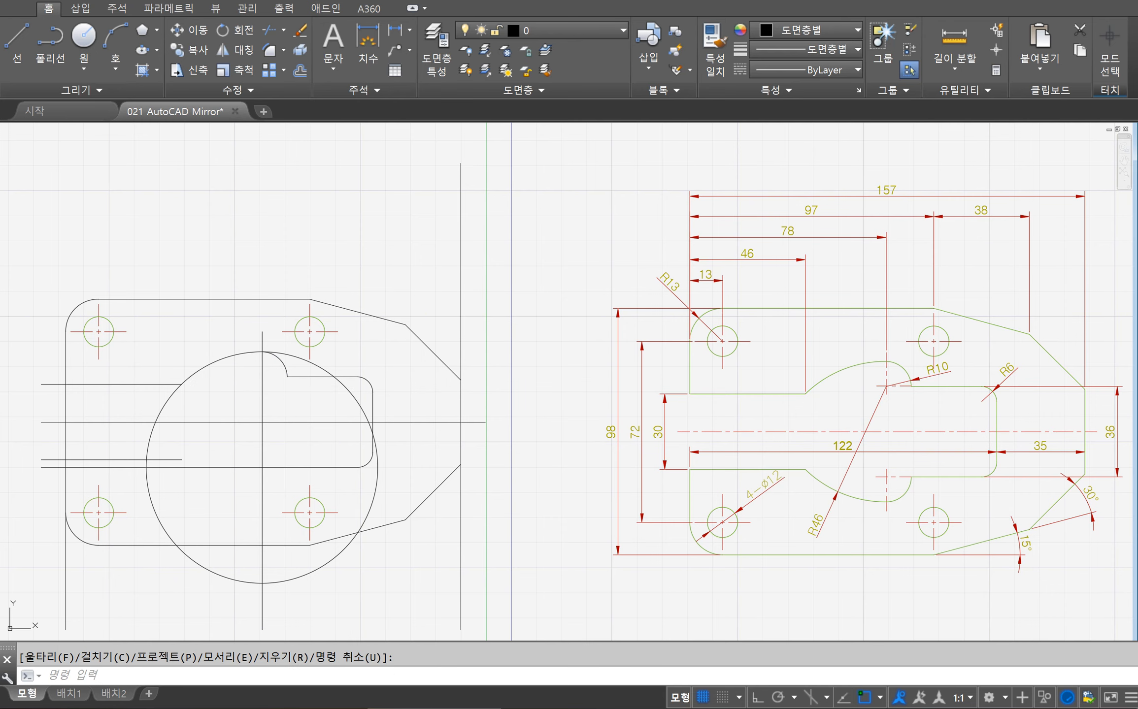
Trim the large R46 circle to its upper left arc, using the slot's upper left line and the vertical centre line as boundaries.
{"action": "key", "text": "Return"}
{"action": "left_click", "coordinate": [180, 385]}
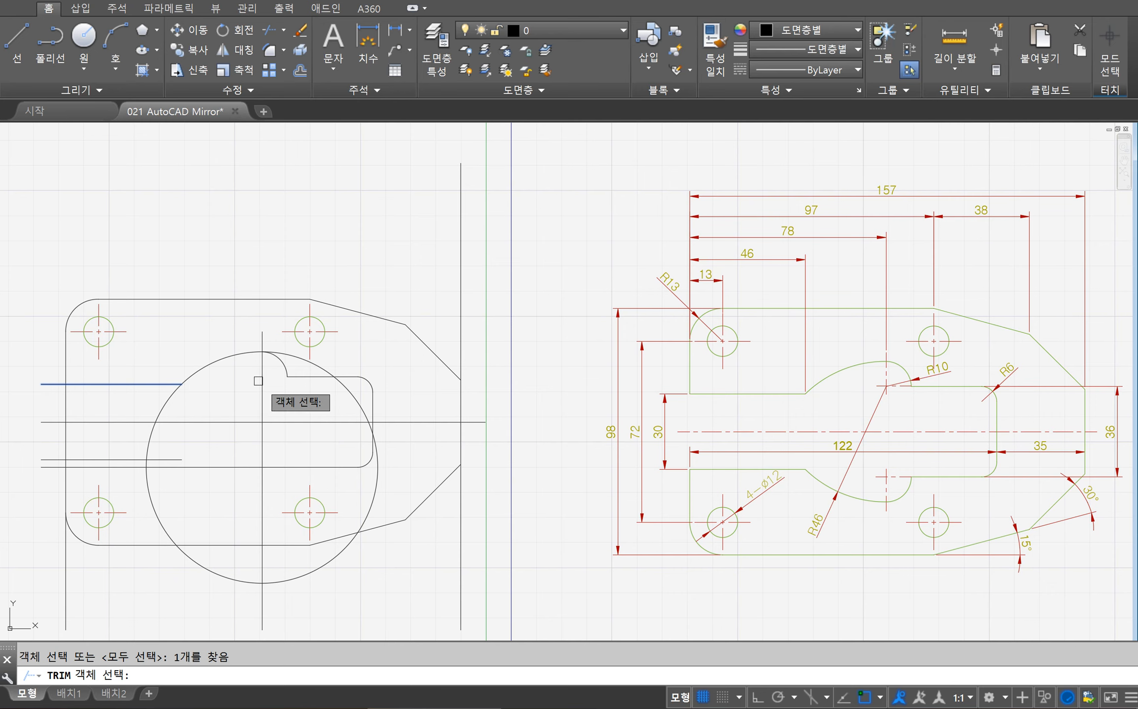
{"action": "left_click", "coordinate": [260, 382]}
{"action": "key", "text": "Return"}
{"action": "left_click", "coordinate": [165, 404]}
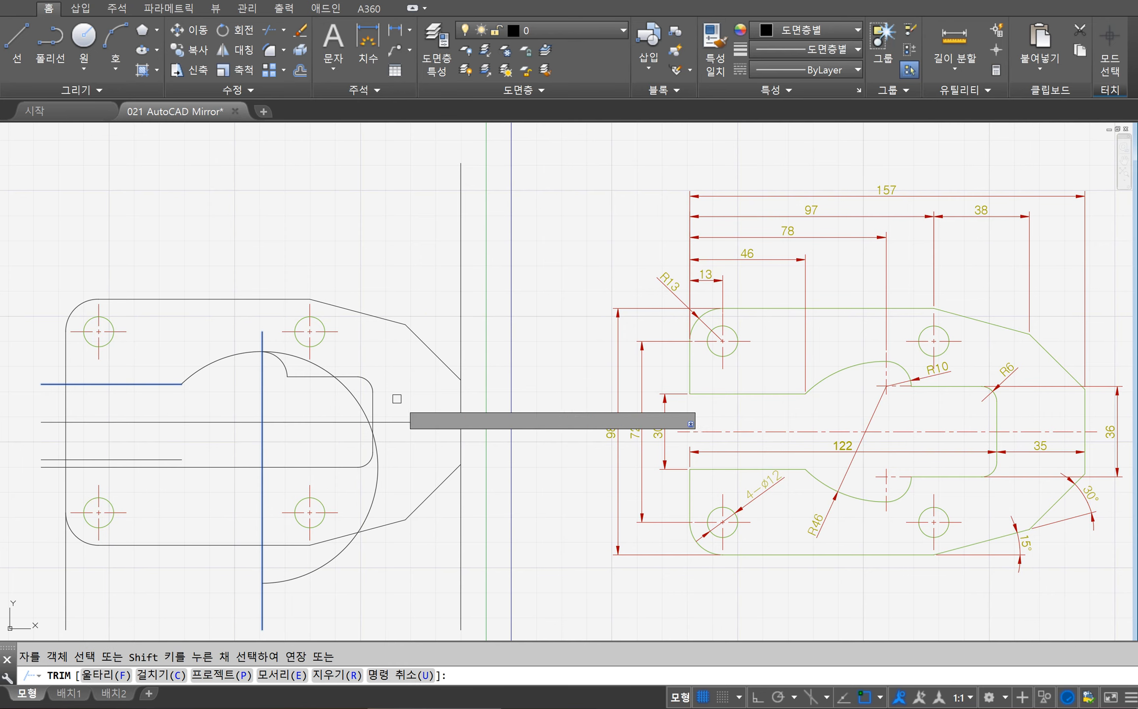
{"action": "left_click", "coordinate": [346, 388]}
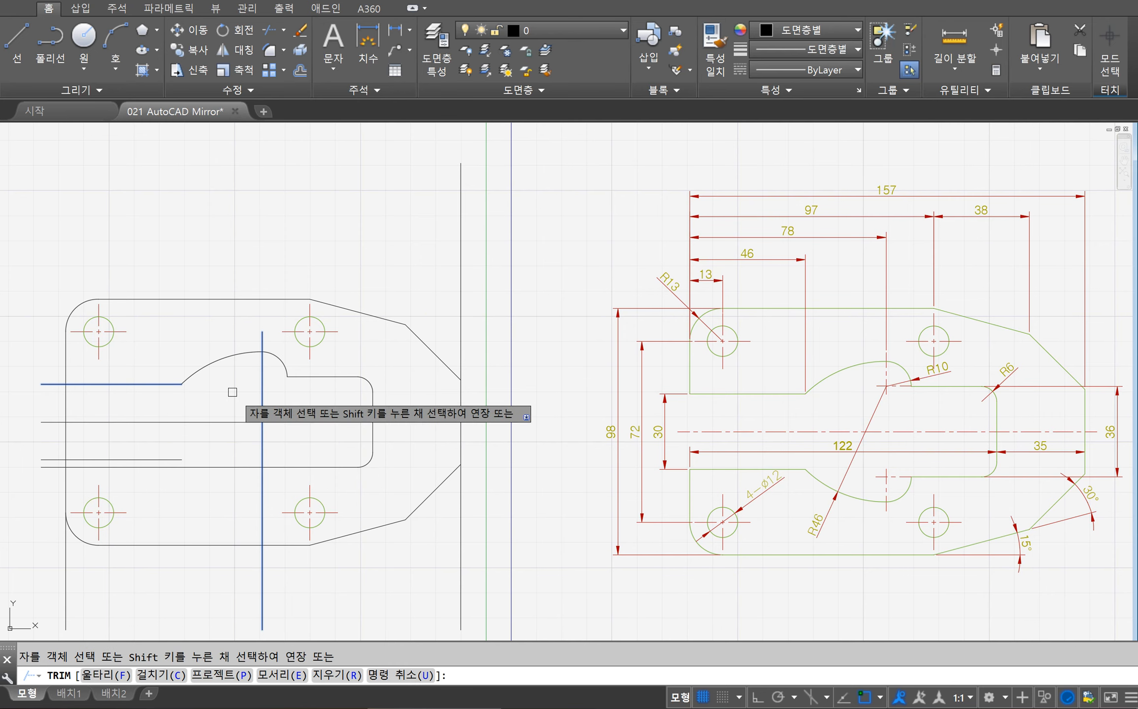
{"action": "key", "text": "Return"}
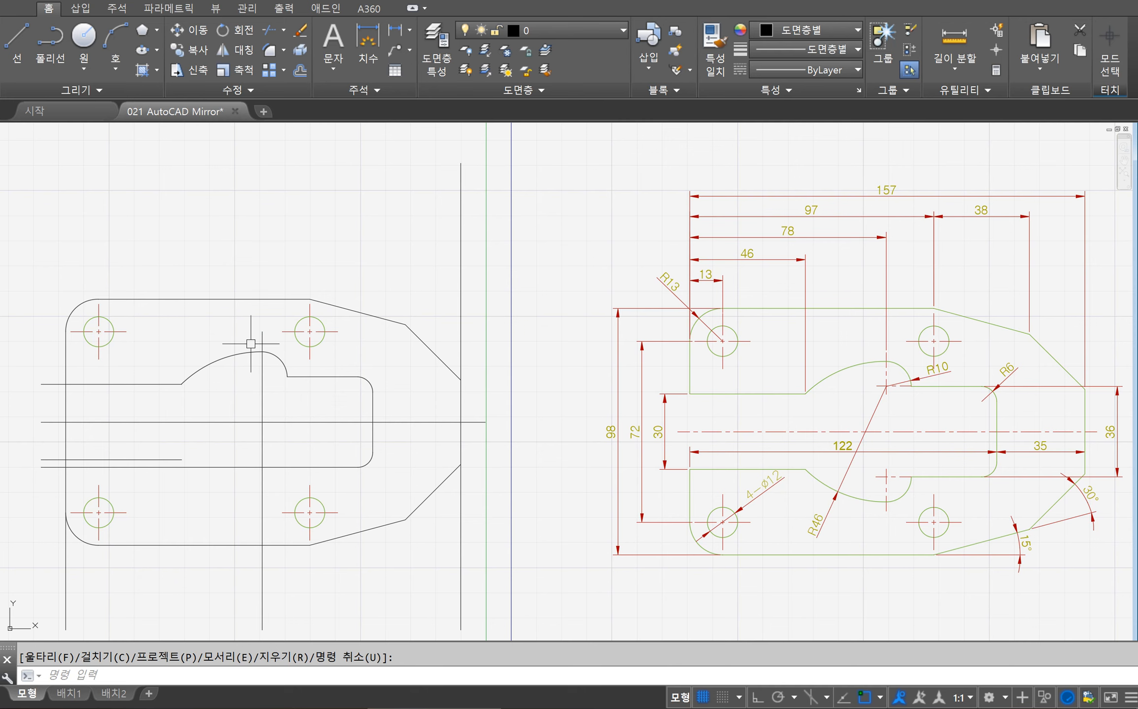
Erase the slot's lower 18 offset line and mirror the R46 and R10 arcs about the horizontal centre line, keeping the originals.
{"action": "left_click", "coordinate": [239, 468]}
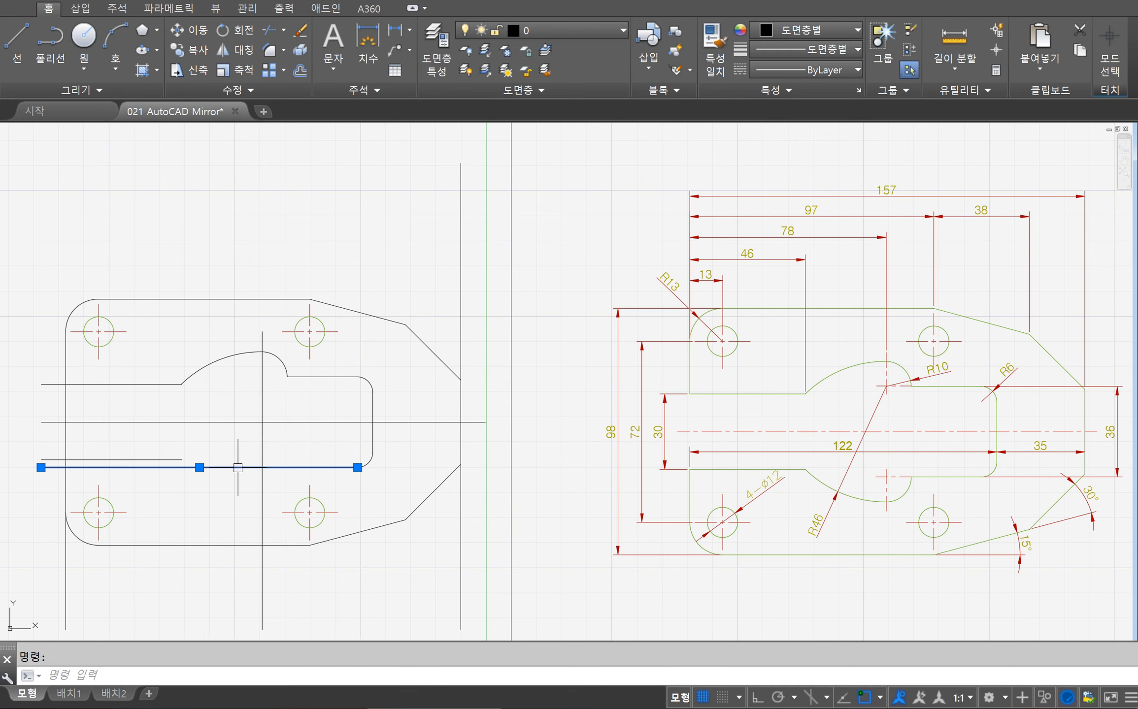
{"action": "key", "text": "Delete"}
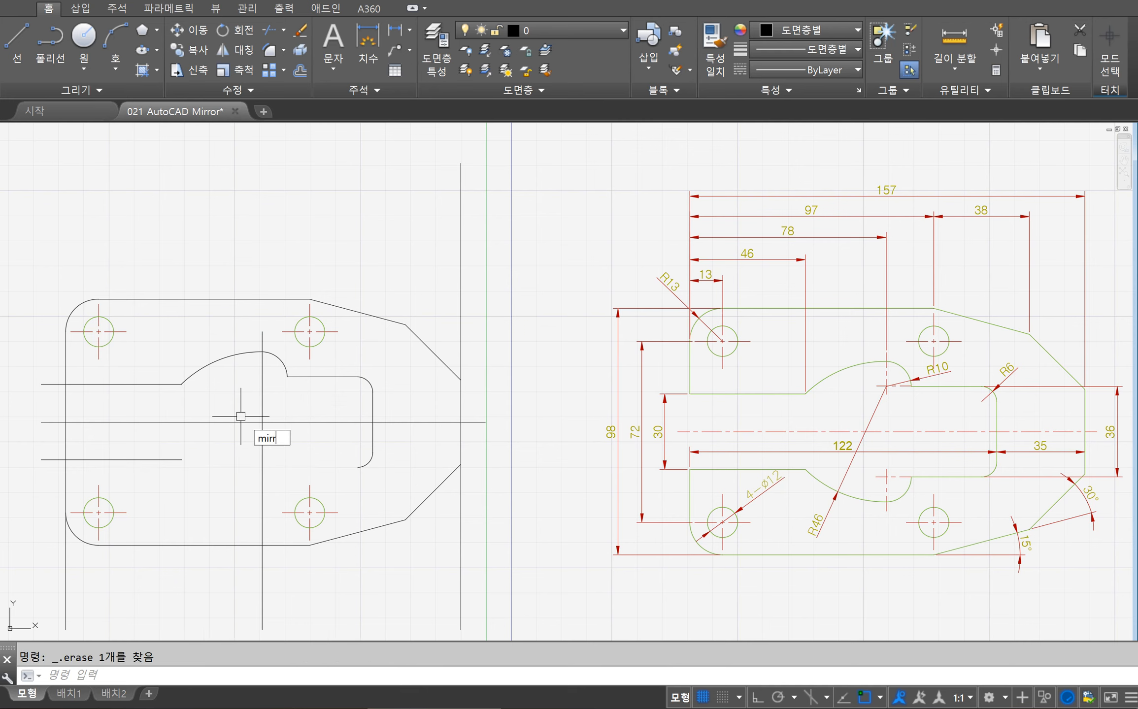
{"action": "key", "text": "Return"}
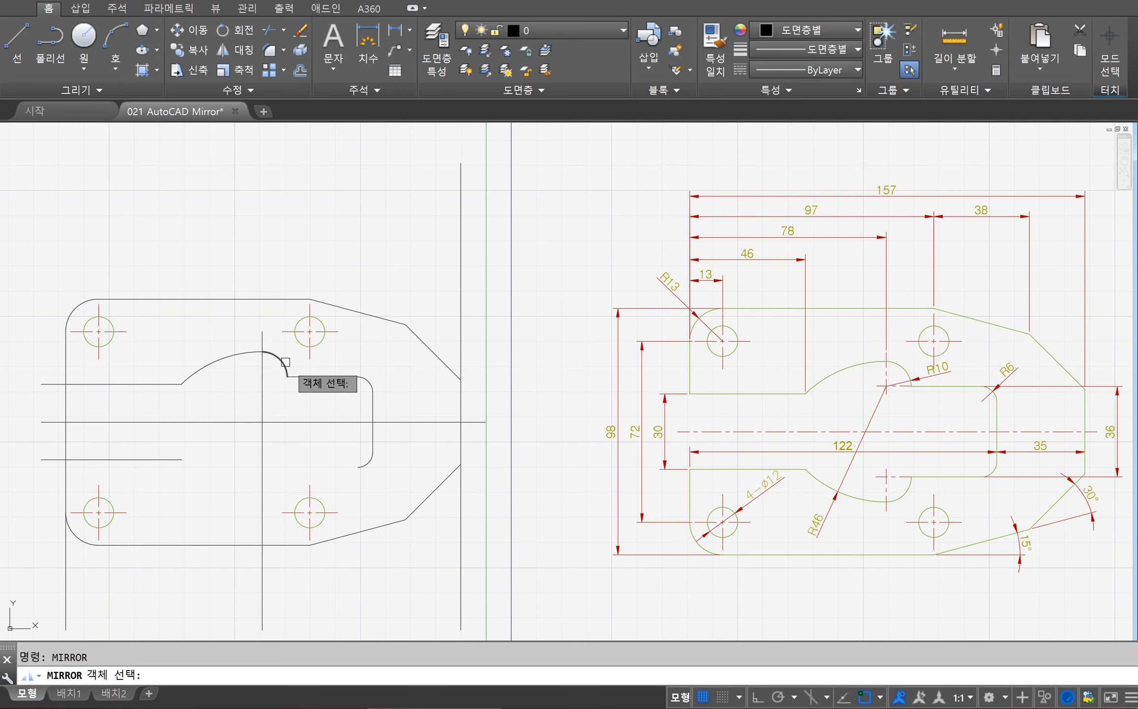
{"action": "left_click", "coordinate": [286, 363]}
{"action": "key", "text": "Return"}
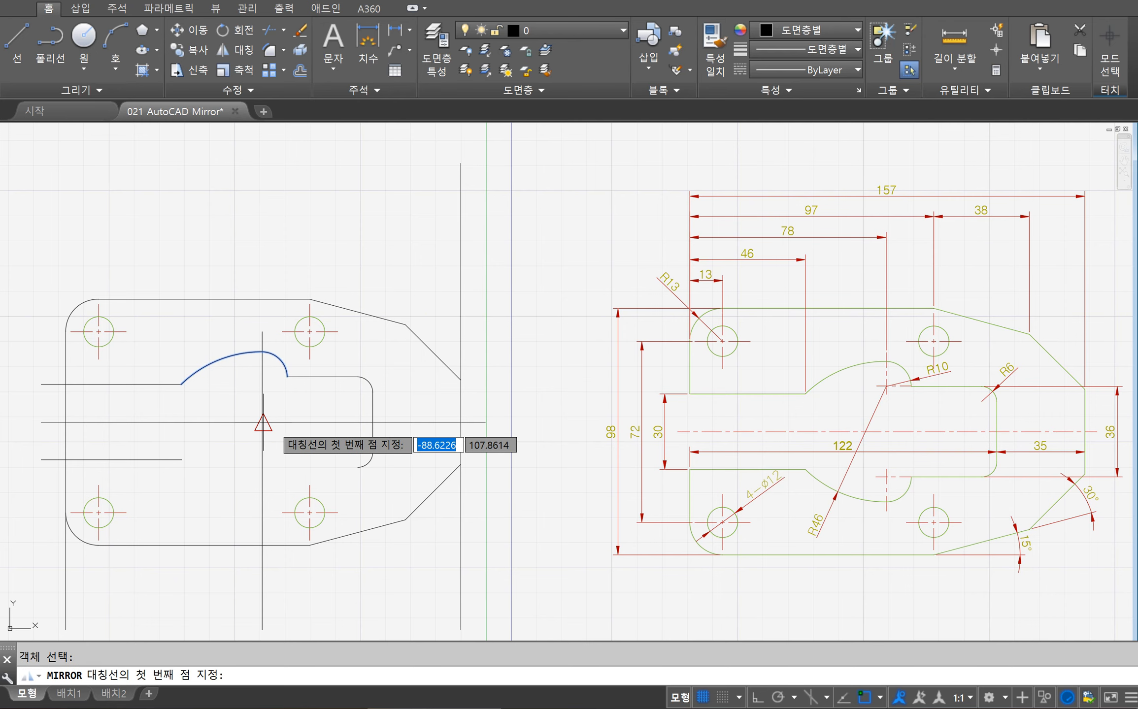
{"action": "left_click", "coordinate": [263, 422]}
{"action": "left_click", "coordinate": [366, 426]}
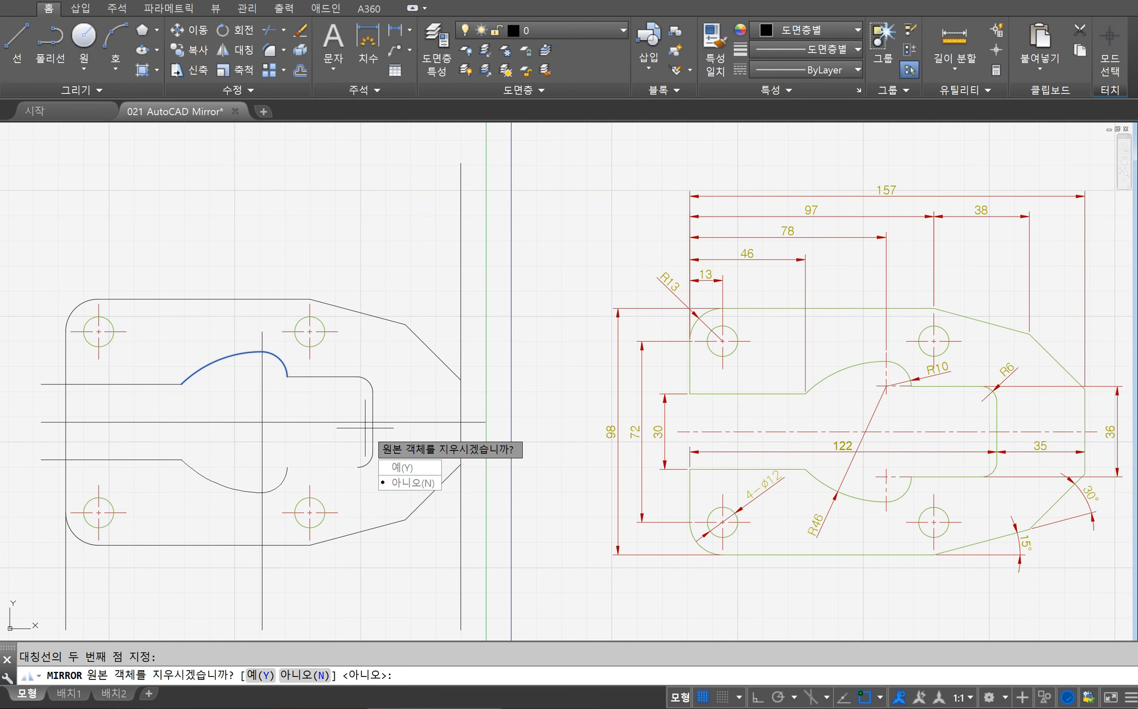
{"action": "key", "text": "Return"}
Mirror the slot's upper right horizontal edge about the horizontal centre line, keeping the original.
{"action": "key", "text": "Return"}
{"action": "left_click", "coordinate": [321, 377]}
{"action": "key", "text": "Return"}
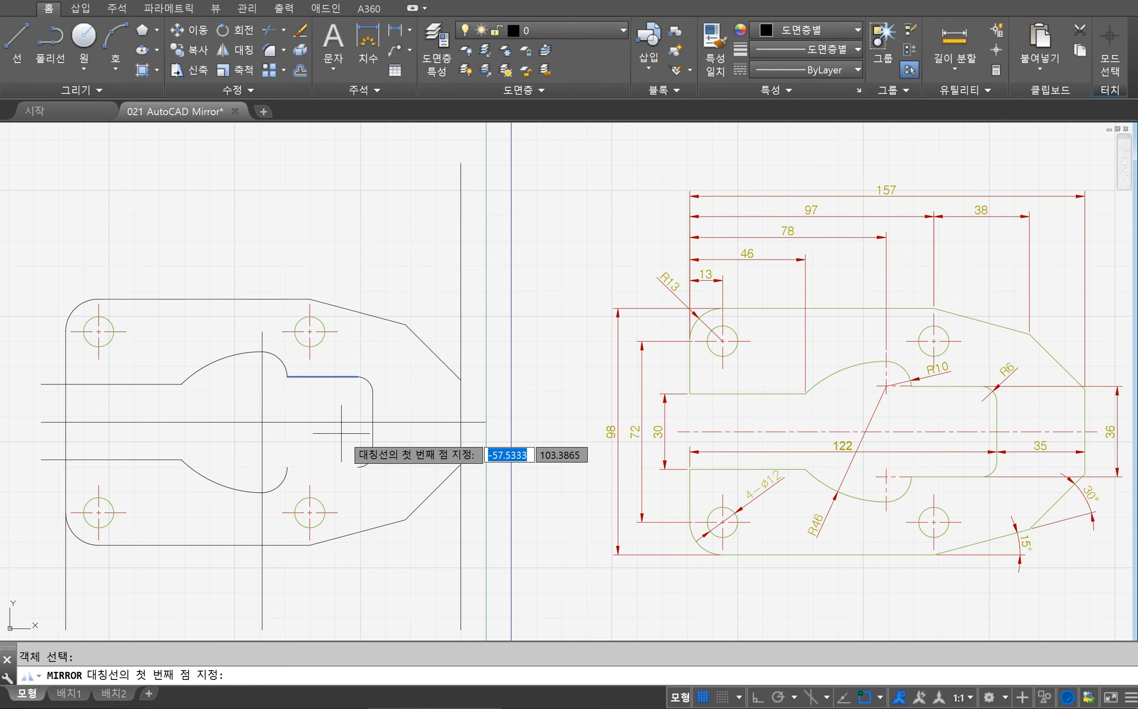
{"action": "left_click", "coordinate": [373, 423]}
{"action": "left_click", "coordinate": [446, 424]}
{"action": "key", "text": "Return"}
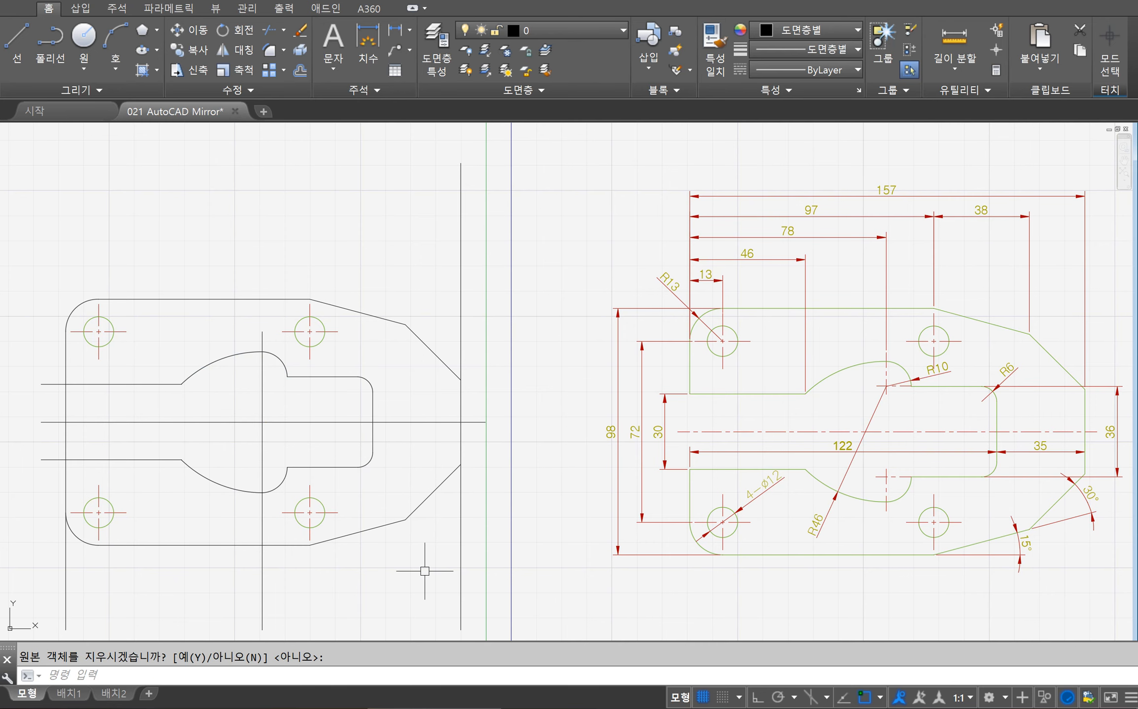
{"action": "key", "text": "Escape"}
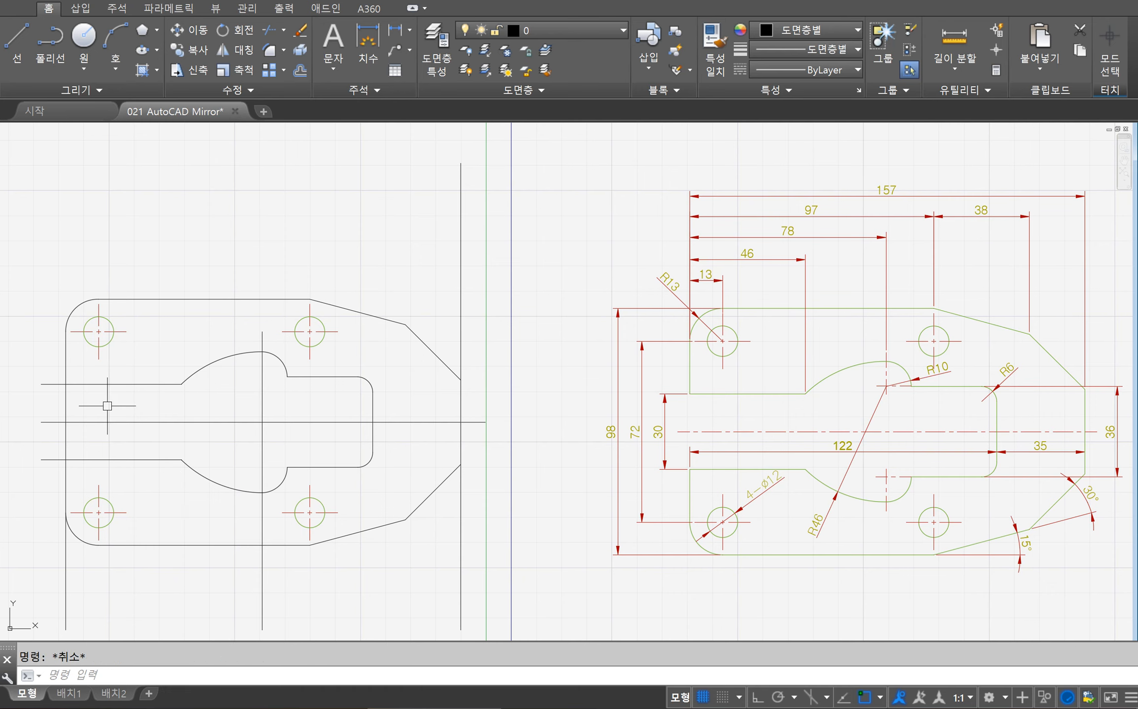
Trim away the part of the plate's left edge that crosses the slot opening, between the slot's upper and lower lines.
{"action": "type", "text": "tr"}
{"action": "key", "text": "Return"}
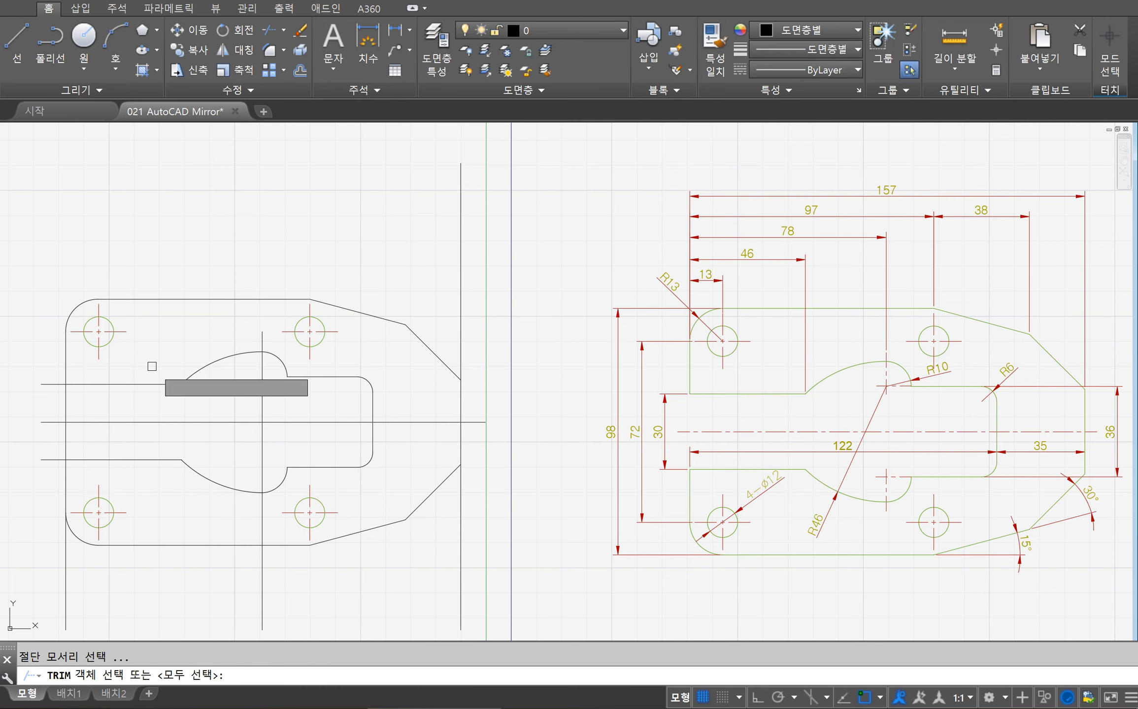
{"action": "left_click", "coordinate": [151, 365]}
{"action": "left_click", "coordinate": [116, 475]}
{"action": "key", "text": "Return"}
{"action": "left_click", "coordinate": [60, 399]}
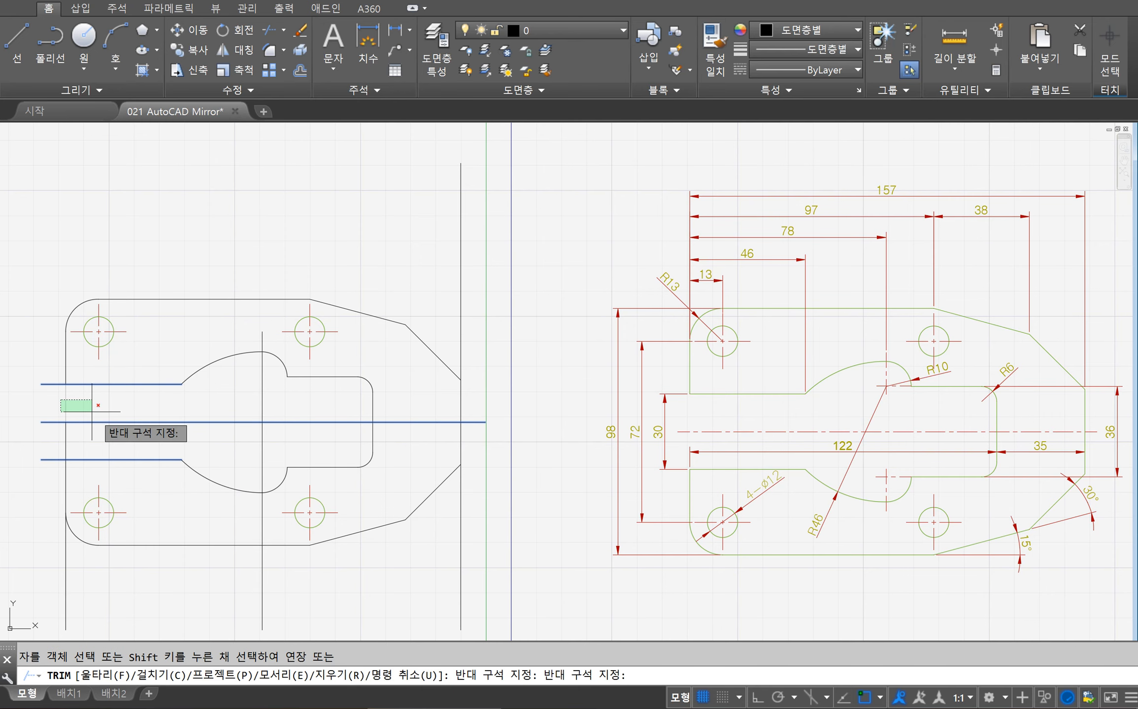
{"action": "left_click", "coordinate": [94, 411]}
{"action": "left_click", "coordinate": [93, 435]}
{"action": "left_click", "coordinate": [48, 448]}
{"action": "key", "text": "Return"}
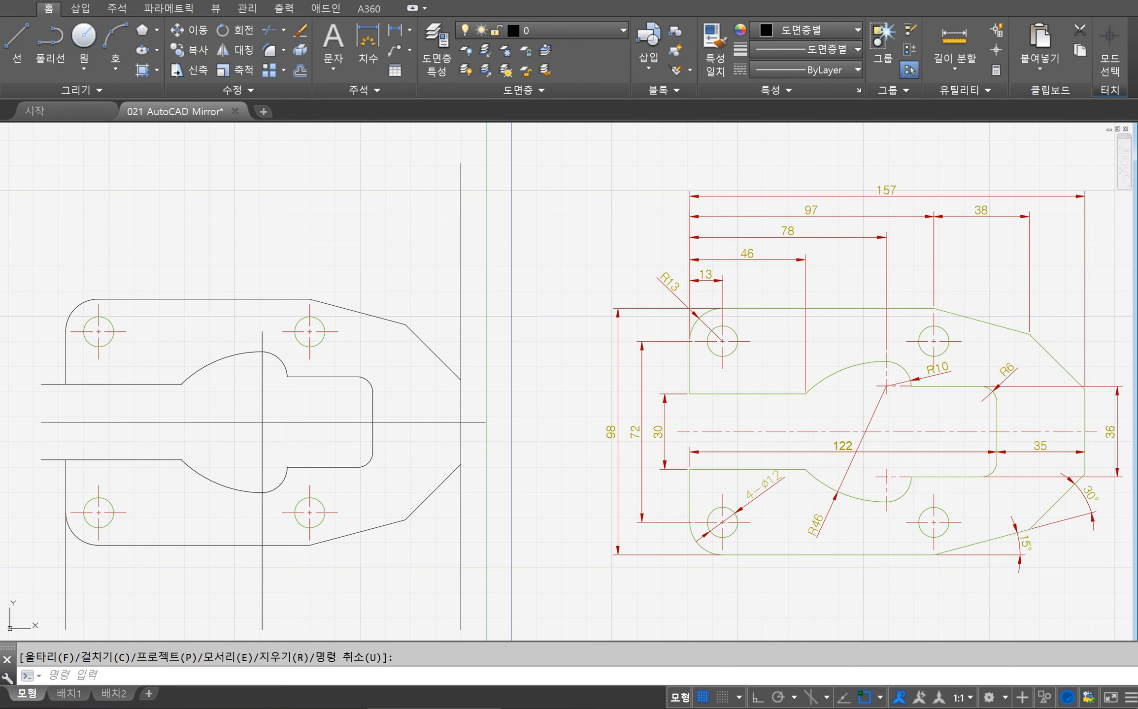
Trim the overhanging ends of the slot's upper and lower lines at the plate's left edge.
{"action": "key", "text": "Return"}
{"action": "left_click", "coordinate": [78, 371]}
{"action": "left_click", "coordinate": [53, 488]}
{"action": "key", "text": "Return"}
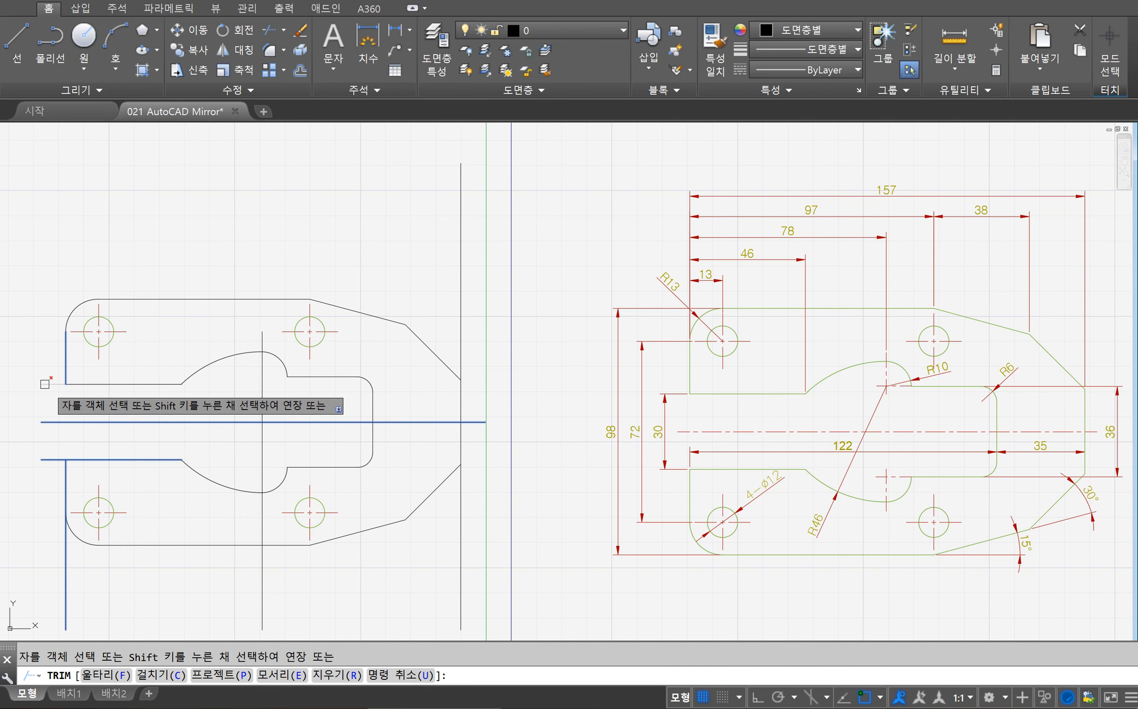
{"action": "left_click", "coordinate": [51, 352]}
{"action": "left_click", "coordinate": [33, 393]}
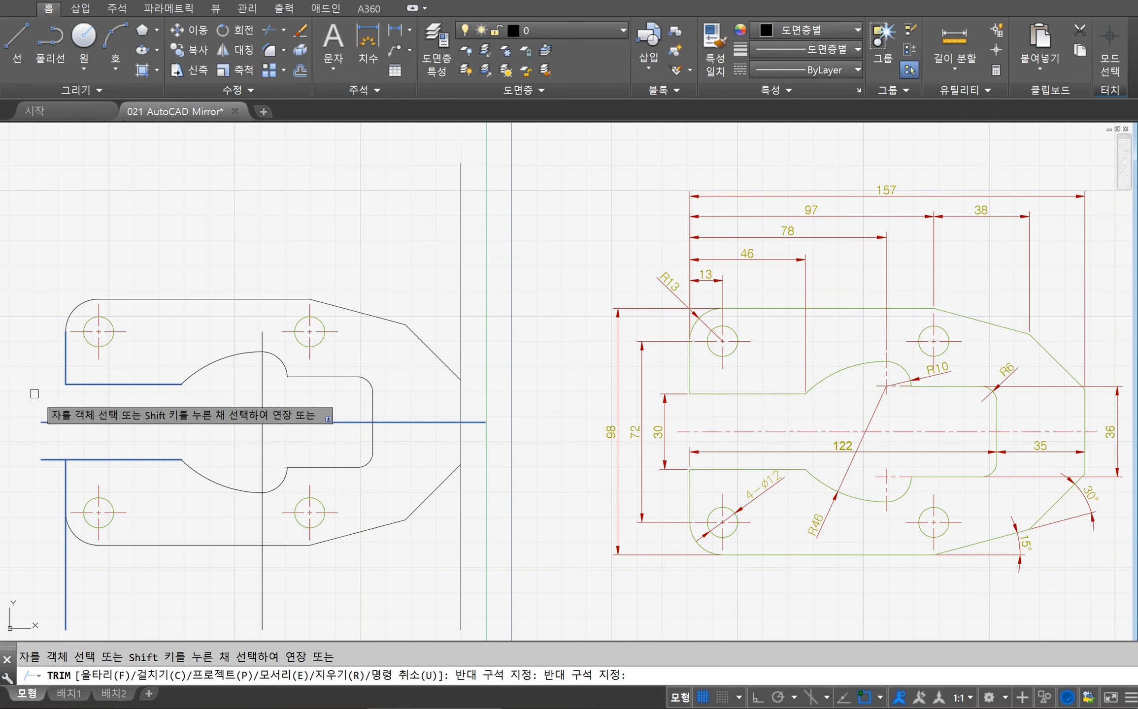
{"action": "left_click", "coordinate": [53, 439]}
{"action": "left_click", "coordinate": [17, 485]}
{"action": "key", "text": "Return"}
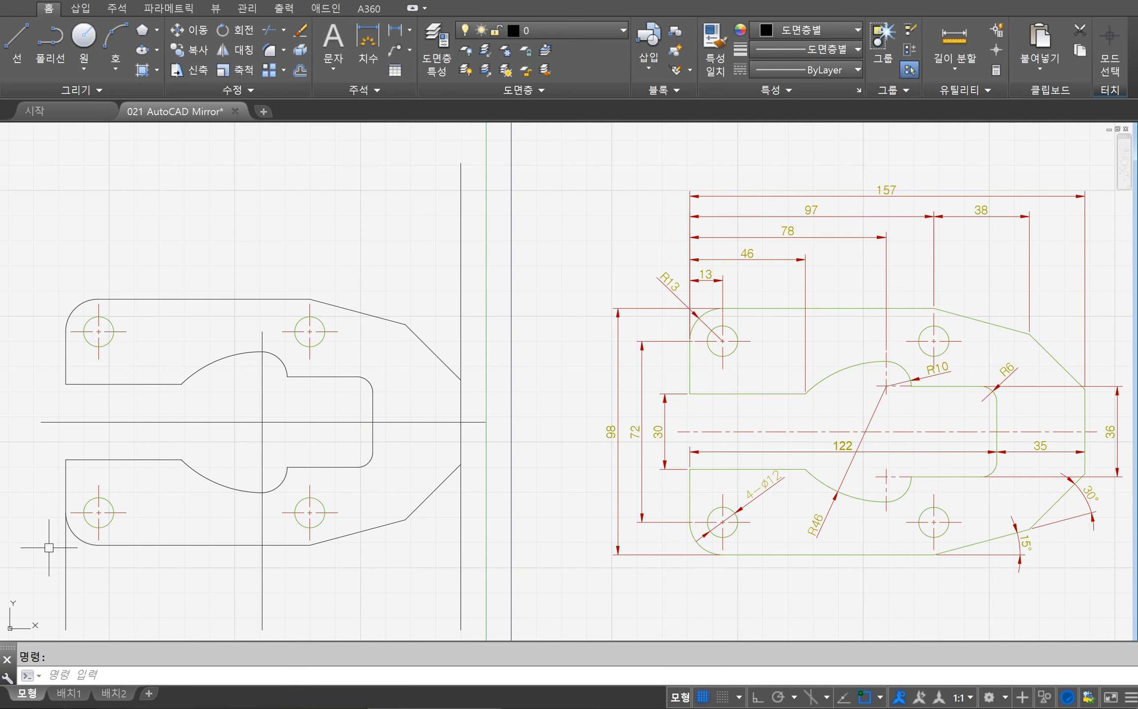
Trim the left vertical line below the plate's lower left corner fillet.
{"action": "key", "text": "Return"}
{"action": "left_click", "coordinate": [74, 533]}
{"action": "key", "text": "Return"}
{"action": "left_click", "coordinate": [65, 567]}
{"action": "key", "text": "Return"}
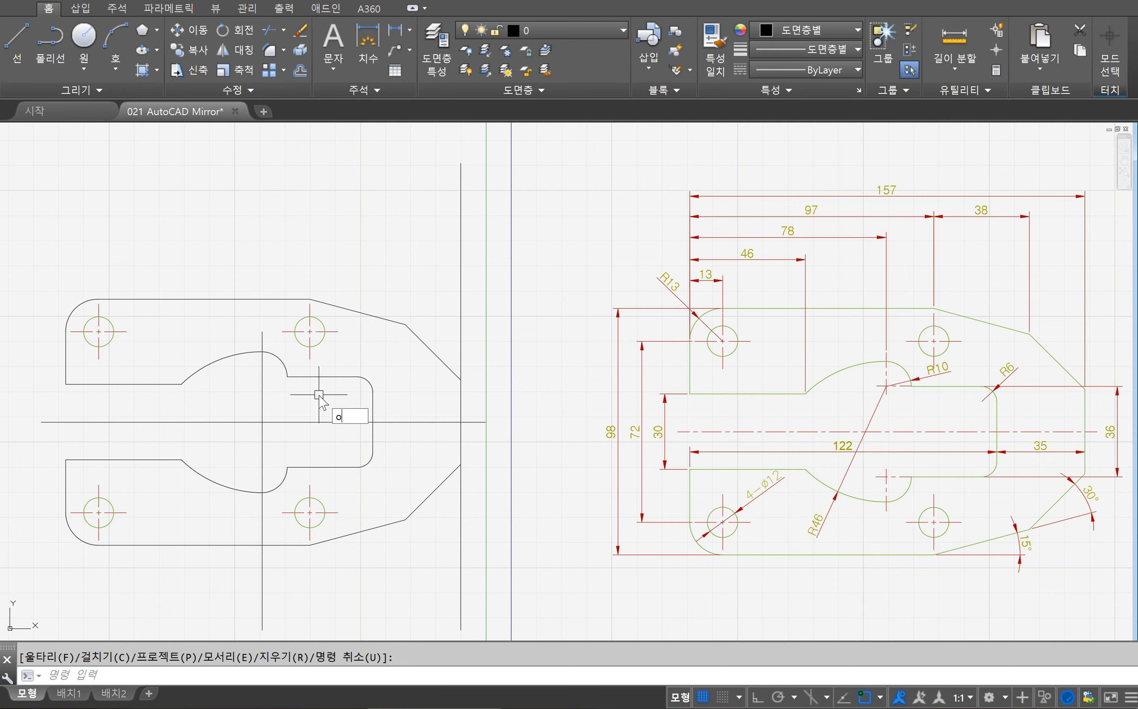
Offset the slot's upper right horizontal edge 5 downwards, into the slot.
{"action": "type", "text": "offset"}
{"action": "key", "text": "Return"}
{"action": "key", "text": "Return"}
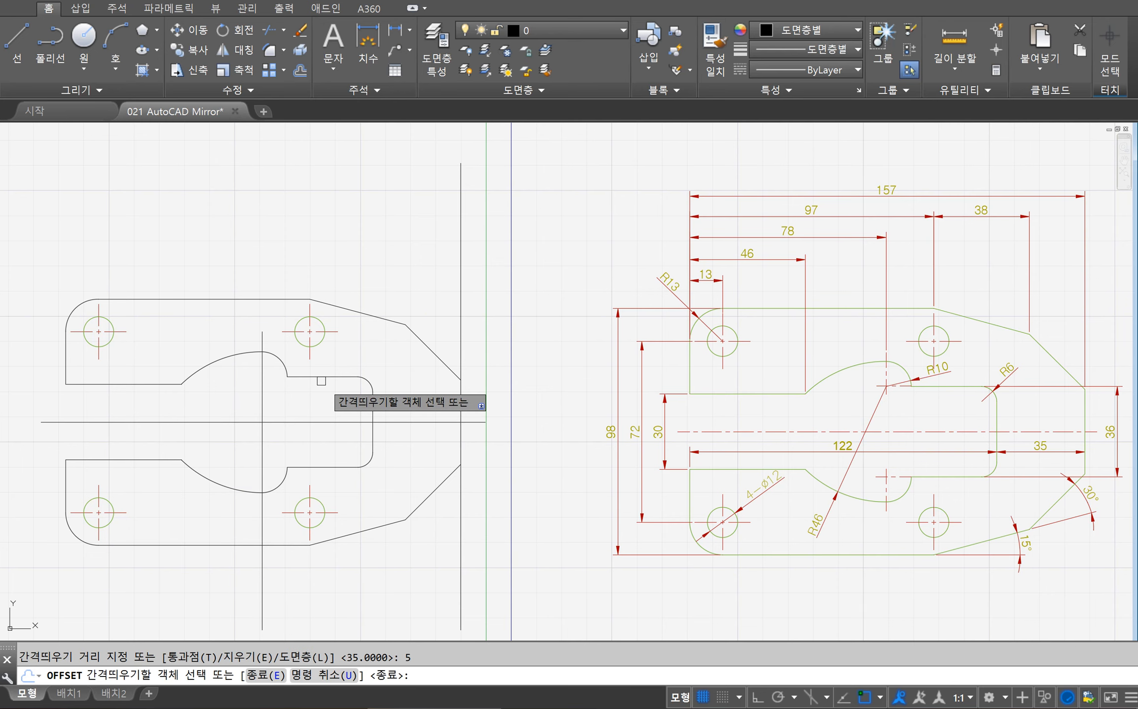
{"action": "left_click", "coordinate": [311, 377]}
{"action": "left_click", "coordinate": [311, 399]}
{"action": "key", "text": "Return"}
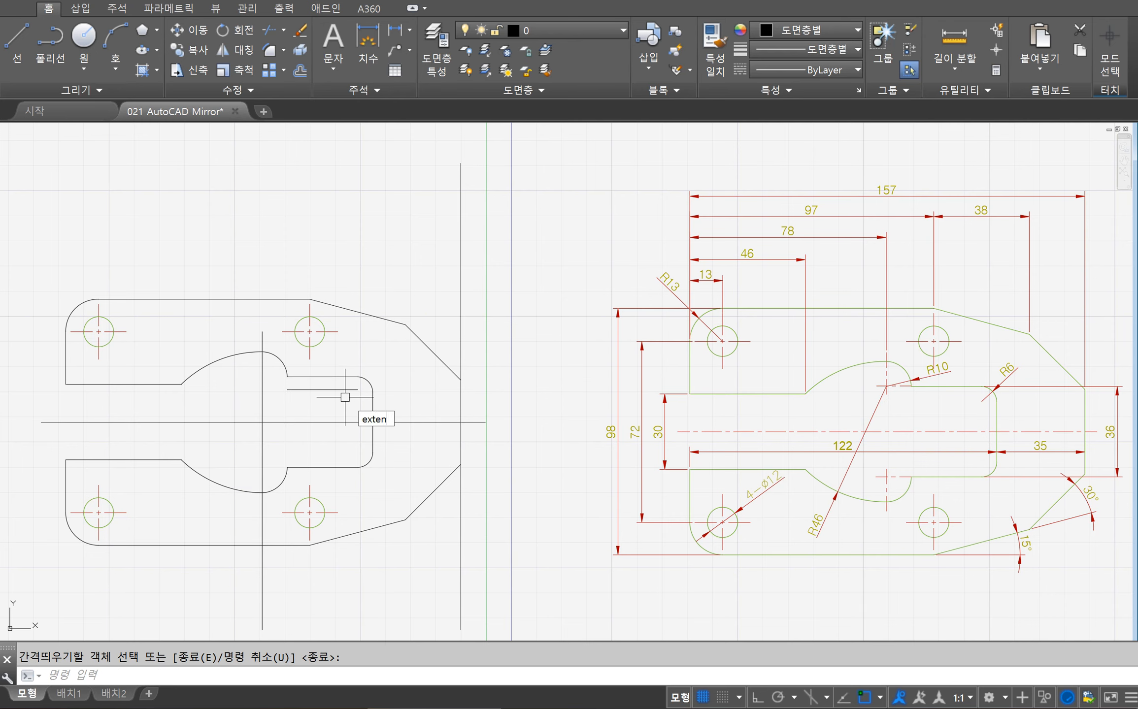
Extend the new offset line leftwards to the vertical centre line of the R10 arc.
{"action": "type", "text": "ex"}
{"action": "key", "text": "Return"}
{"action": "left_click", "coordinate": [262, 399]}
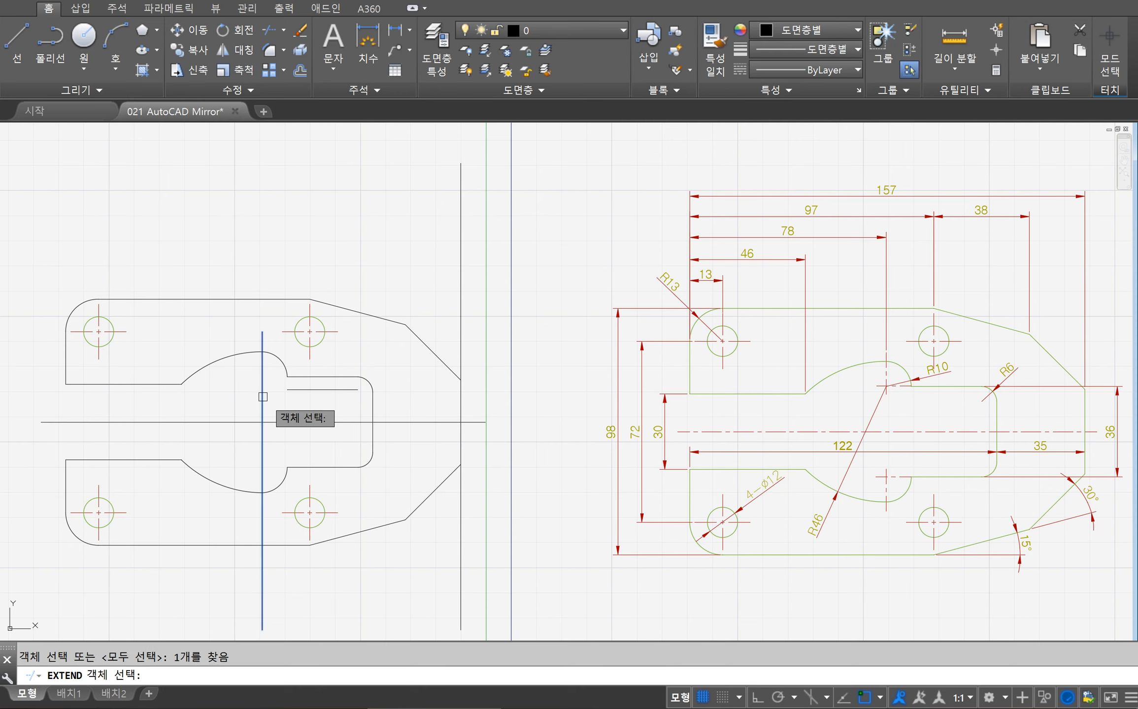
{"action": "key", "text": "Return"}
{"action": "left_click", "coordinate": [295, 389]}
{"action": "key", "text": "Return"}
Trim the vertical centre line below the horizontal offset line.
{"action": "type", "text": "t"}
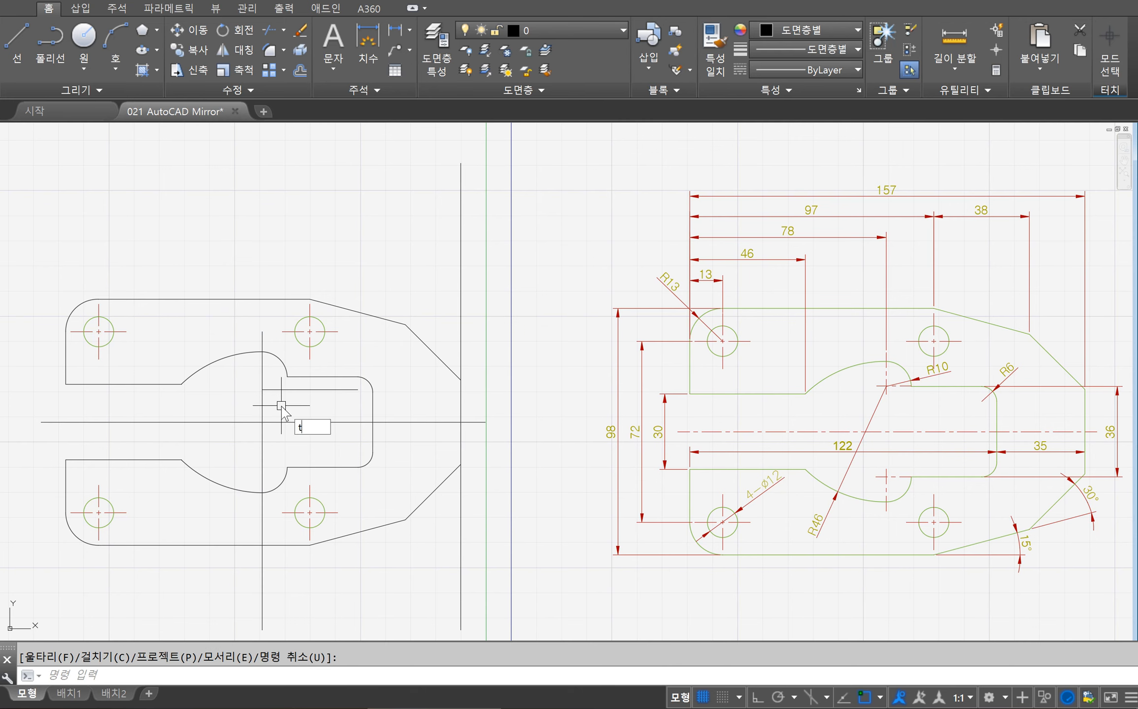
{"action": "type", "text": "rim"}
{"action": "key", "text": "Return"}
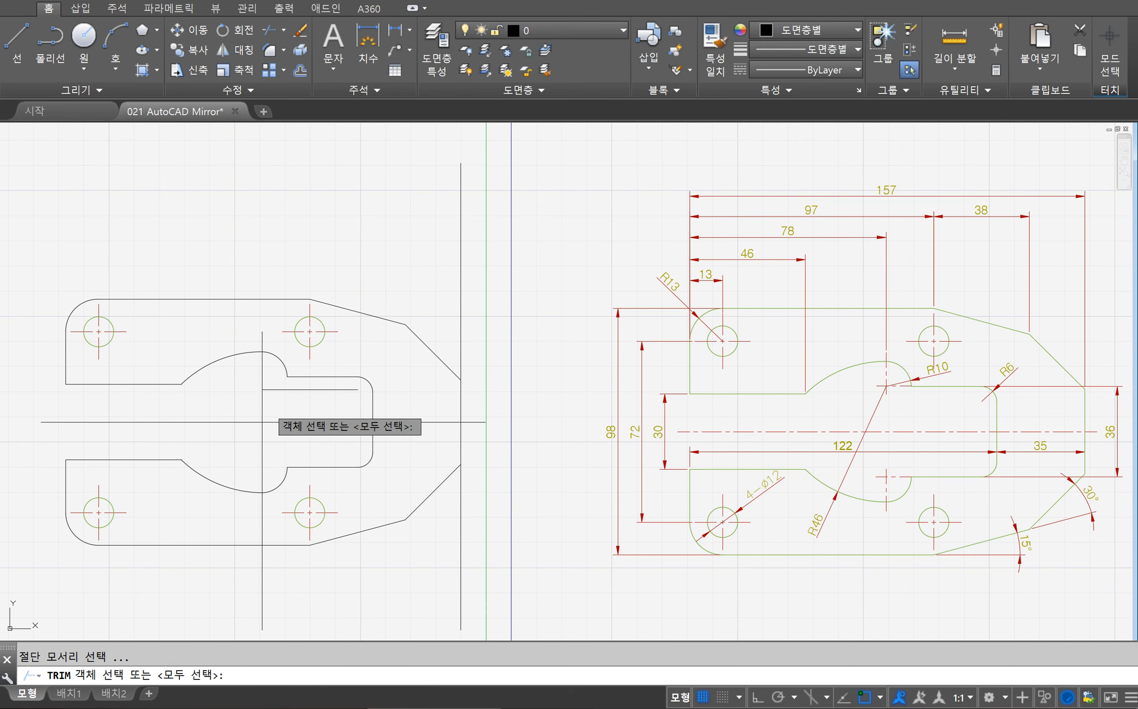
{"action": "left_click", "coordinate": [262, 402]}
{"action": "left_click", "coordinate": [293, 389]}
{"action": "key", "text": "Return"}
{"action": "left_click", "coordinate": [272, 403]}
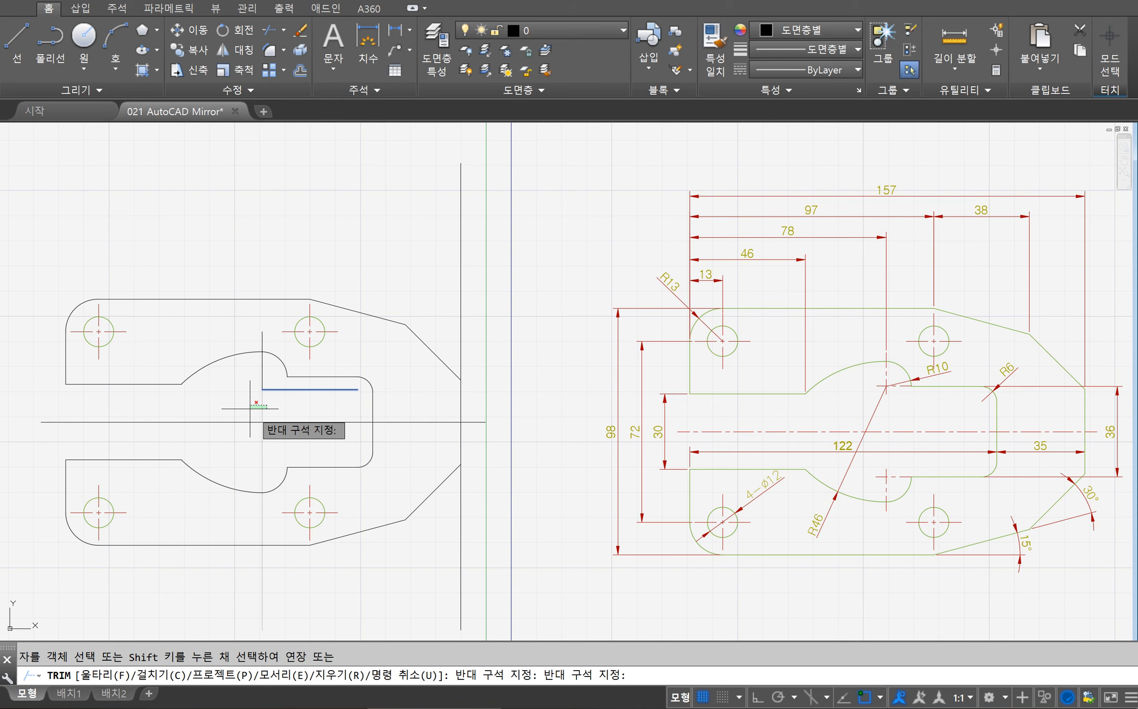
{"action": "left_click", "coordinate": [251, 408]}
{"action": "key", "text": "Return"}
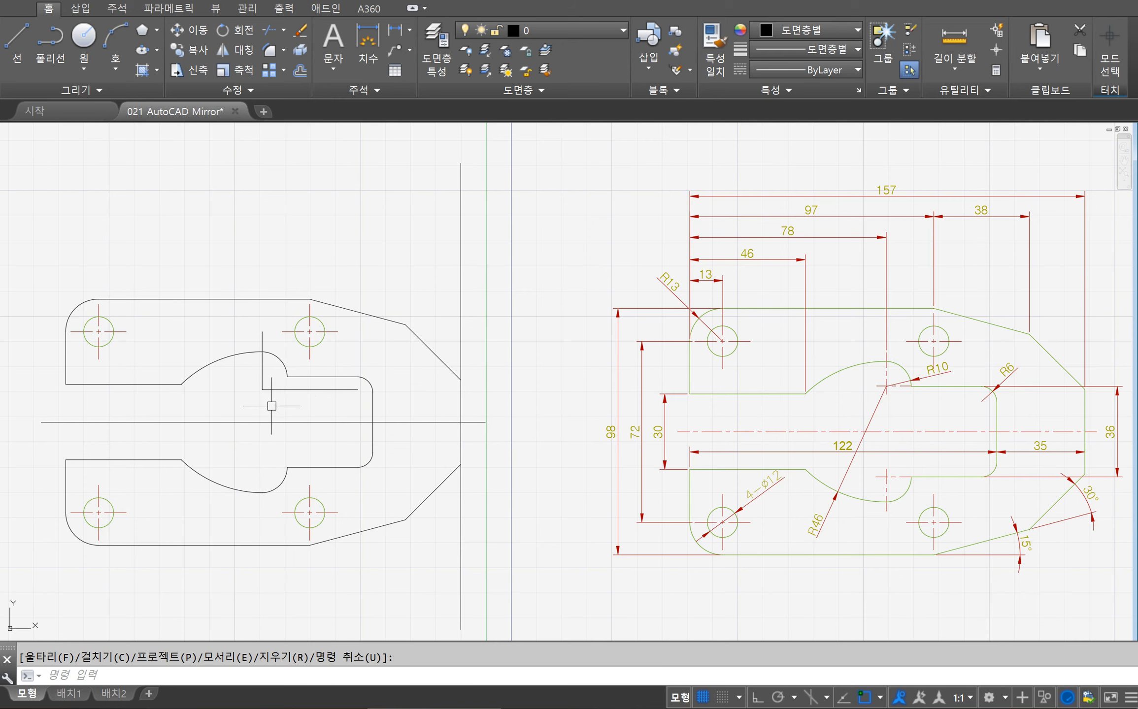
Offset the R10 arc's vertical centre line 5 to the left and its horizontal centre line 5 downwards.
{"action": "scroll", "coordinate": [270, 407], "scroll_direction": "up", "scroll_amount": 4}
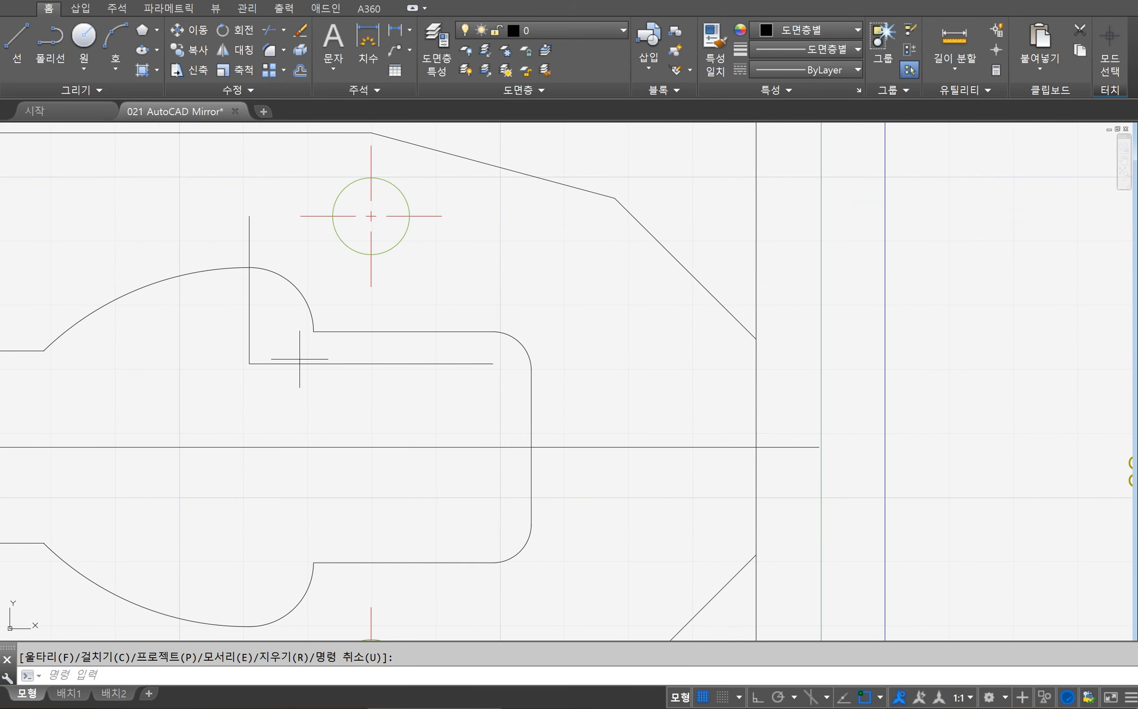
{"action": "left_click", "coordinate": [300, 359]}
{"action": "left_click", "coordinate": [248, 390]}
{"action": "key", "text": "Escape"}
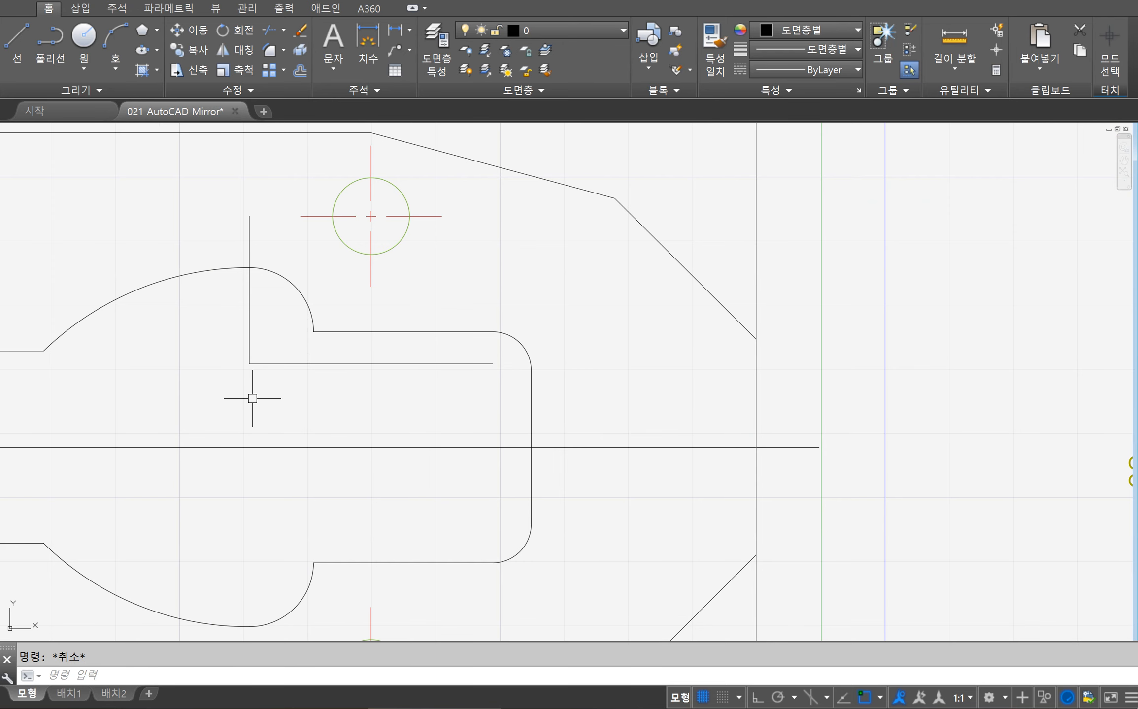
{"action": "type", "text": "offset"}
{"action": "key", "text": "Return"}
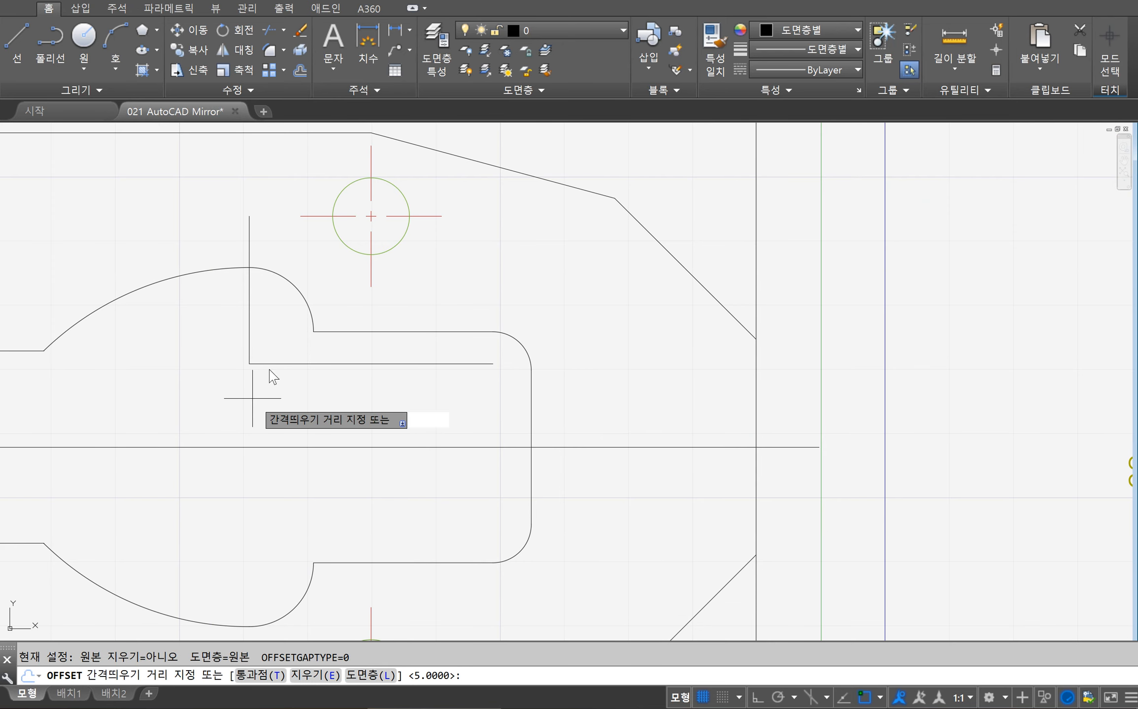
{"action": "type", "text": "5"}
{"action": "key", "text": "Return"}
{"action": "left_click", "coordinate": [249, 333]}
{"action": "left_click", "coordinate": [242, 333]}
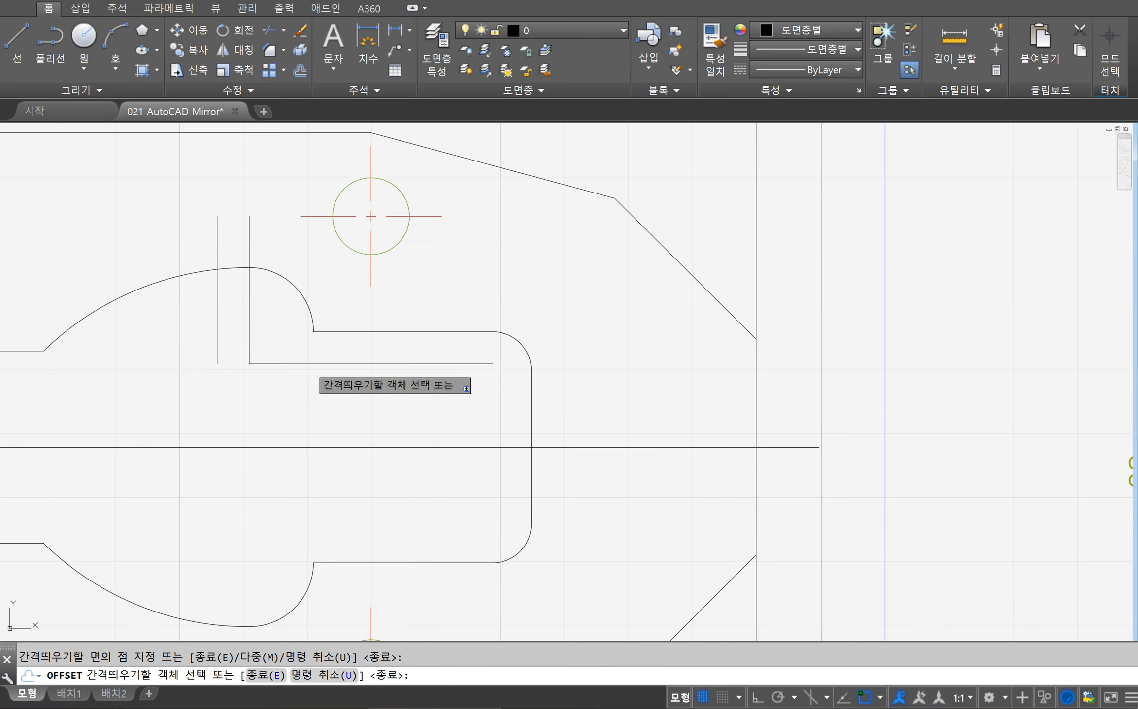
{"action": "left_click", "coordinate": [302, 364]}
{"action": "left_click", "coordinate": [276, 394]}
Extend the R10 arc's horizontal and vertical centre lines to the two offset lines so that they cross.
{"action": "type", "text": "exten"}
{"action": "key", "text": "Return"}
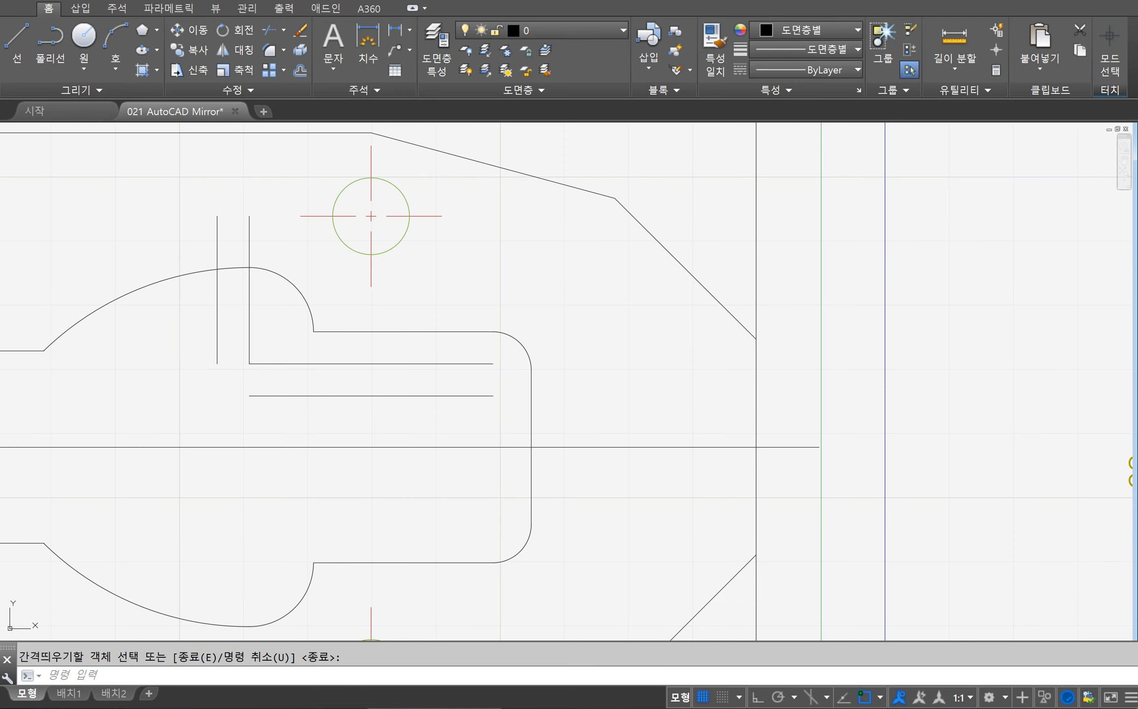
{"action": "left_click", "coordinate": [300, 380]}
{"action": "left_click", "coordinate": [236, 411]}
{"action": "left_click", "coordinate": [220, 340]}
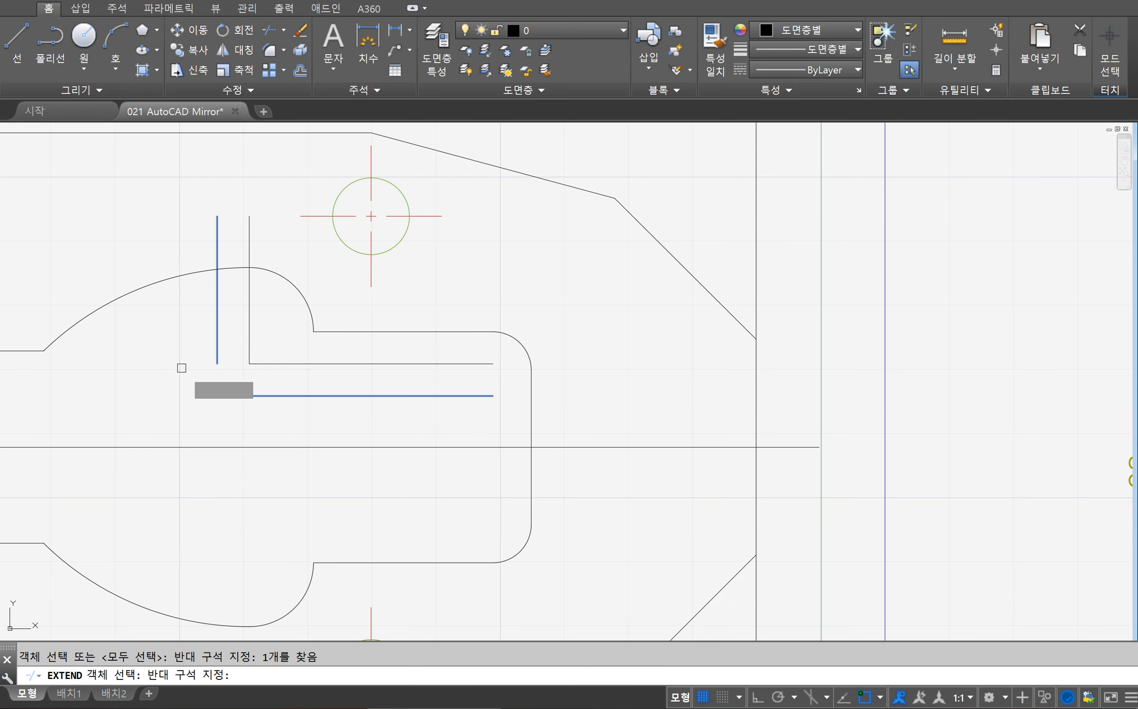
{"action": "key", "text": "Return"}
{"action": "left_click", "coordinate": [272, 353]}
{"action": "left_click", "coordinate": [241, 377]}
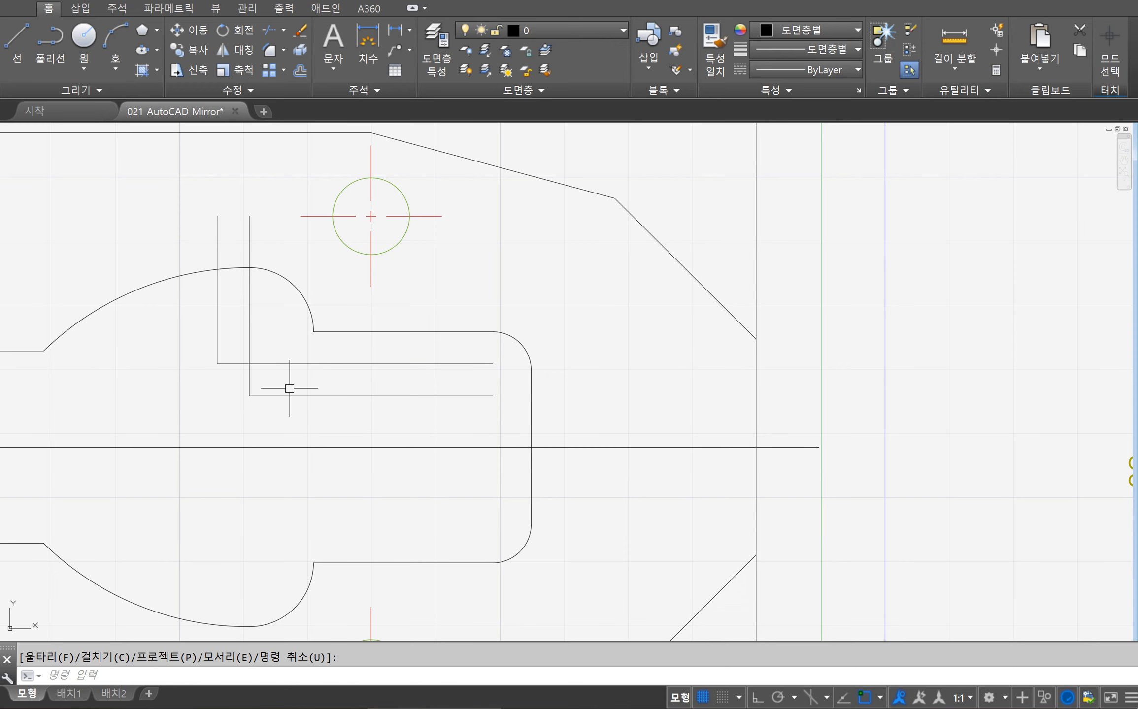
{"action": "key", "text": "Return"}
Erase the two 5 offset helper lines beside the R10 arc's centre mark.
{"action": "left_click", "coordinate": [280, 393]}
{"action": "left_click", "coordinate": [272, 401]}
{"action": "key", "text": "Delete"}
{"action": "left_click", "coordinate": [238, 332]}
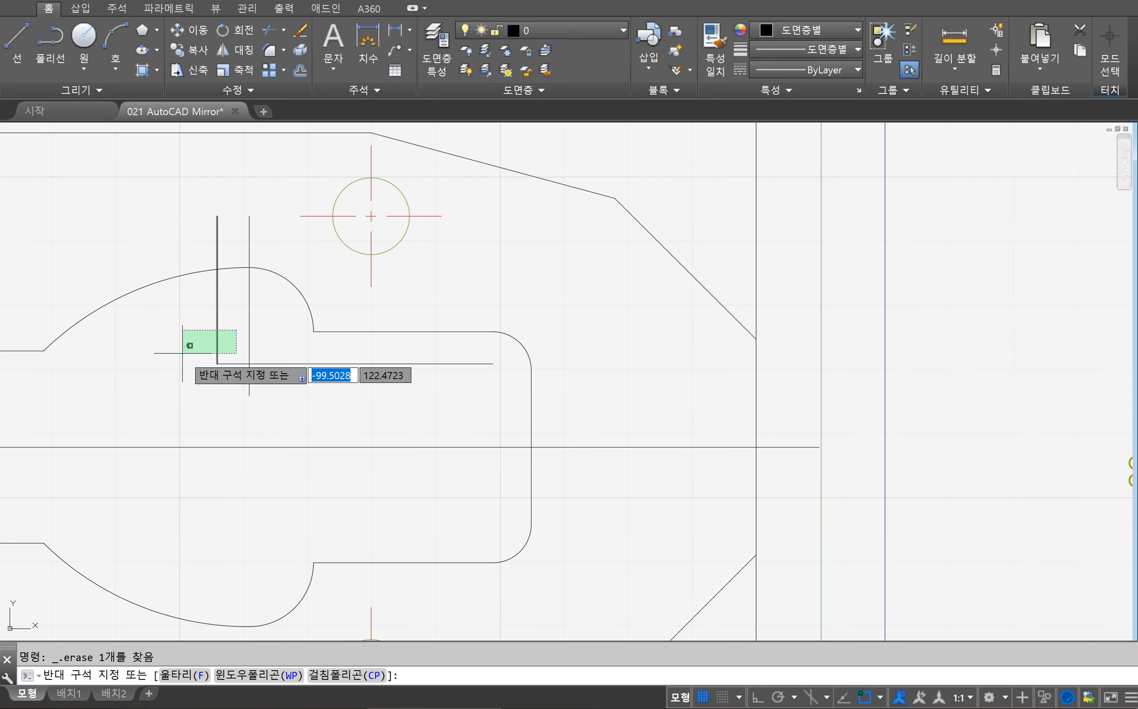
{"action": "left_click", "coordinate": [185, 355]}
{"action": "key", "text": "Delete"}
{"action": "scroll", "coordinate": [288, 431], "scroll_direction": "down", "scroll_amount": 4}
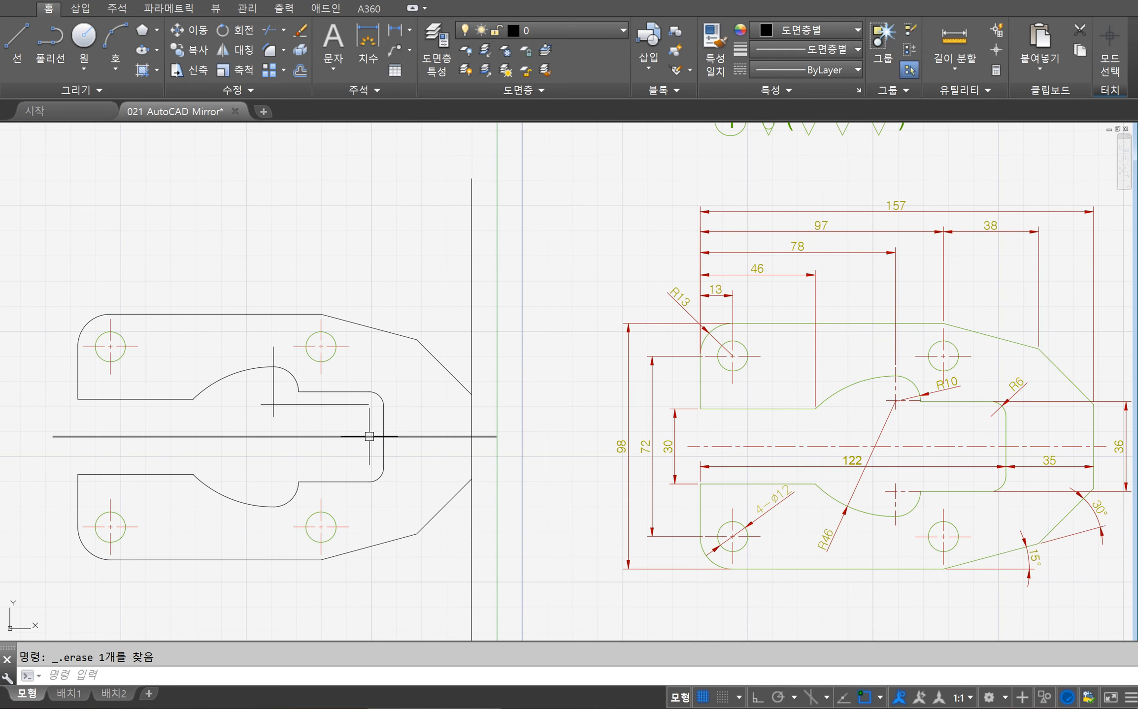
Erase the horizontal centre line below the R10 arc.
{"action": "middle_click_drag", "start_coordinate": [367, 440], "coordinate": [388, 426]}
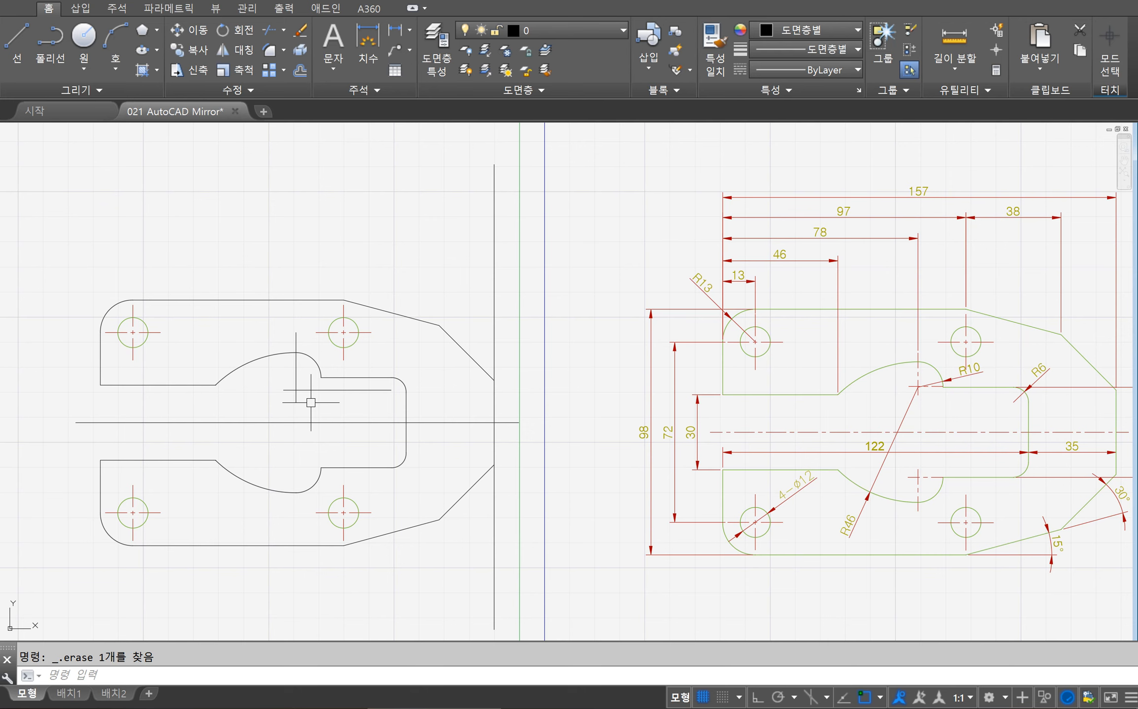
{"action": "left_click", "coordinate": [316, 360]}
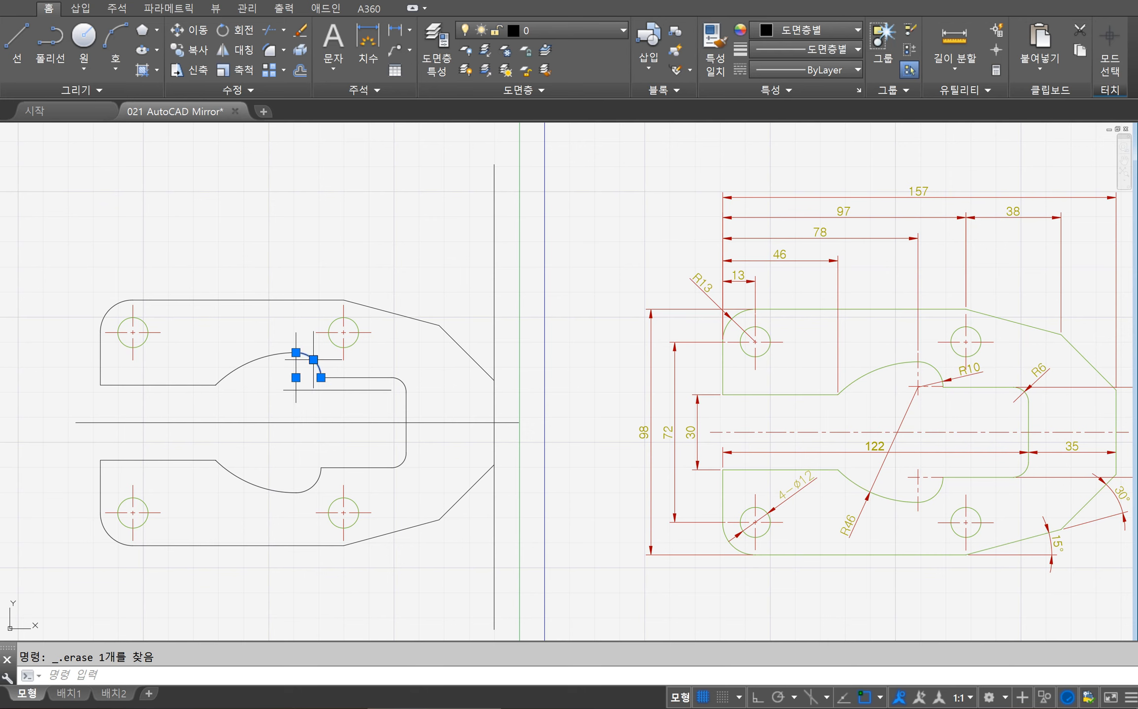
{"action": "key", "text": "Escape"}
{"action": "left_click", "coordinate": [314, 390]}
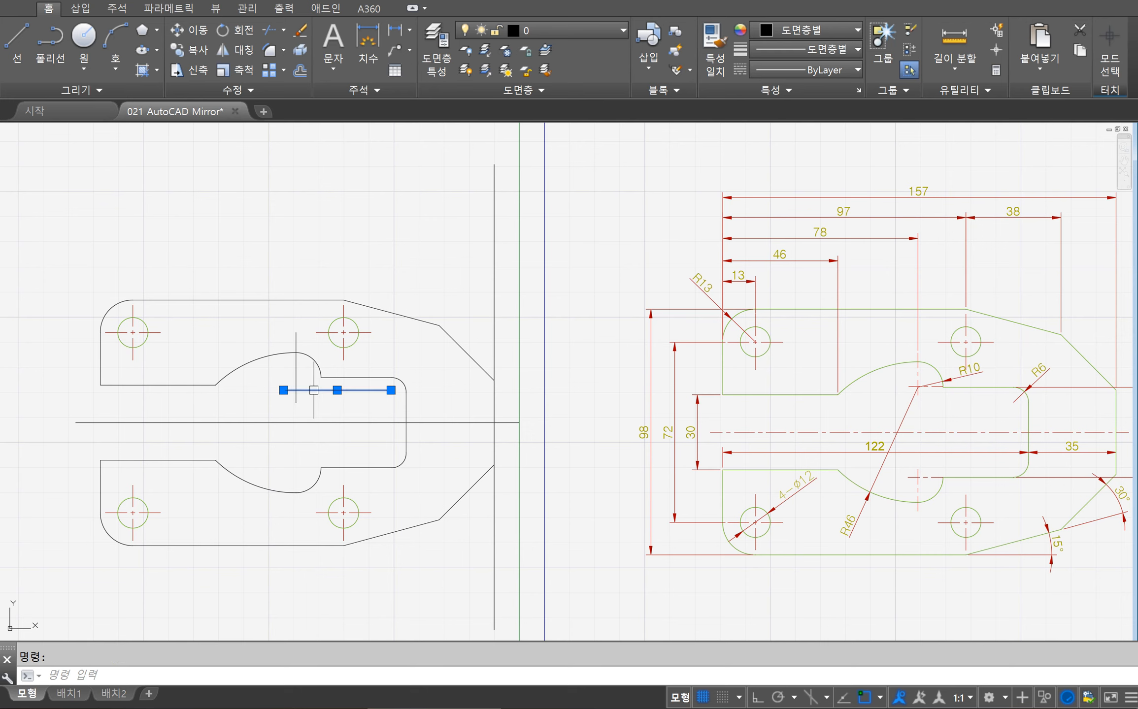
{"action": "key", "text": "Delete"}
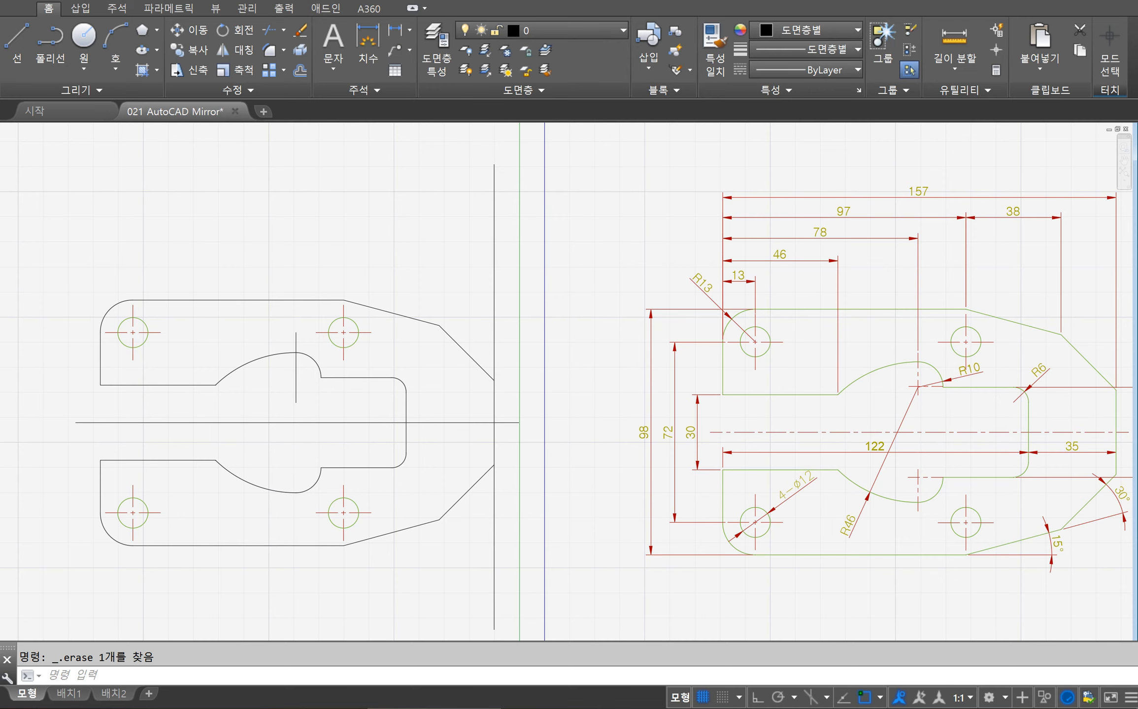
{"action": "scroll", "coordinate": [313, 390], "scroll_direction": "up", "scroll_amount": 2}
{"action": "type", "text": "rotate"}
{"action": "key", "text": "Return"}
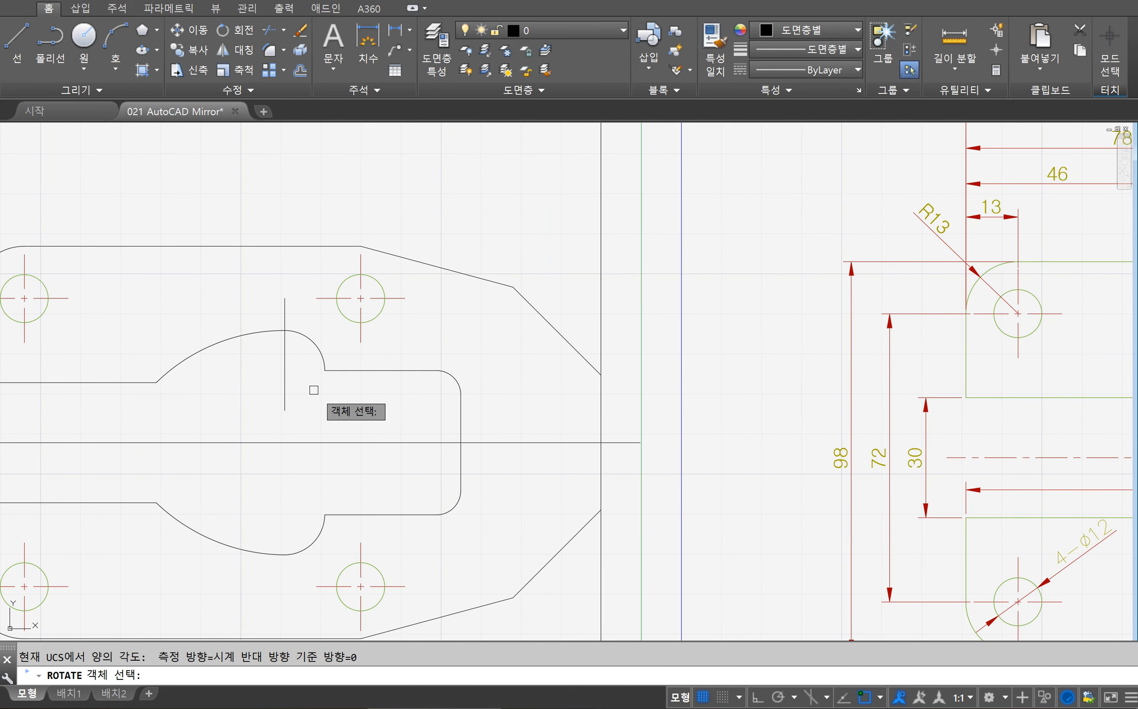
{"action": "left_click", "coordinate": [319, 351]}
{"action": "key", "text": "Return"}
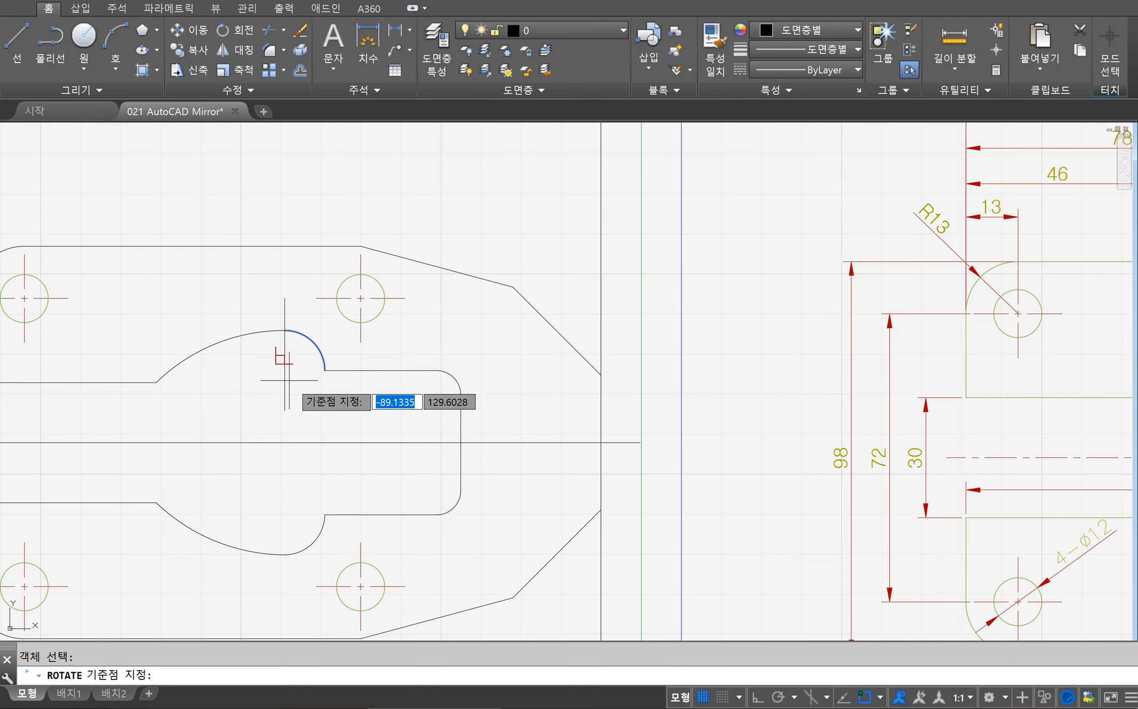
{"action": "key", "text": "Escape"}
Rotate a copy of the R10 arc's vertical centre line by 90 degrees about the arc's centre.
{"action": "key", "text": "Return"}
{"action": "left_click", "coordinate": [285, 374]}
{"action": "key", "text": "Return"}
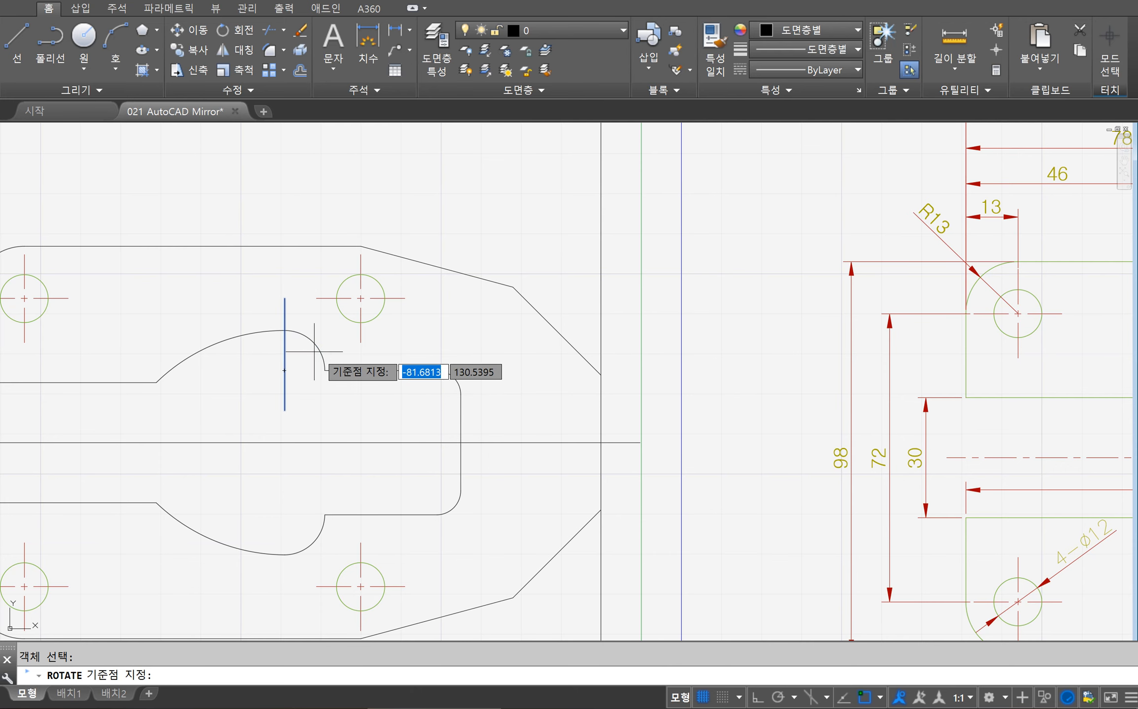
{"action": "left_click", "coordinate": [285, 371]}
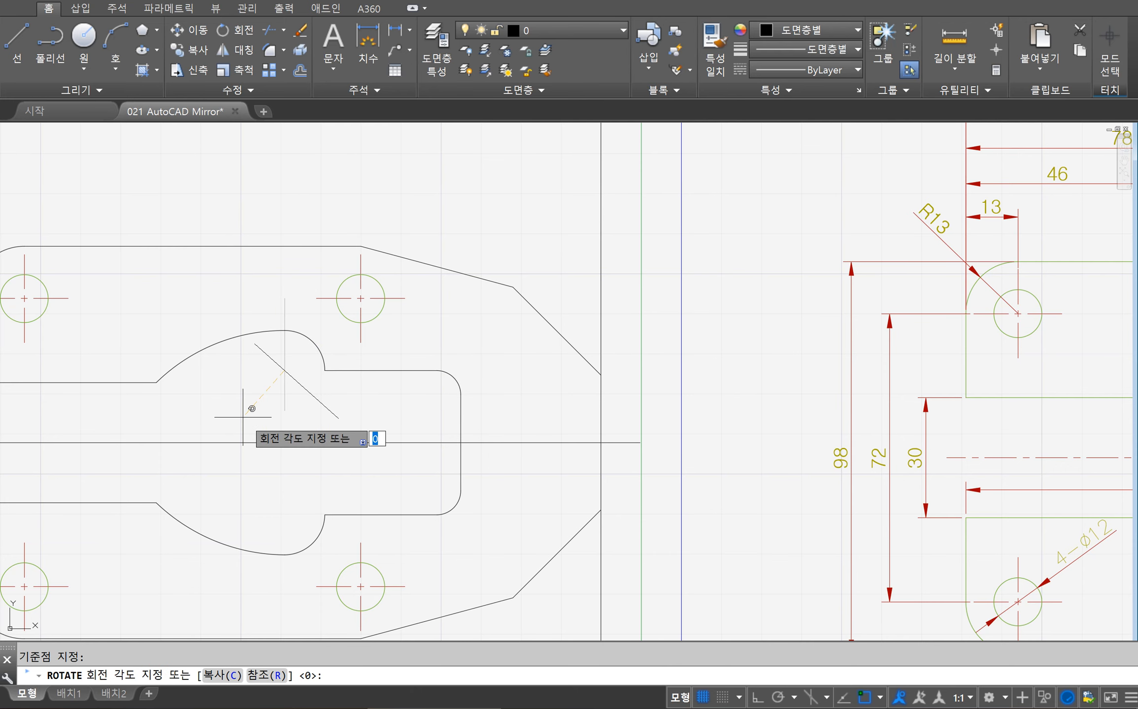
{"action": "type", "text": "c"}
{"action": "key", "text": "Return"}
{"action": "type", "text": "90"}
{"action": "key", "text": "Return"}
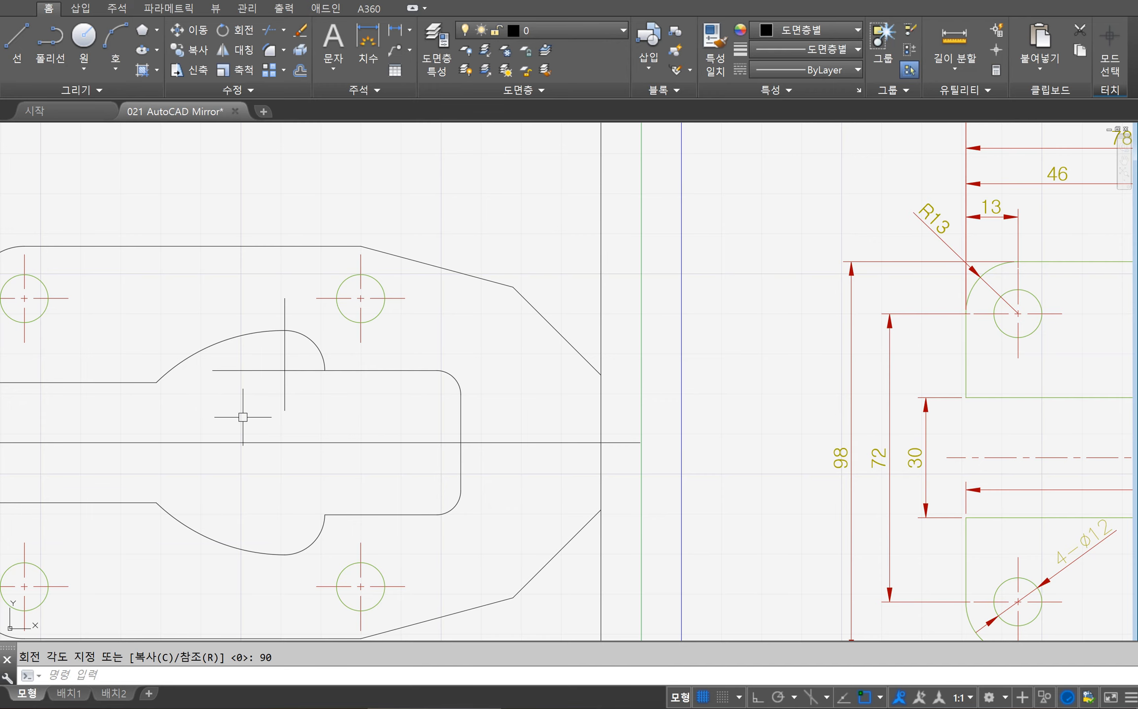
{"action": "key", "text": "Escape"}
Draw a helper circle of radius 5 at the crossing of the R10 arc's centre lines.
{"action": "scroll", "coordinate": [302, 378], "scroll_direction": "down", "scroll_amount": 2}
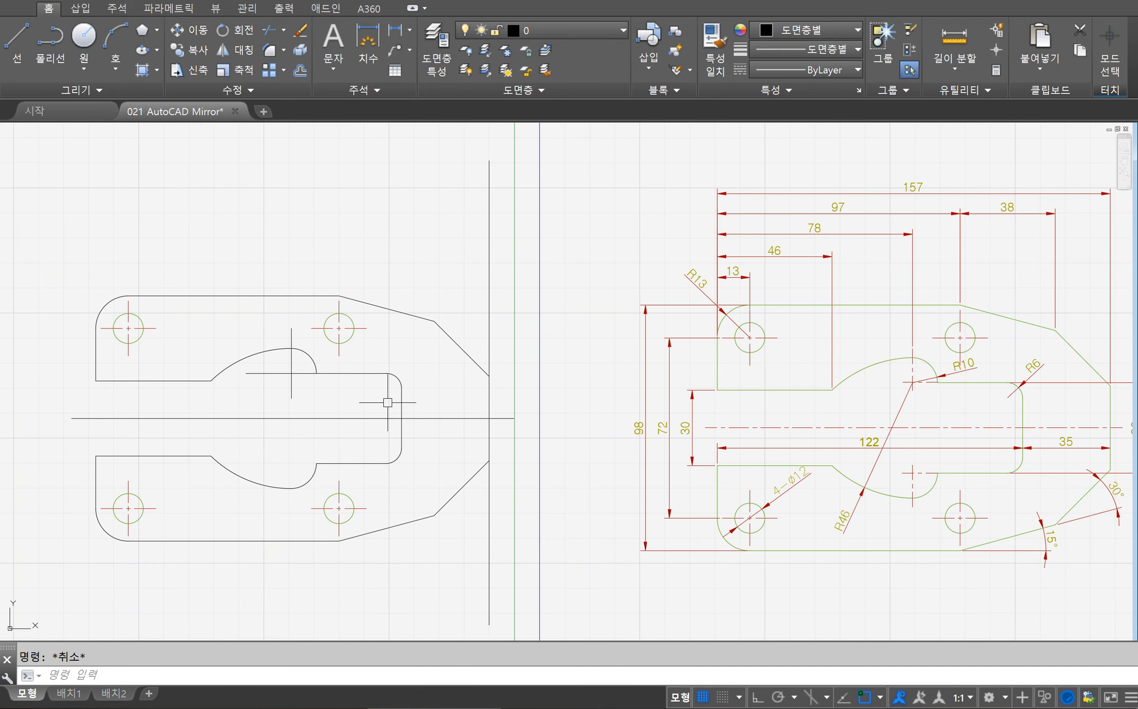
{"action": "middle_click_drag", "start_coordinate": [386, 399], "coordinate": [297, 412]}
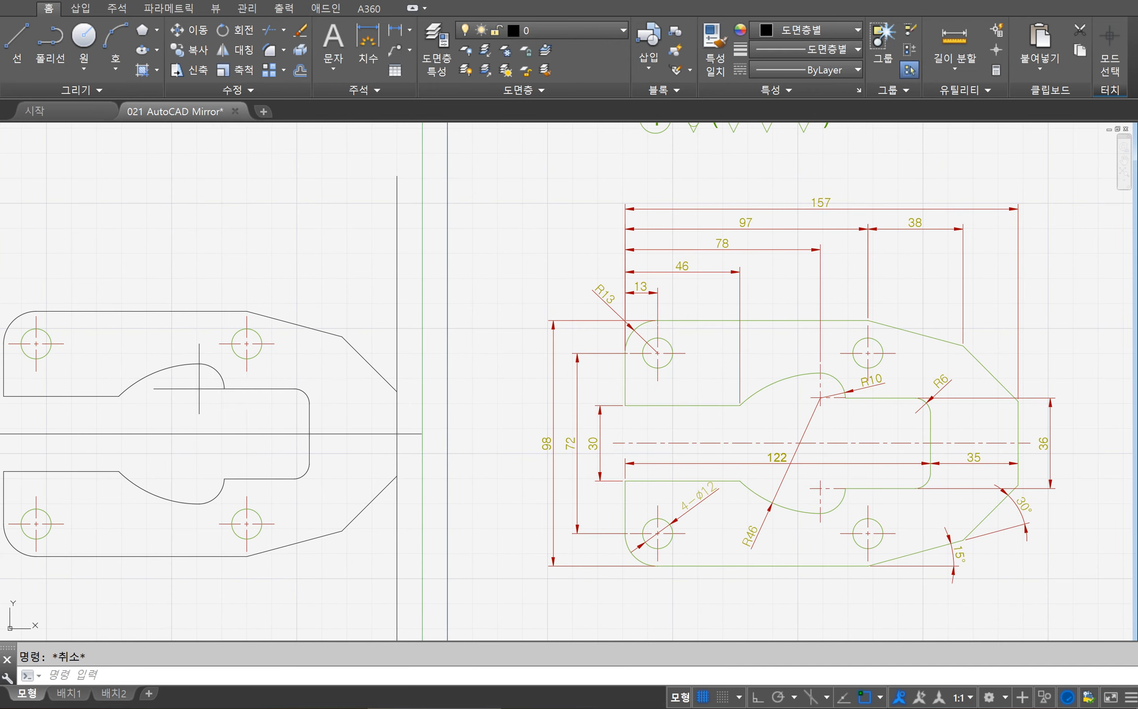
{"action": "type", "text": "c"}
{"action": "key", "text": "Return"}
{"action": "left_click", "coordinate": [199, 389]}
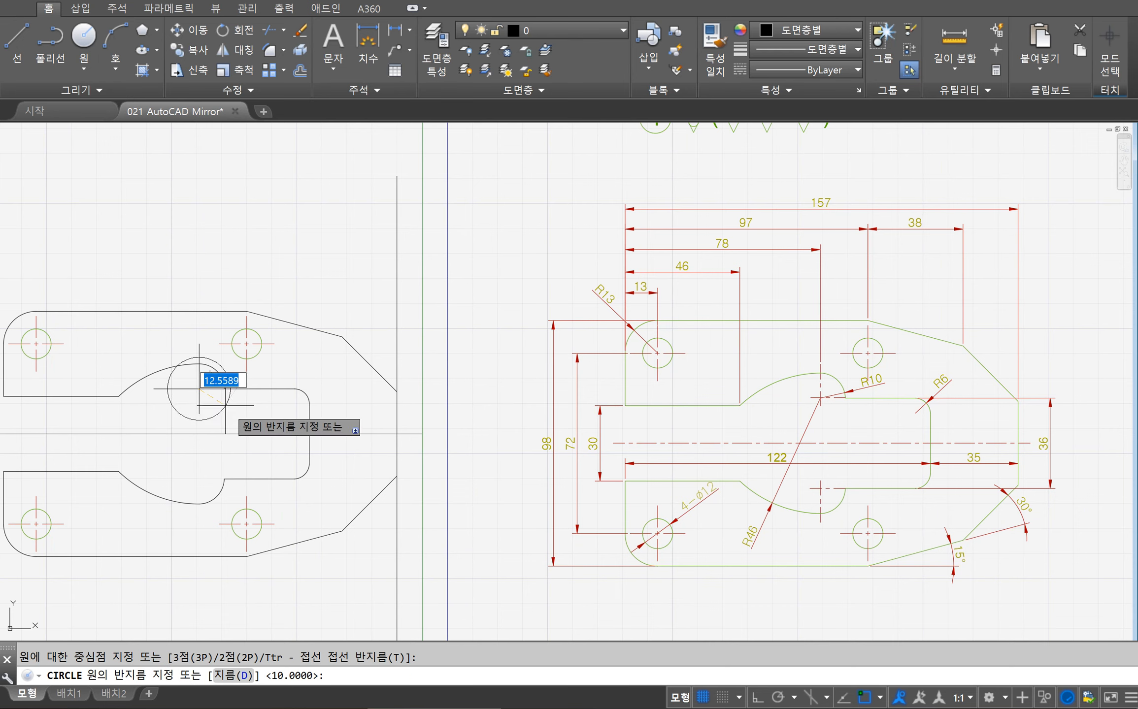
{"action": "type", "text": "5"}
{"action": "key", "text": "Return"}
Trim the R10 arc's centre lines outside the radius 5 helper circle, and erase the circle.
{"action": "type", "text": "tri"}
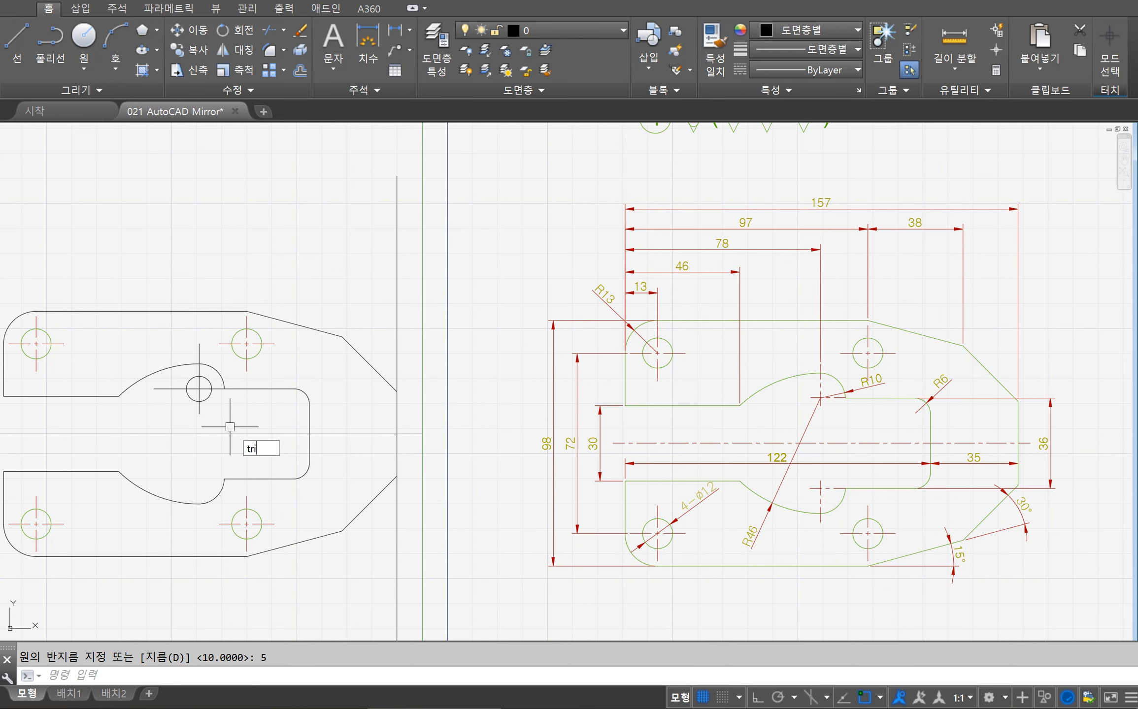
{"action": "key", "text": "Return"}
{"action": "left_click", "coordinate": [211, 401]}
{"action": "key", "text": "Return"}
{"action": "scroll", "coordinate": [211, 400], "scroll_direction": "up", "scroll_amount": 4}
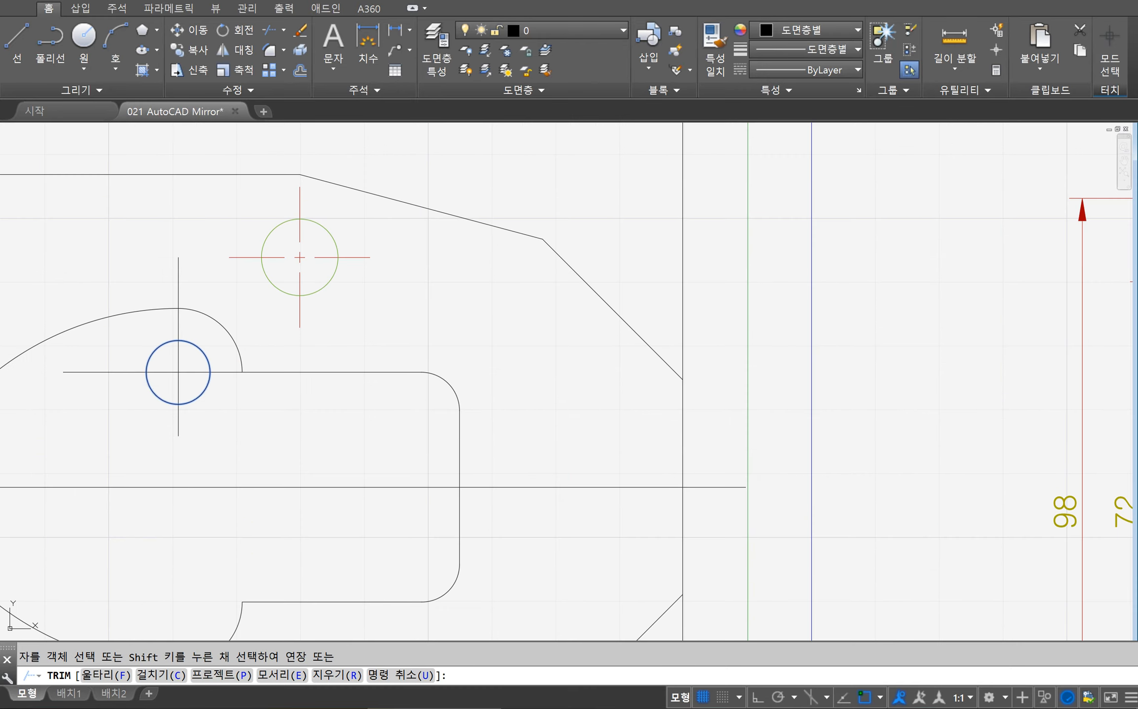
{"action": "left_click", "coordinate": [178, 332]}
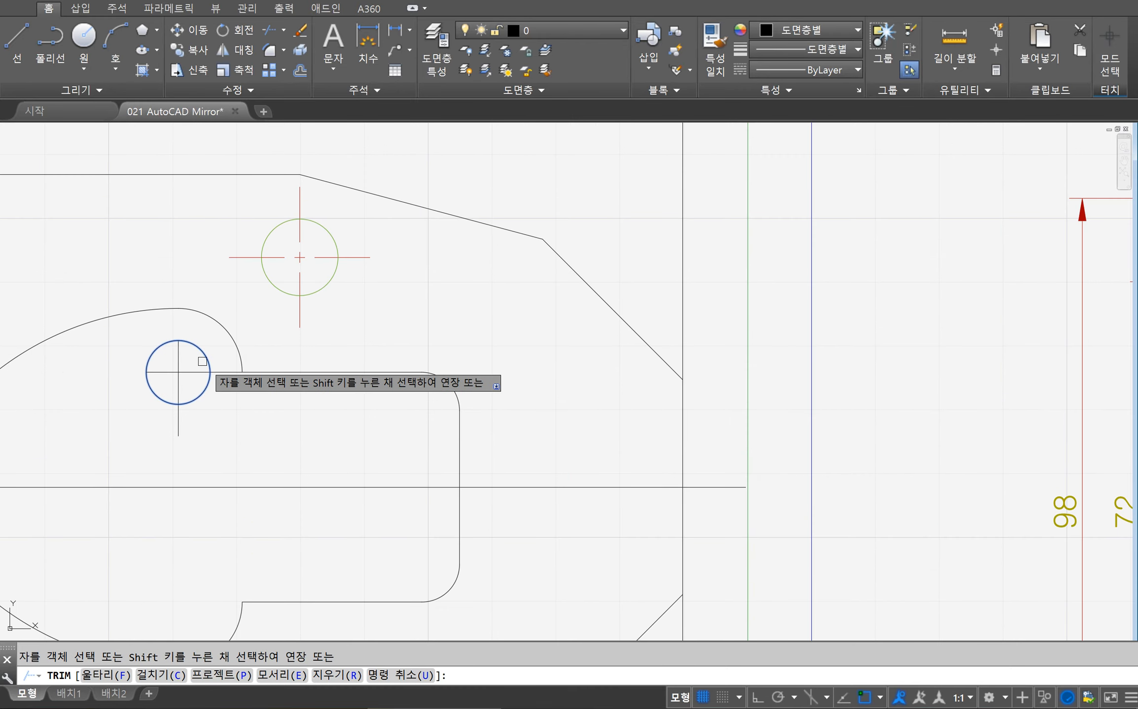
{"action": "left_click", "coordinate": [219, 369]}
{"action": "left_click", "coordinate": [180, 422]}
{"action": "key", "text": "Return"}
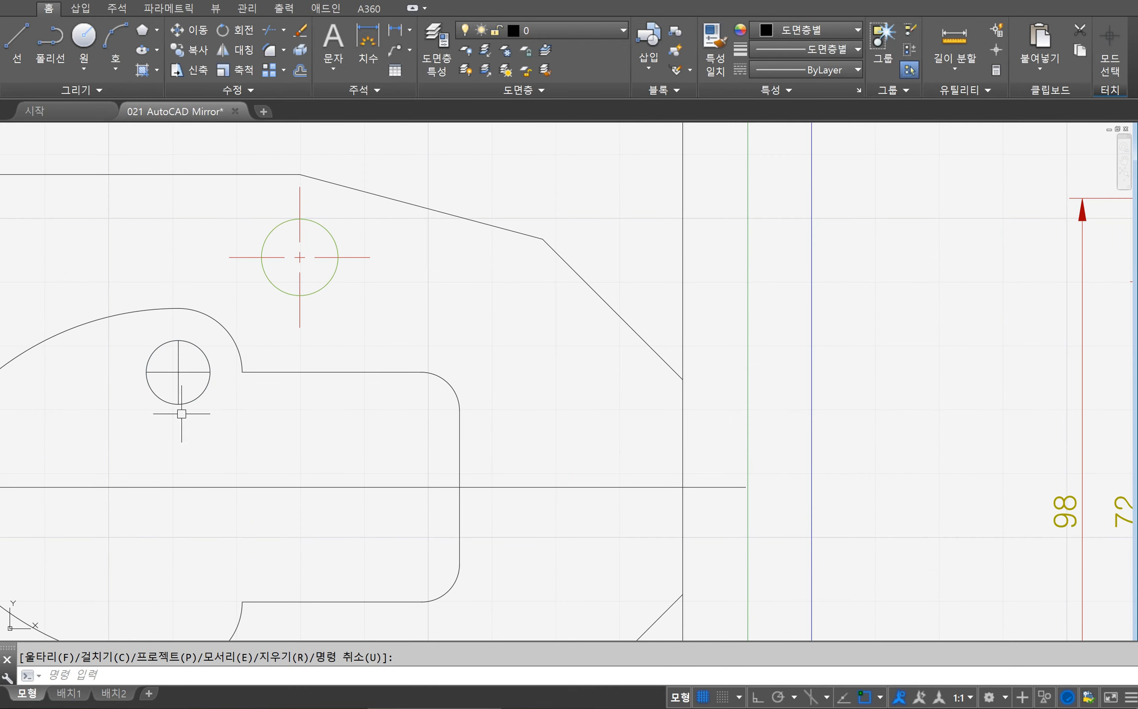
{"action": "left_click", "coordinate": [199, 396]}
{"action": "key", "text": "Delete"}
Trim the plate's right vertical edge line above and below the two sloped edges.
{"action": "scroll", "coordinate": [130, 502], "scroll_direction": "down", "scroll_amount": 4}
{"action": "scroll", "coordinate": [342, 537], "scroll_direction": "down", "scroll_amount": 2}
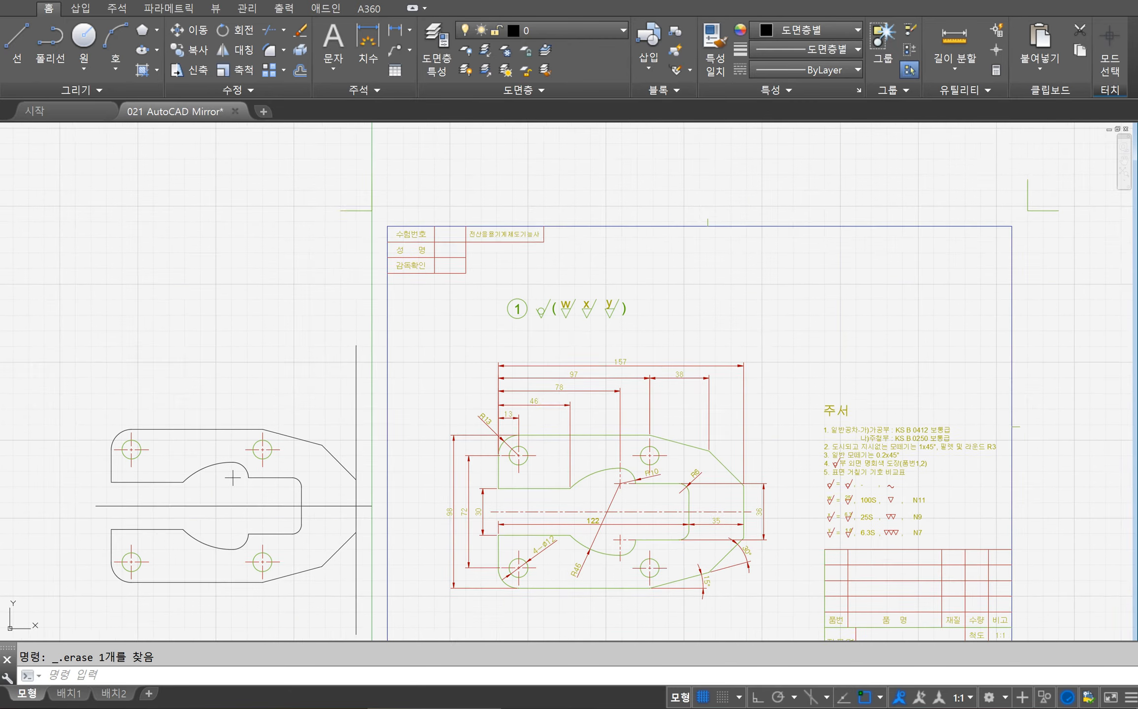
{"action": "scroll", "coordinate": [551, 444], "scroll_direction": "up", "scroll_amount": 2}
{"action": "mouse_move", "coordinate": [551, 444]}
{"action": "middle_mouse_down"}
{"action": "mouse_move", "coordinate": [470, 462]}
{"action": "mouse_move", "coordinate": [437, 442]}
{"action": "mouse_move", "coordinate": [483, 437]}
{"action": "middle_mouse_up"}
{"action": "type", "text": "t"}
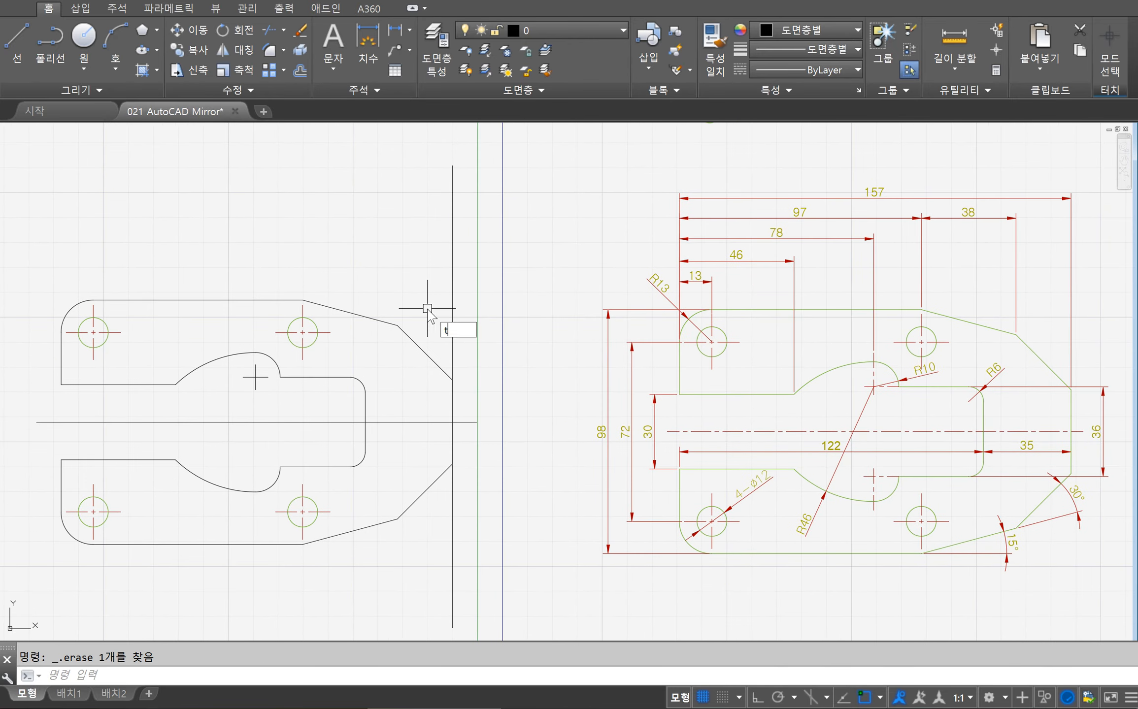
{"action": "type", "text": "rim"}
{"action": "key", "text": "Return"}
{"action": "left_click", "coordinate": [437, 343]}
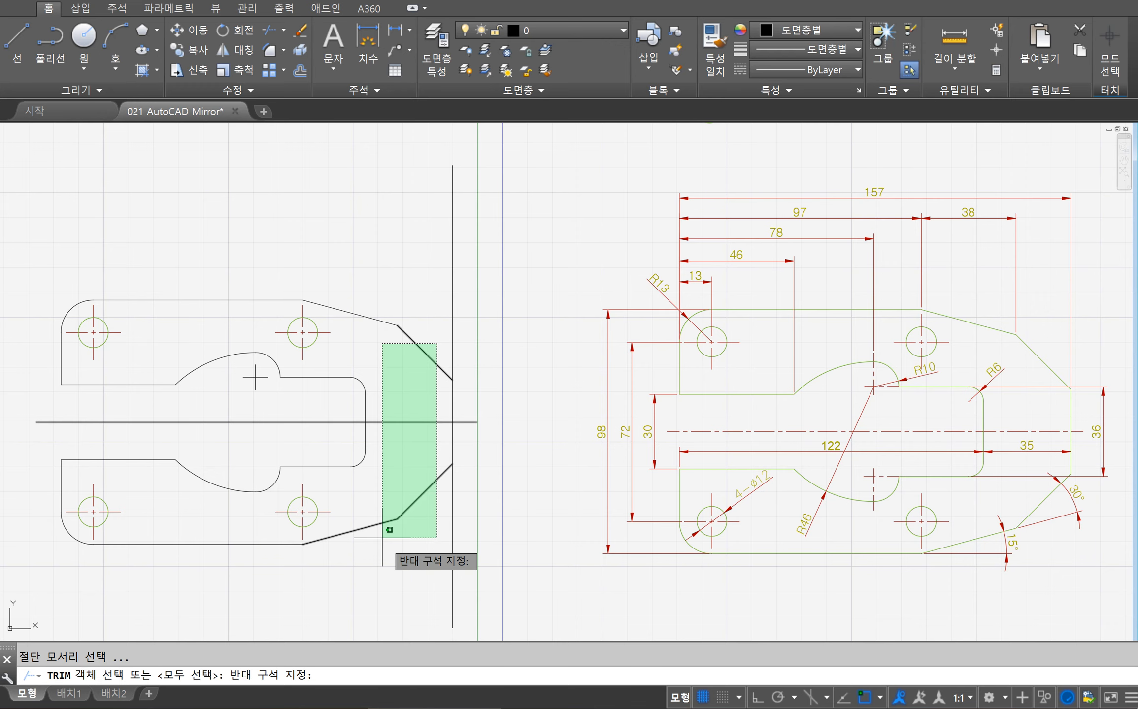
{"action": "left_click", "coordinate": [386, 527]}
{"action": "left_click", "coordinate": [457, 517]}
{"action": "left_click", "coordinate": [414, 468]}
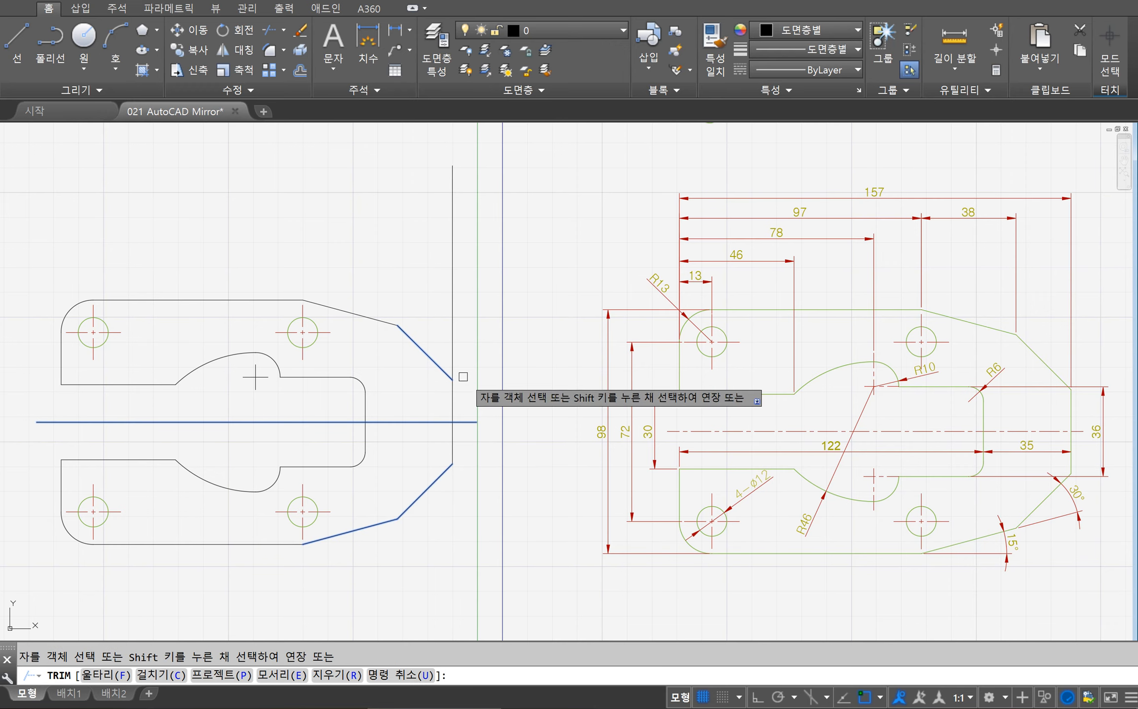
{"action": "left_click", "coordinate": [459, 354]}
{"action": "left_click", "coordinate": [446, 327]}
{"action": "key", "text": "Return"}
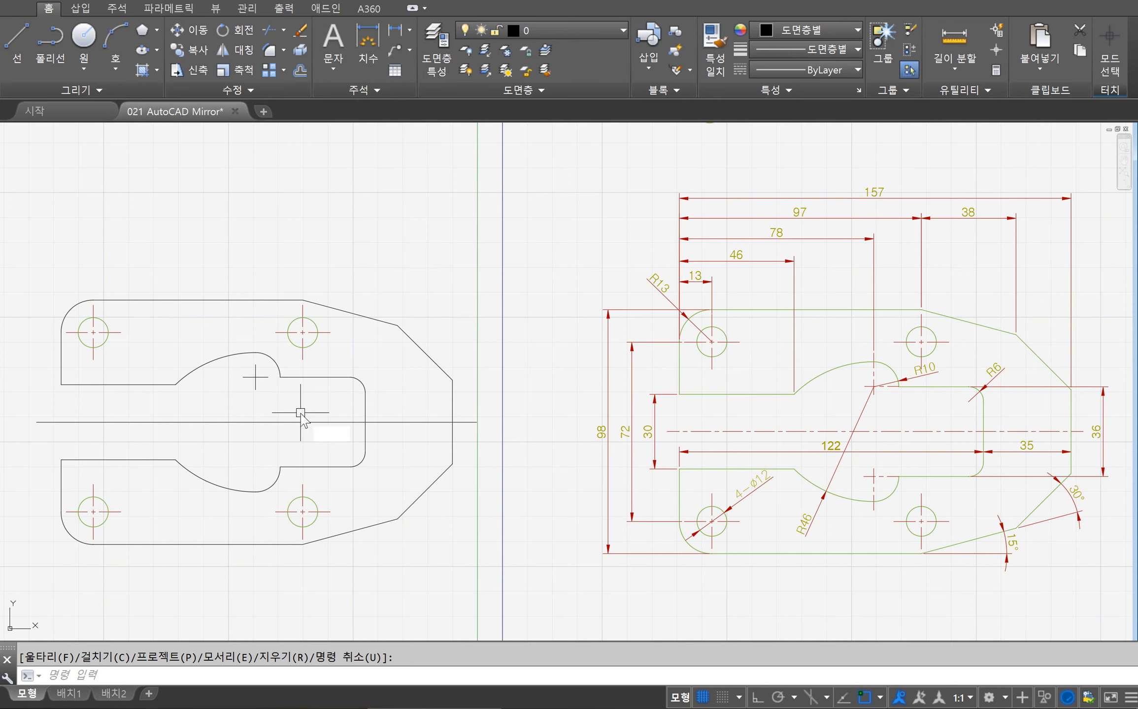
Mirror the R10 arc's centre mark across the plate's horizontal centre line, keeping the original.
{"action": "type", "text": "mirror"}
{"action": "key", "text": "Return"}
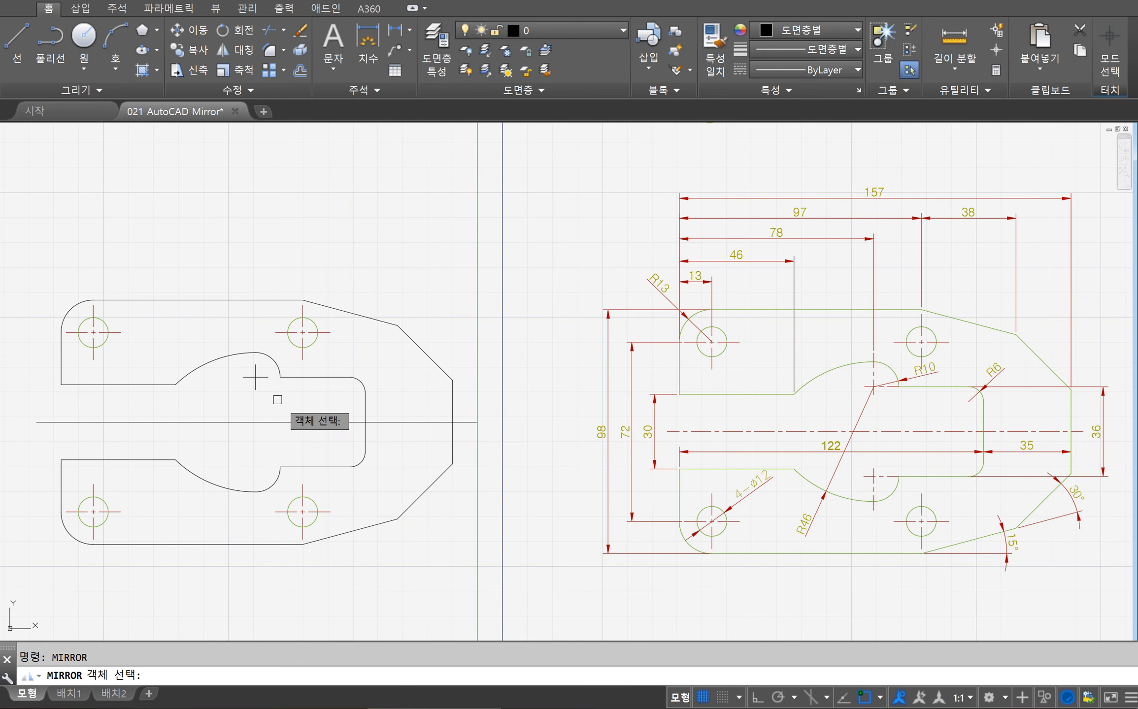
{"action": "left_click", "coordinate": [271, 399]}
{"action": "left_click", "coordinate": [230, 374]}
{"action": "key", "text": "Return"}
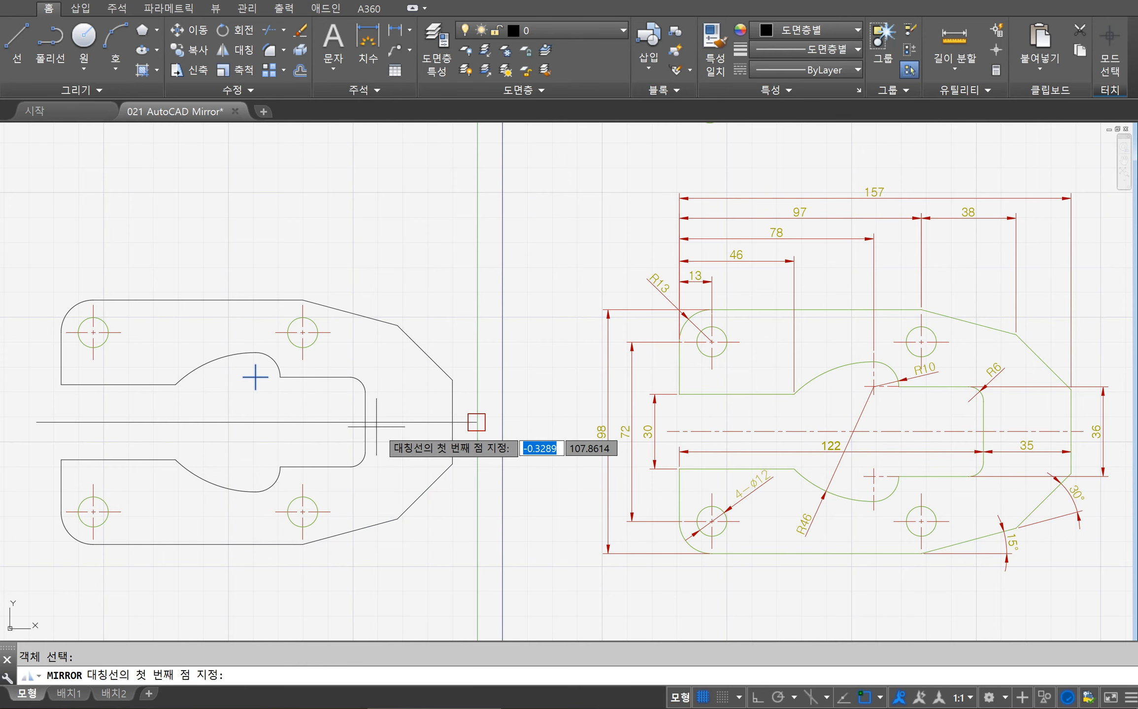
{"action": "left_click", "coordinate": [365, 422]}
{"action": "left_click", "coordinate": [458, 422]}
{"action": "key", "text": "Return"}
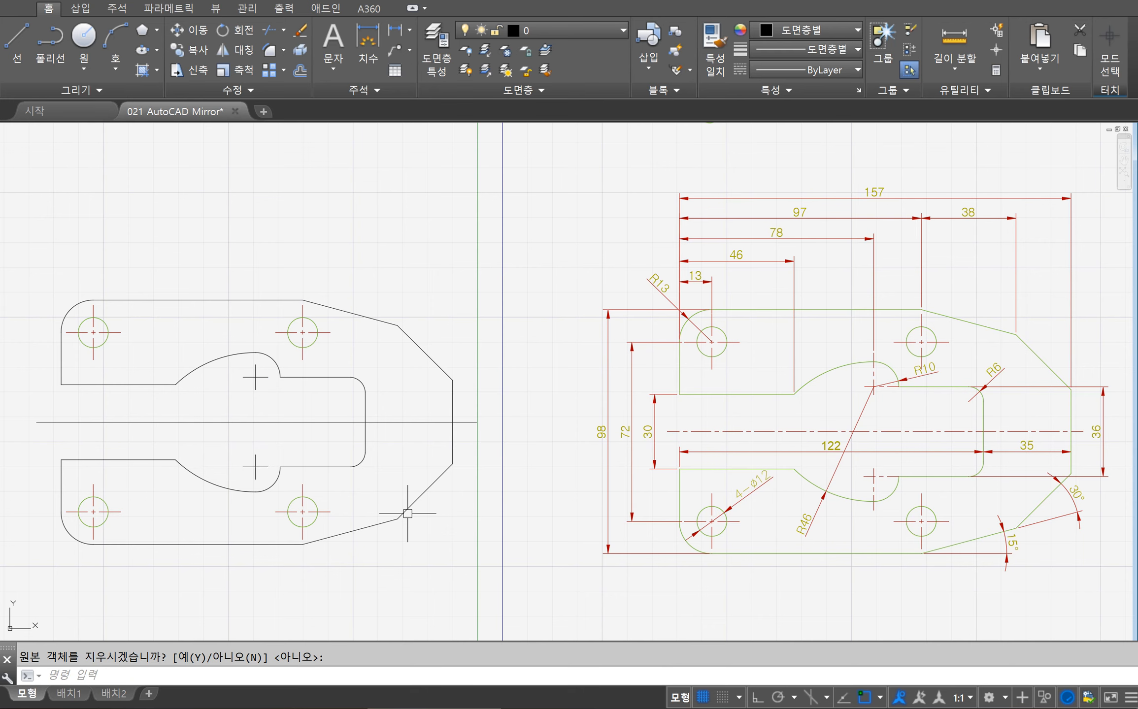
{"action": "key", "text": "Escape"}
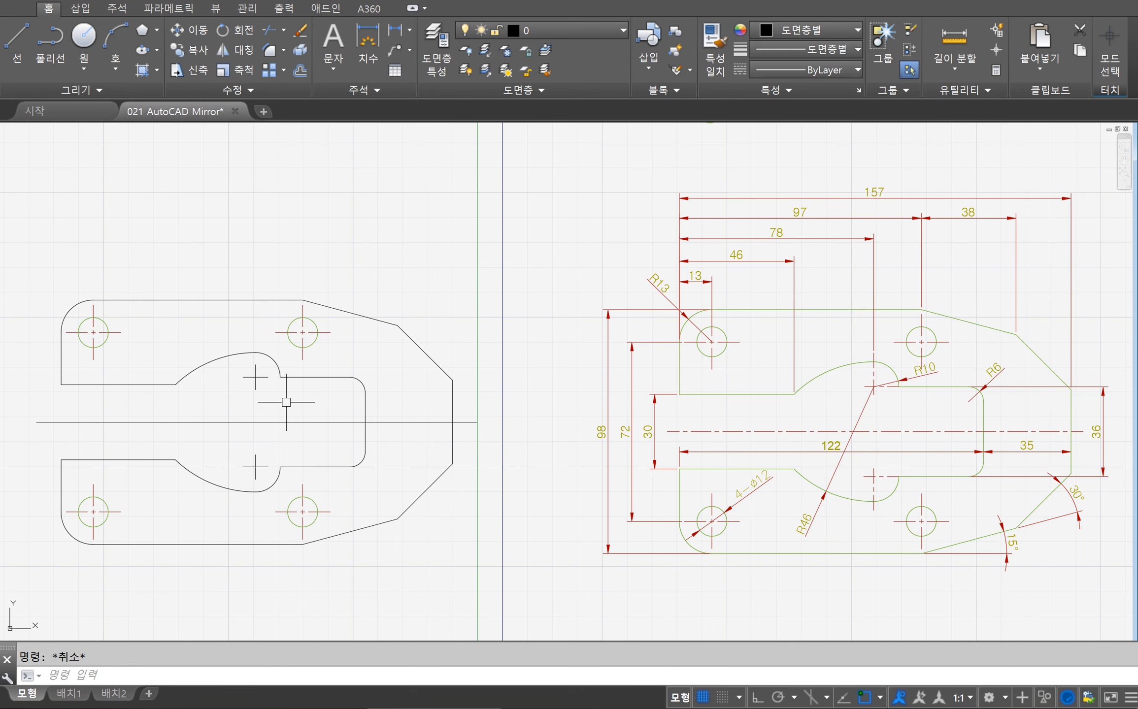
Assign both R10 centre marks and the plate's horizontal centre line to the layer 중심선.
{"action": "left_click", "coordinate": [261, 377]}
{"action": "left_click", "coordinate": [234, 373]}
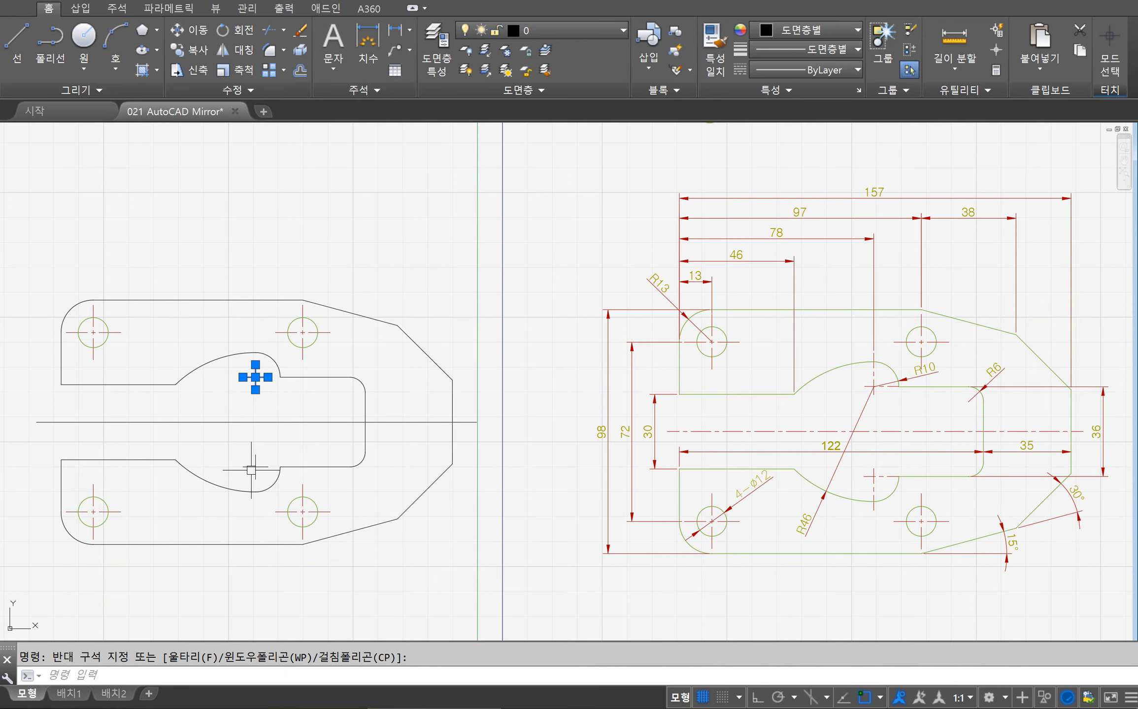
{"action": "left_click", "coordinate": [249, 471]}
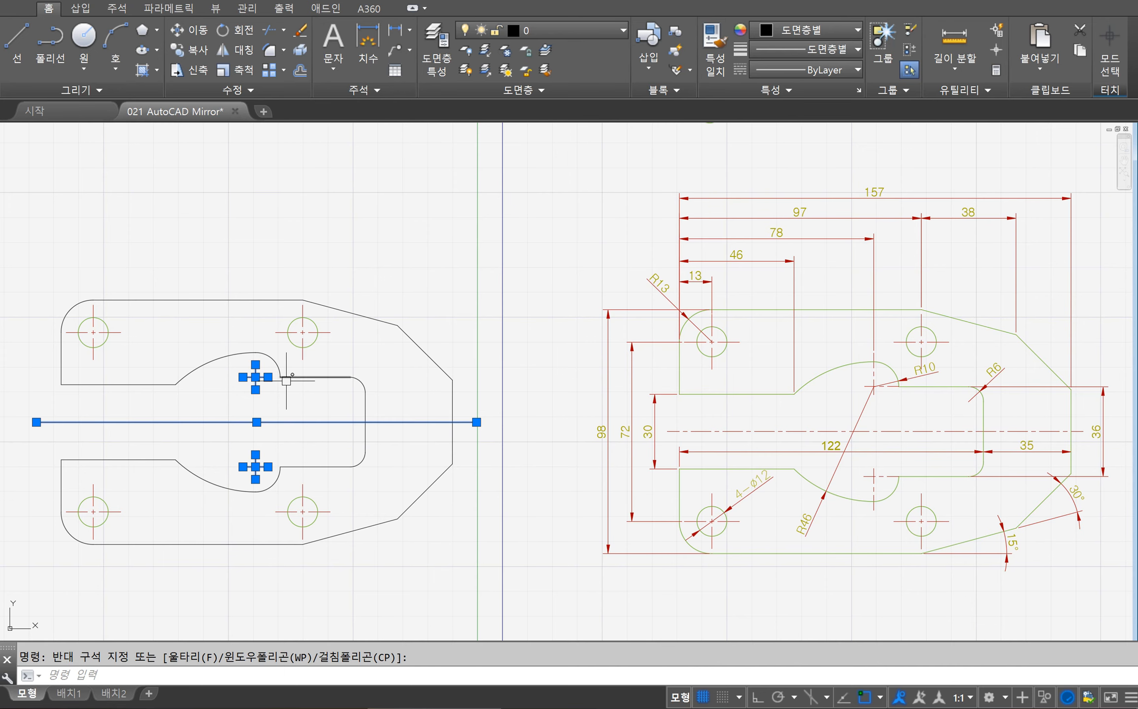
{"action": "left_click", "coordinate": [579, 30]}
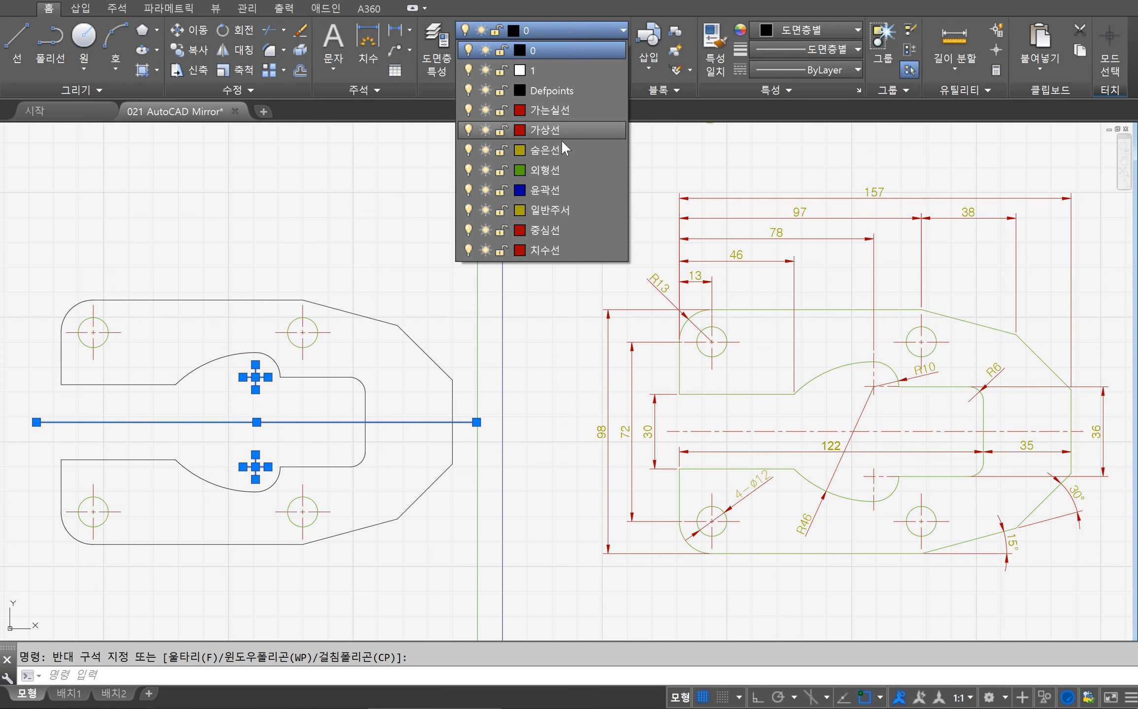
{"action": "left_click", "coordinate": [546, 230]}
{"action": "key", "text": "Escape"}
Assign all lines and arcs of the plate's outer and slot contour, without the centre marks, to the layer 외형선.
{"action": "left_click", "coordinate": [464, 294]}
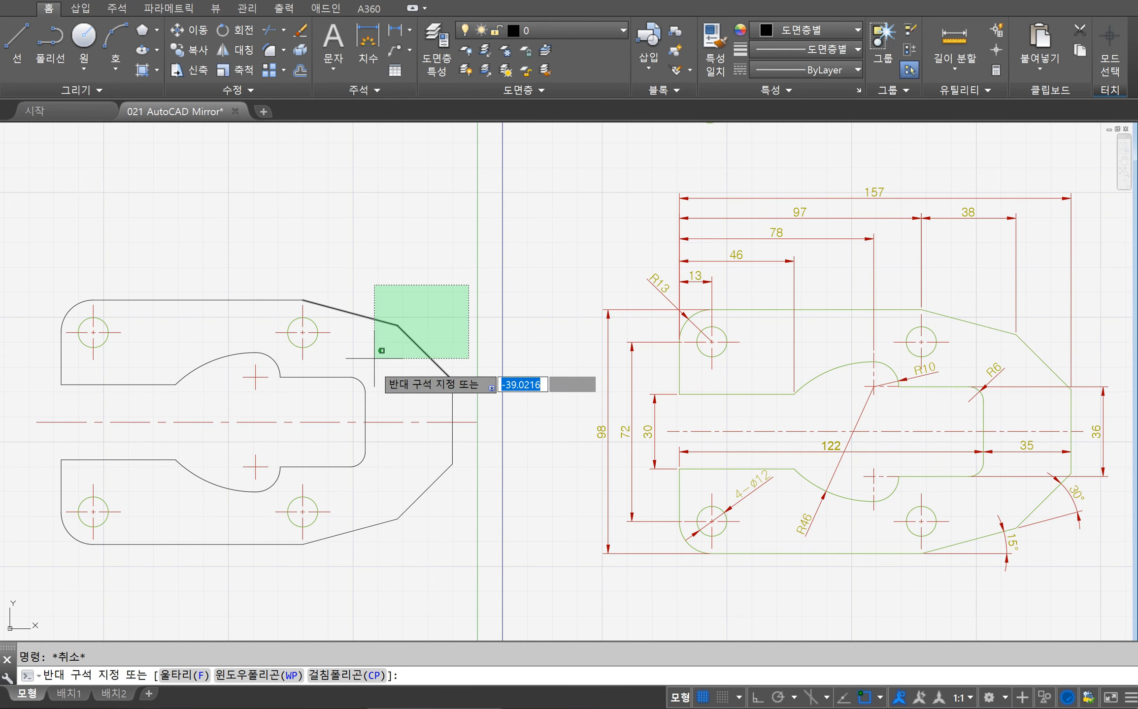
{"action": "left_click", "coordinate": [330, 394]}
{"action": "left_click", "coordinate": [475, 448]}
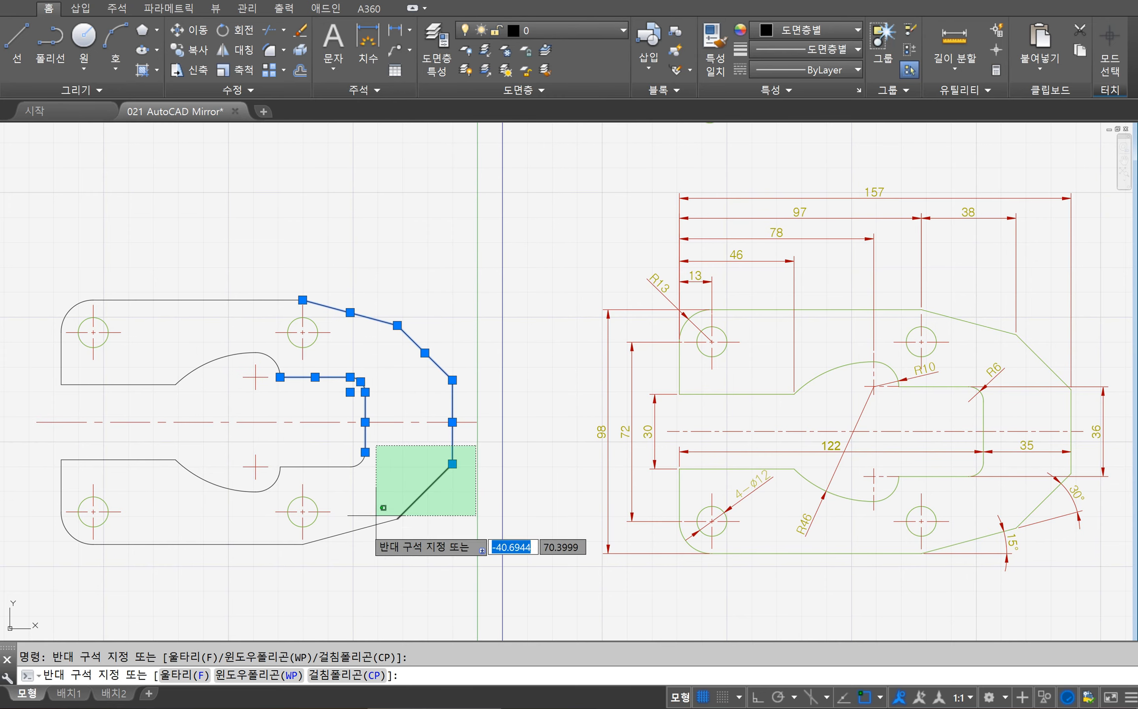
{"action": "left_click", "coordinate": [283, 532]}
{"action": "left_click", "coordinate": [285, 459]}
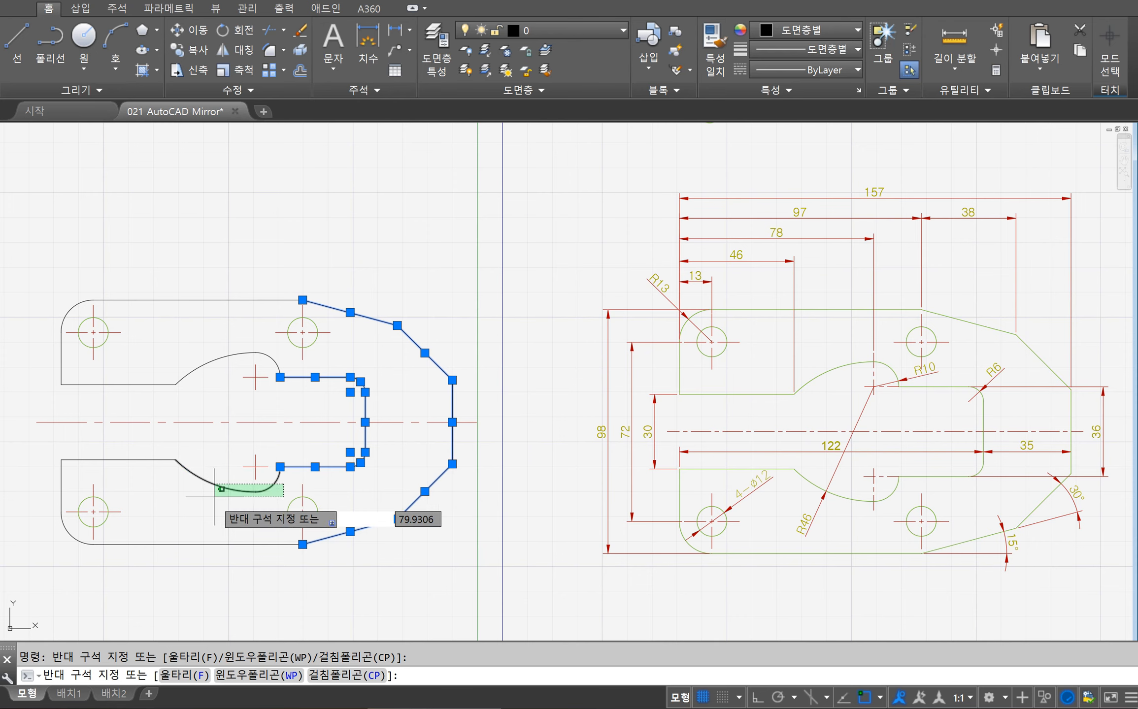
{"action": "left_click", "coordinate": [217, 496]}
{"action": "left_click", "coordinate": [207, 437]}
{"action": "left_click", "coordinate": [17, 473]}
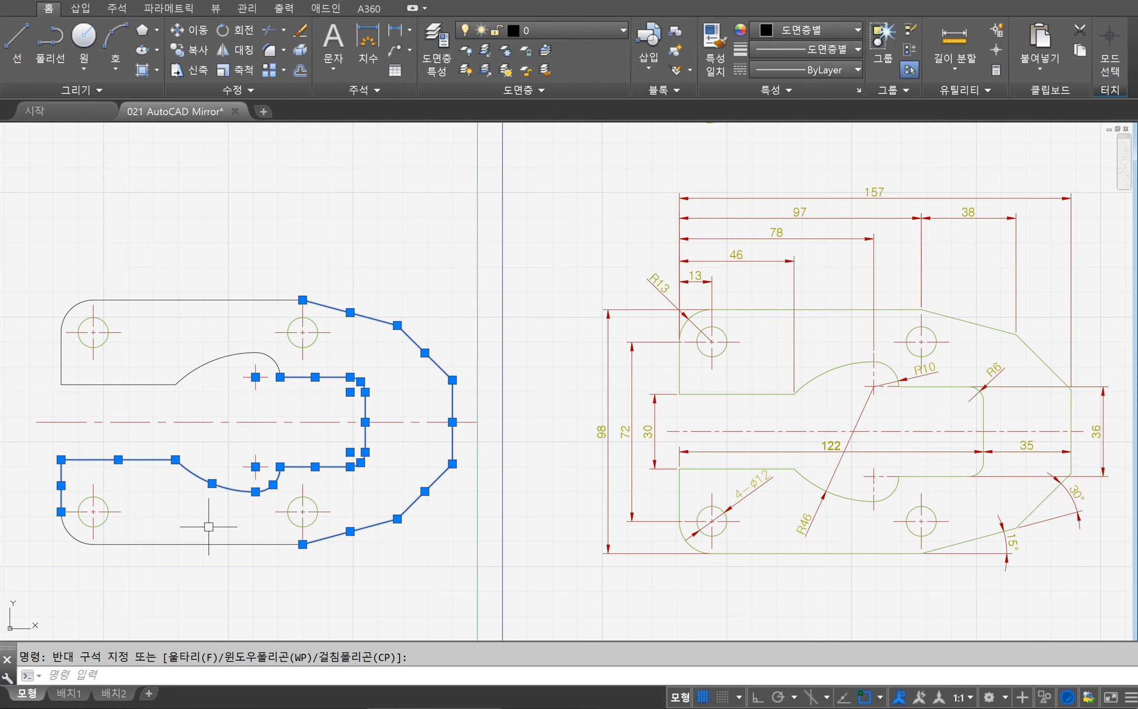
{"action": "left_click", "coordinate": [75, 544]}
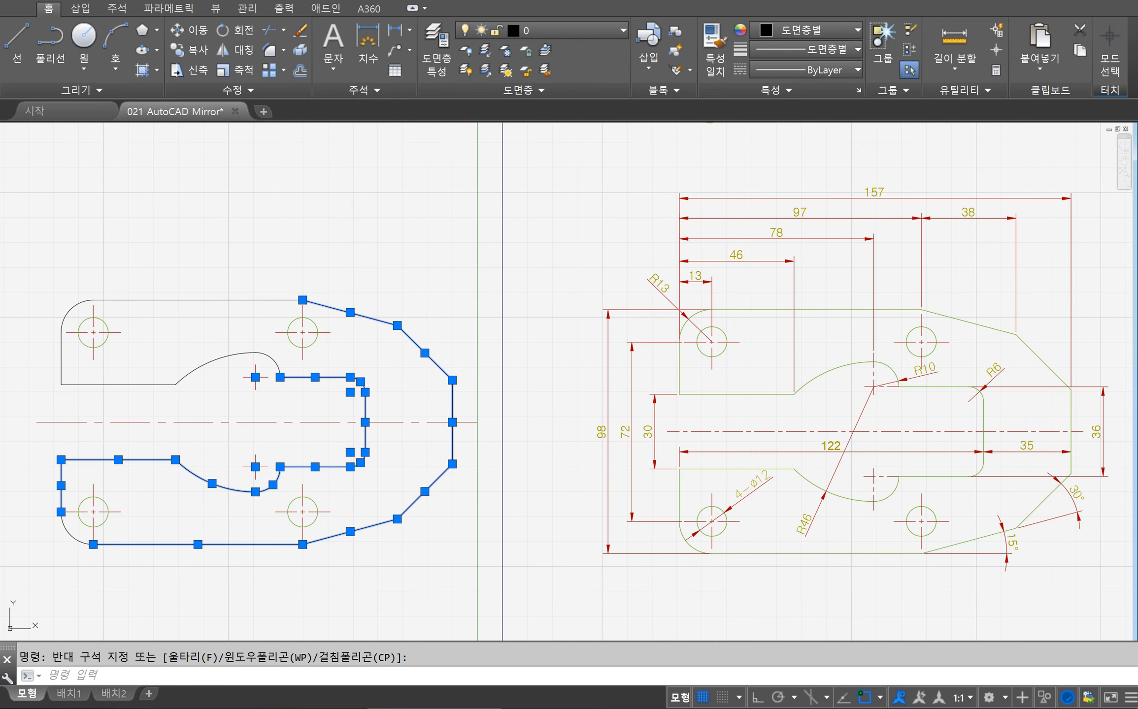
{"action": "left_click", "coordinate": [249, 237]}
{"action": "left_click", "coordinate": [140, 392]}
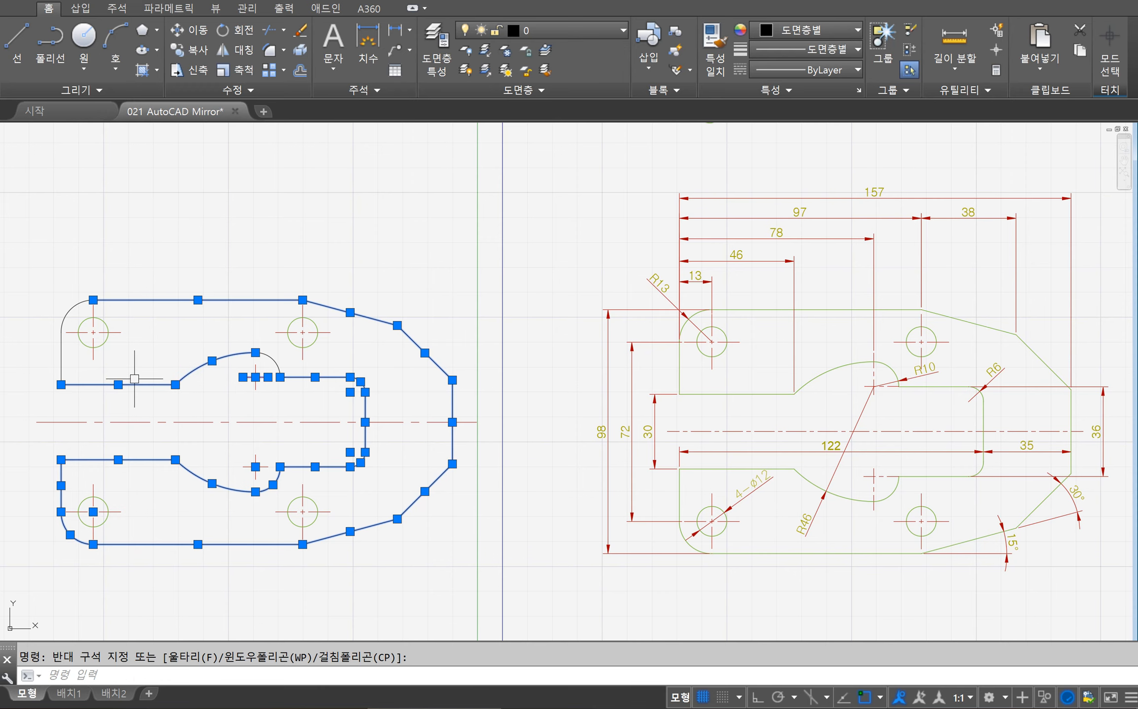
{"action": "left_click", "coordinate": [38, 356]}
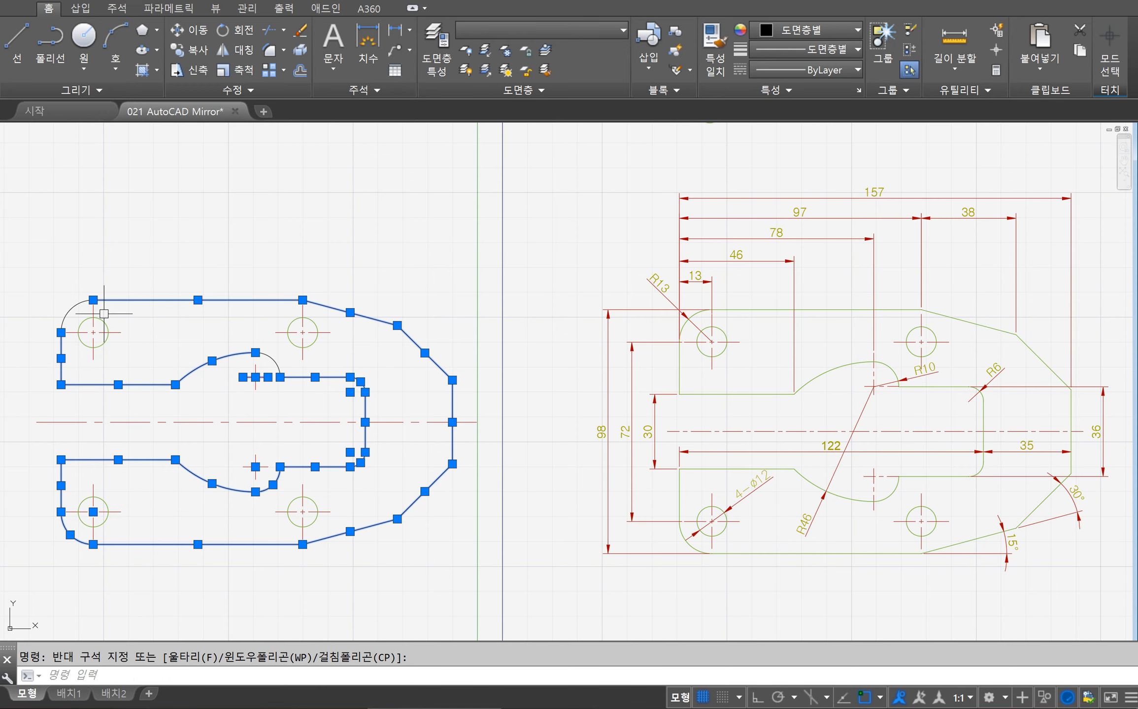
{"action": "left_click", "coordinate": [277, 367]}
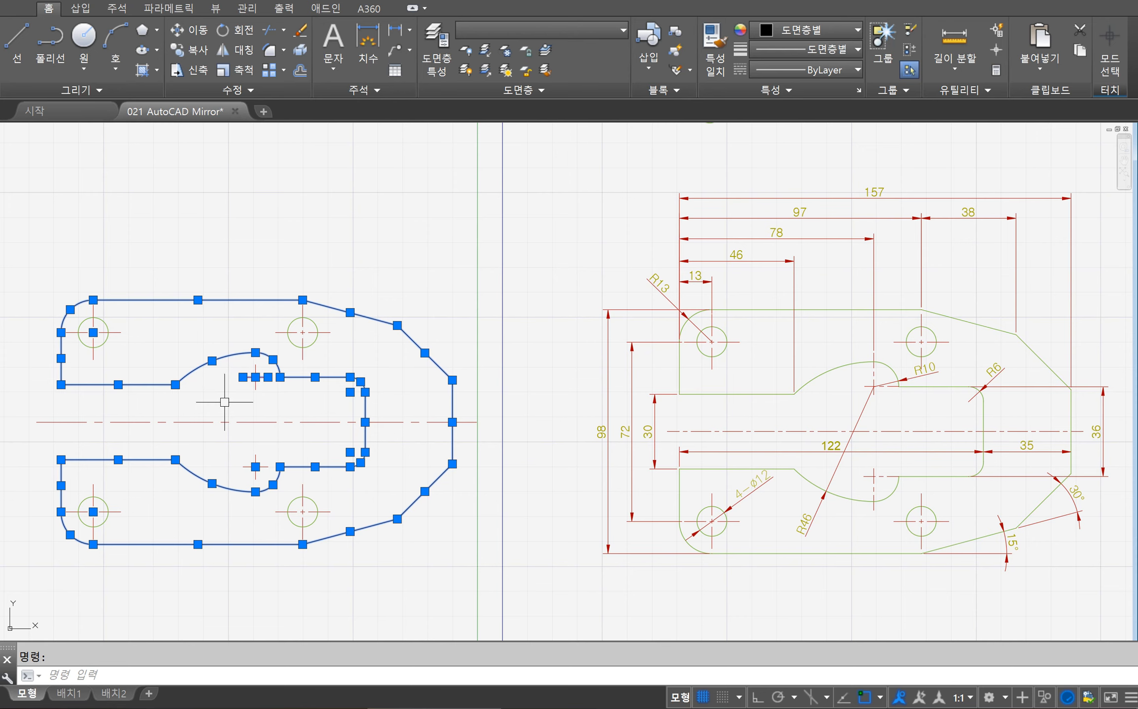
{"action": "left_click", "coordinate": [248, 377], "text": "shift"}
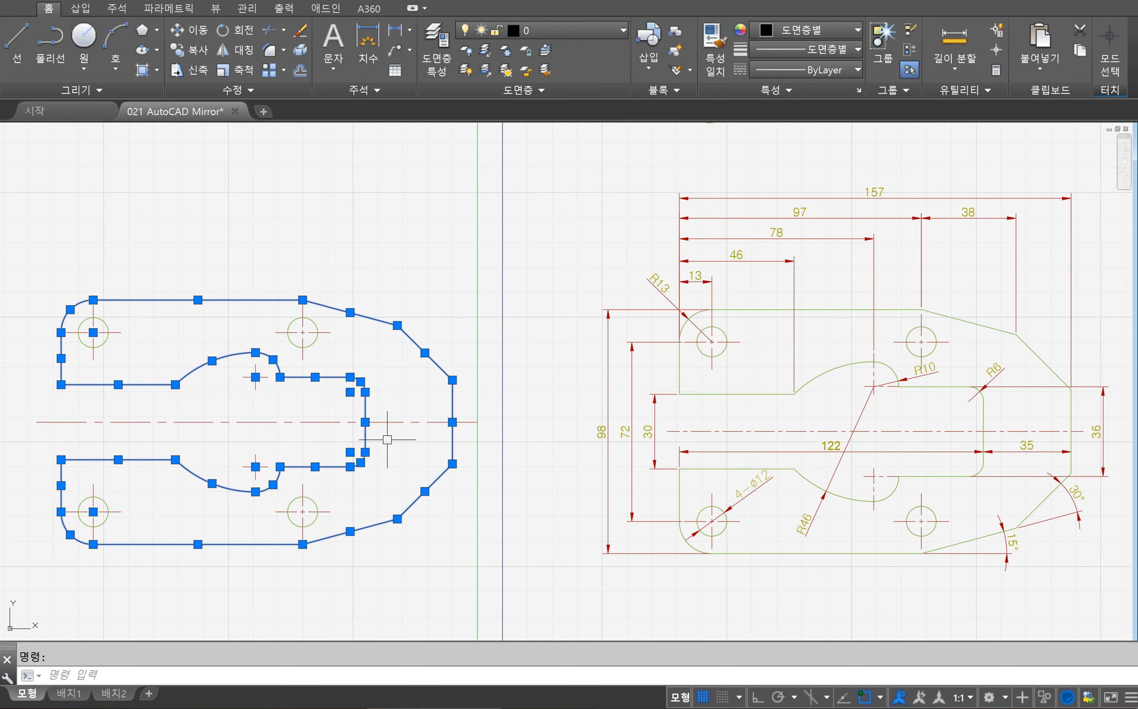
{"action": "left_click", "coordinate": [559, 29]}
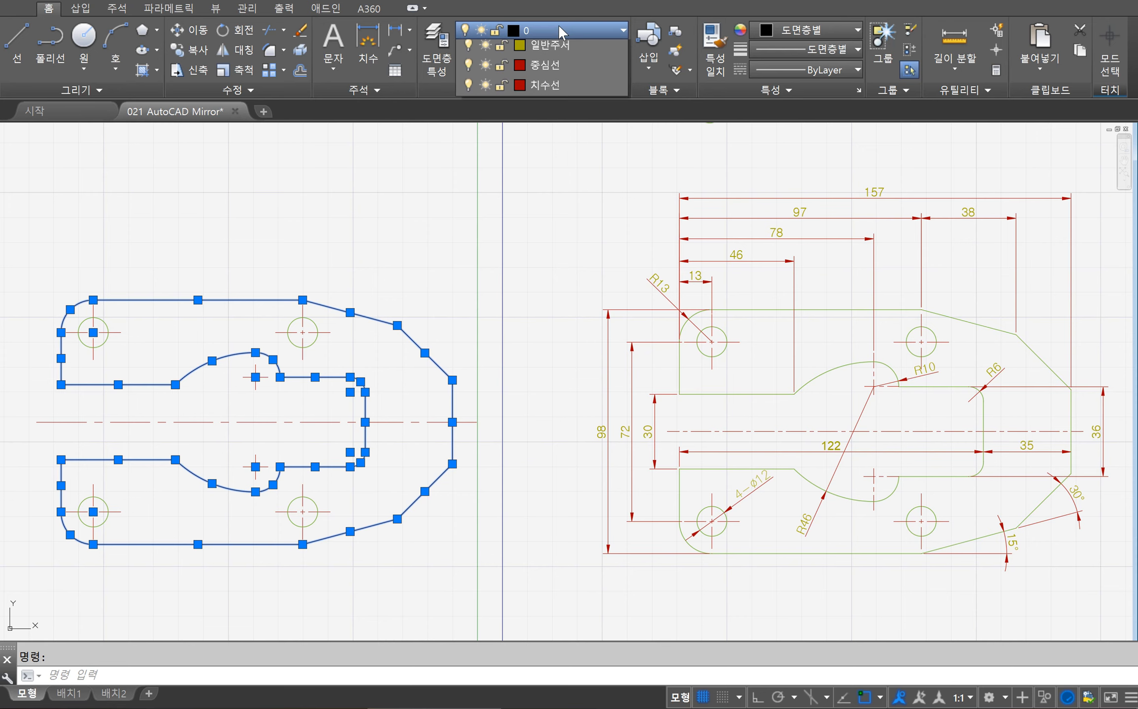
{"action": "left_click", "coordinate": [543, 172]}
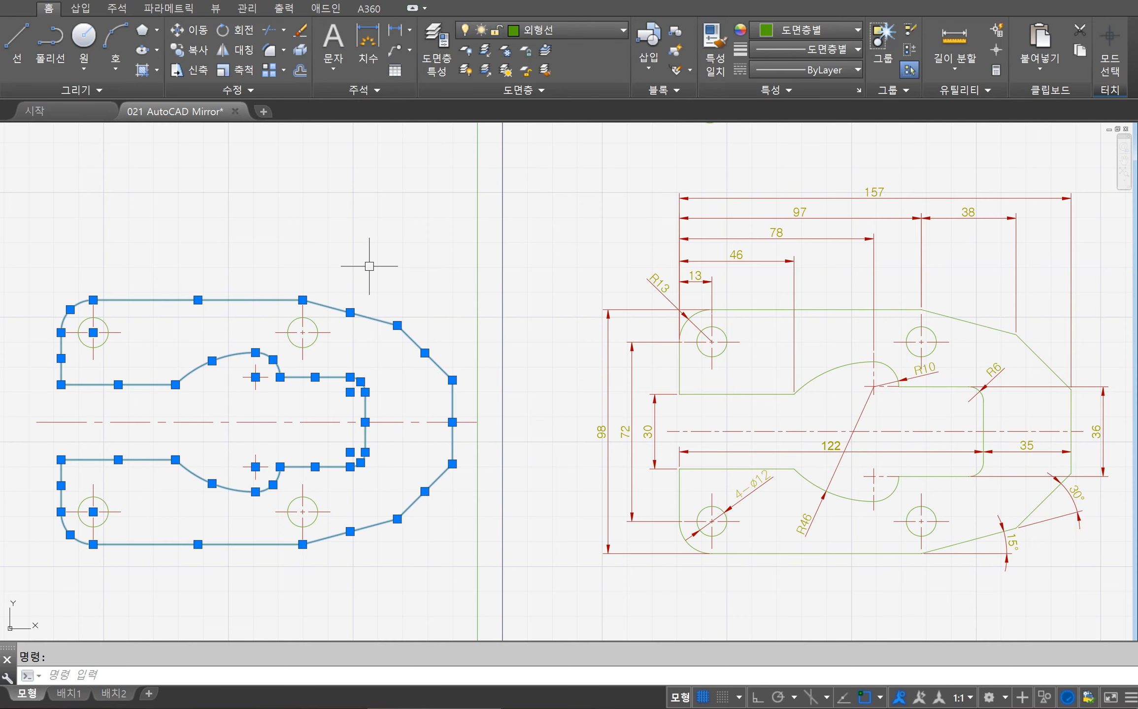
{"action": "key", "text": "Escape"}
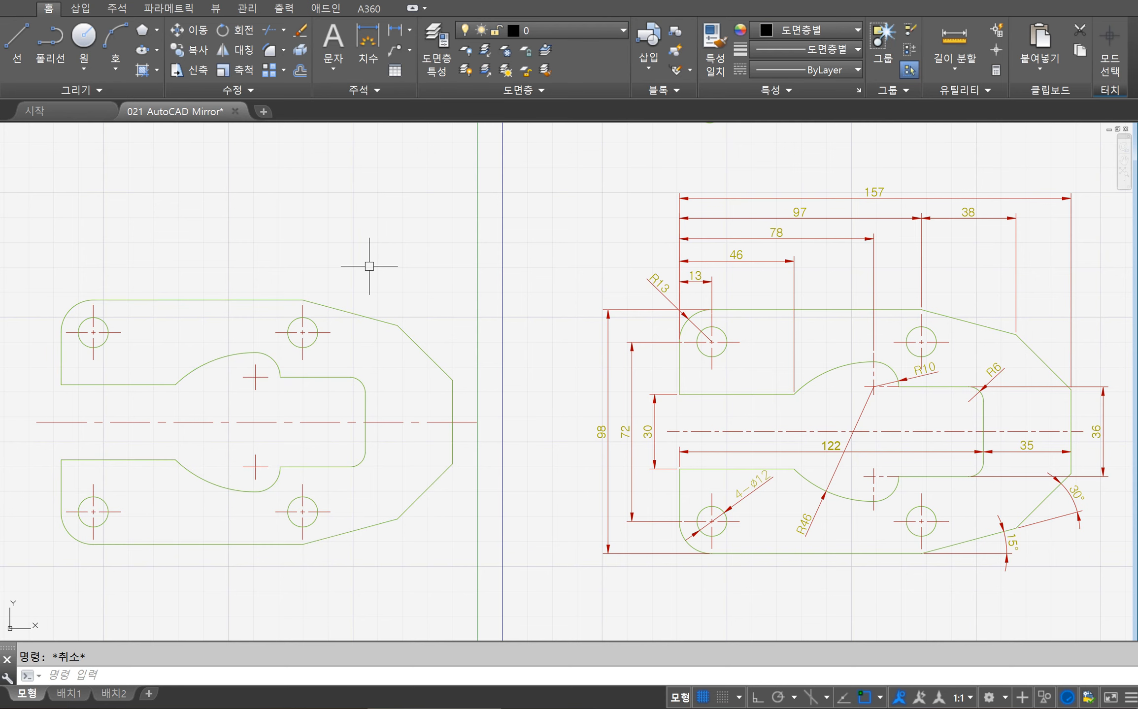